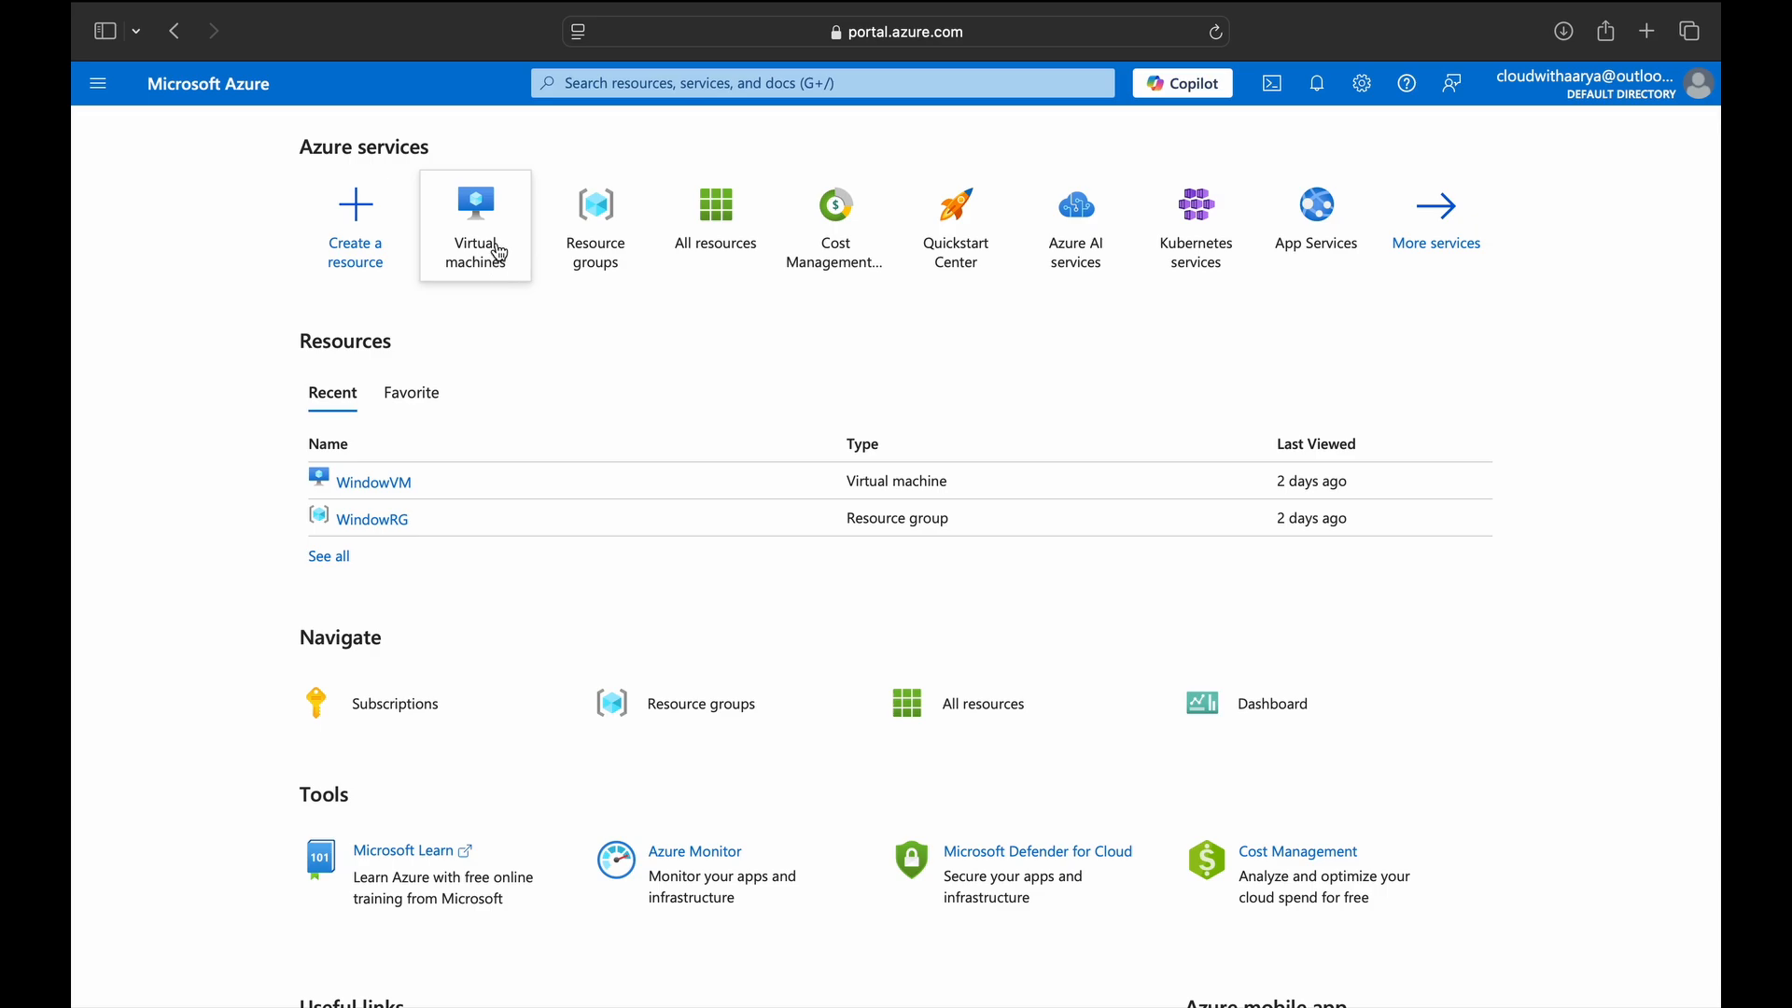
- Find Service Health, open its Resource health page and start a new resource health alert rule
left_click(497, 244)
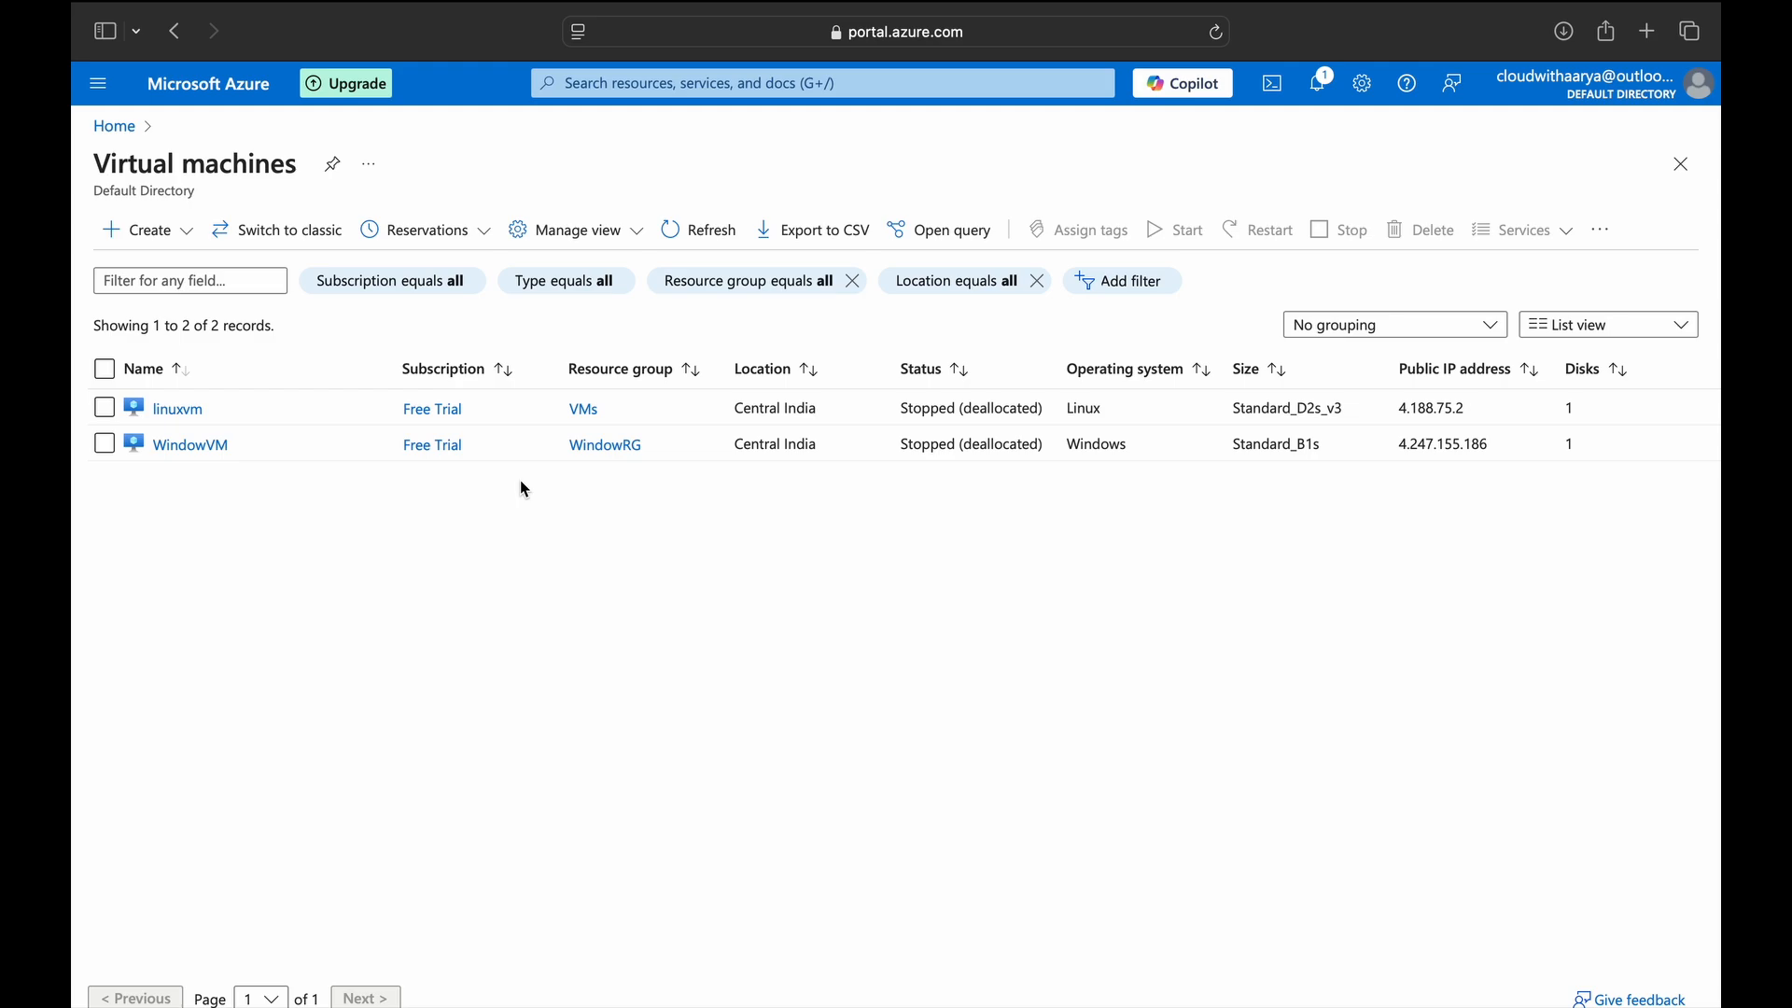
left_click(700, 82)
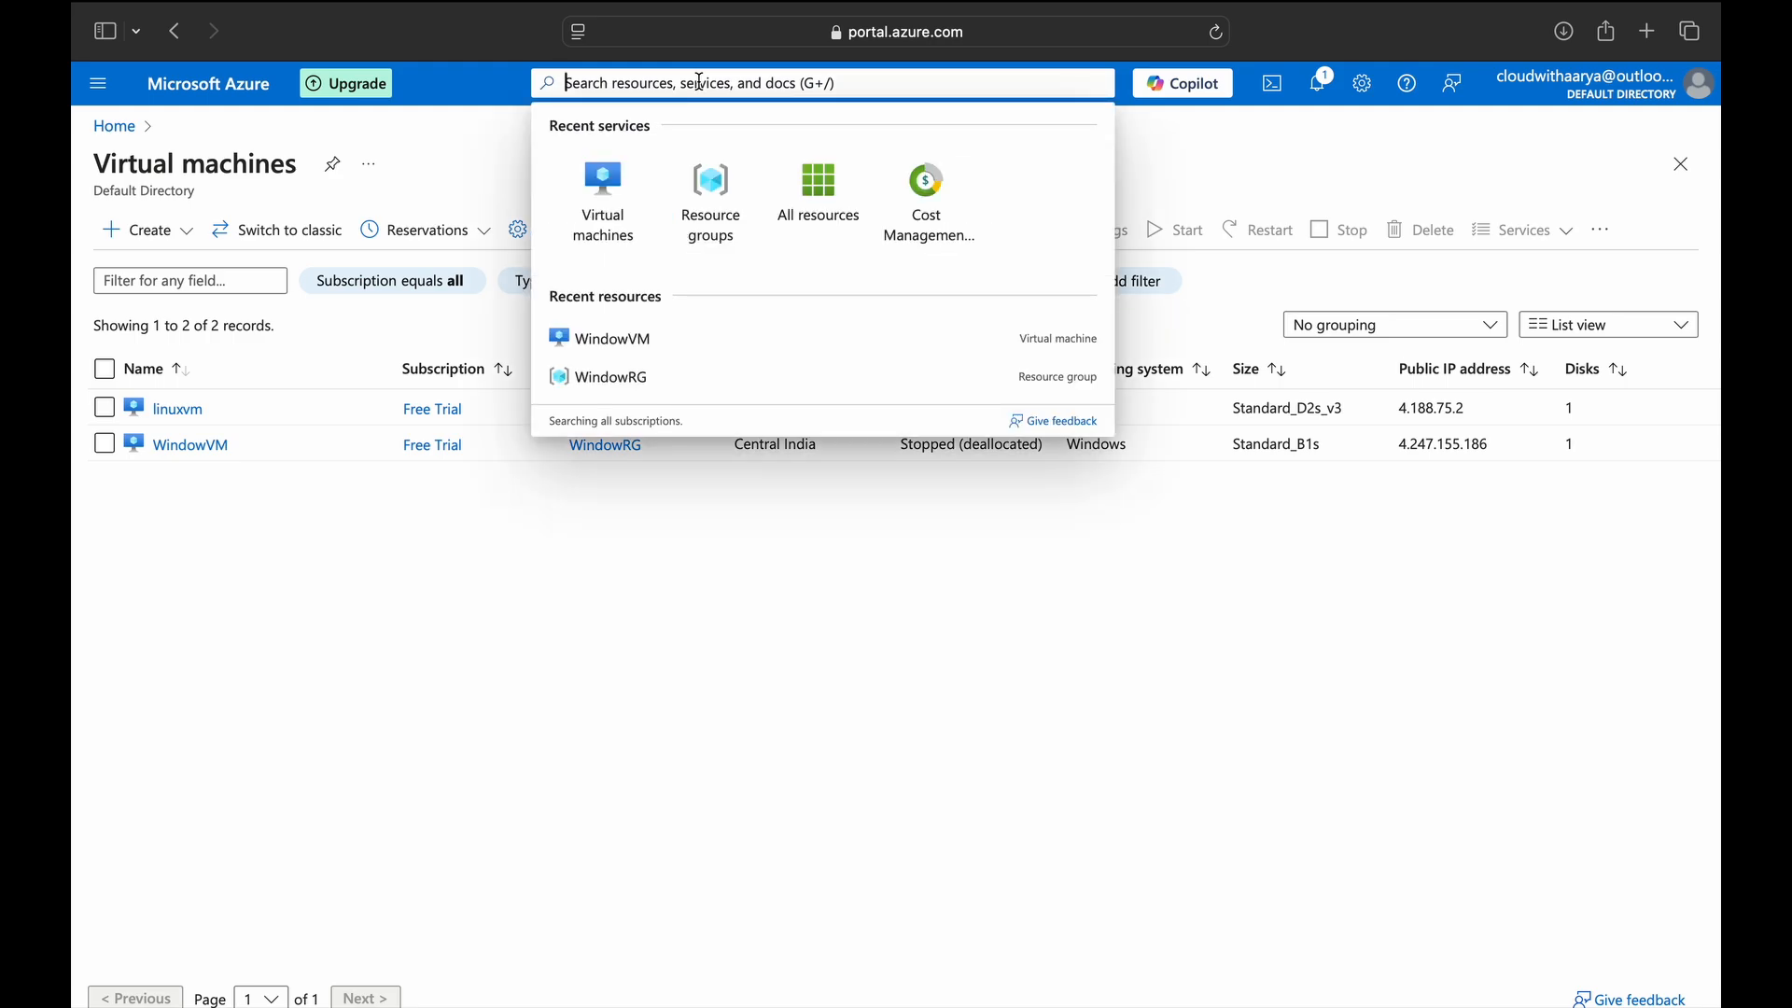
type("service")
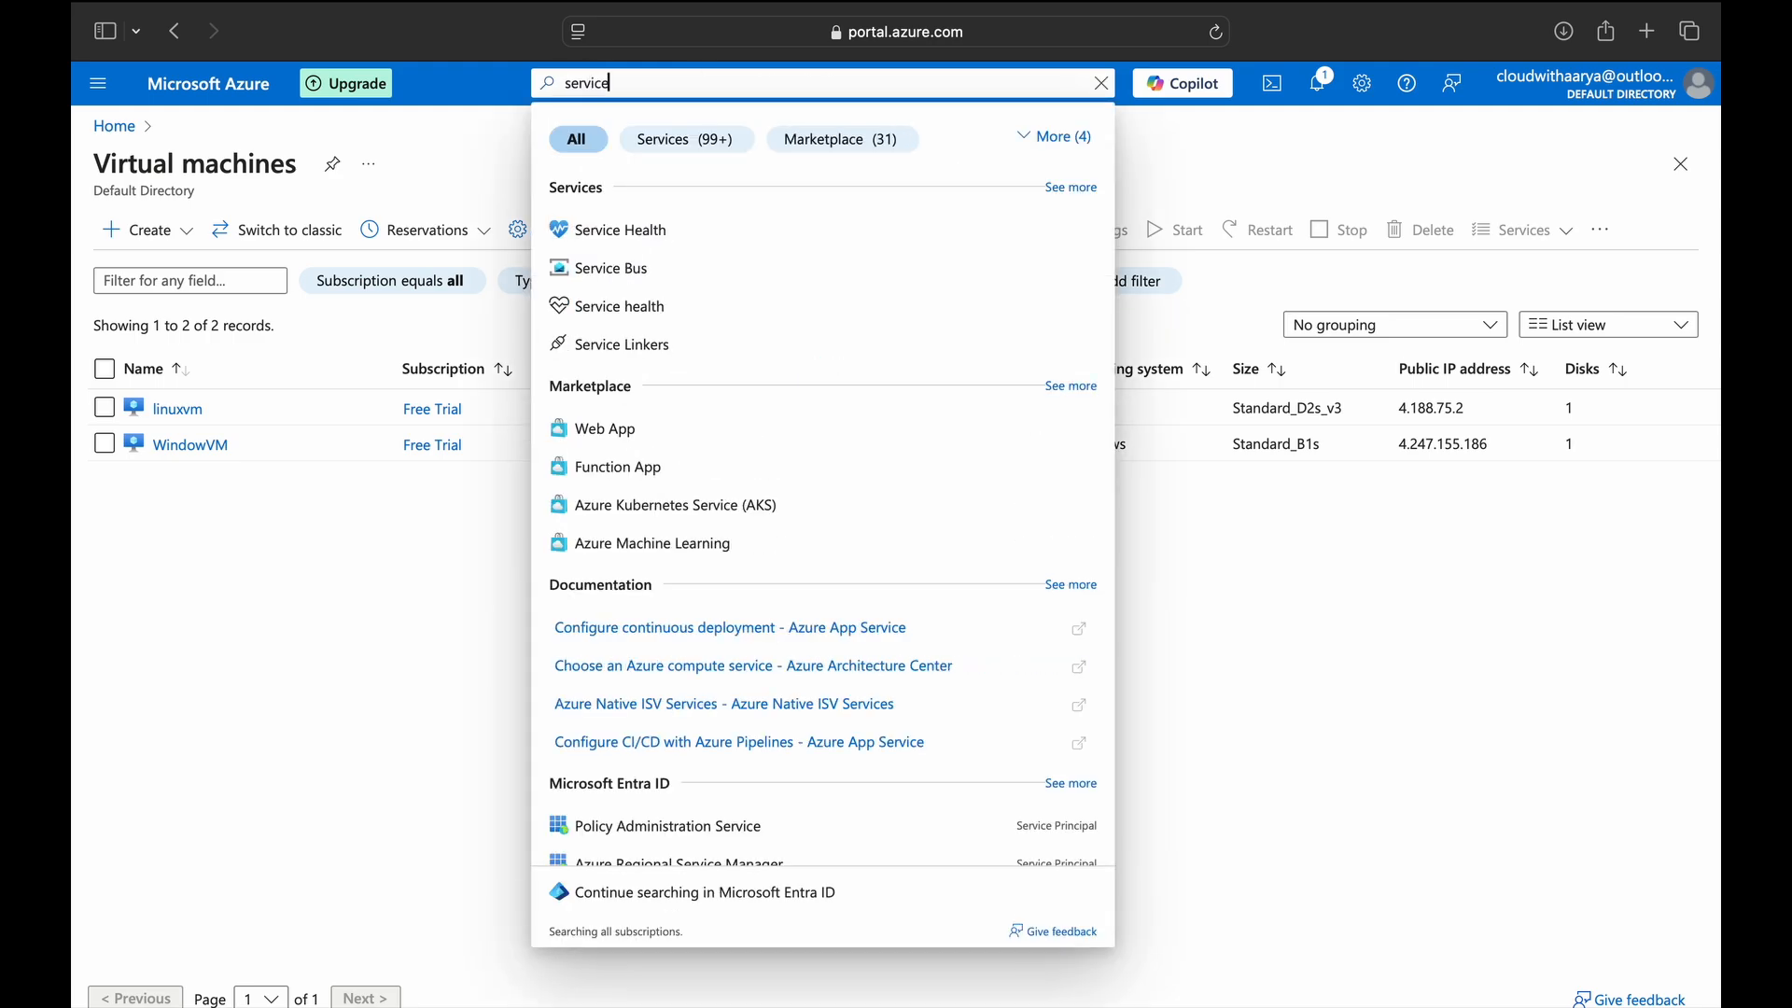
left_click(690, 228)
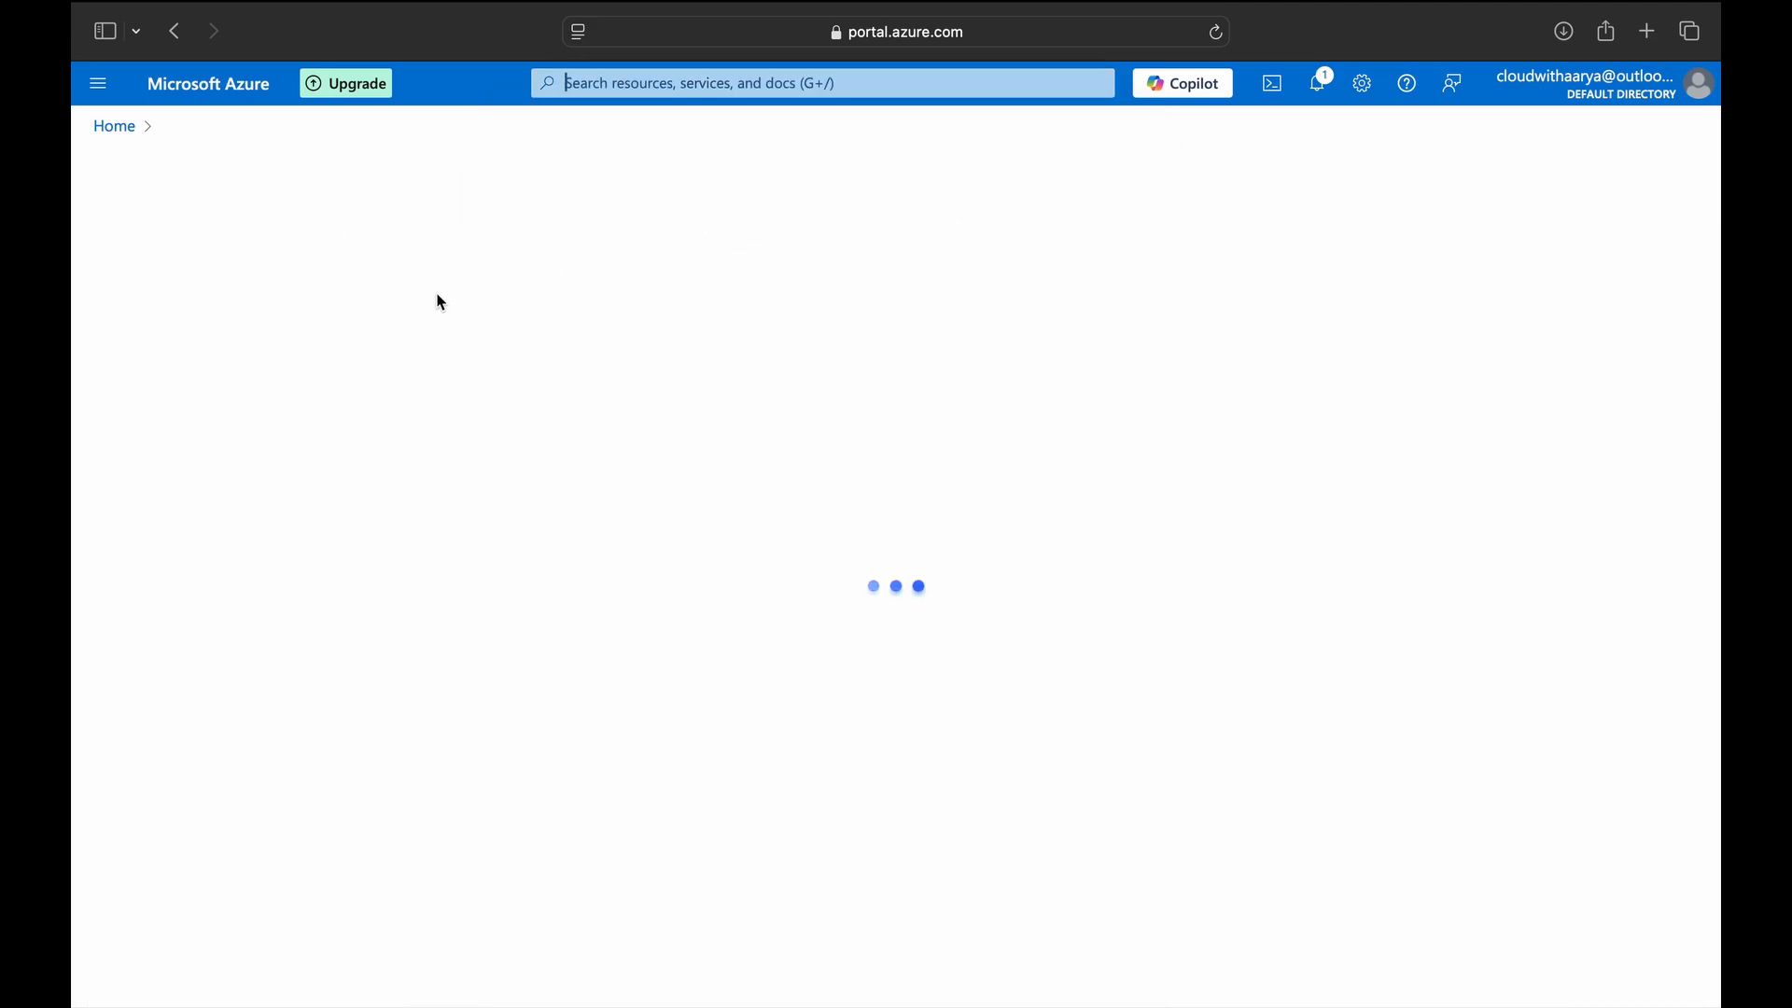
left_click(233, 384)
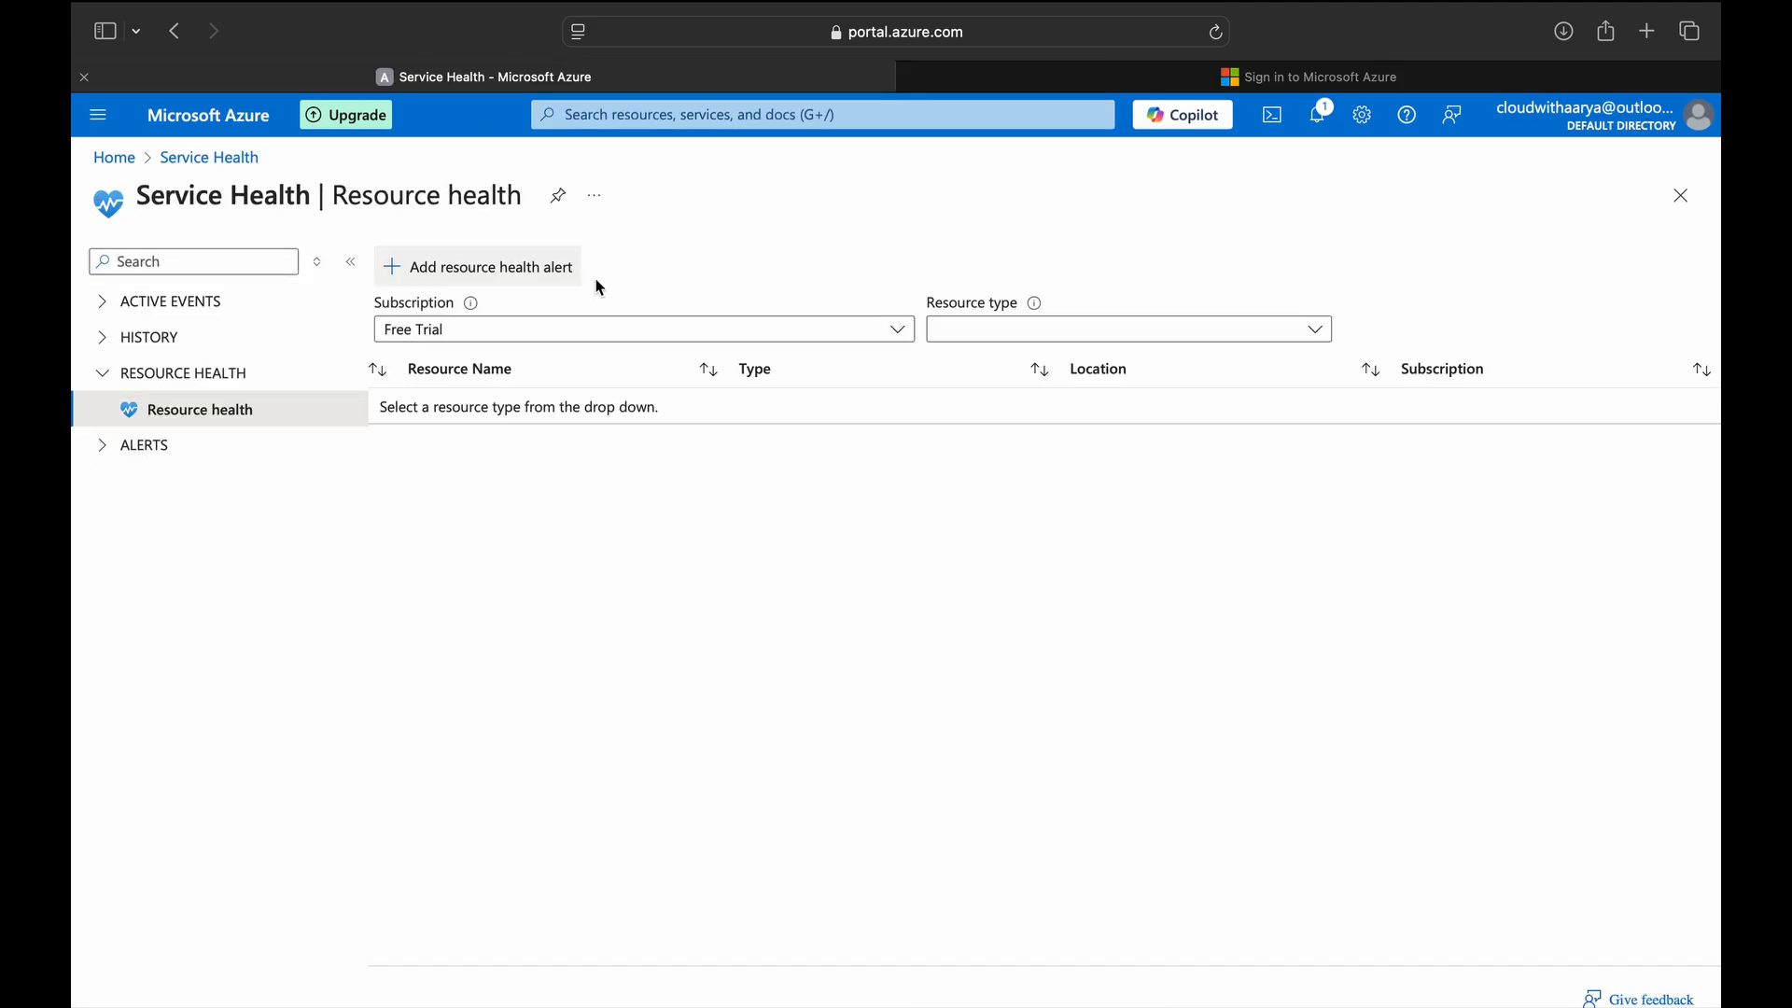
left_click(520, 267)
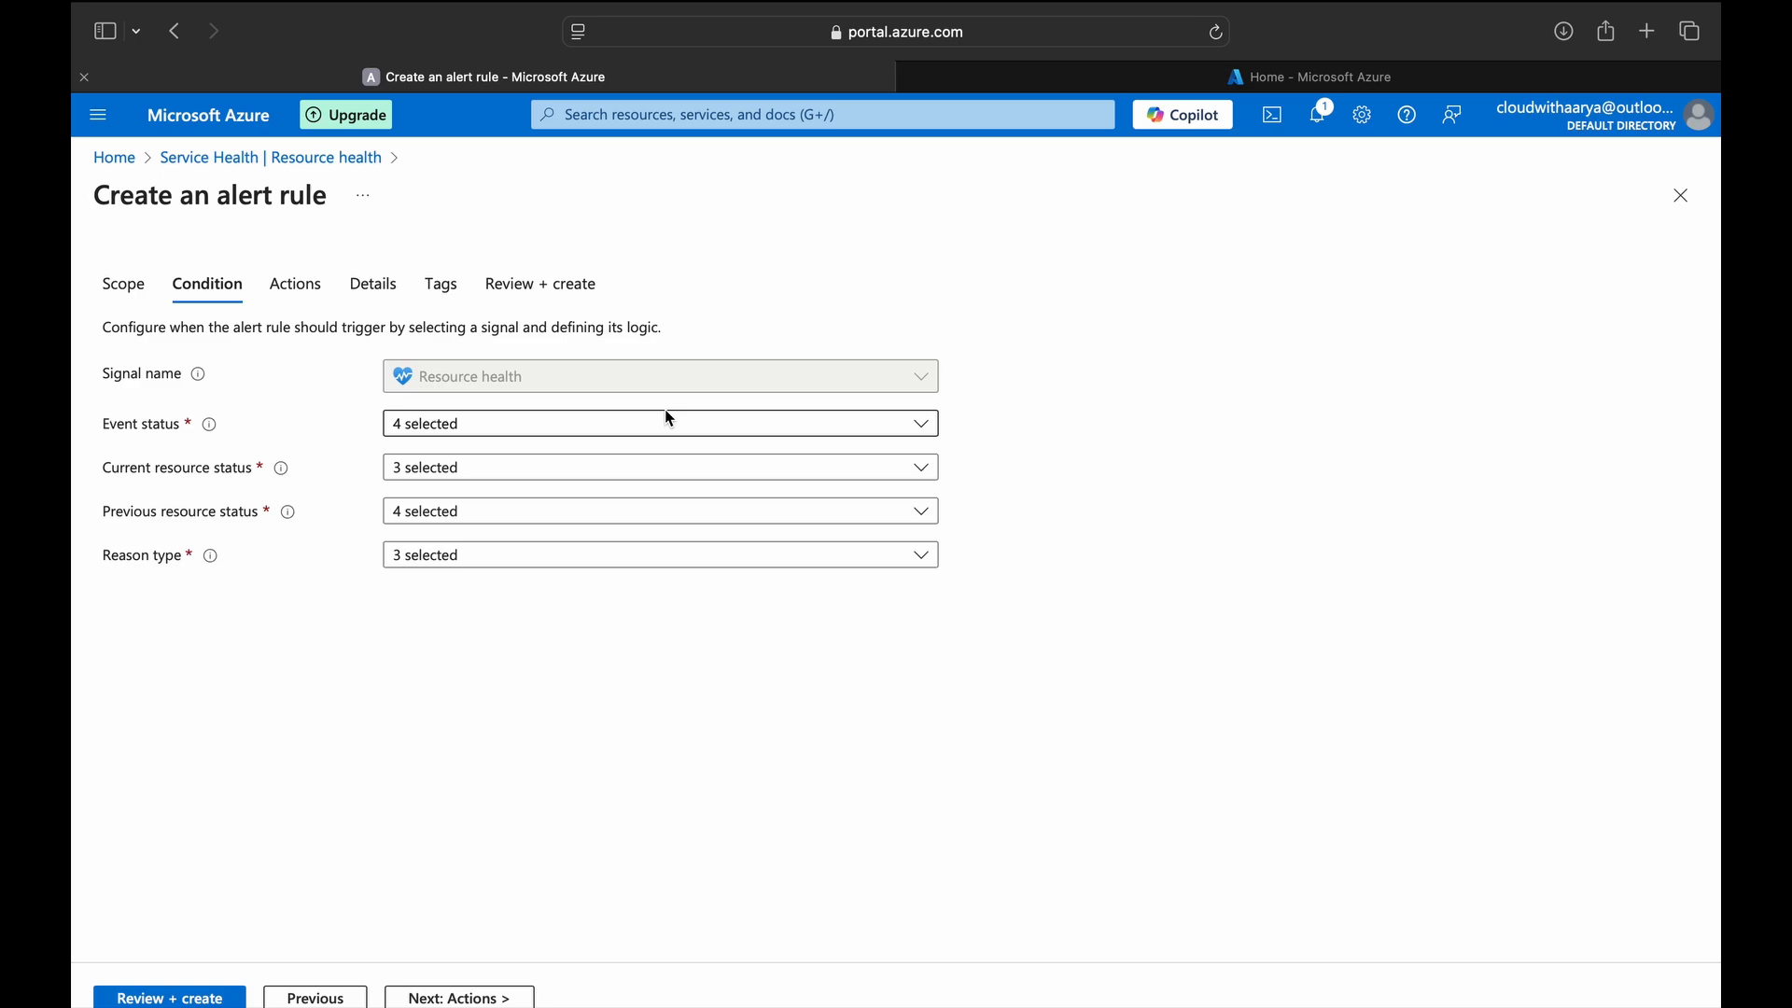
- Review the resource group options in the scope of the new alert rule
left_click(138, 303)
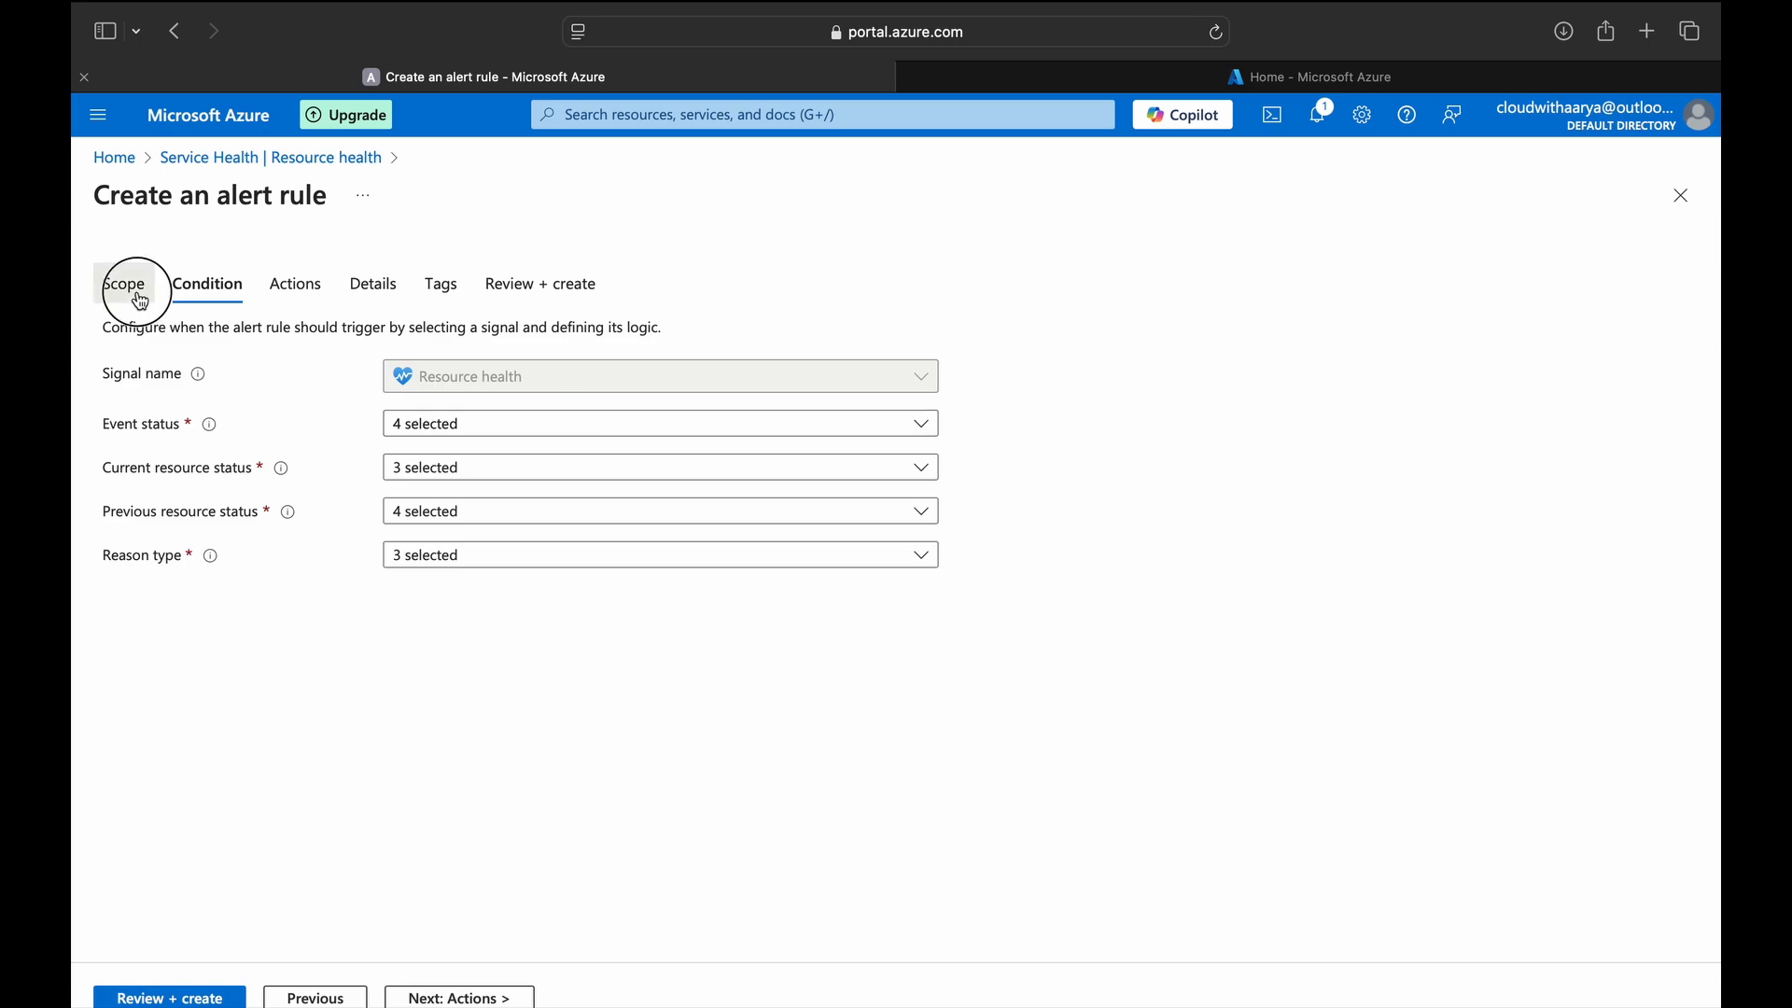
left_click(447, 435)
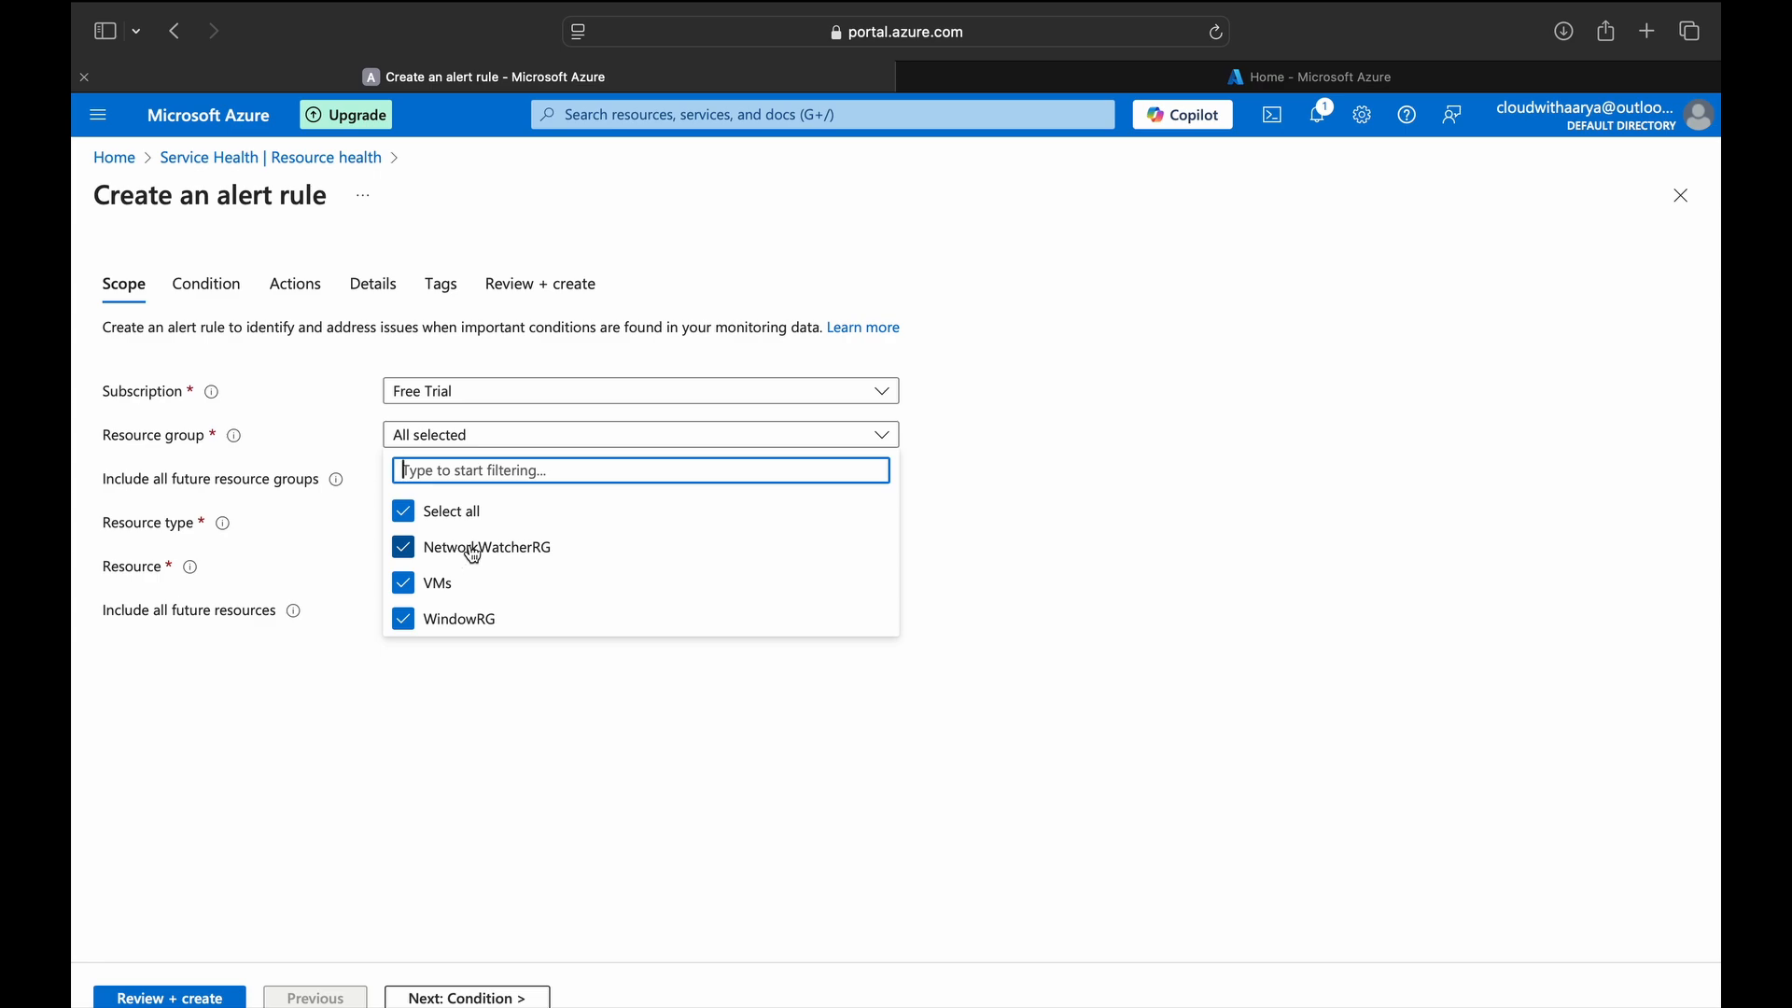
left_click(381, 514)
left_click(663, 438)
- Browse the scope's resource types, filter them by "virtu", and check the resource selection
left_click(422, 522)
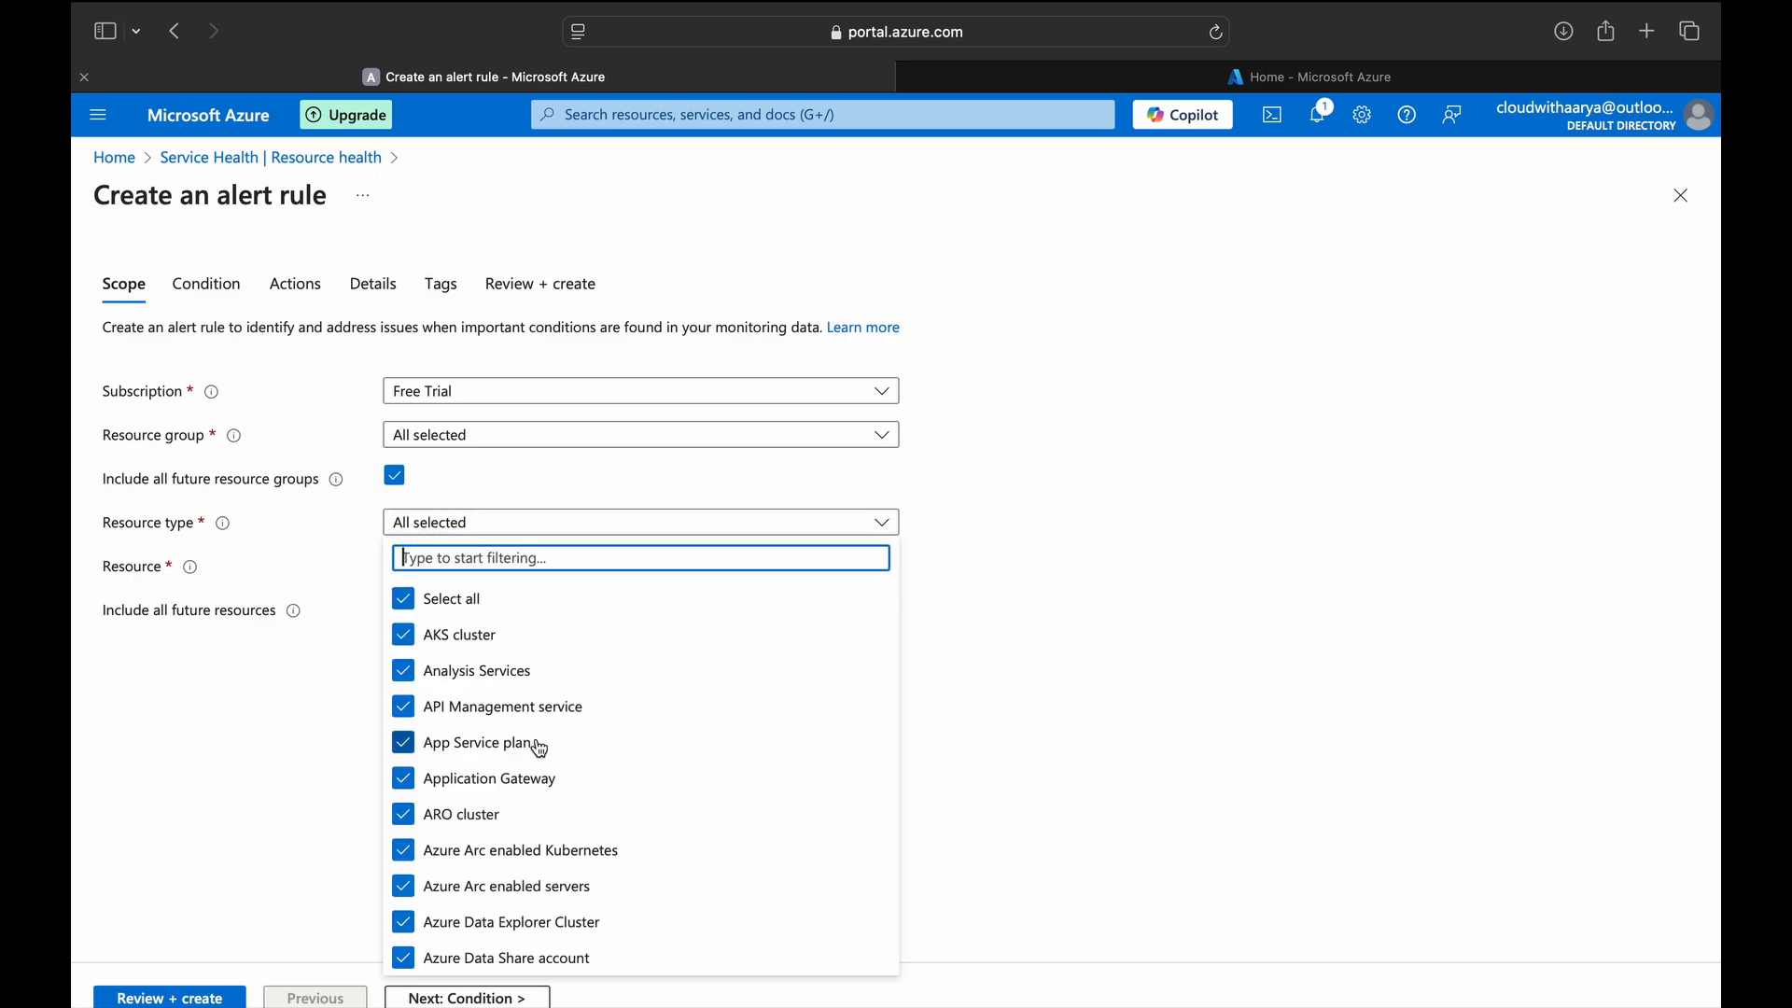
scroll(536, 743, "down", 5)
scroll(536, 744, "up", 5)
type("virtu")
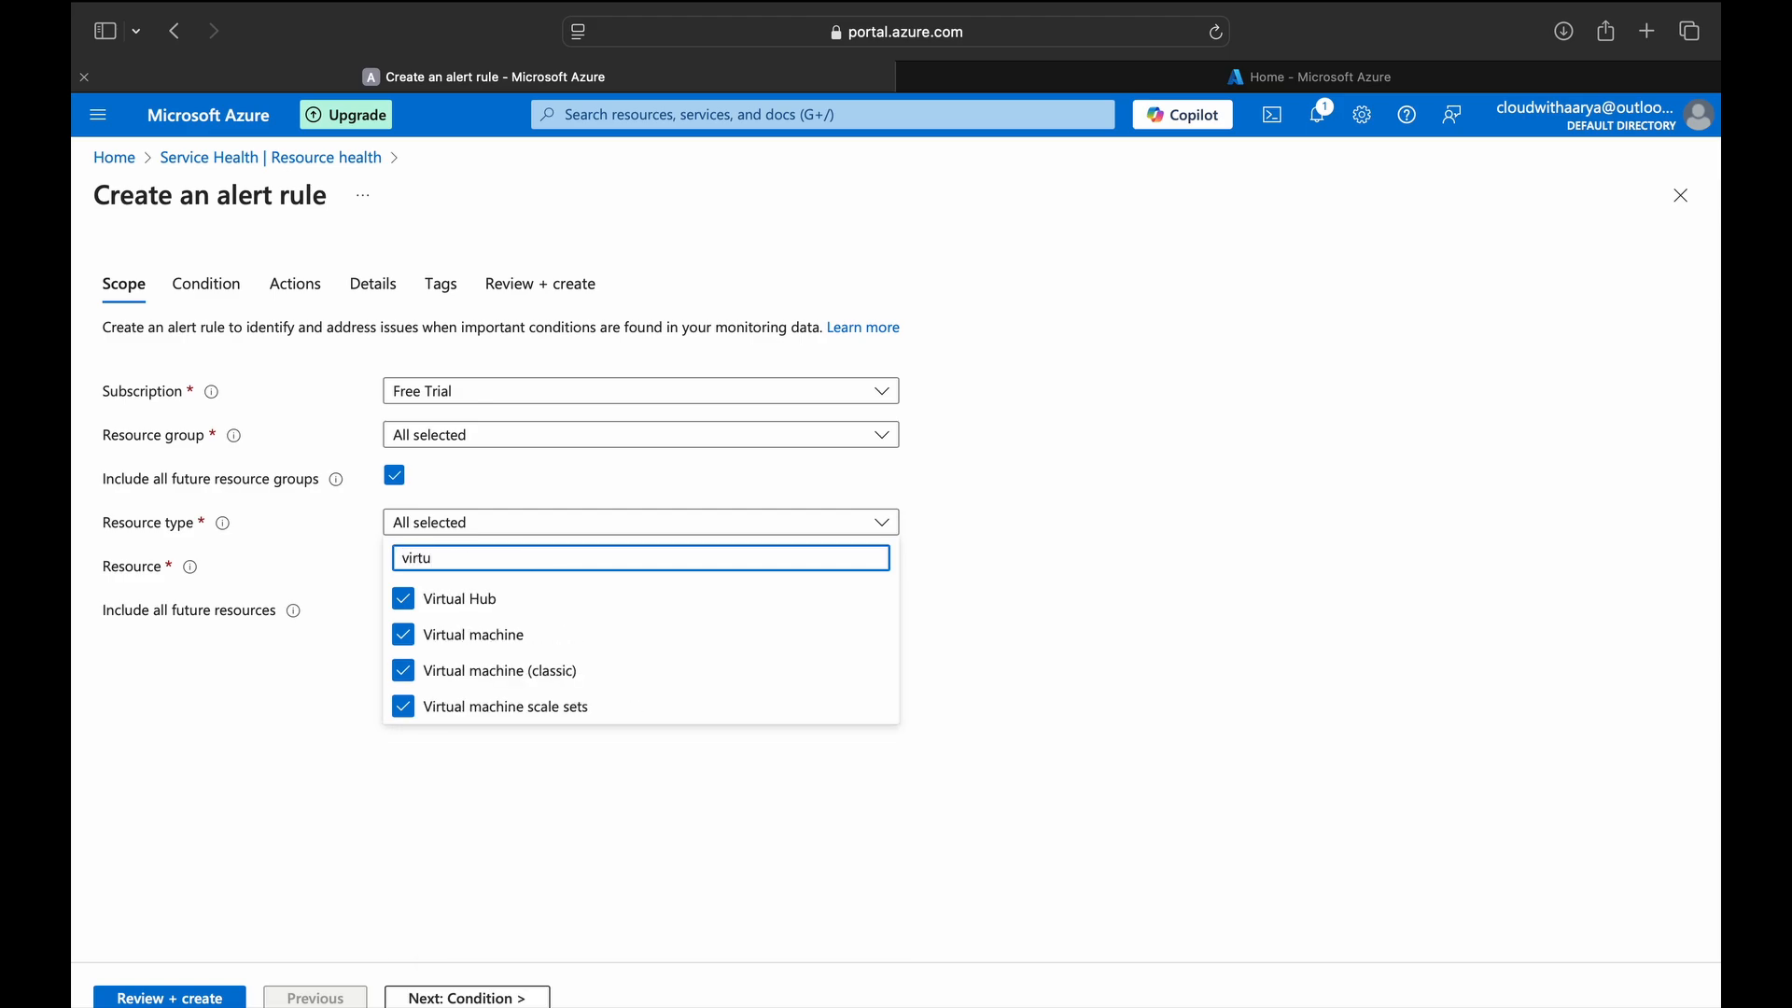
left_click(539, 807)
left_click(506, 581)
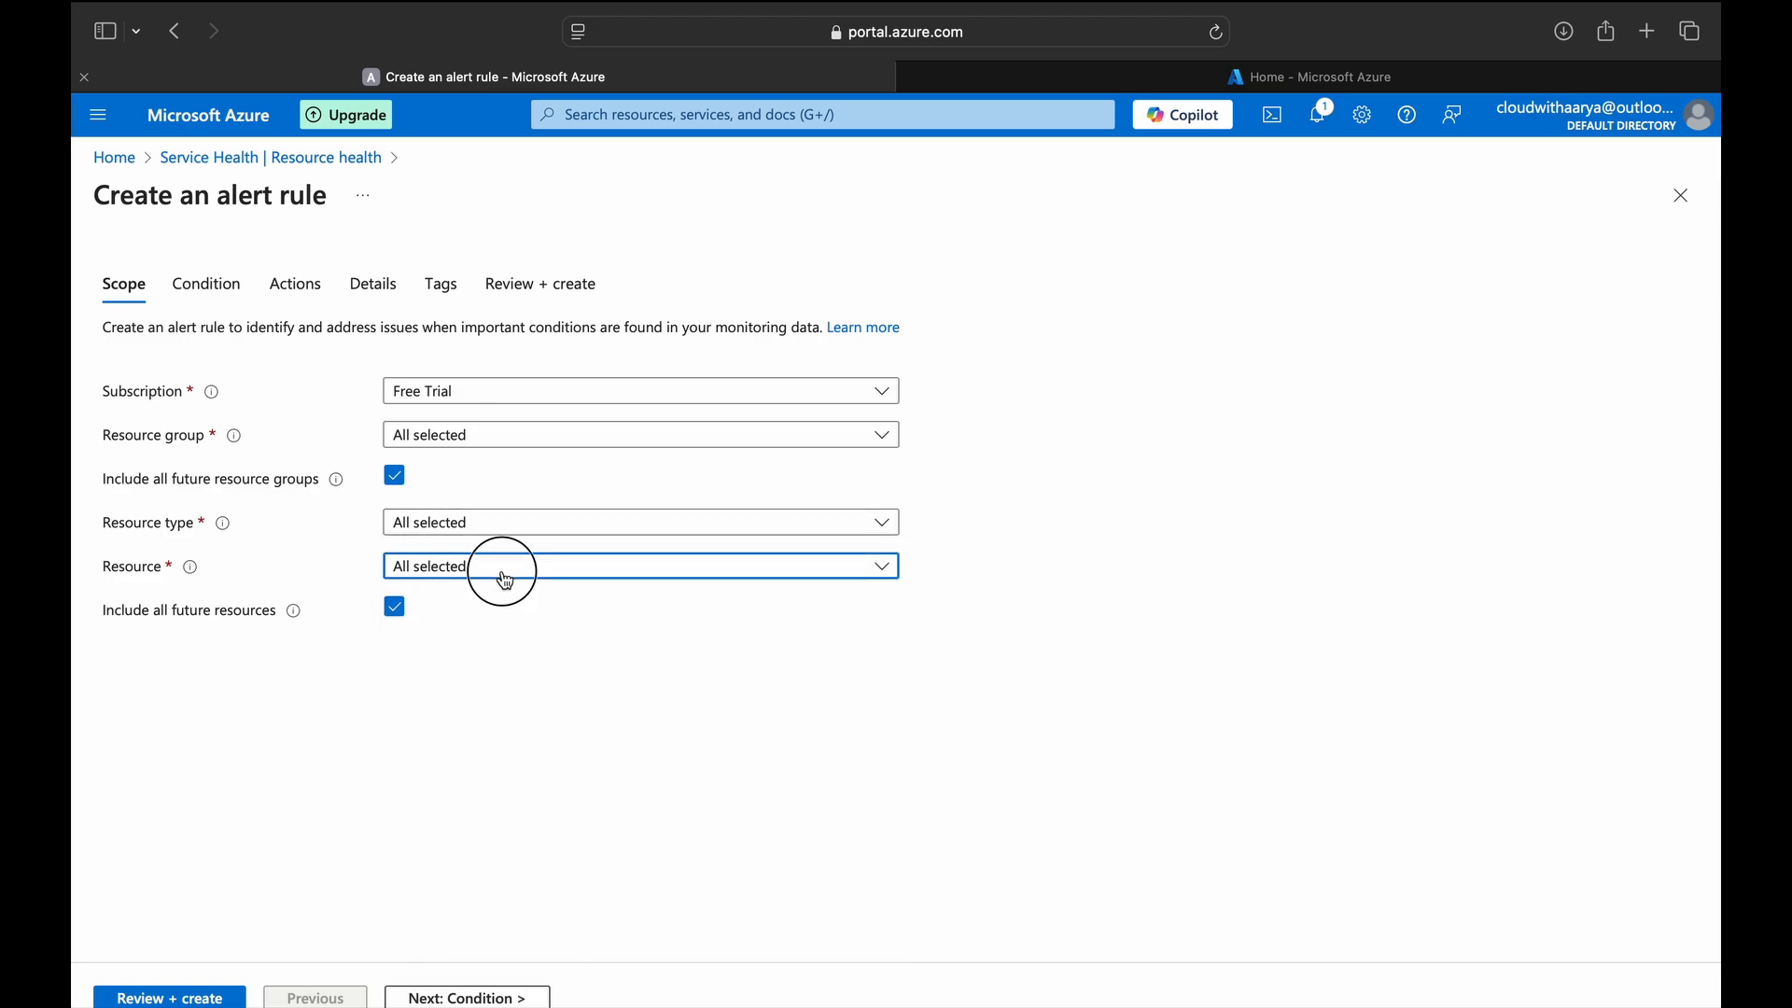
left_click(470, 786)
- Go to the alert rule's conditions and review the event status and current resource status options
left_click(467, 998)
left_click(500, 420)
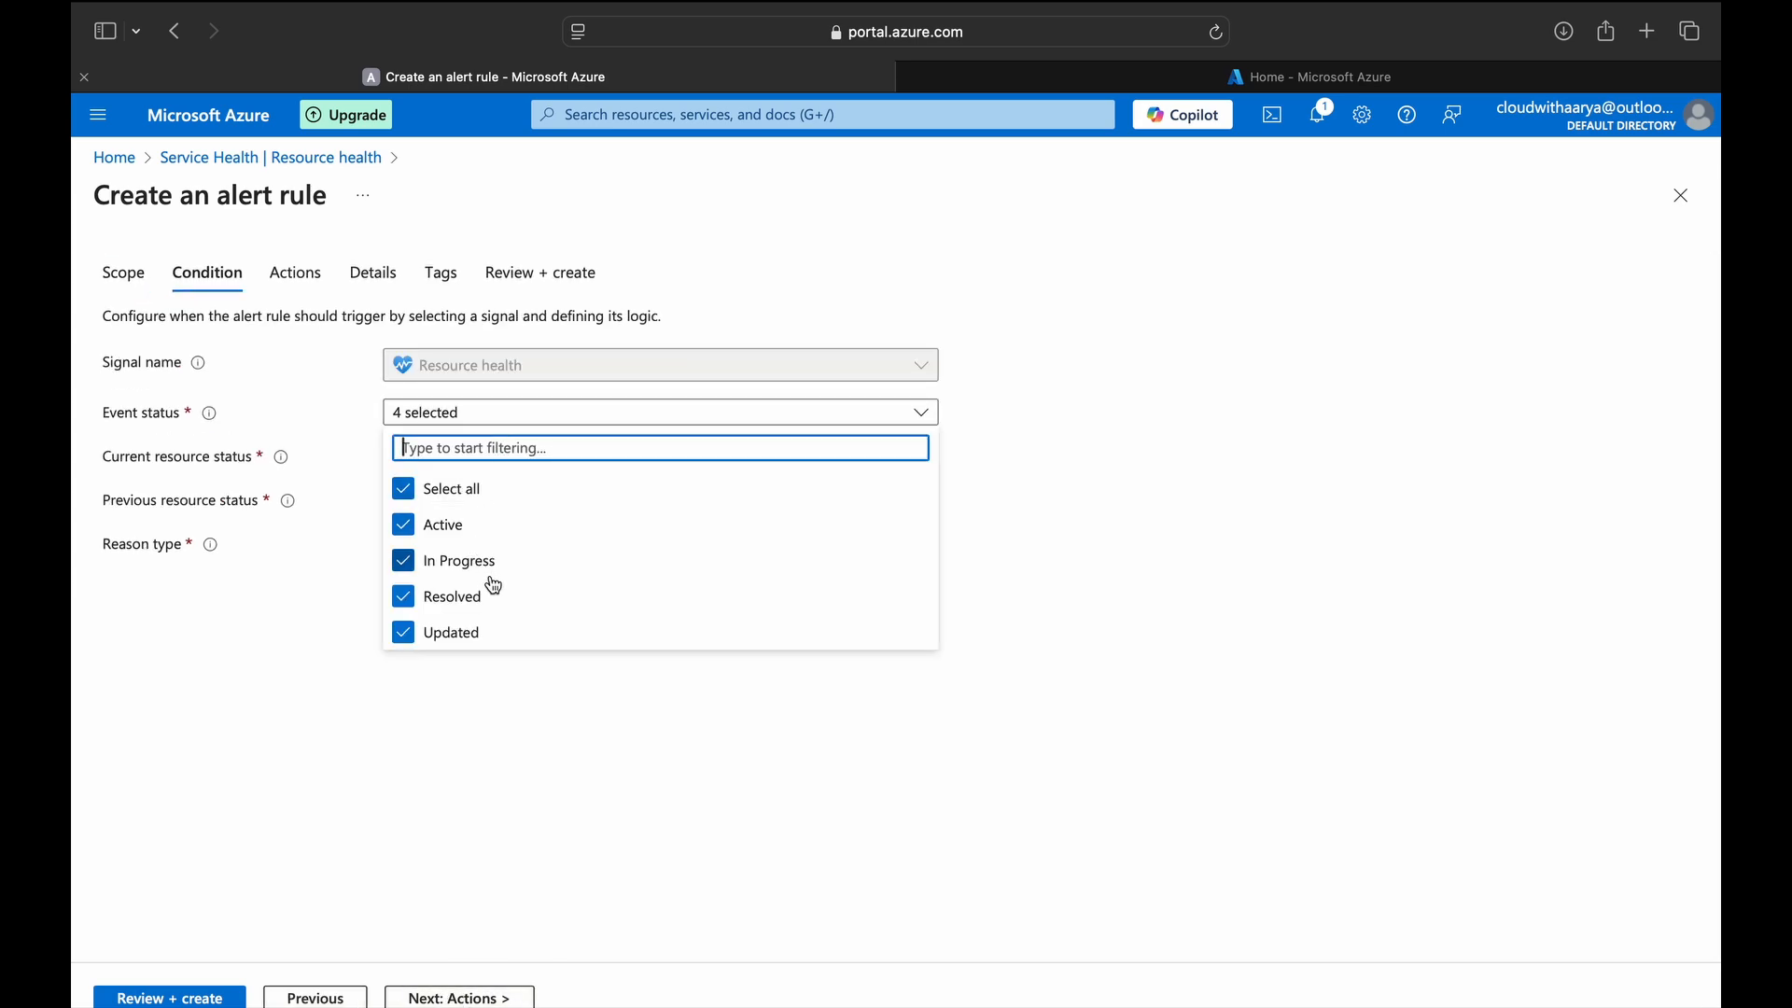
left_click(336, 641)
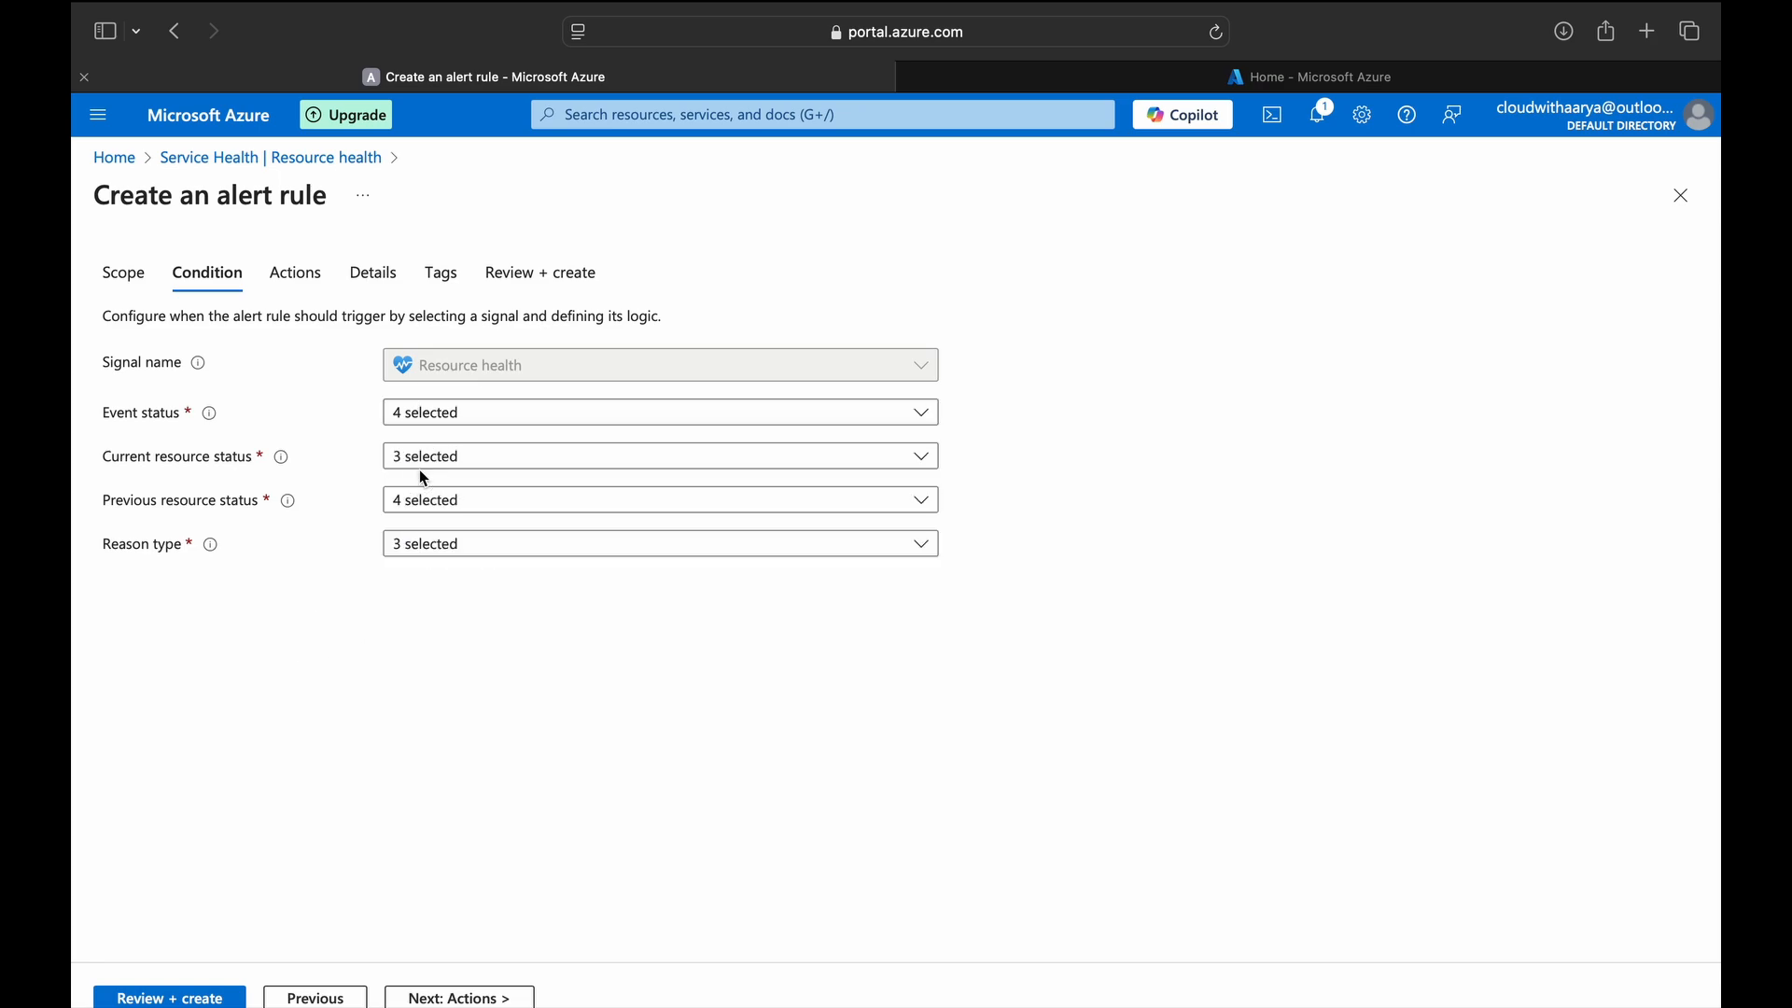
left_click(446, 462)
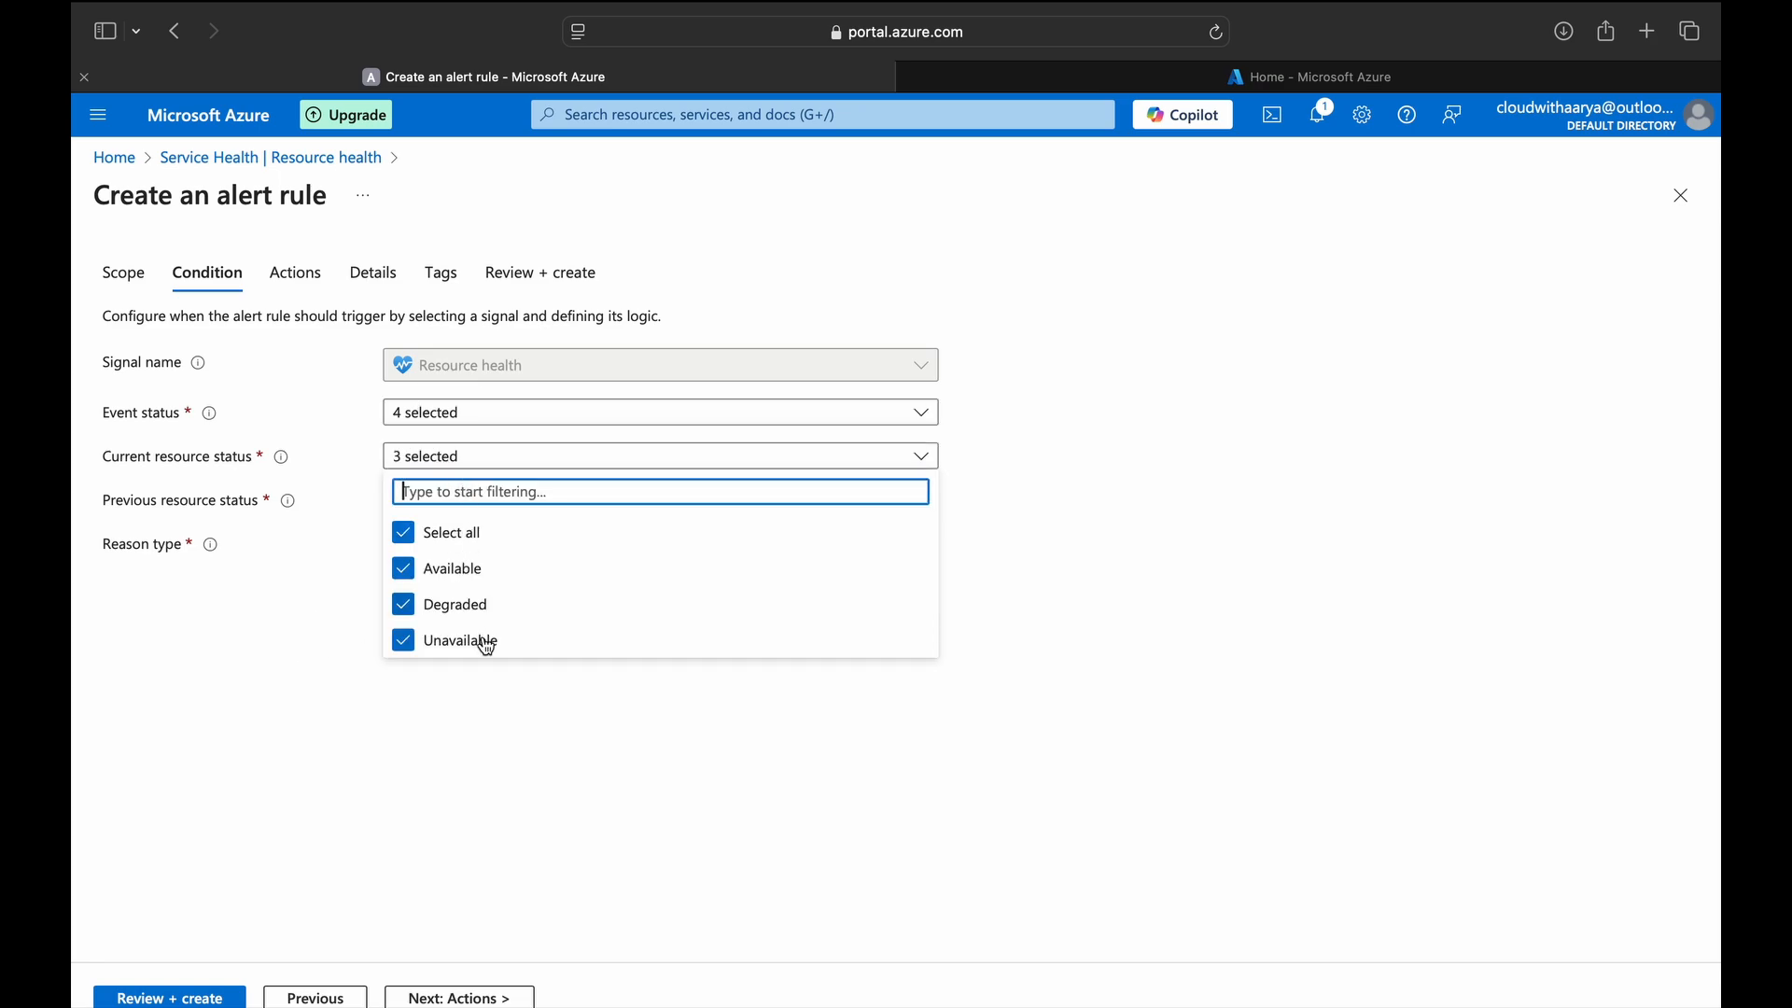
left_click(289, 680)
left_click(471, 470)
left_click(350, 569)
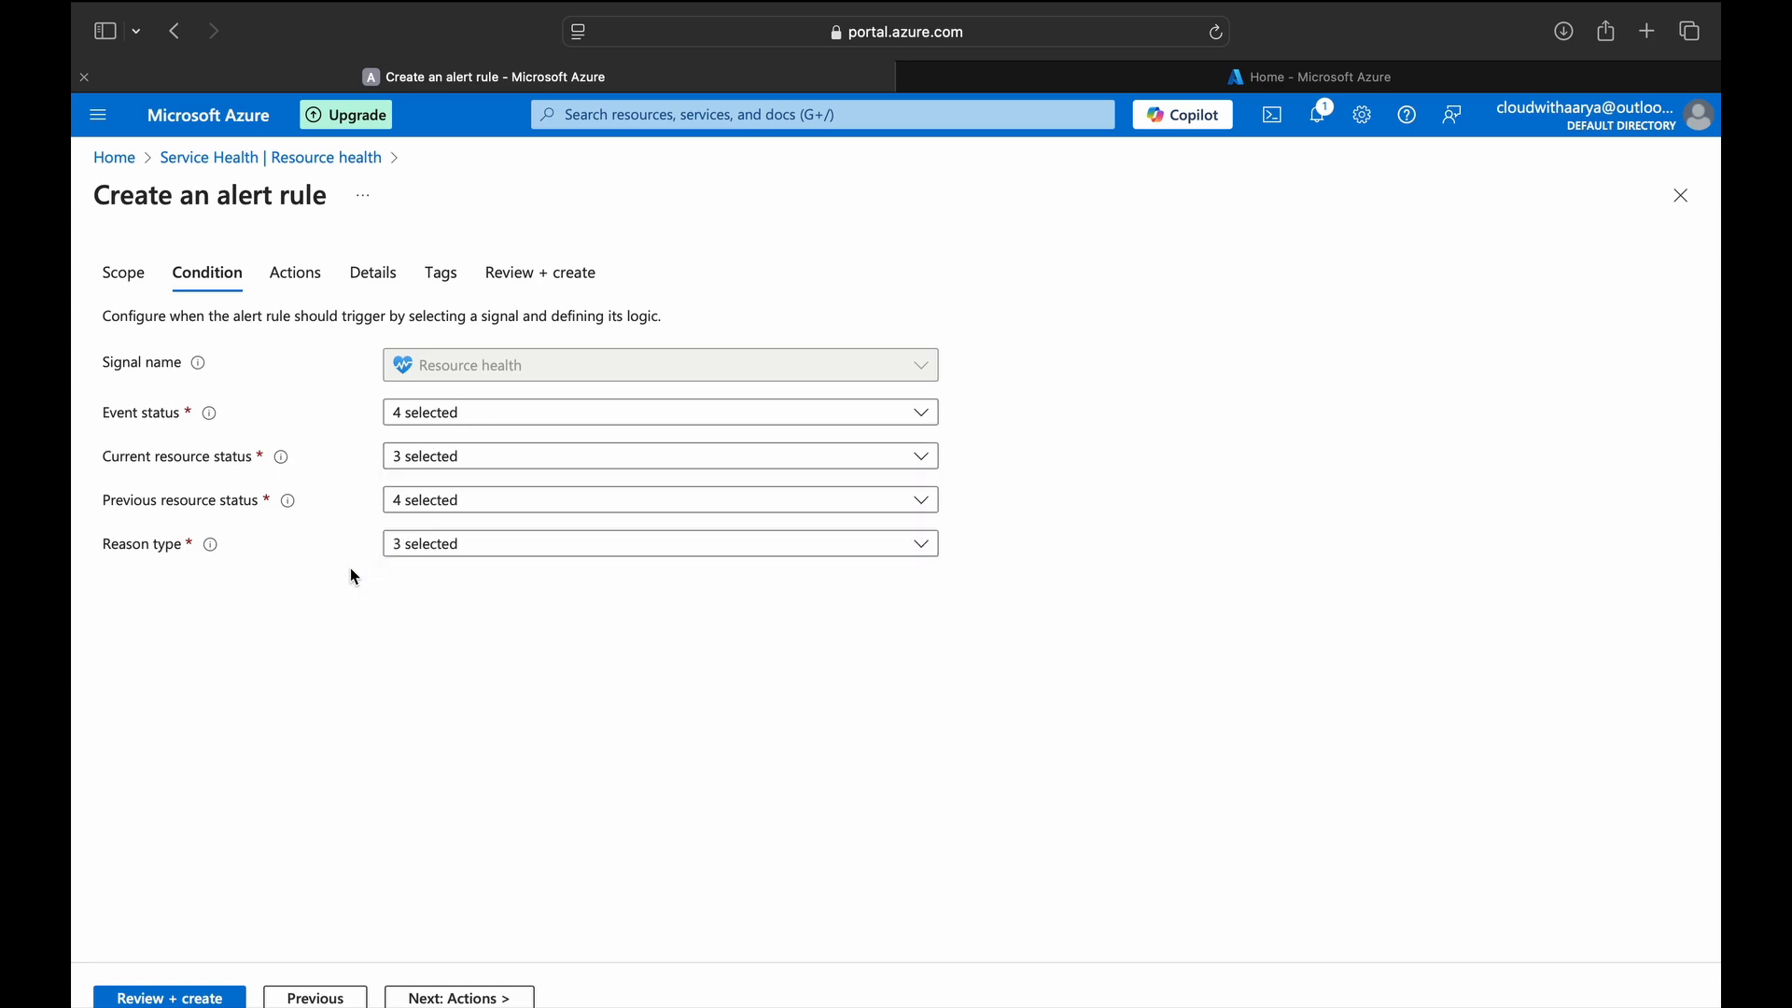
- Configure quick actions with action group name "Alert", display name "Personal" and email notification, and save them
left_click(462, 996)
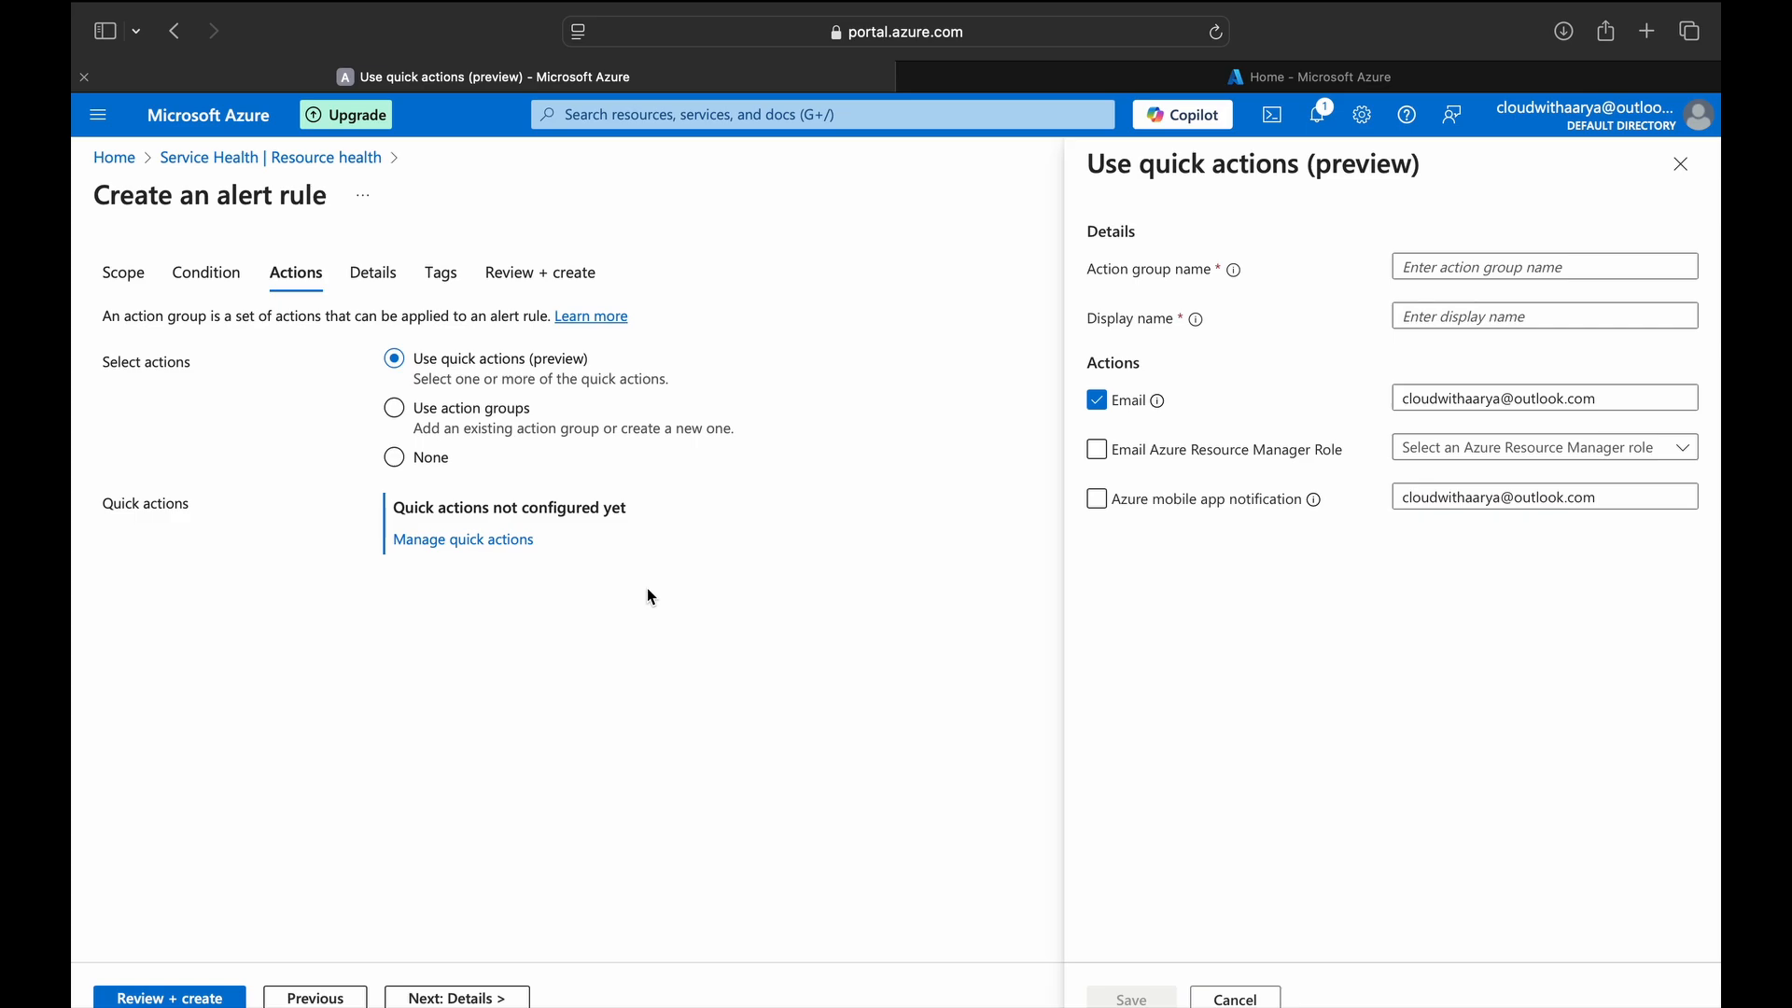
left_click(1467, 270)
type("Alert")
key("Tab")
type("Personal")
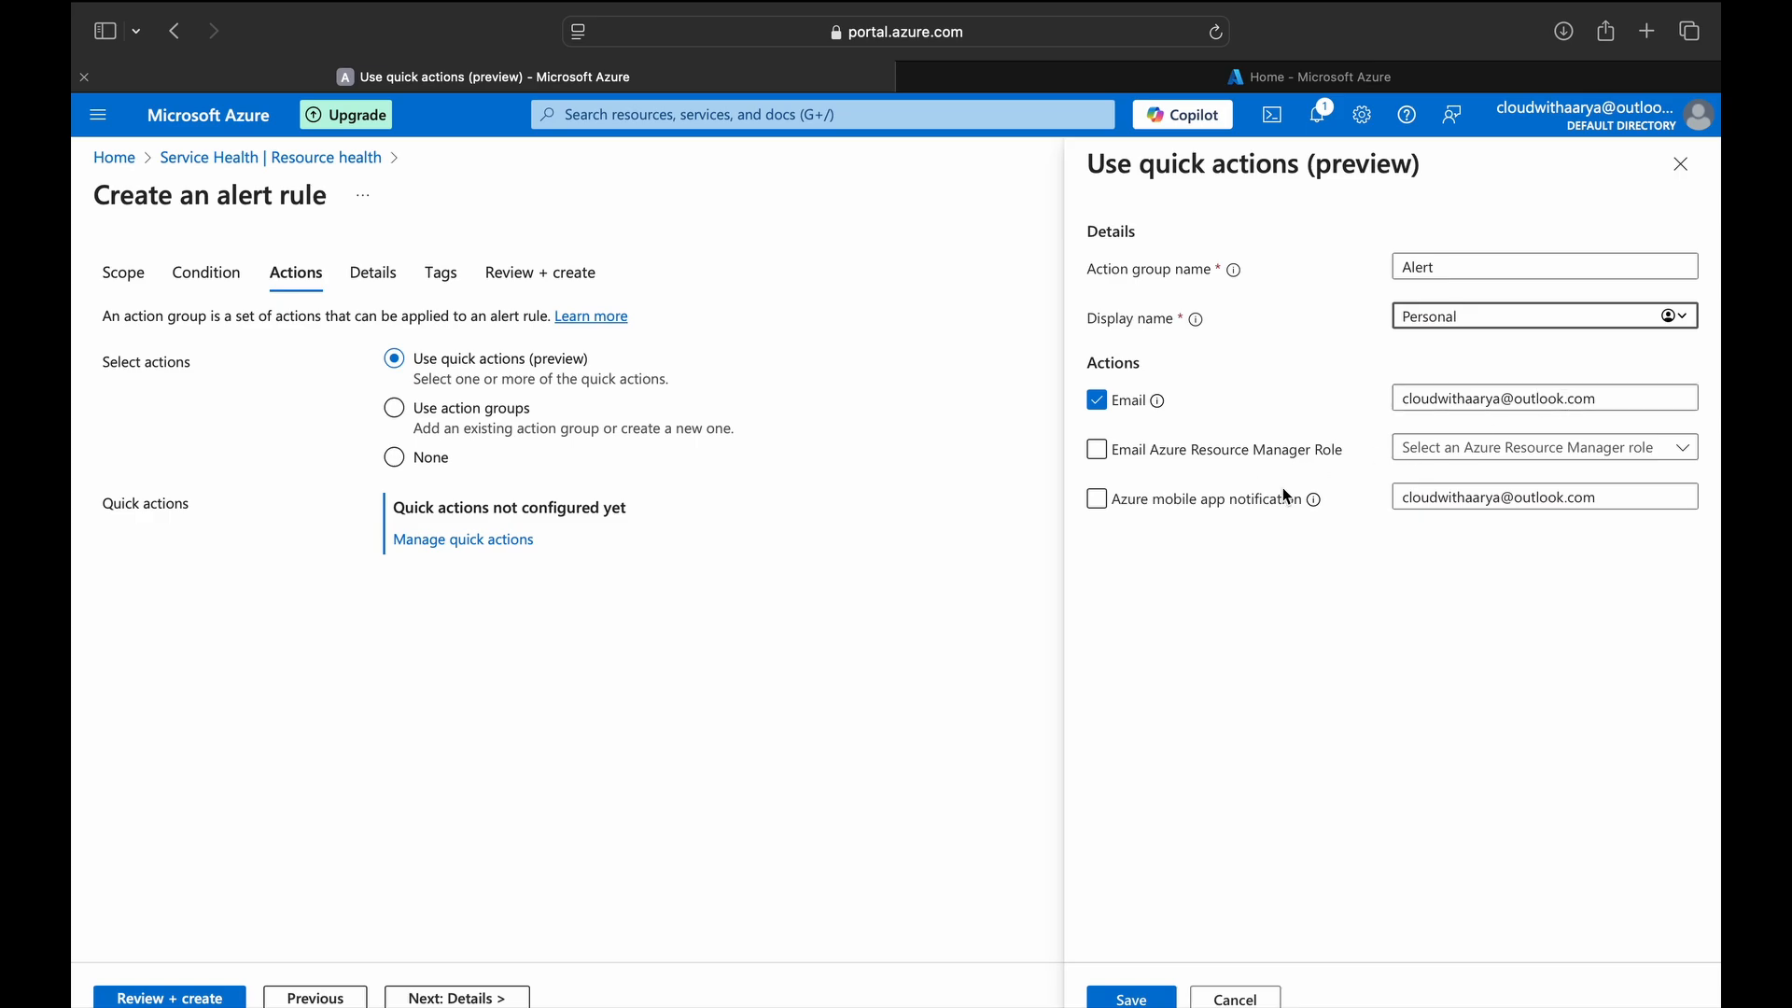
left_click(1133, 995)
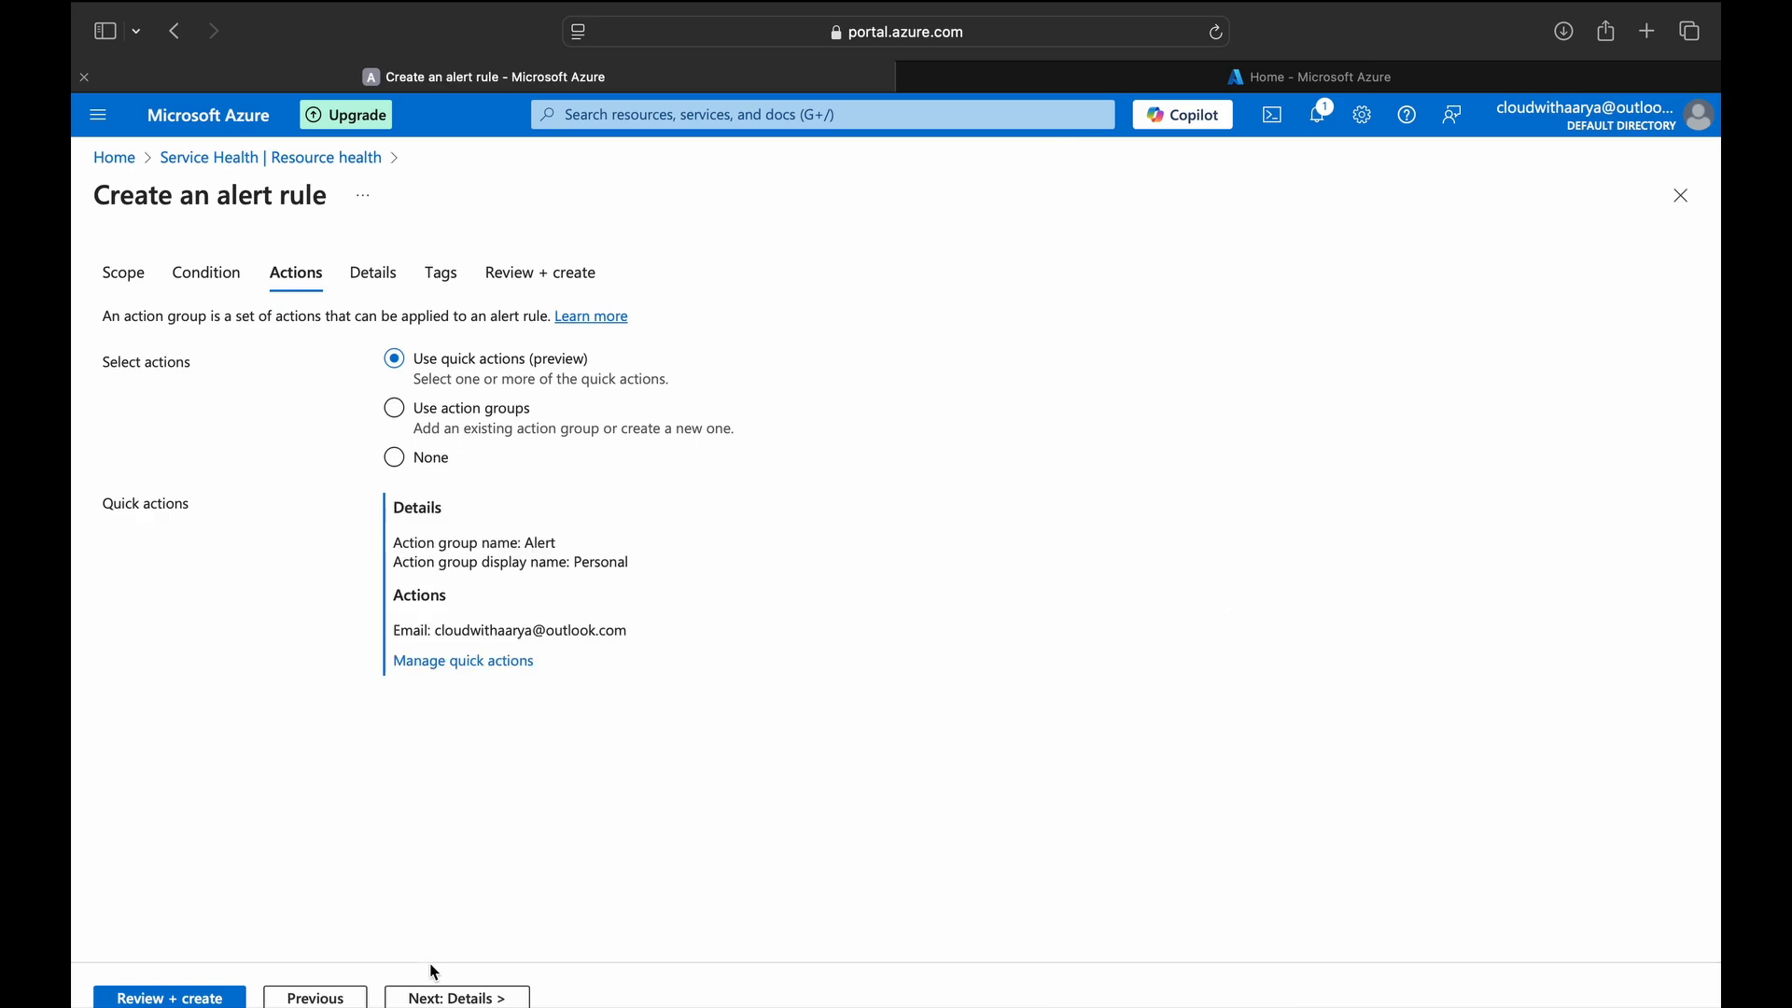
- Name the alert rule "VM is down" in its details and expand the advanced options
left_click(450, 996)
left_click(484, 626)
type("VM")
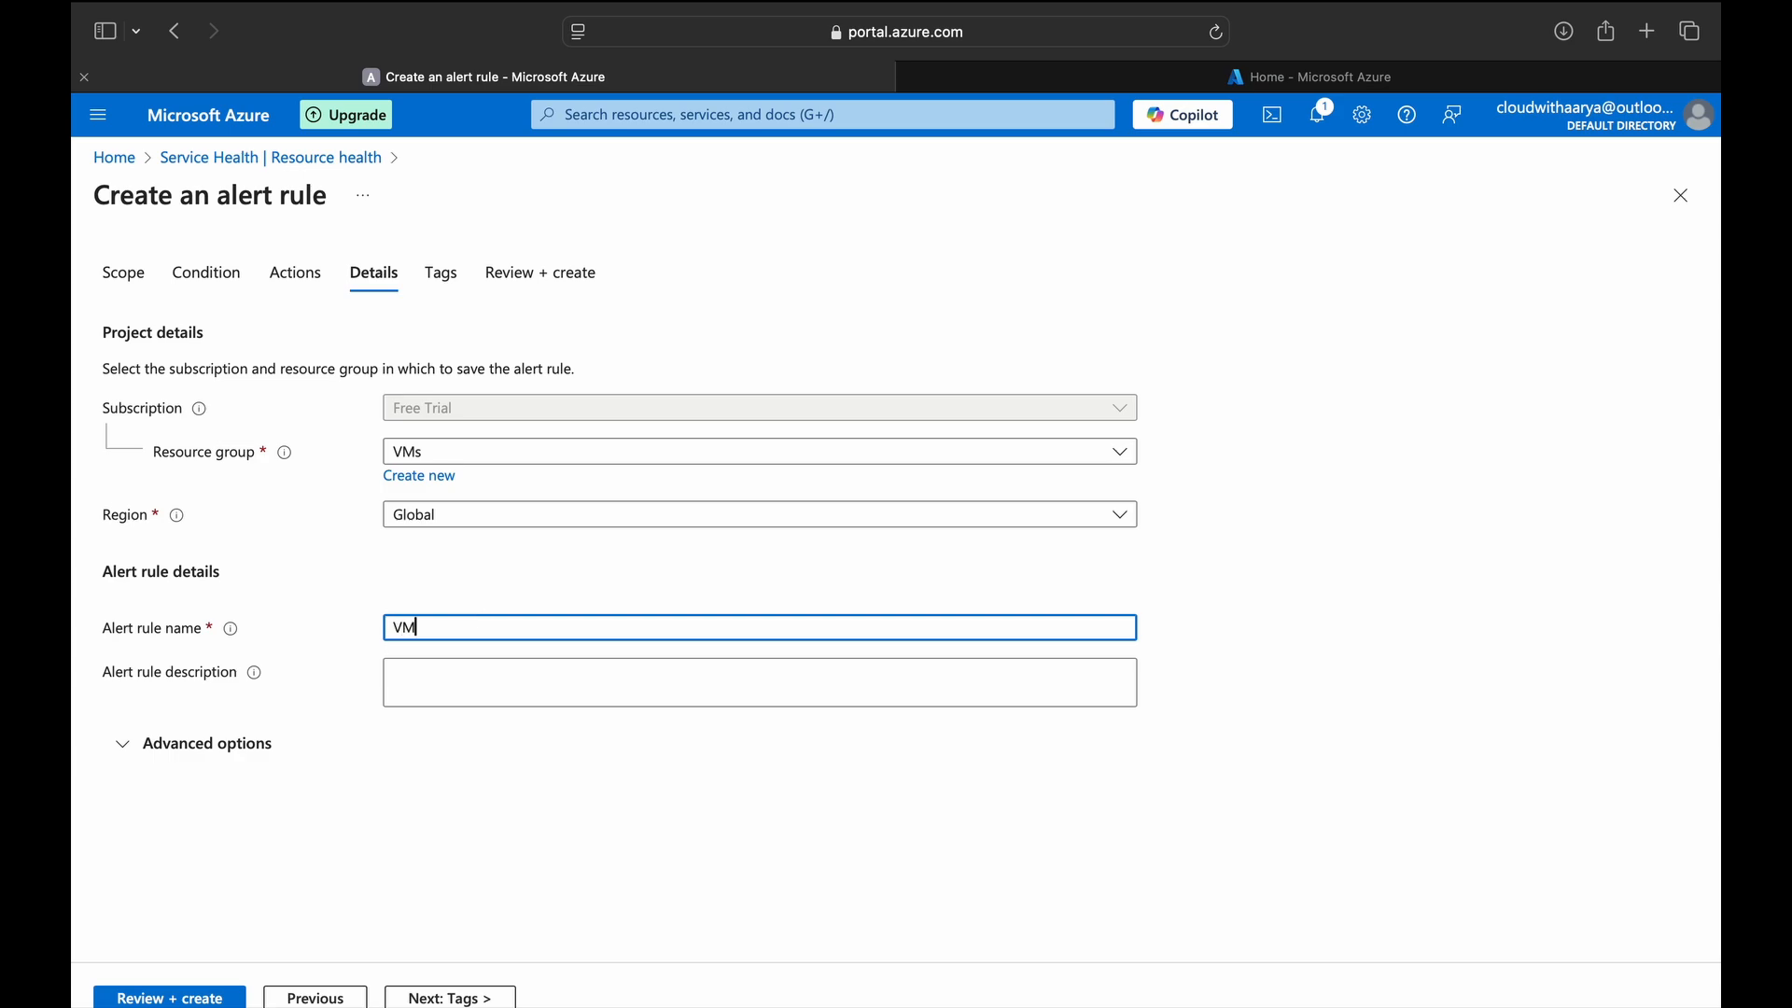
type(" is doe")
left_click(492, 684)
left_click(260, 752)
scroll(362, 833, "down", 1)
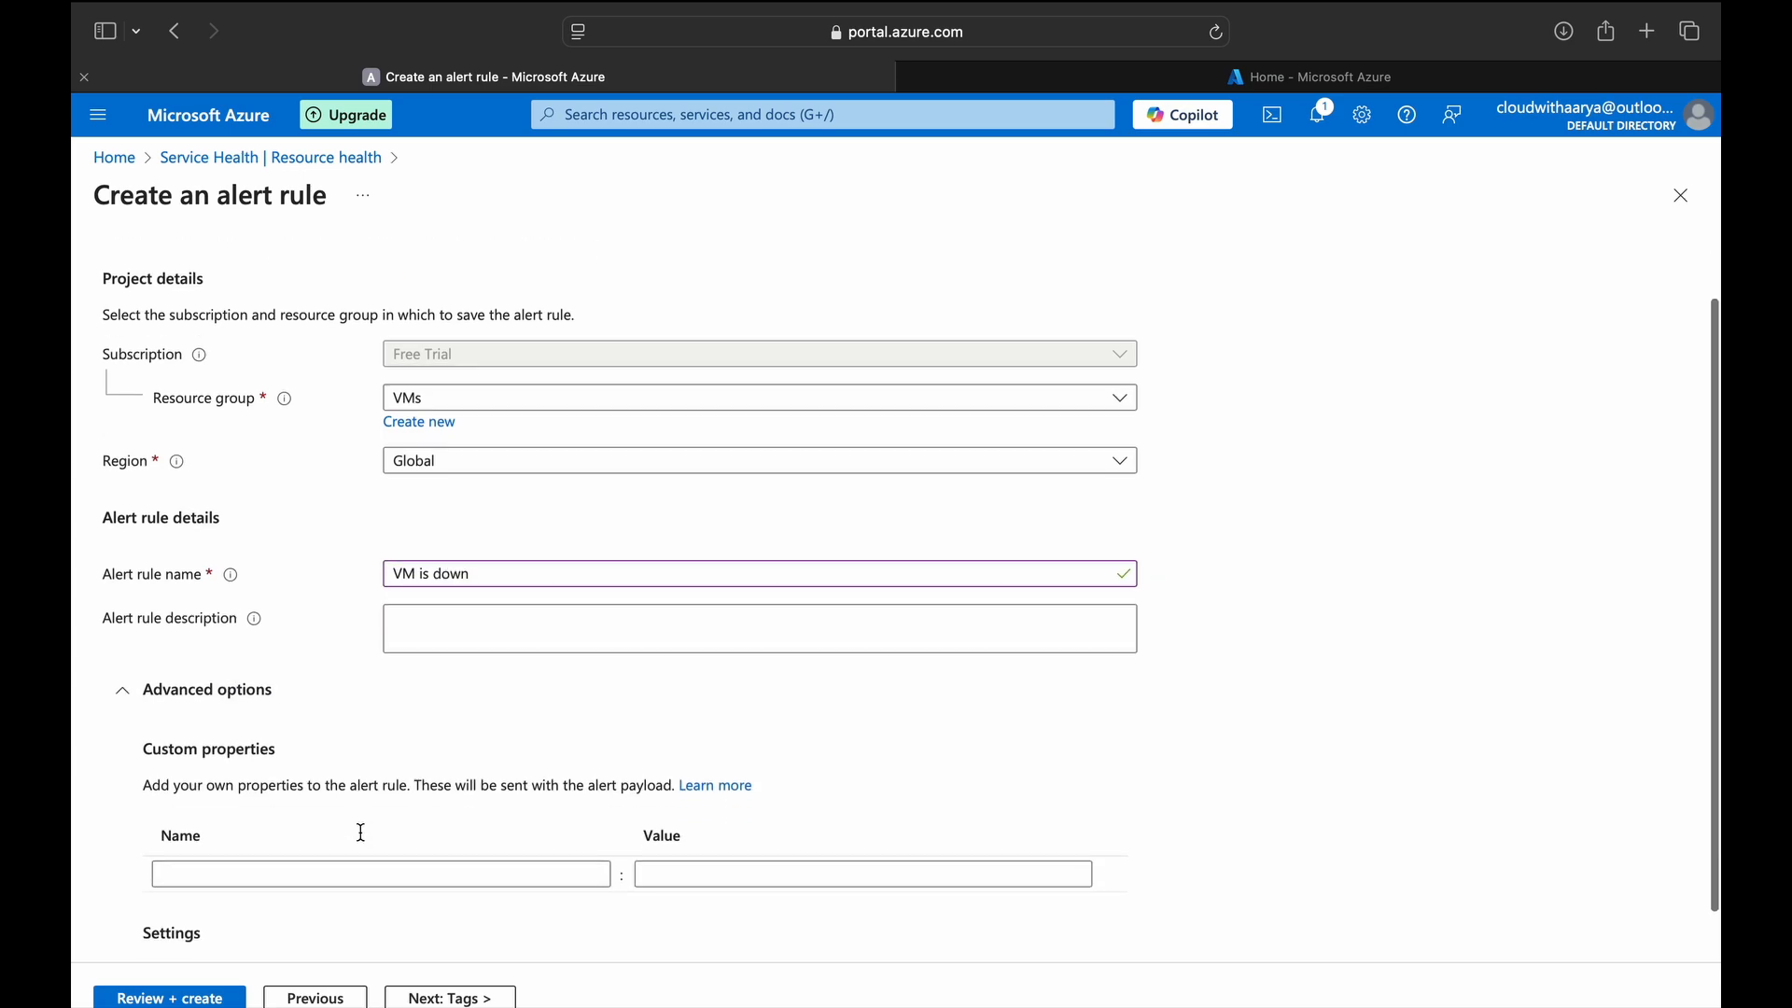
scroll(362, 834, "down", 1)
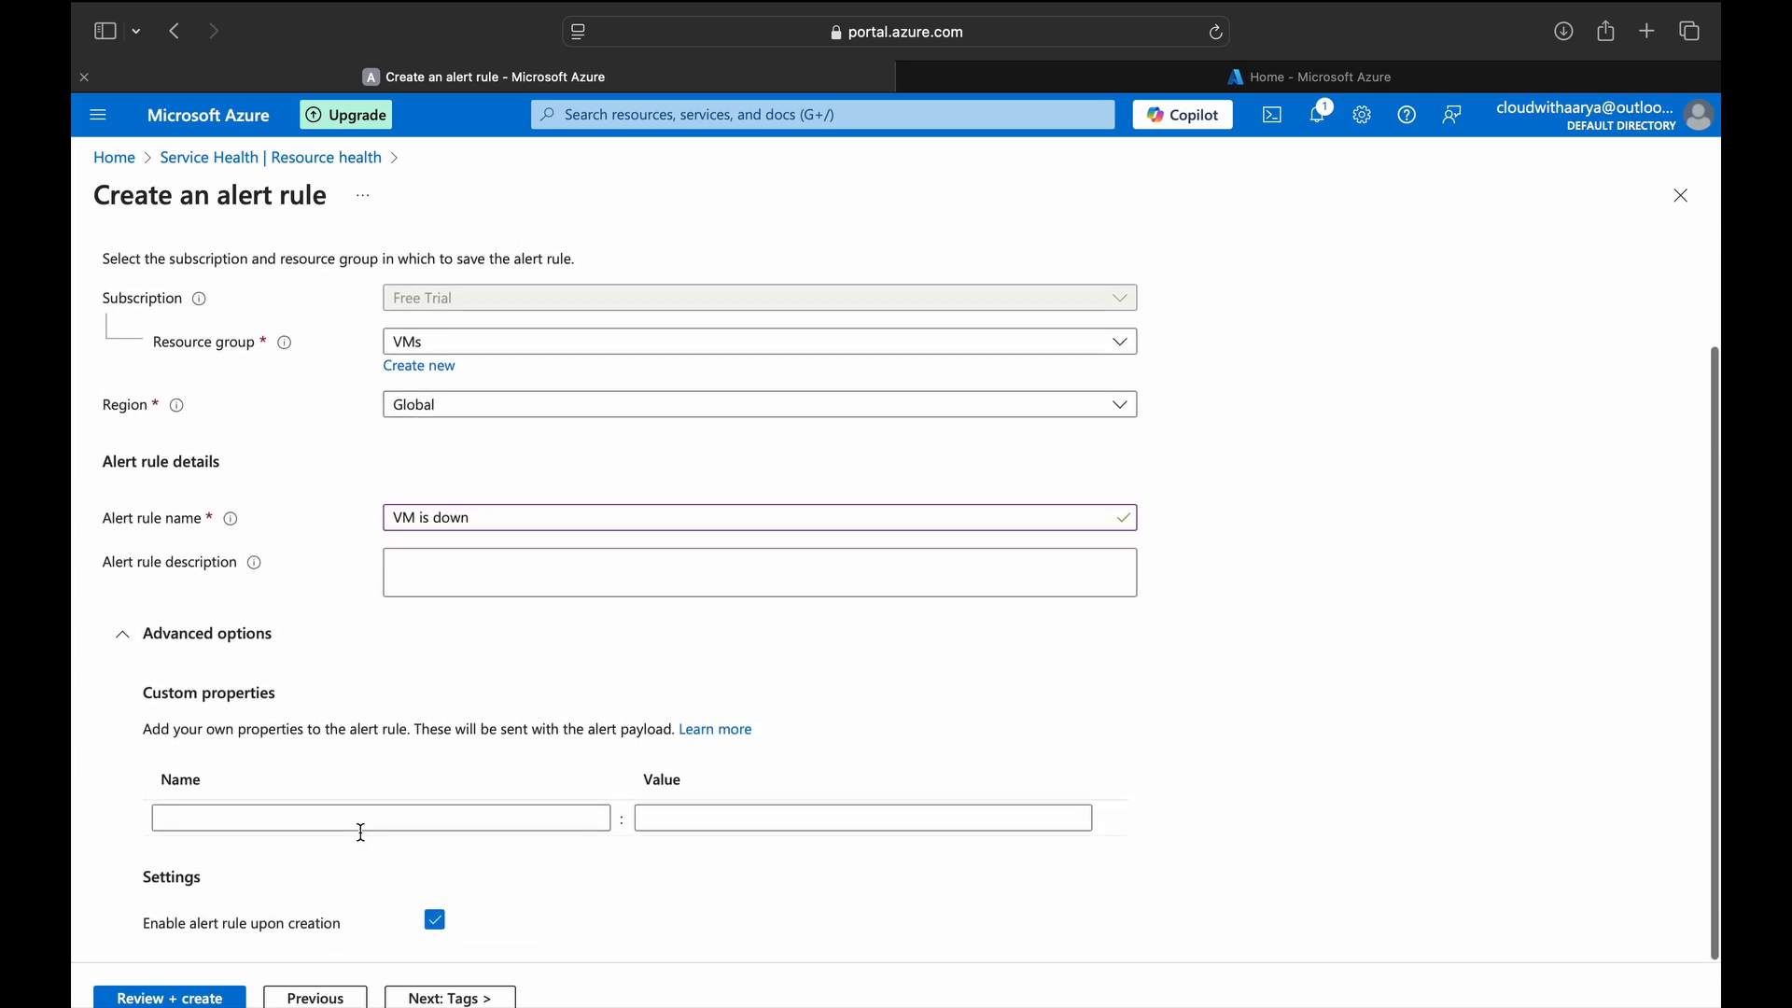
- Skip the tags and create the alert rule from its final review
left_click(425, 992)
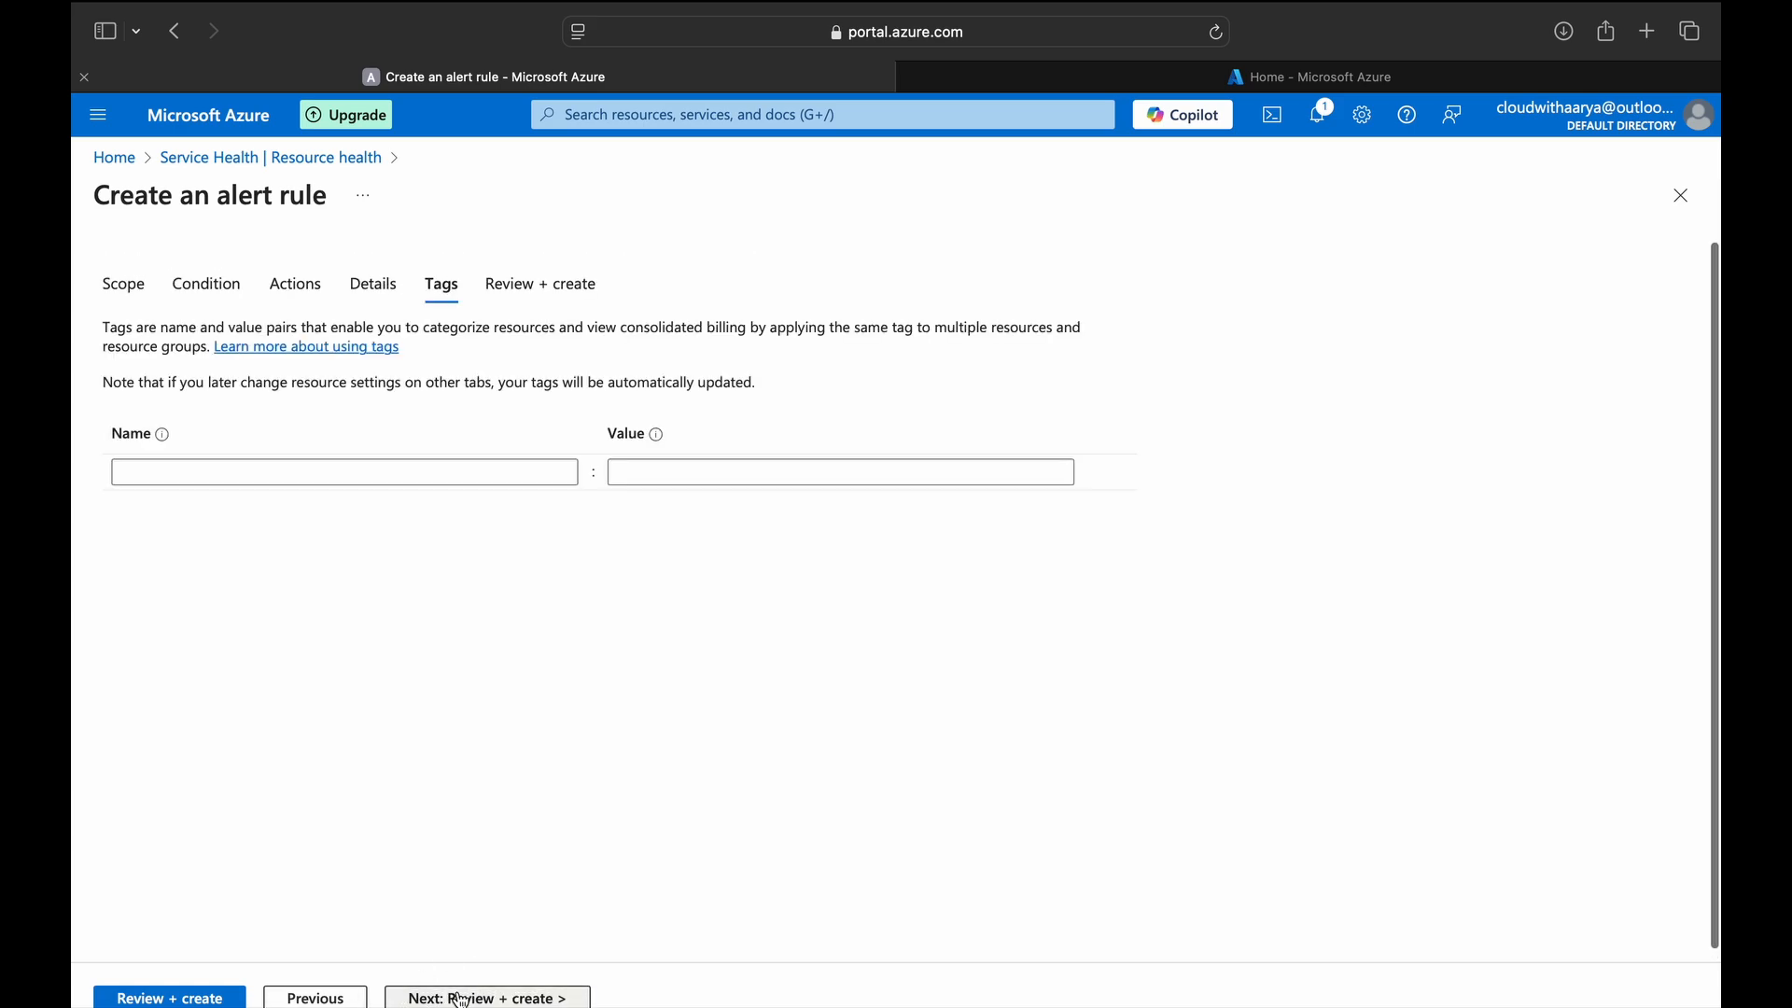
left_click(458, 998)
left_click(169, 998)
- Start linuxvm and WindowVM from the virtual machines list, check the notifications and refresh the list
left_click(970, 77)
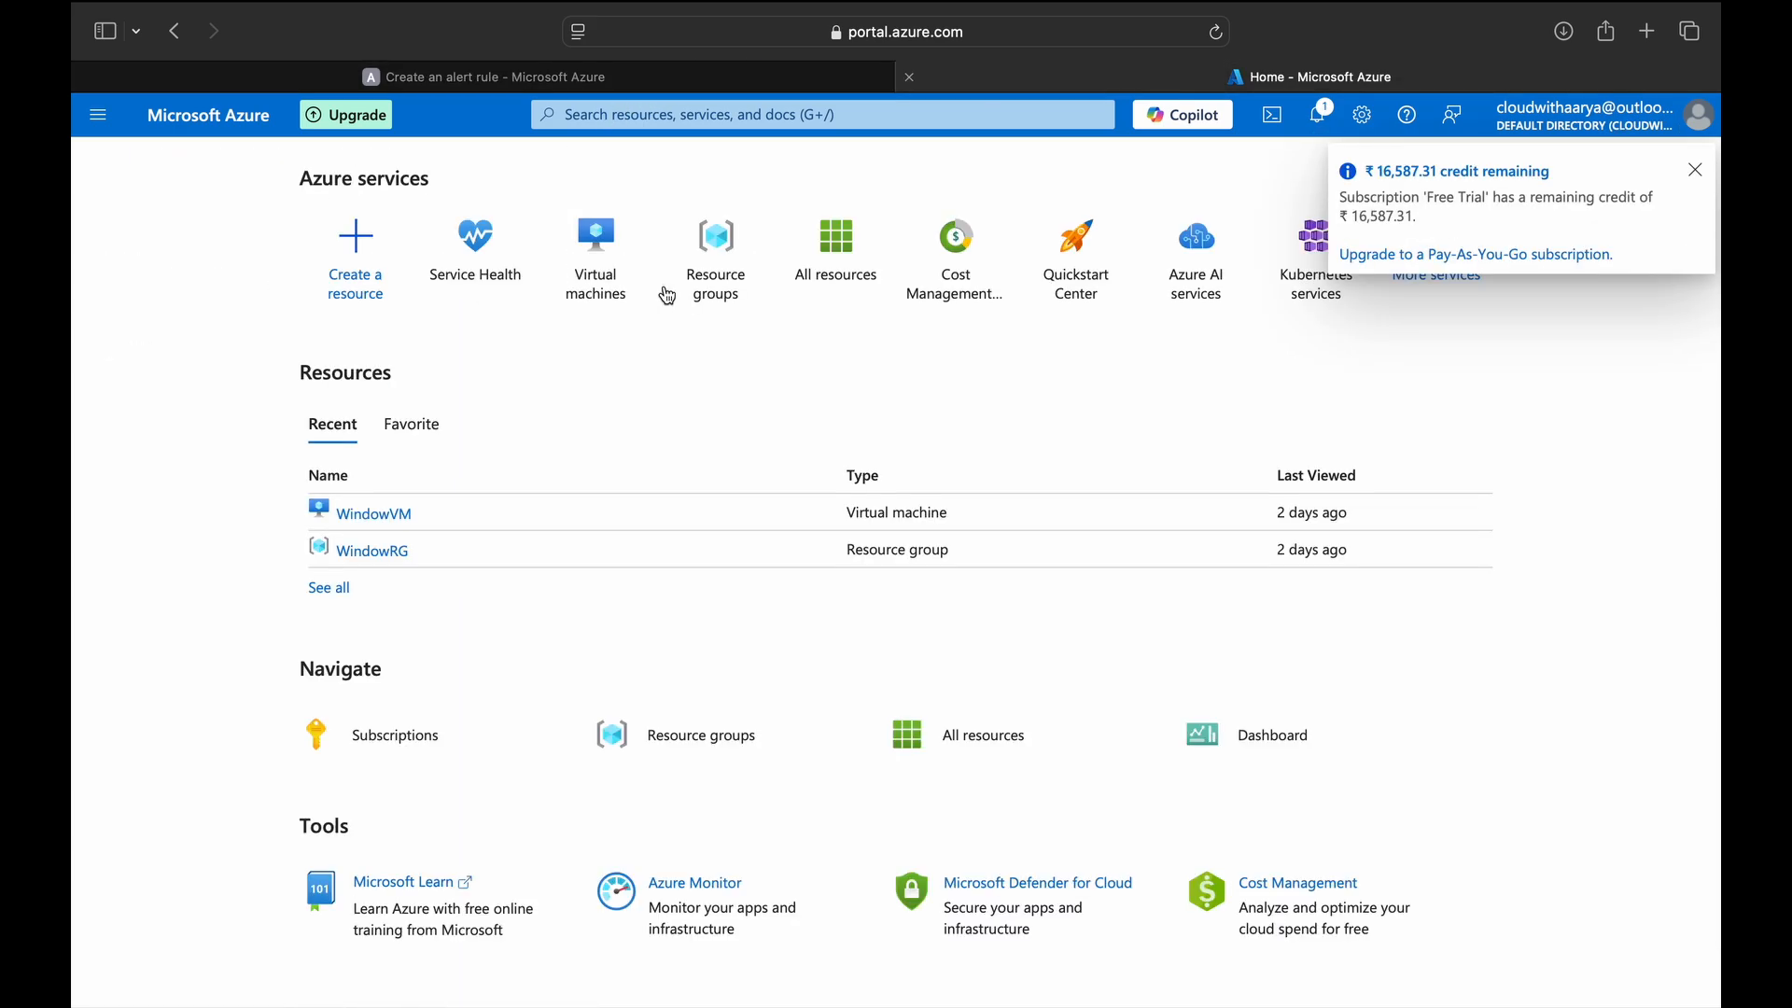
left_click(593, 265)
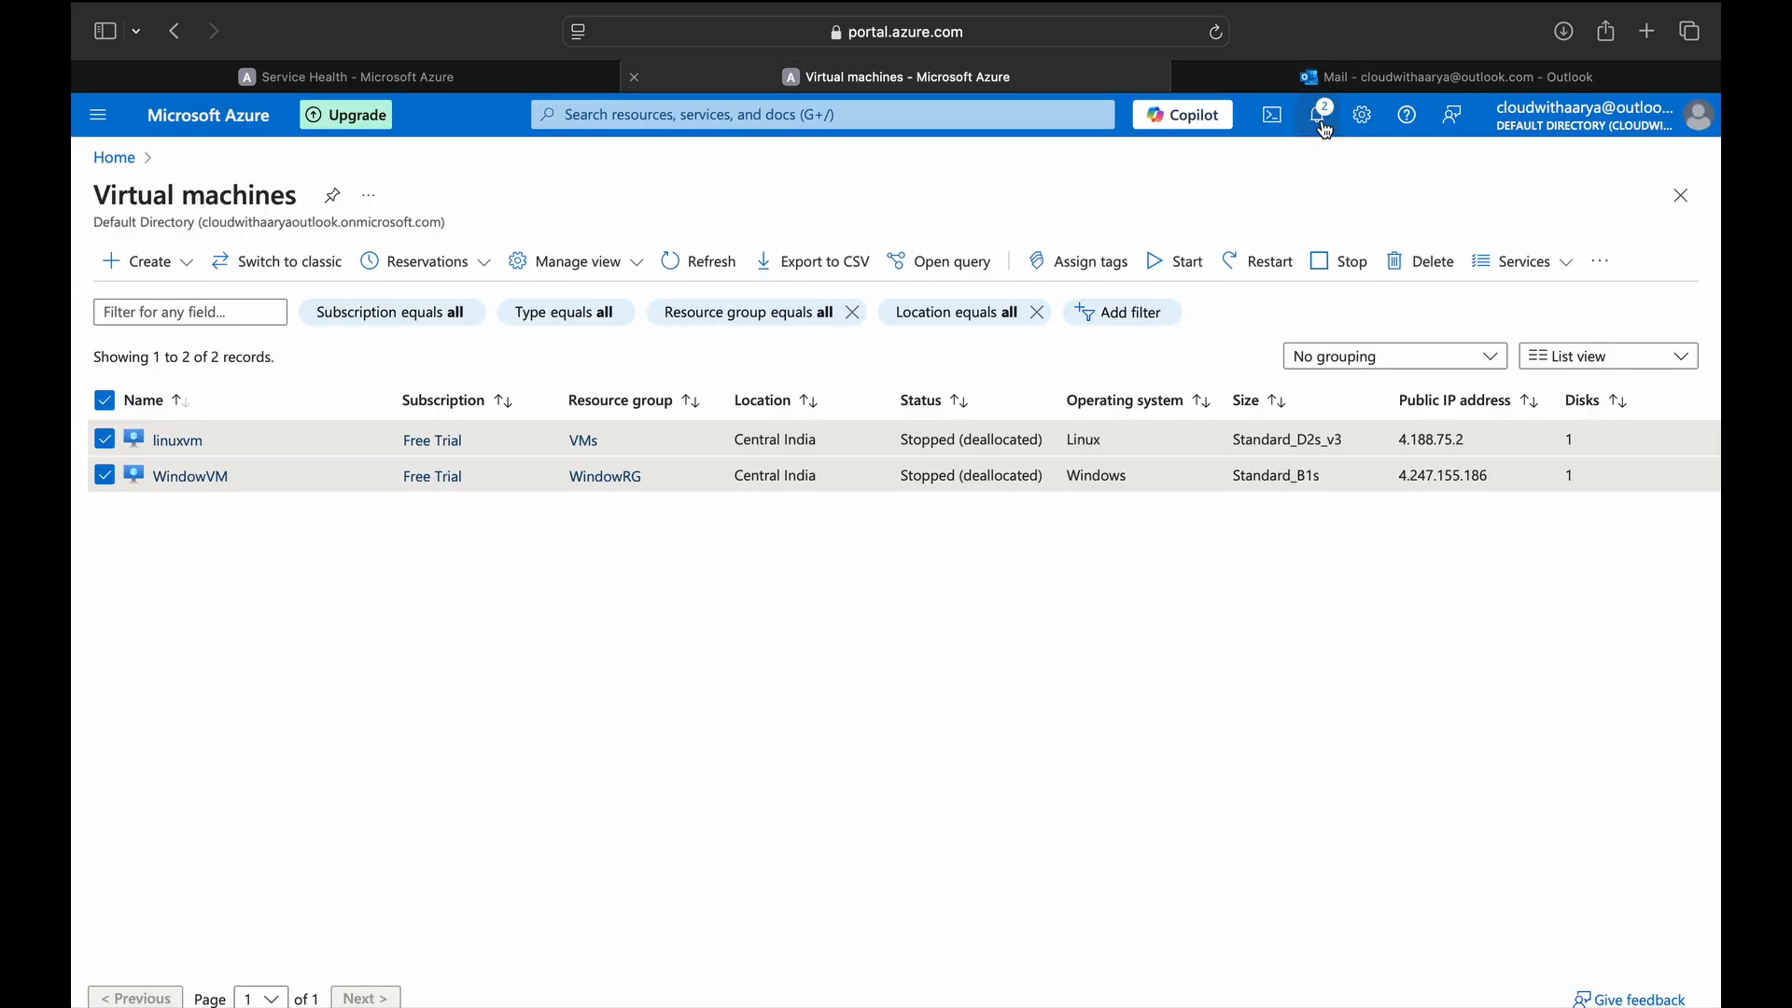
left_click(1317, 116)
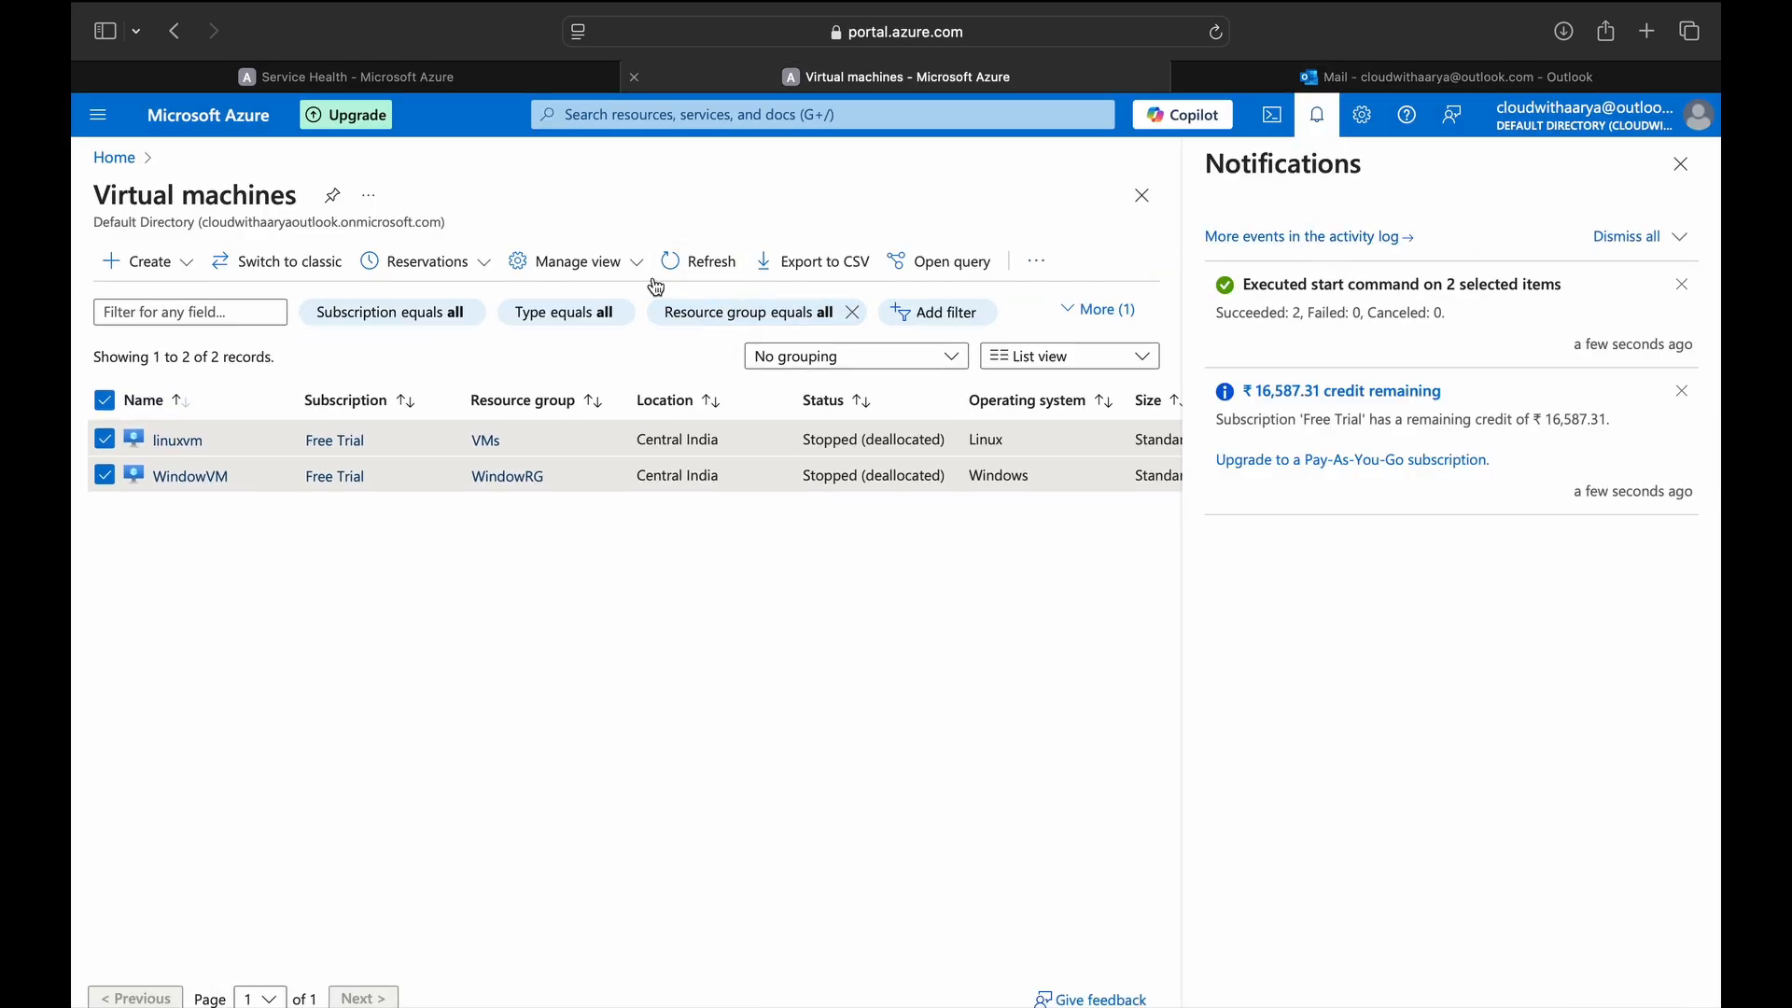
left_click(1677, 183)
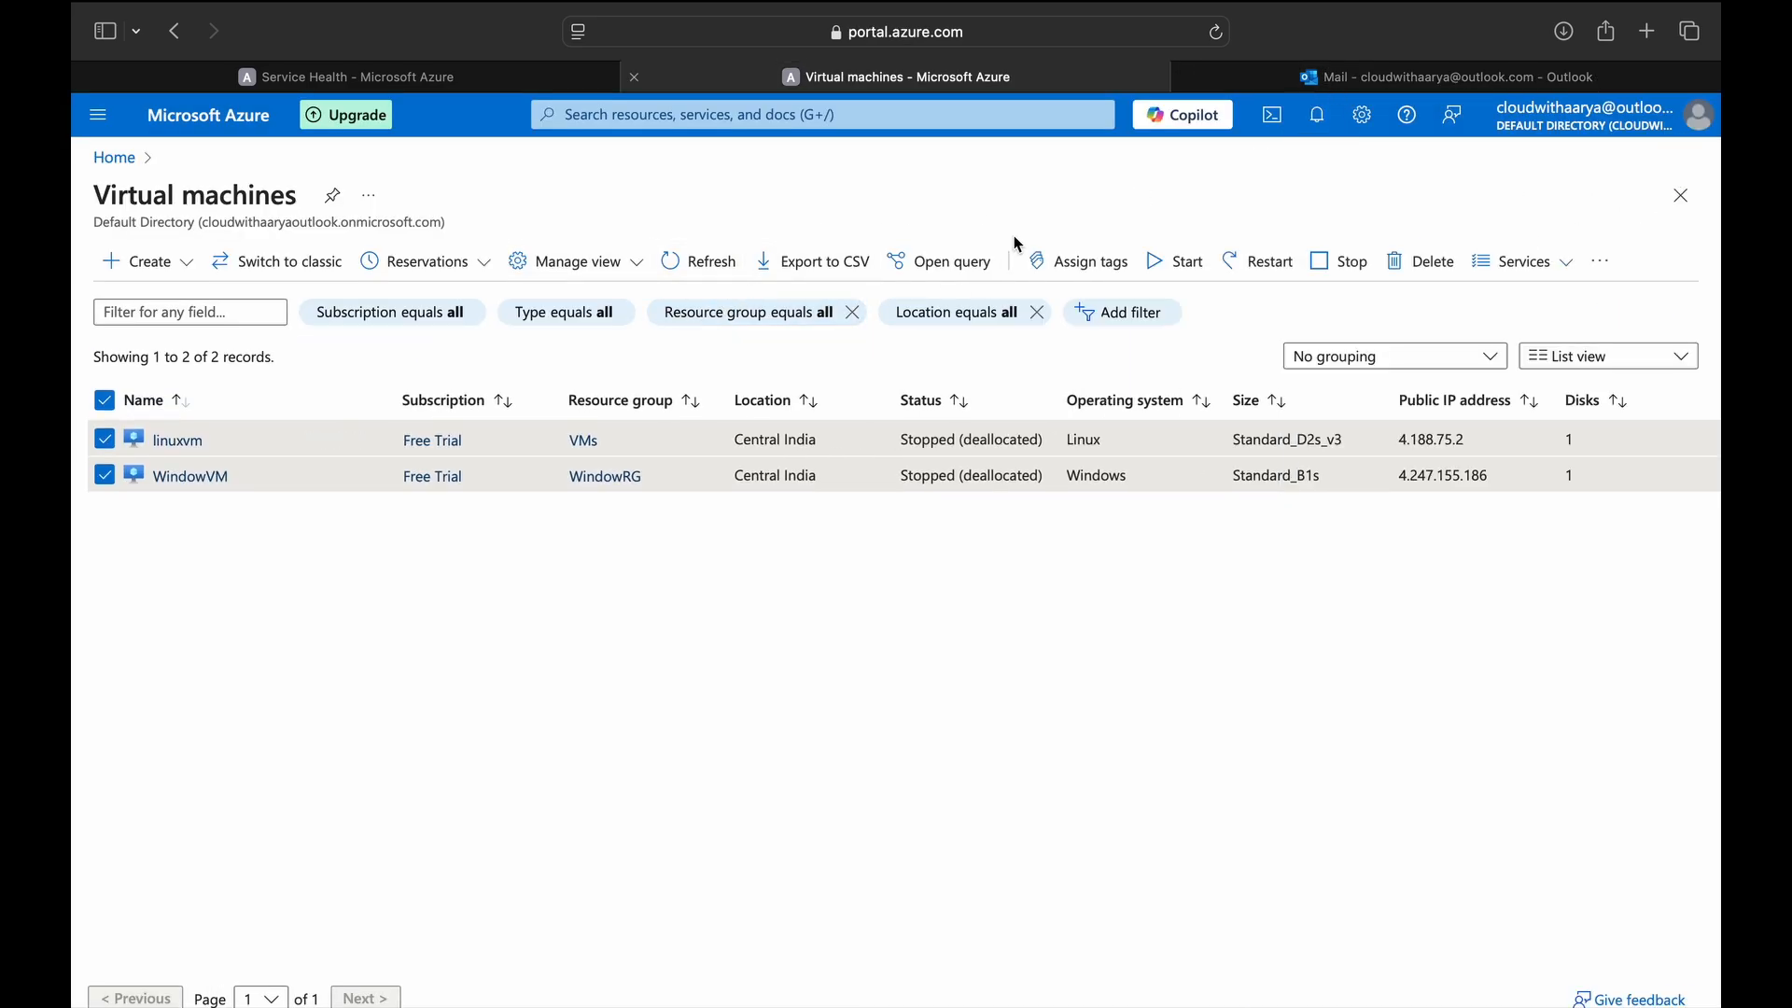
left_click(700, 261)
mouse_move(1061, 400)
left_mouse_down()
mouse_move(1133, 400)
mouse_move(1110, 401)
left_mouse_up()
- Search the portal for "alerts" and check the alert rules list and the virtual machines' status
left_click(413, 75)
type("alerts")
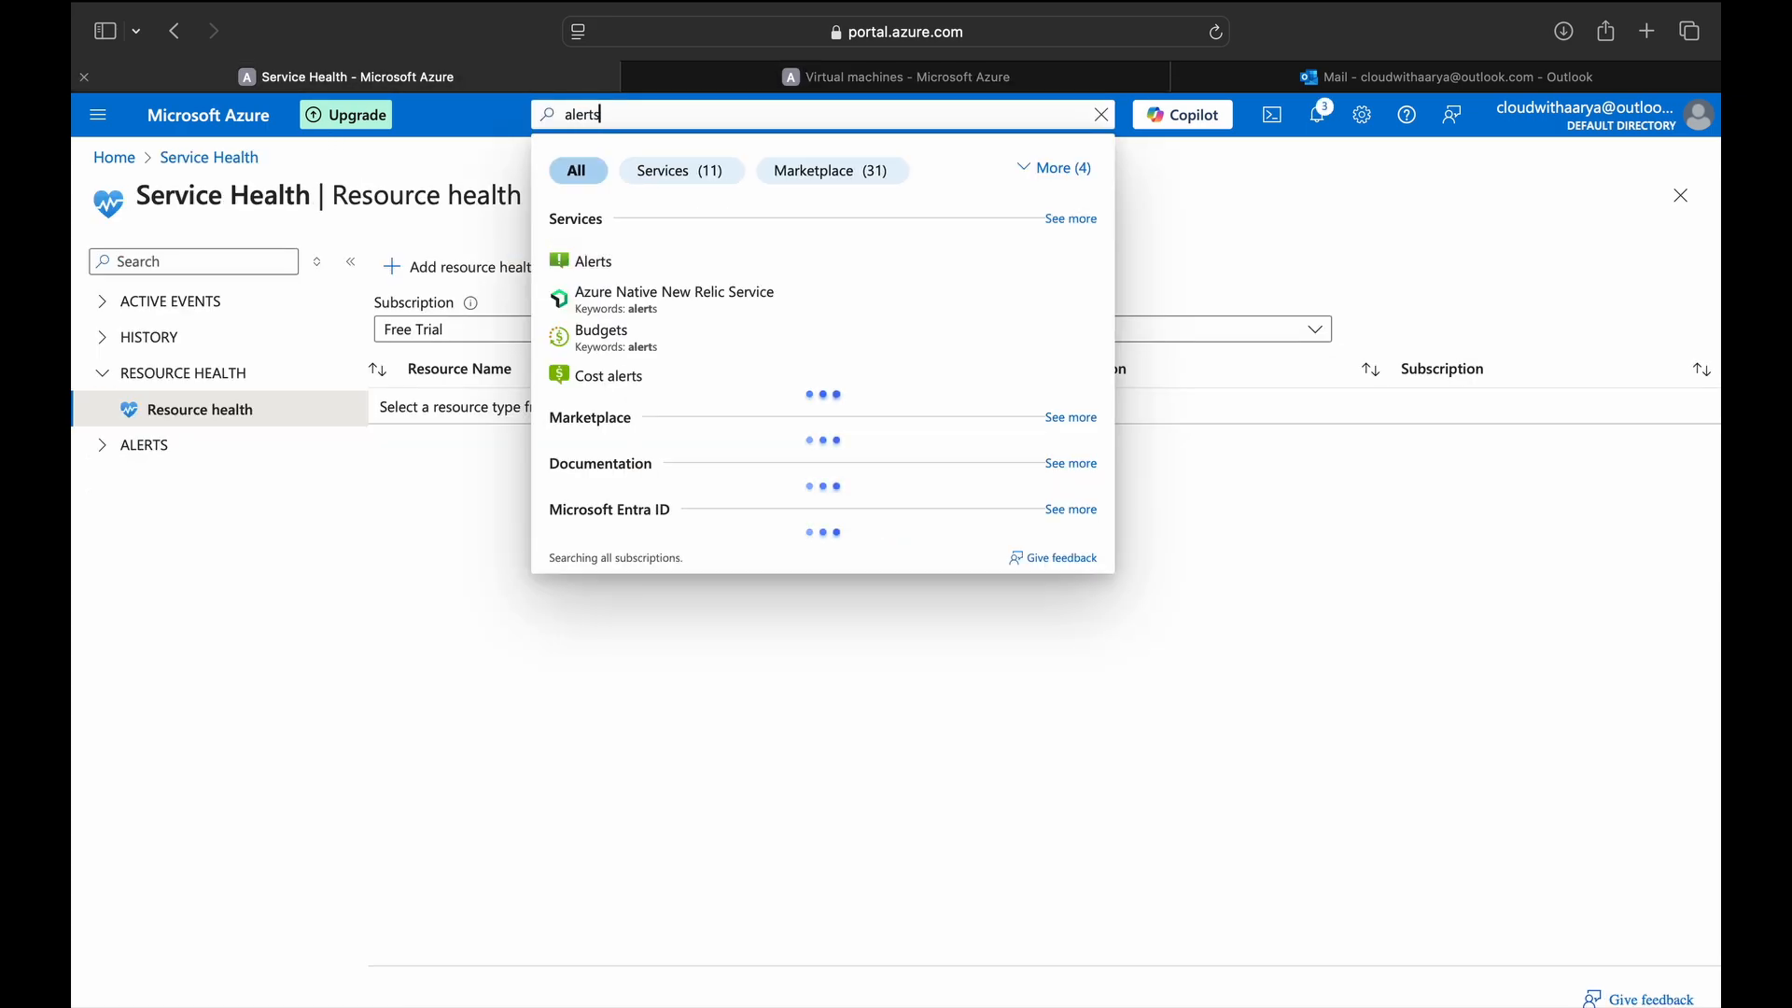
left_click(627, 261)
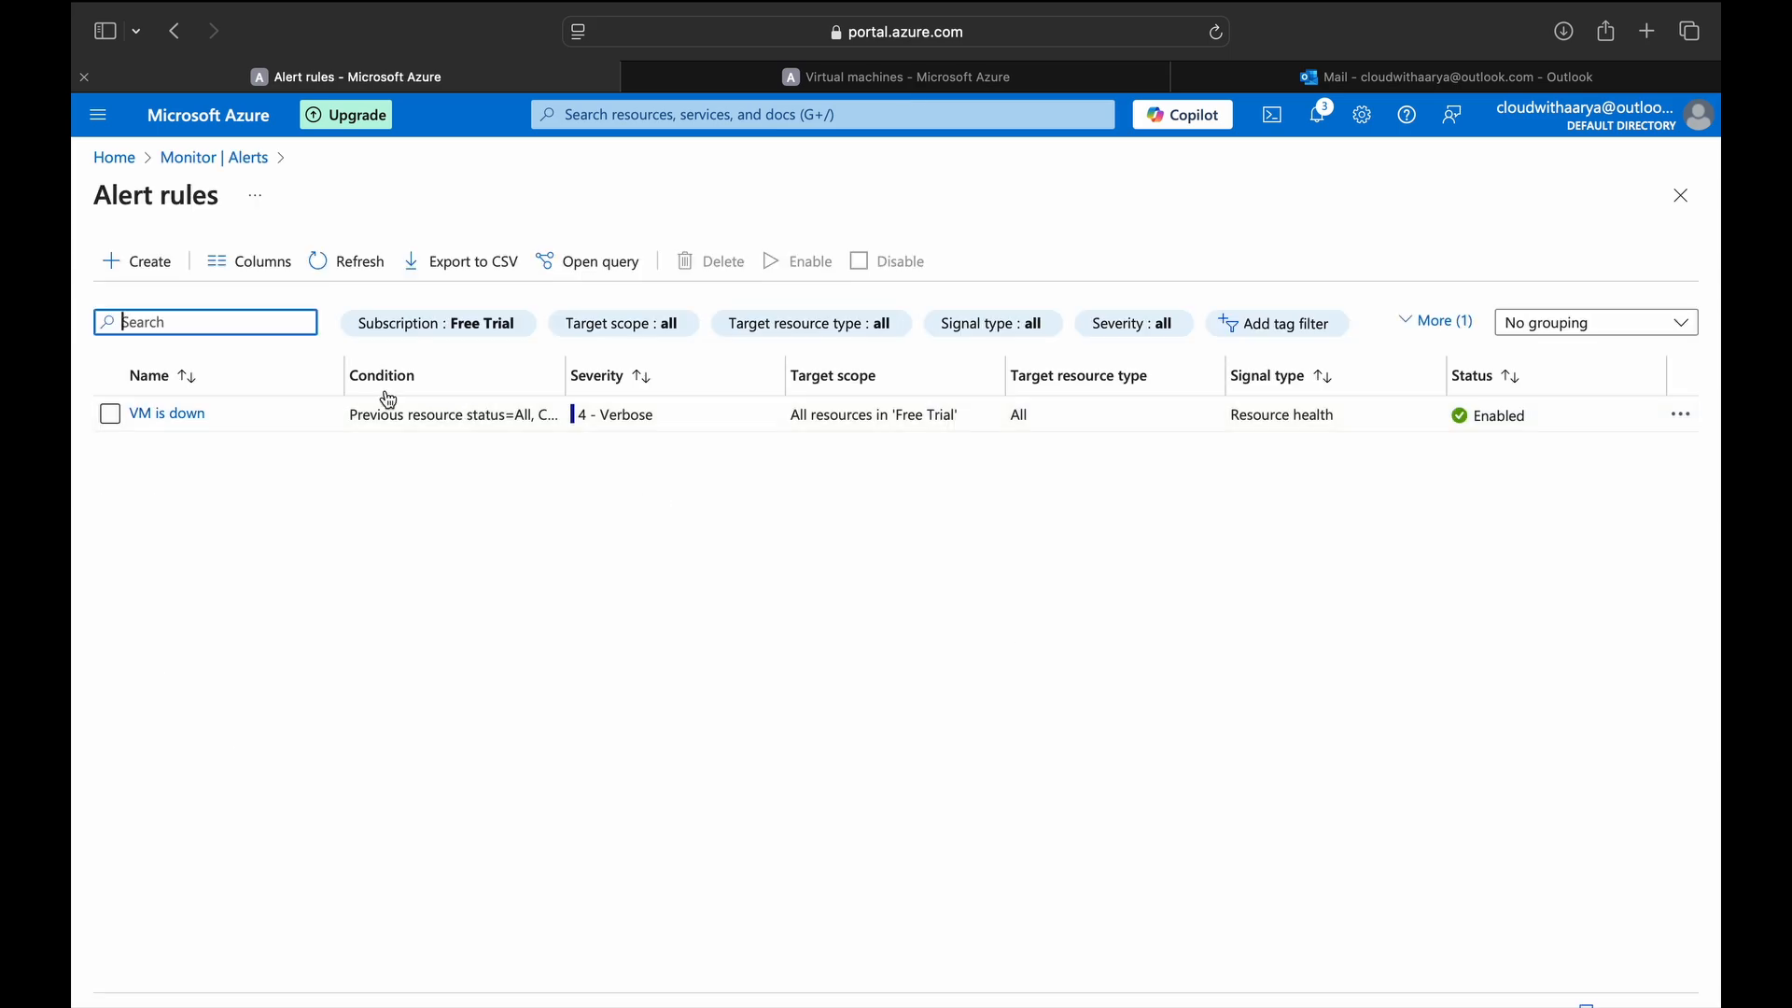
left_click(821, 76)
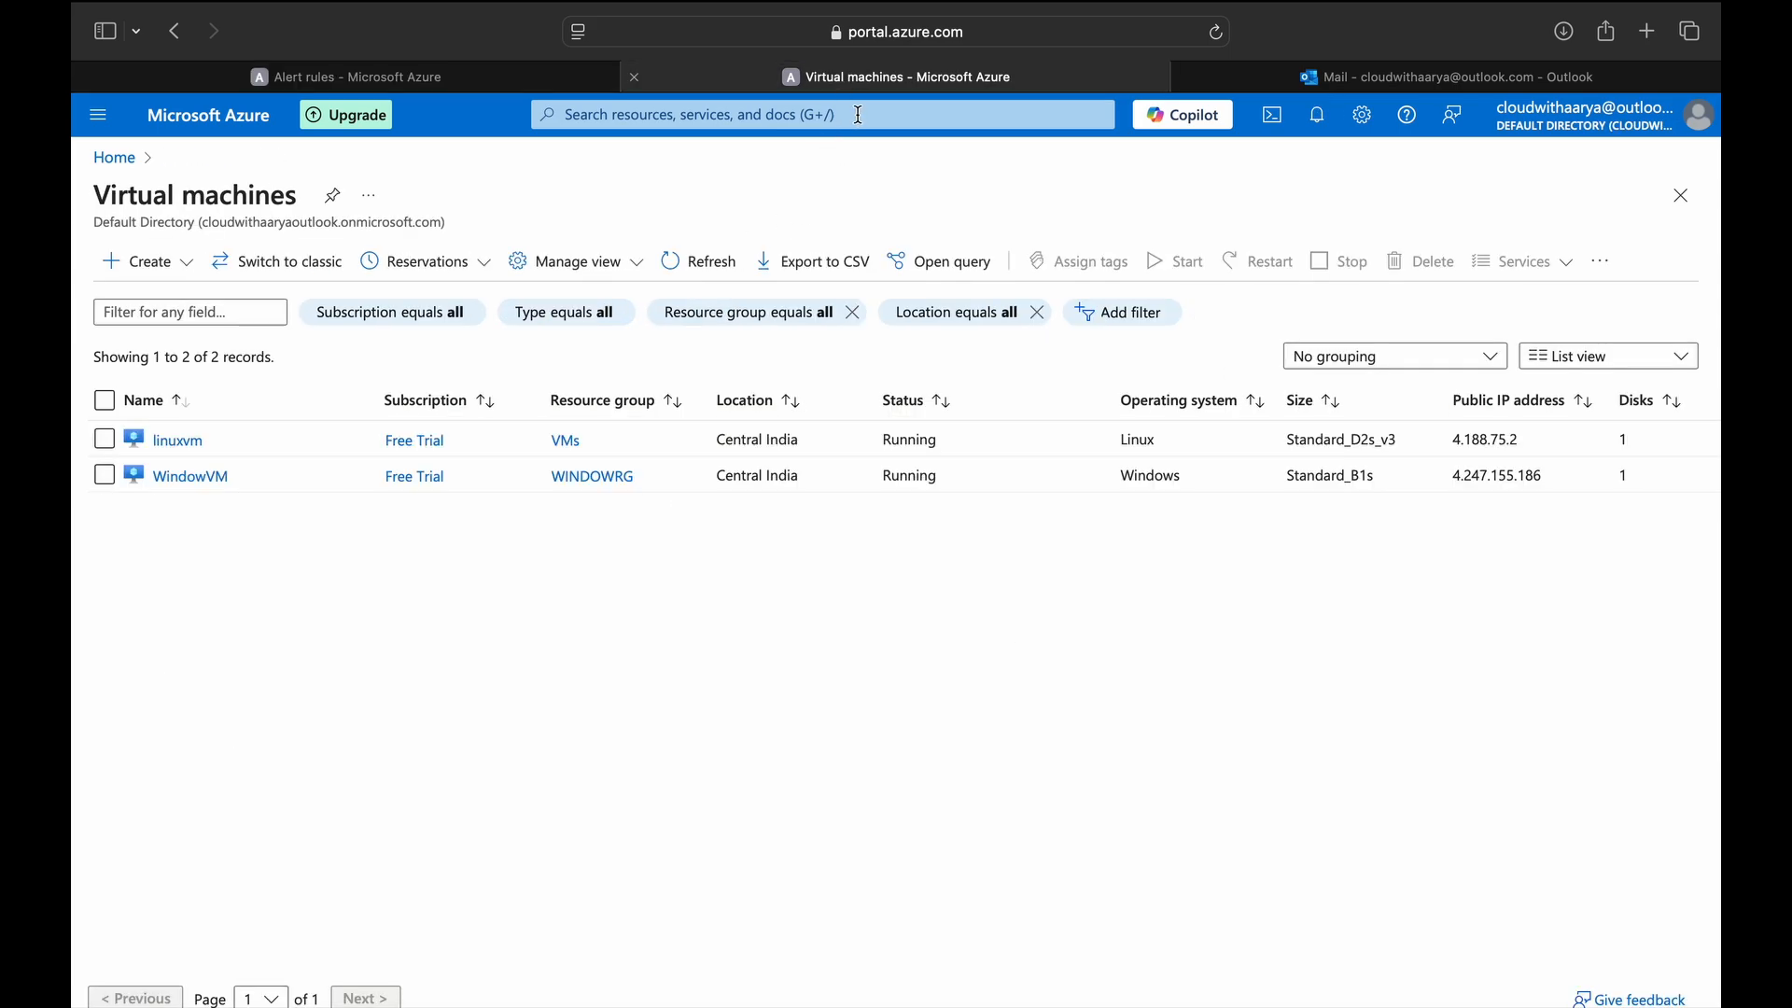
left_click(420, 82)
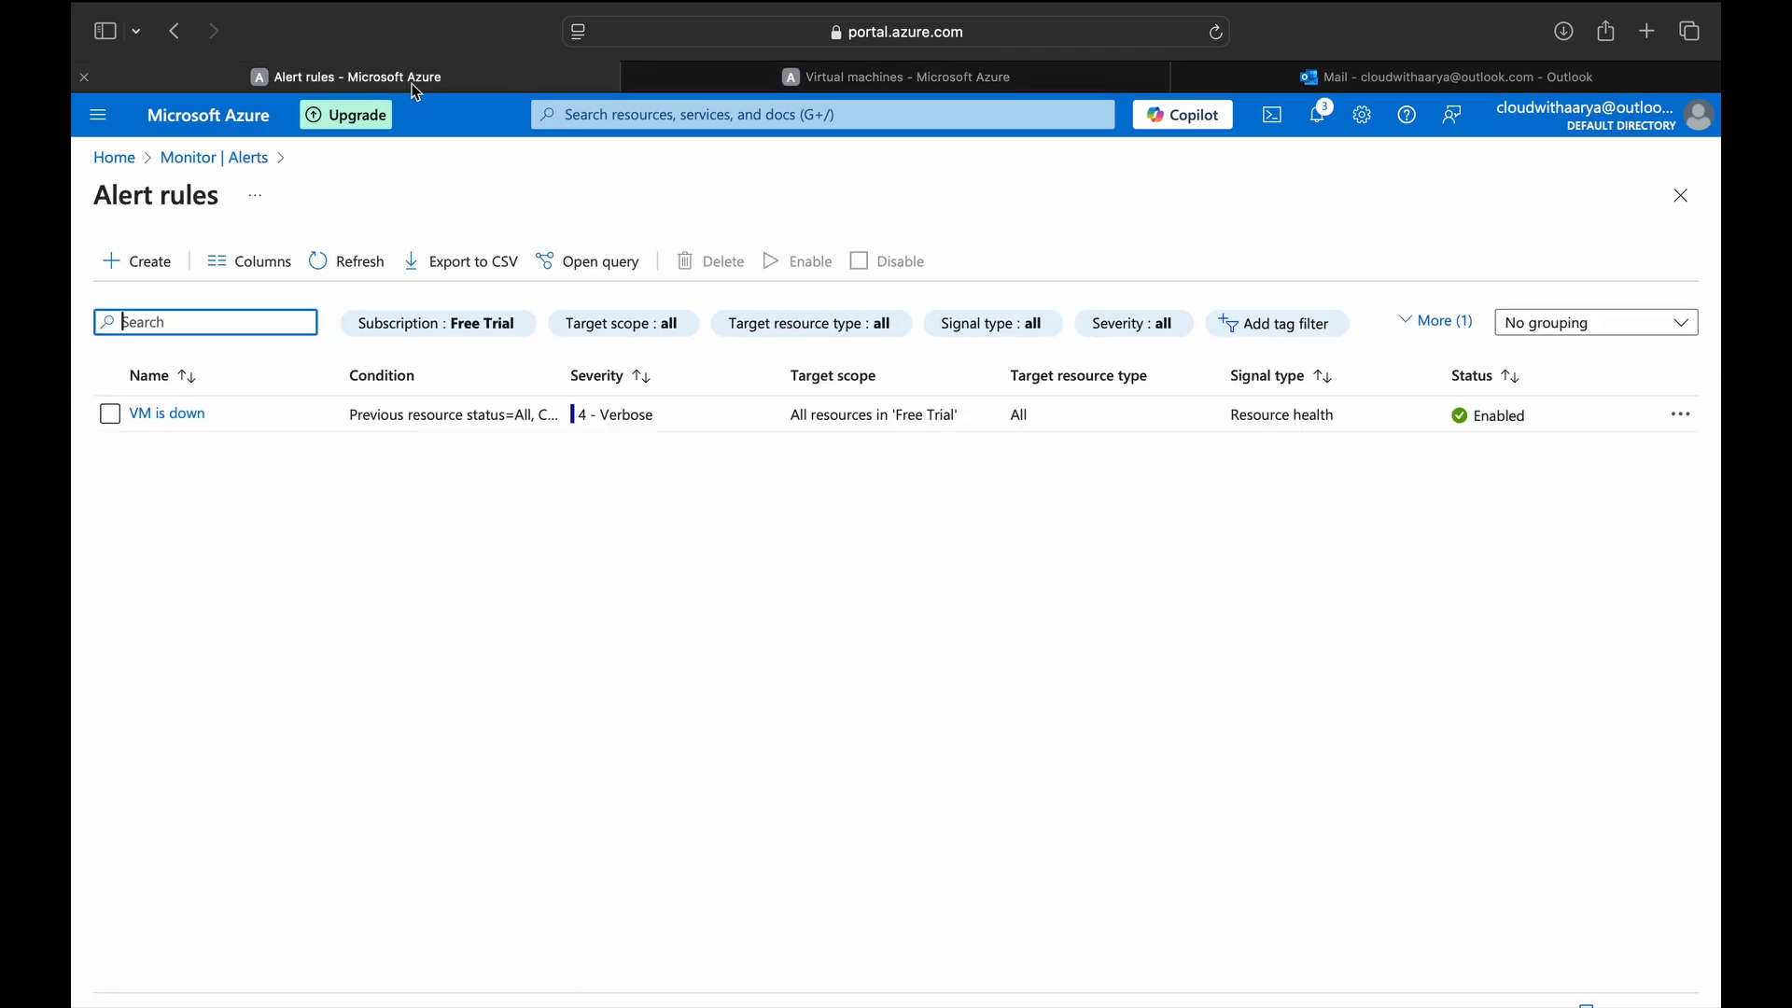
- Open the alert processing rules from the Monitor alerts page and start creating a new rule
left_click(643, 114)
left_click(617, 354)
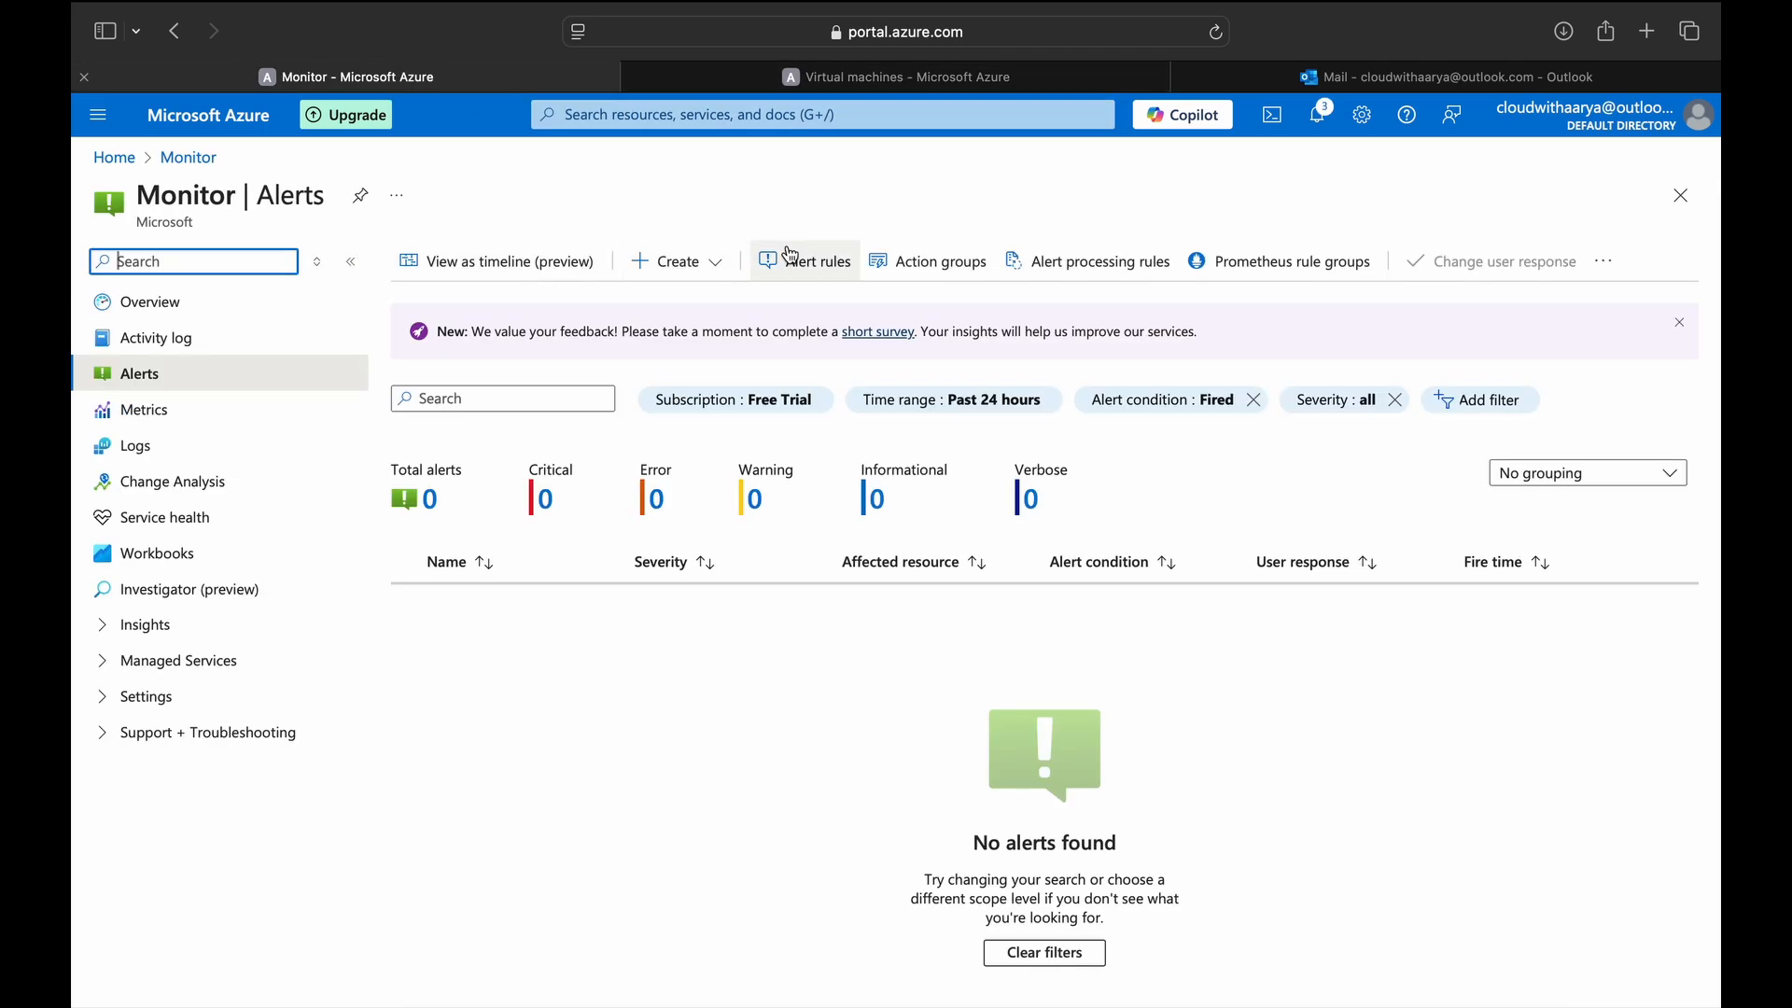
left_click(1092, 267)
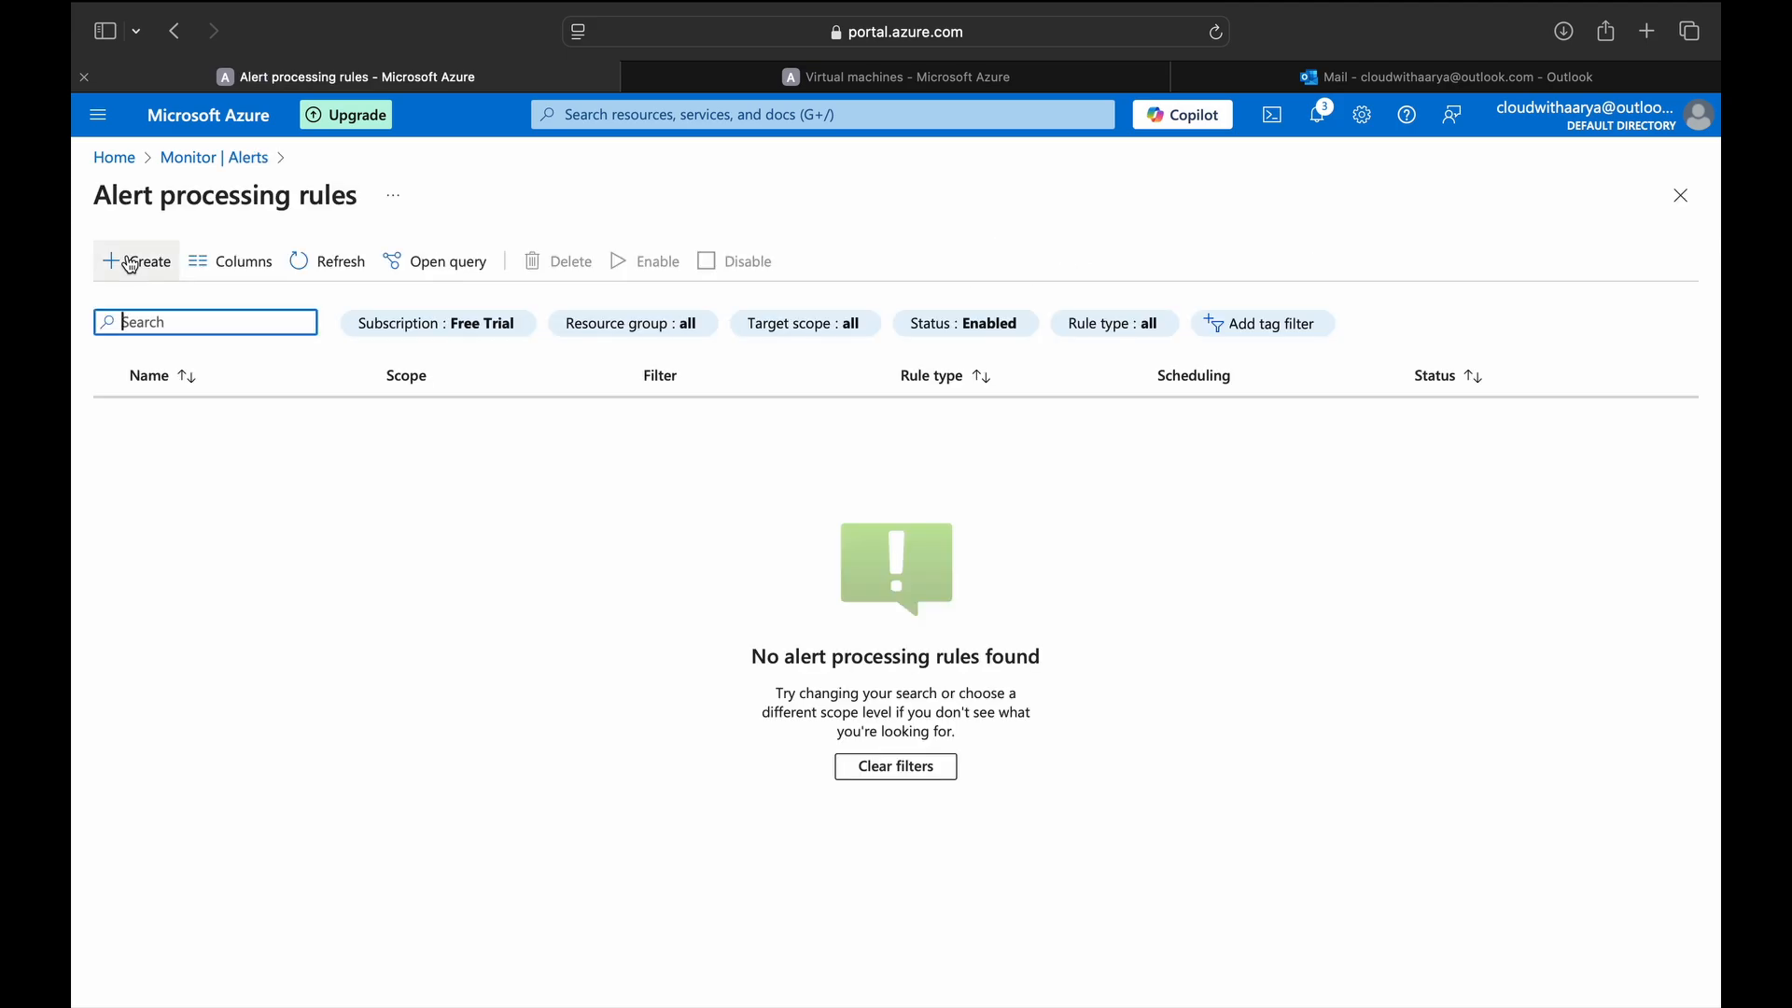
left_click(138, 258)
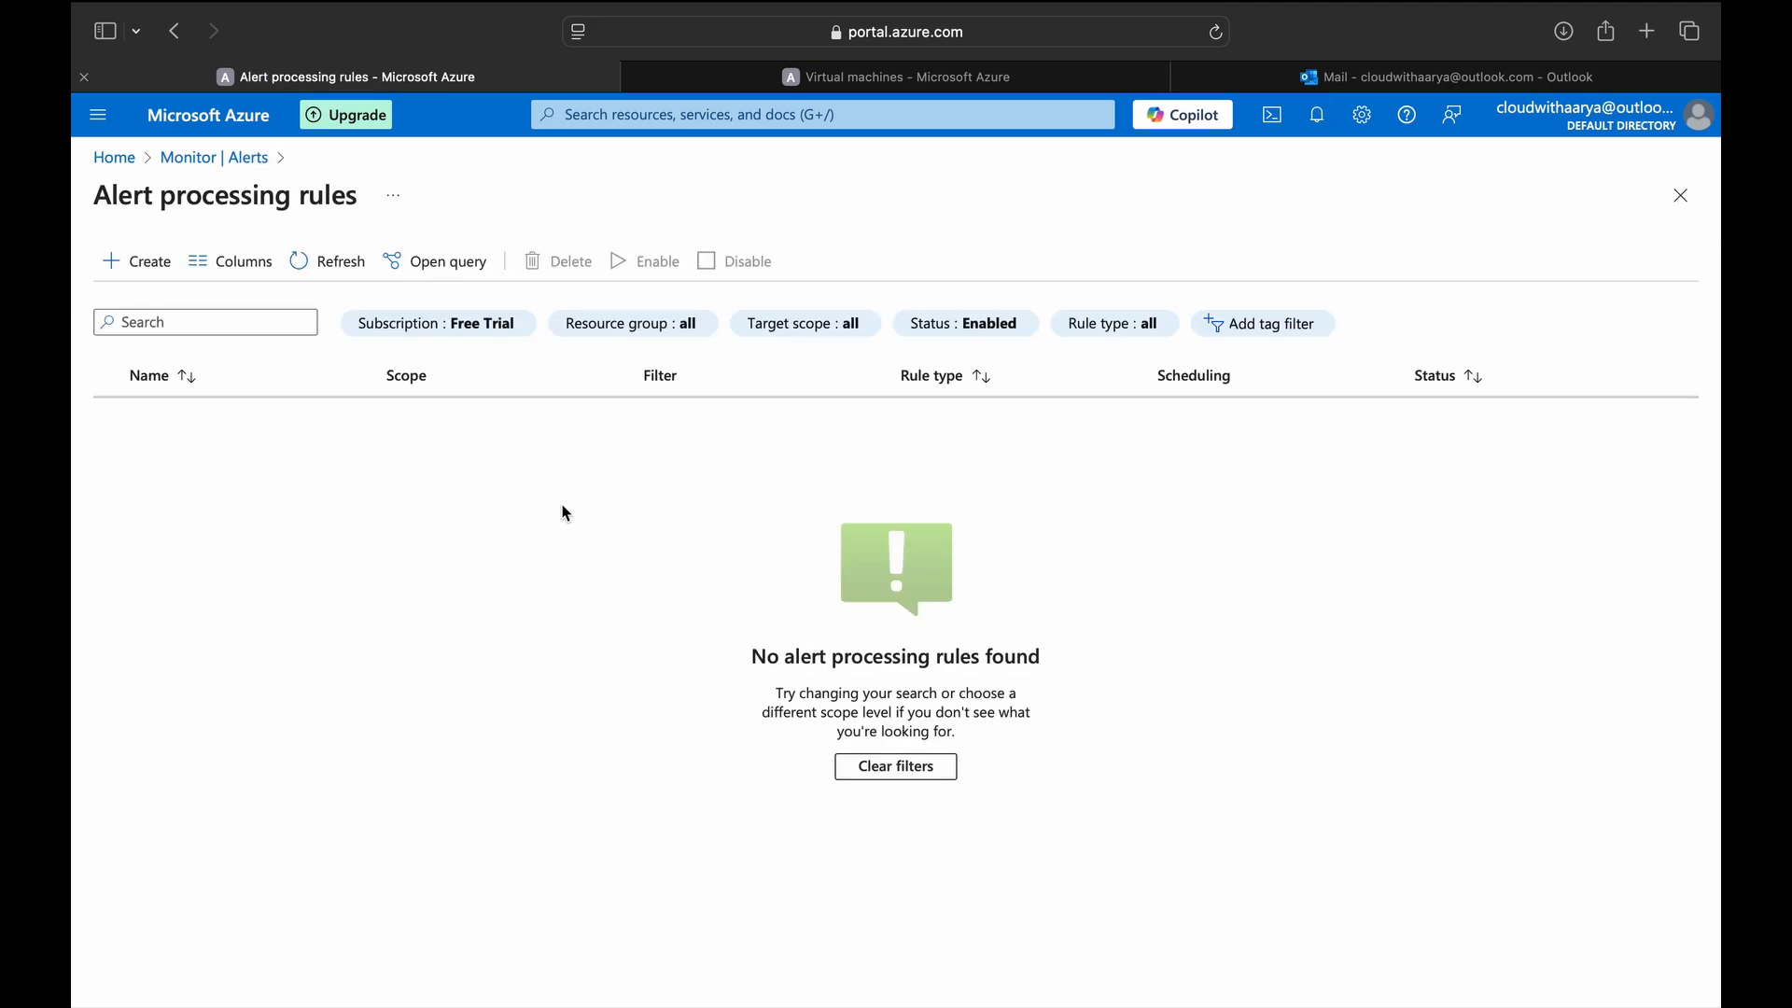
left_click(157, 260)
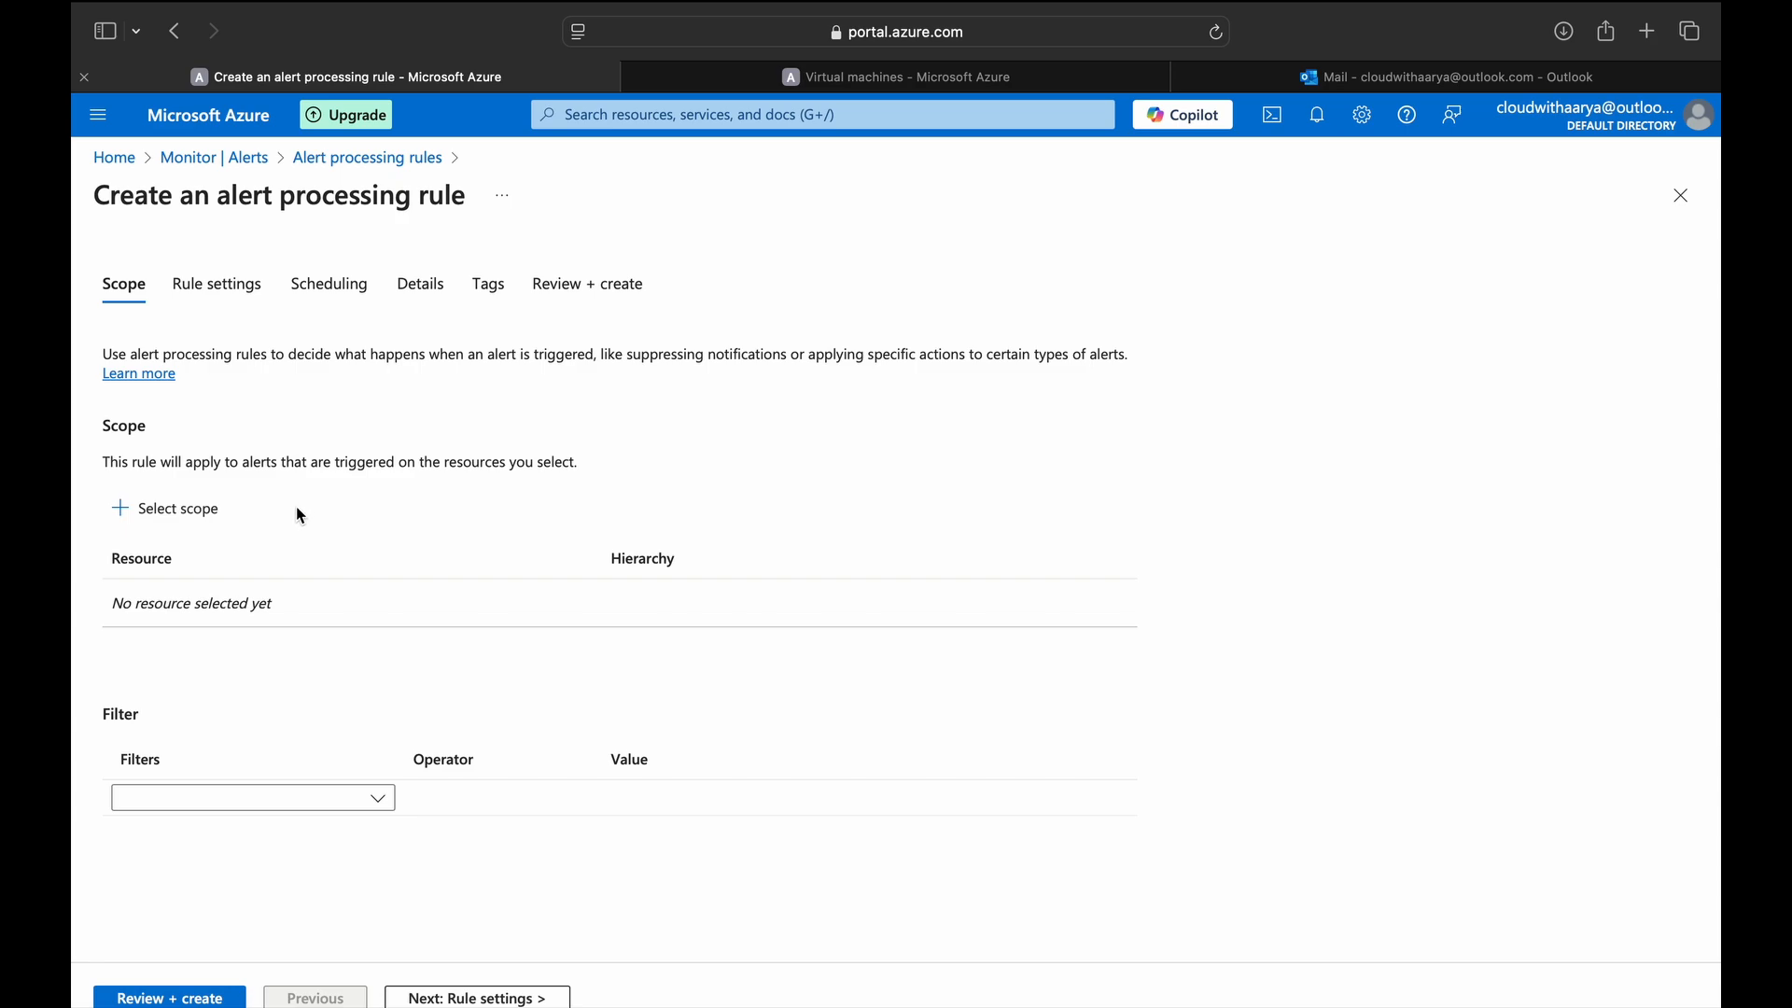
- Select the whole Free Trial subscription as the scope of the alert processing rule and apply it
left_click(169, 511)
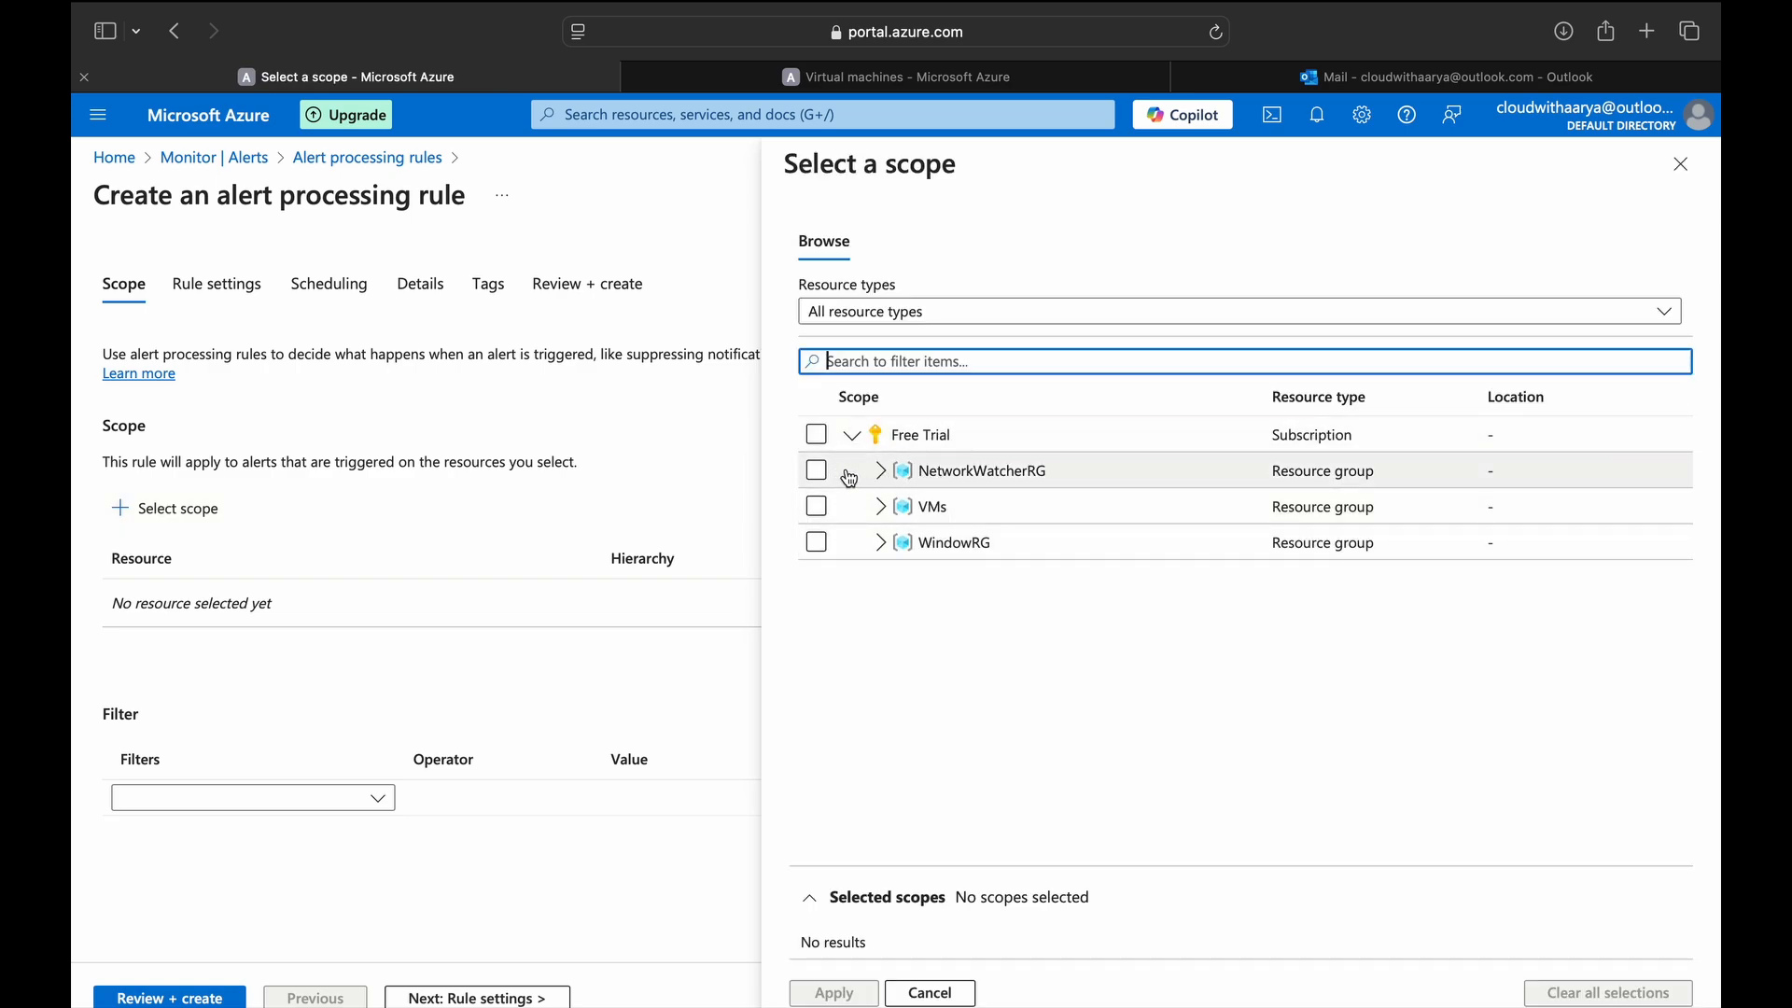
left_click(882, 508)
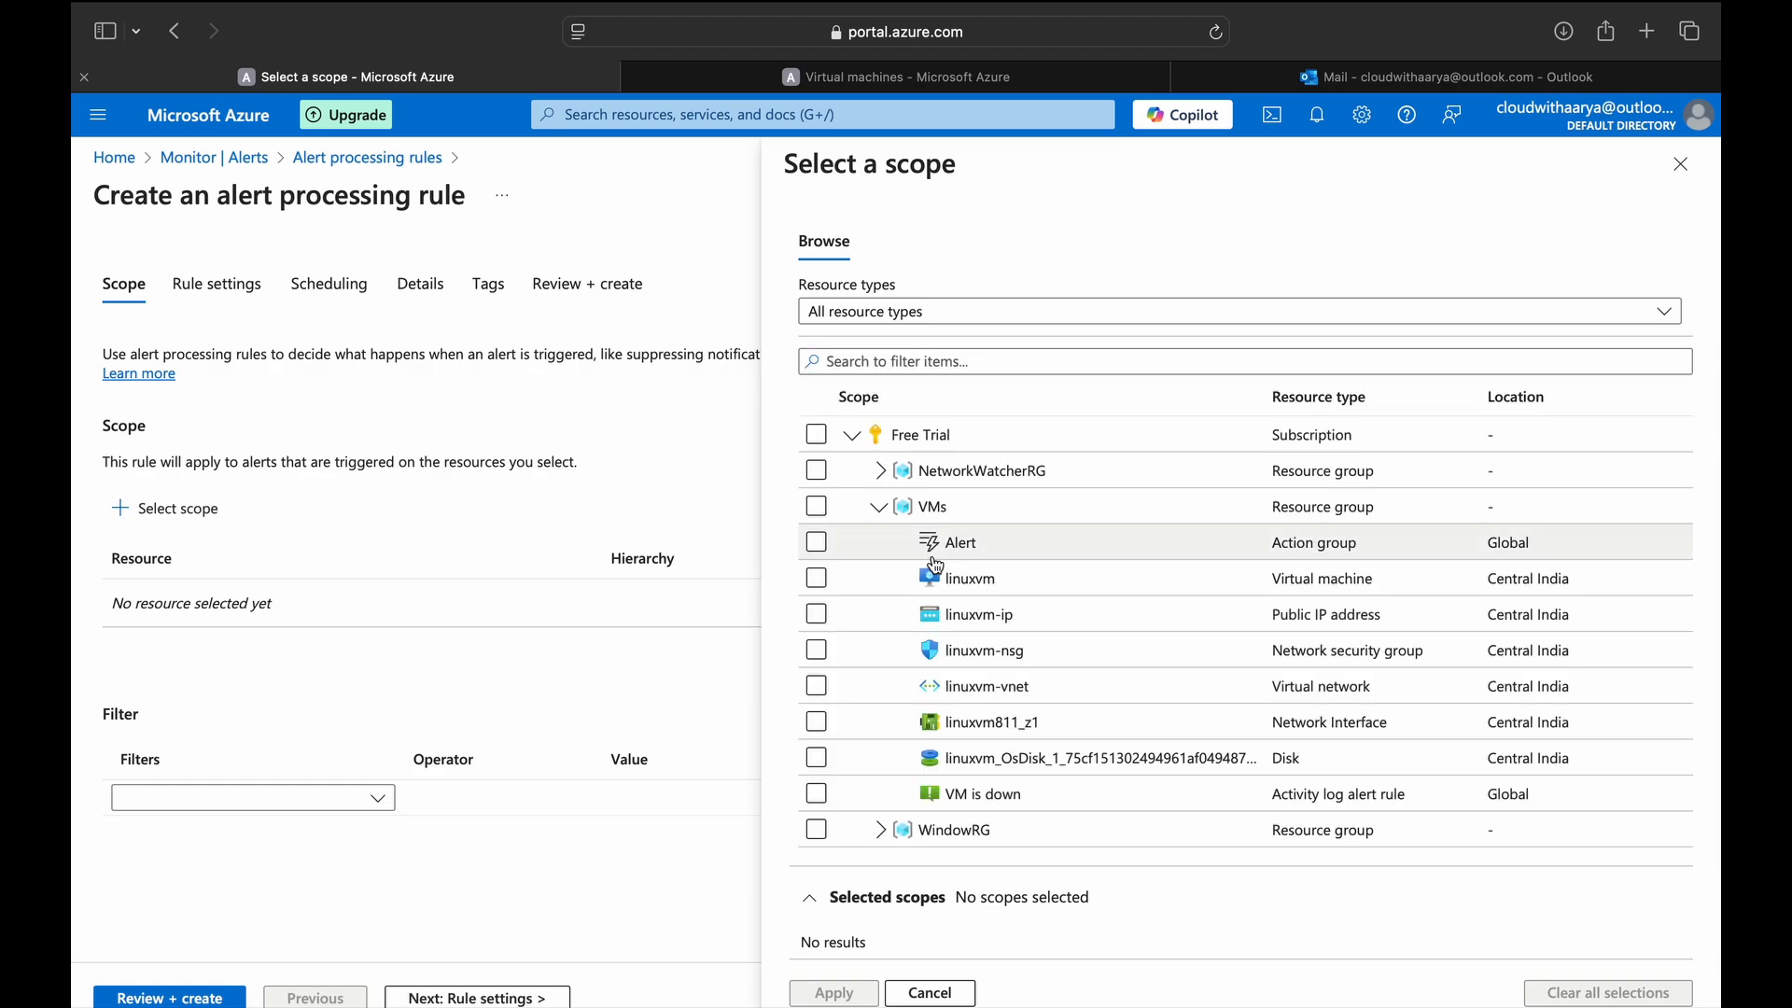
left_click(820, 578)
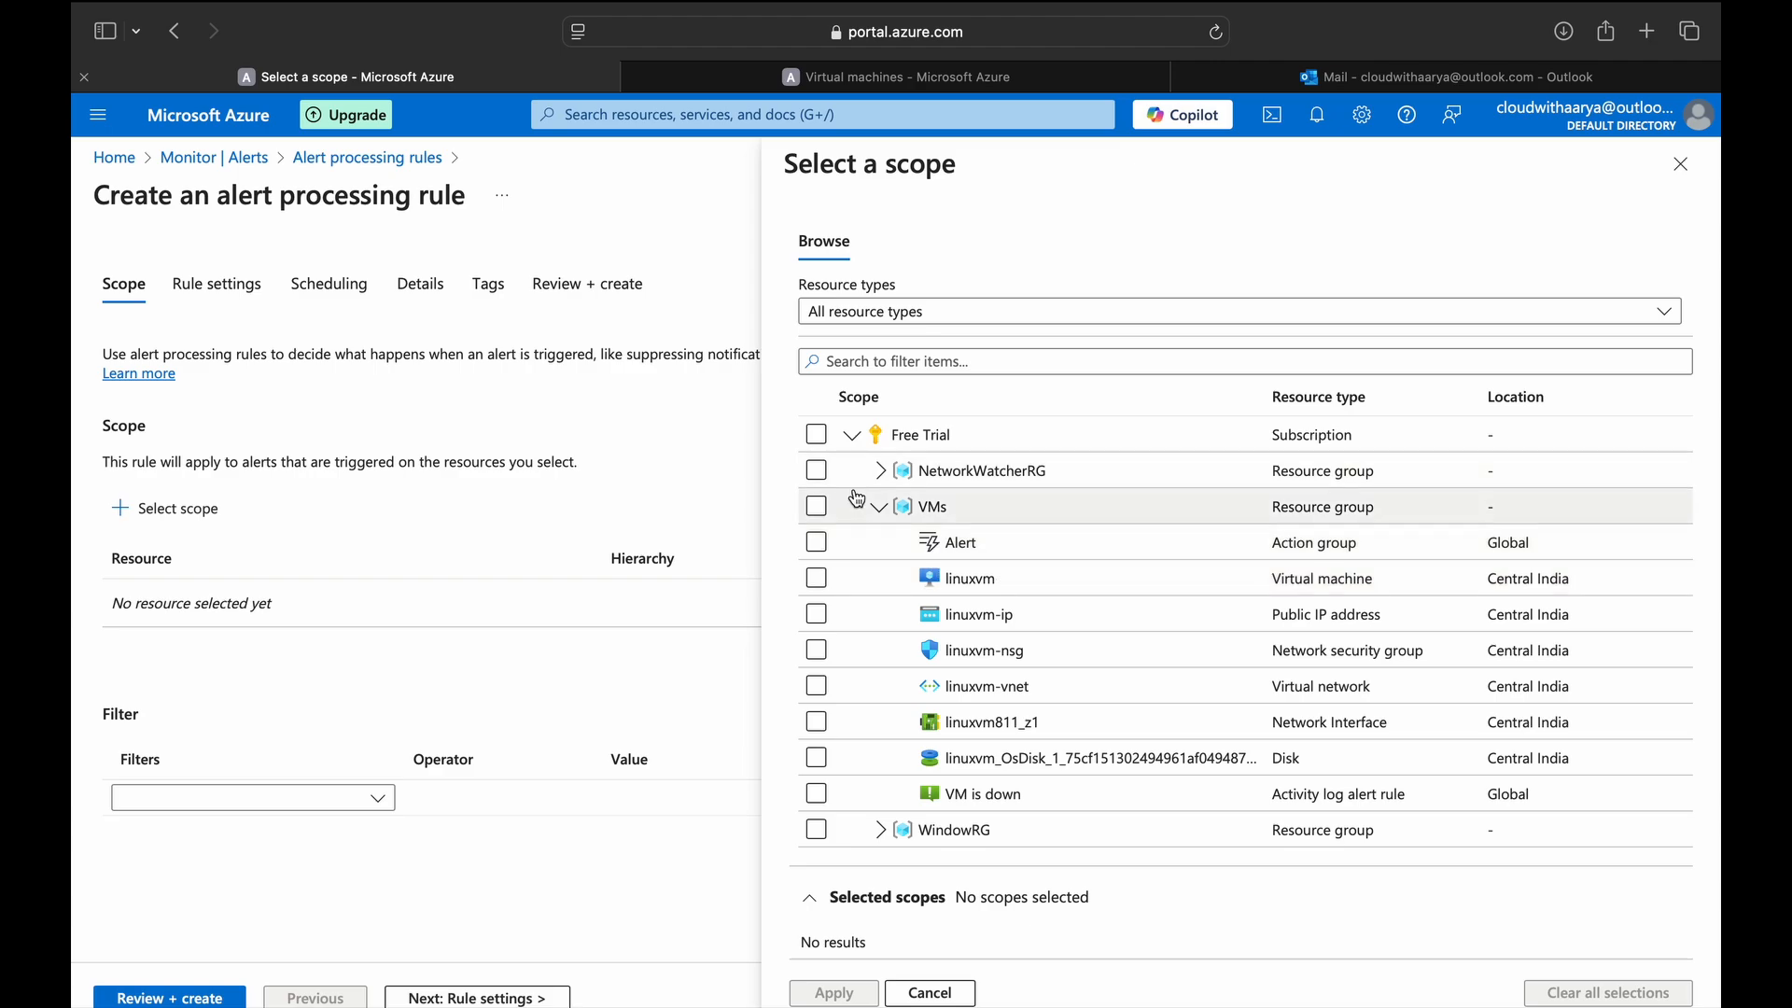
left_click(822, 437)
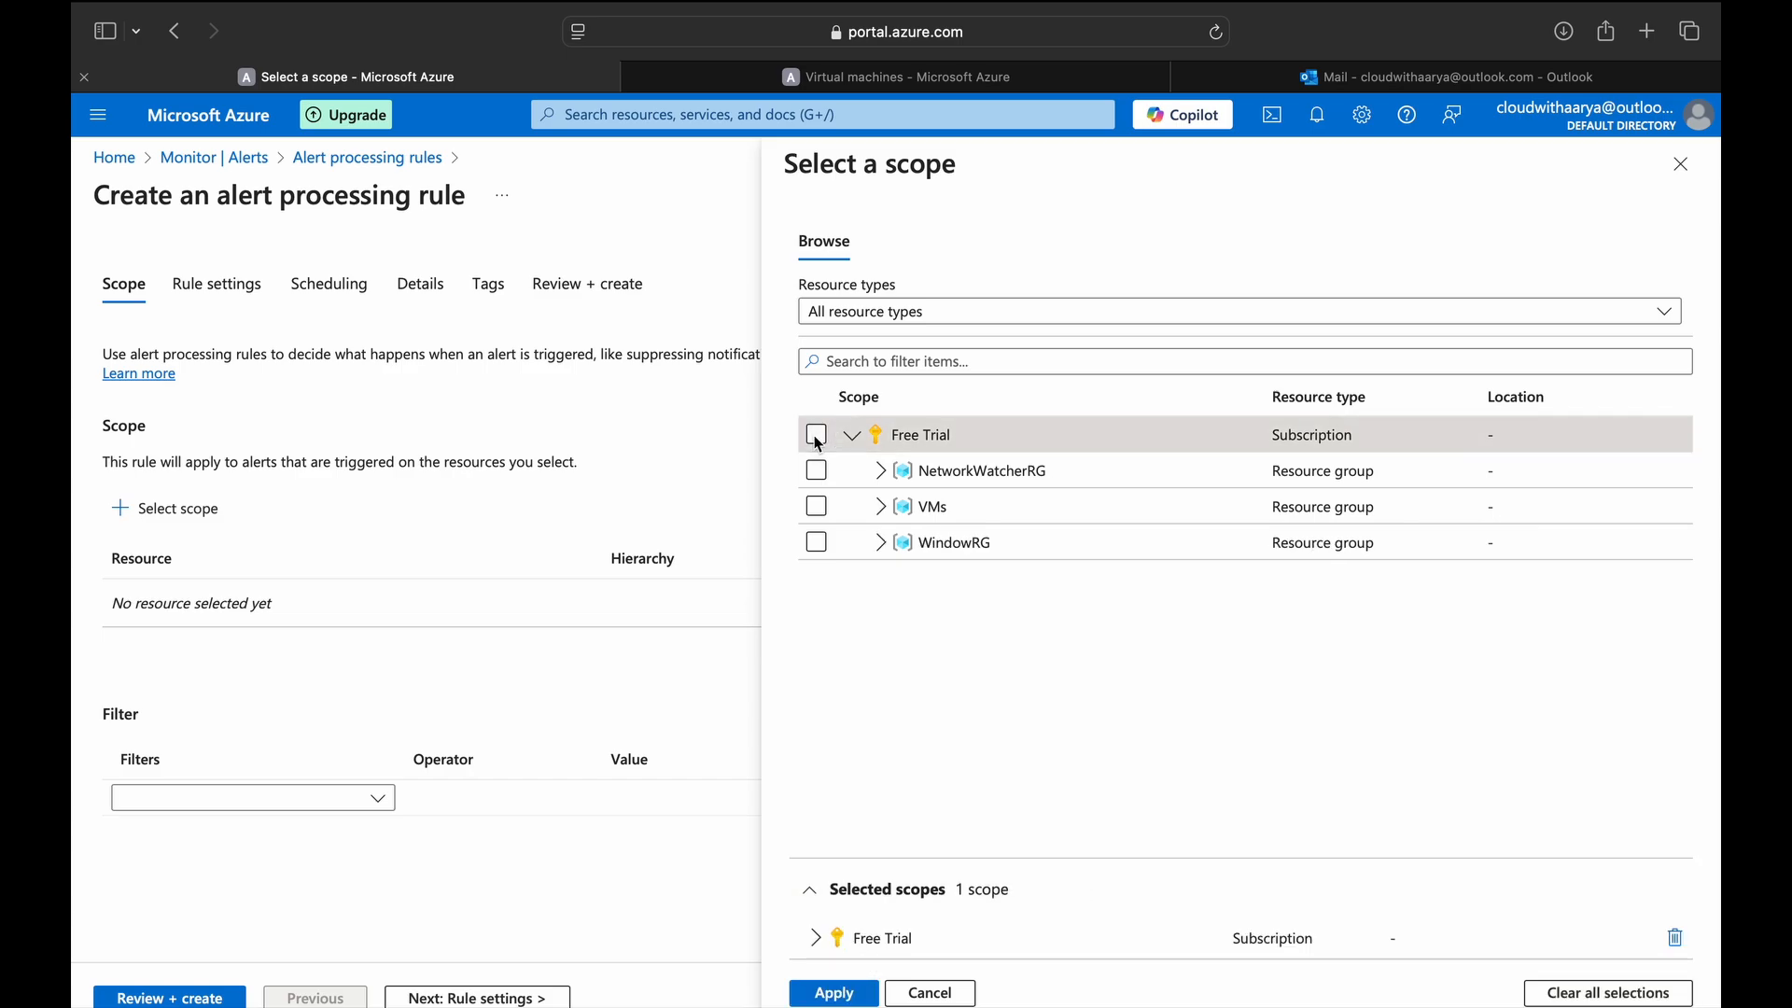
left_click(817, 436)
left_click(833, 998)
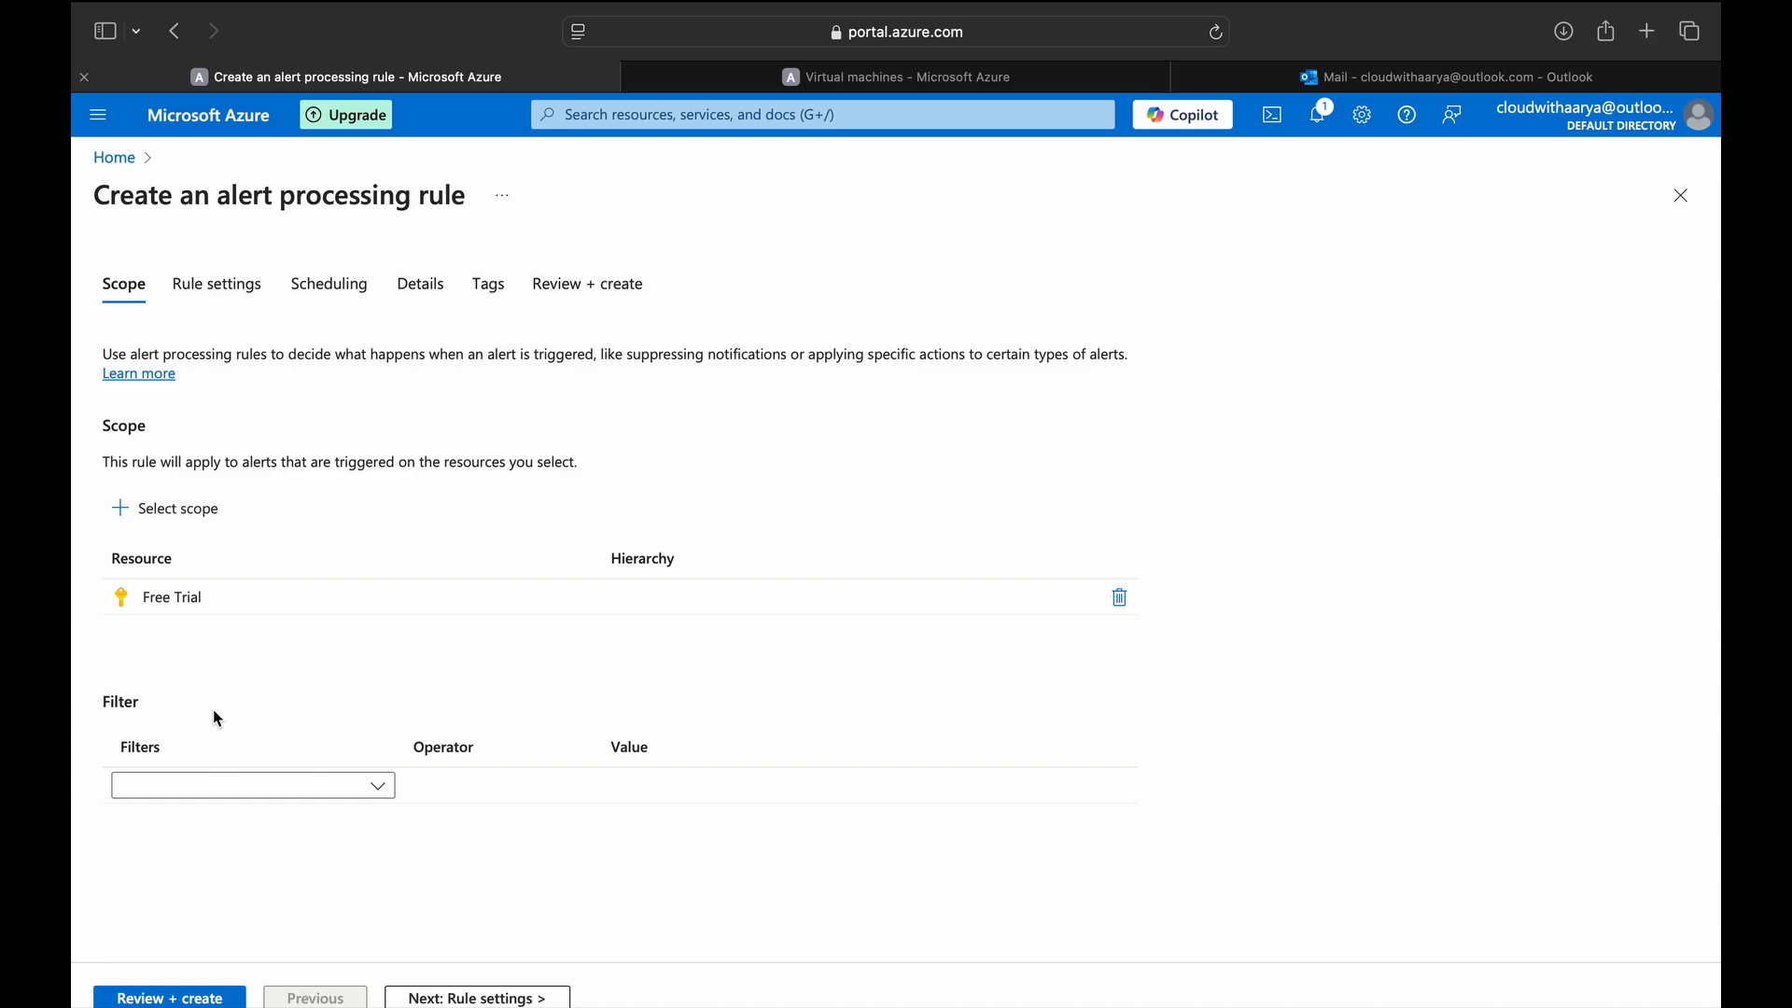
- Add an Alert condition filter with the Equals operator and view the values it offers
left_click(271, 786)
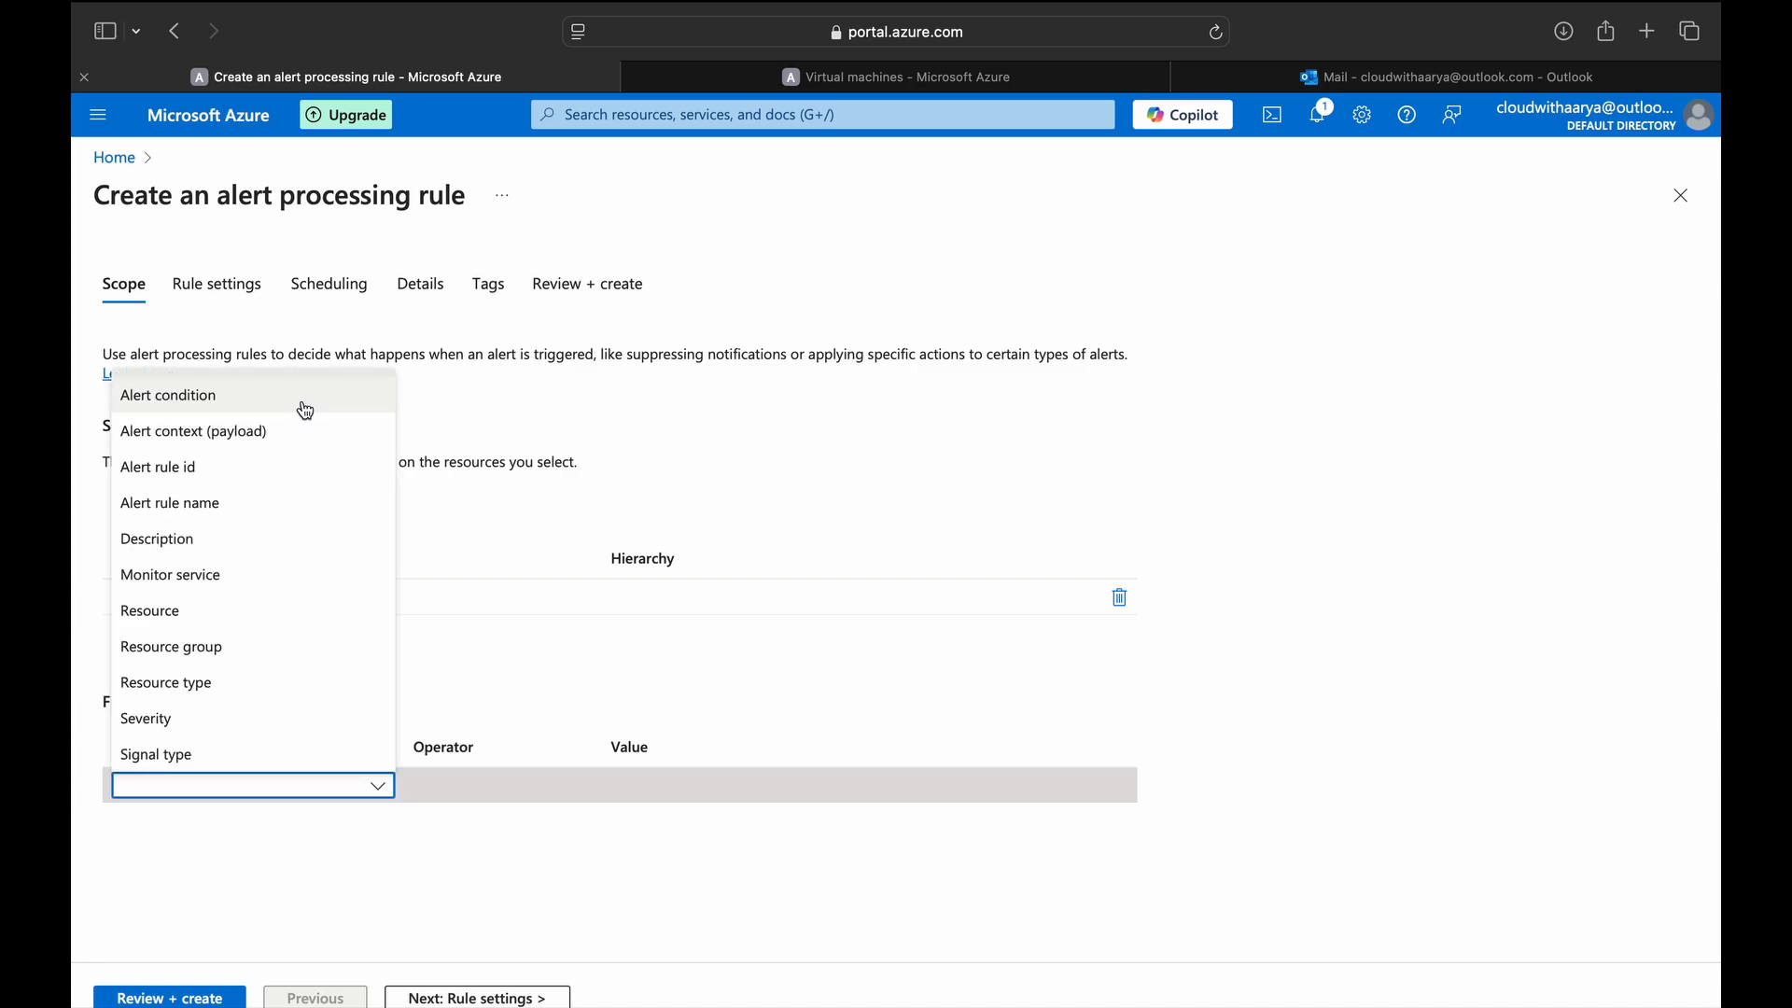
left_click(306, 410)
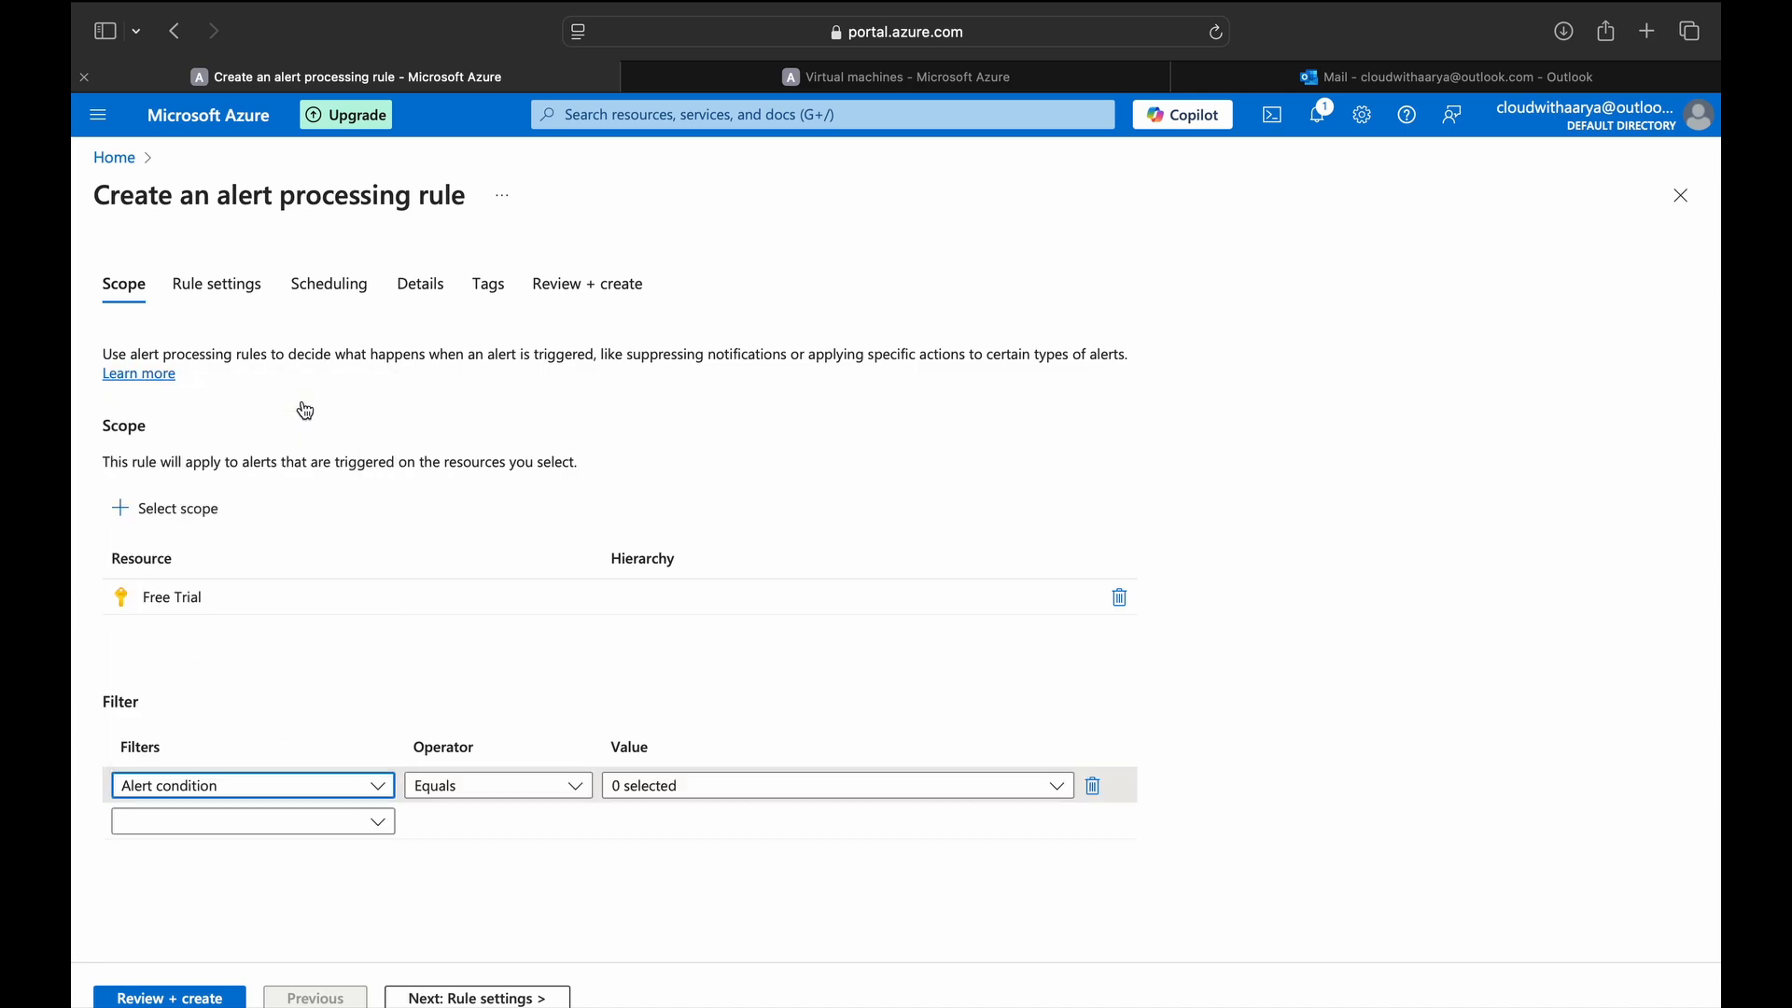
left_click(670, 782)
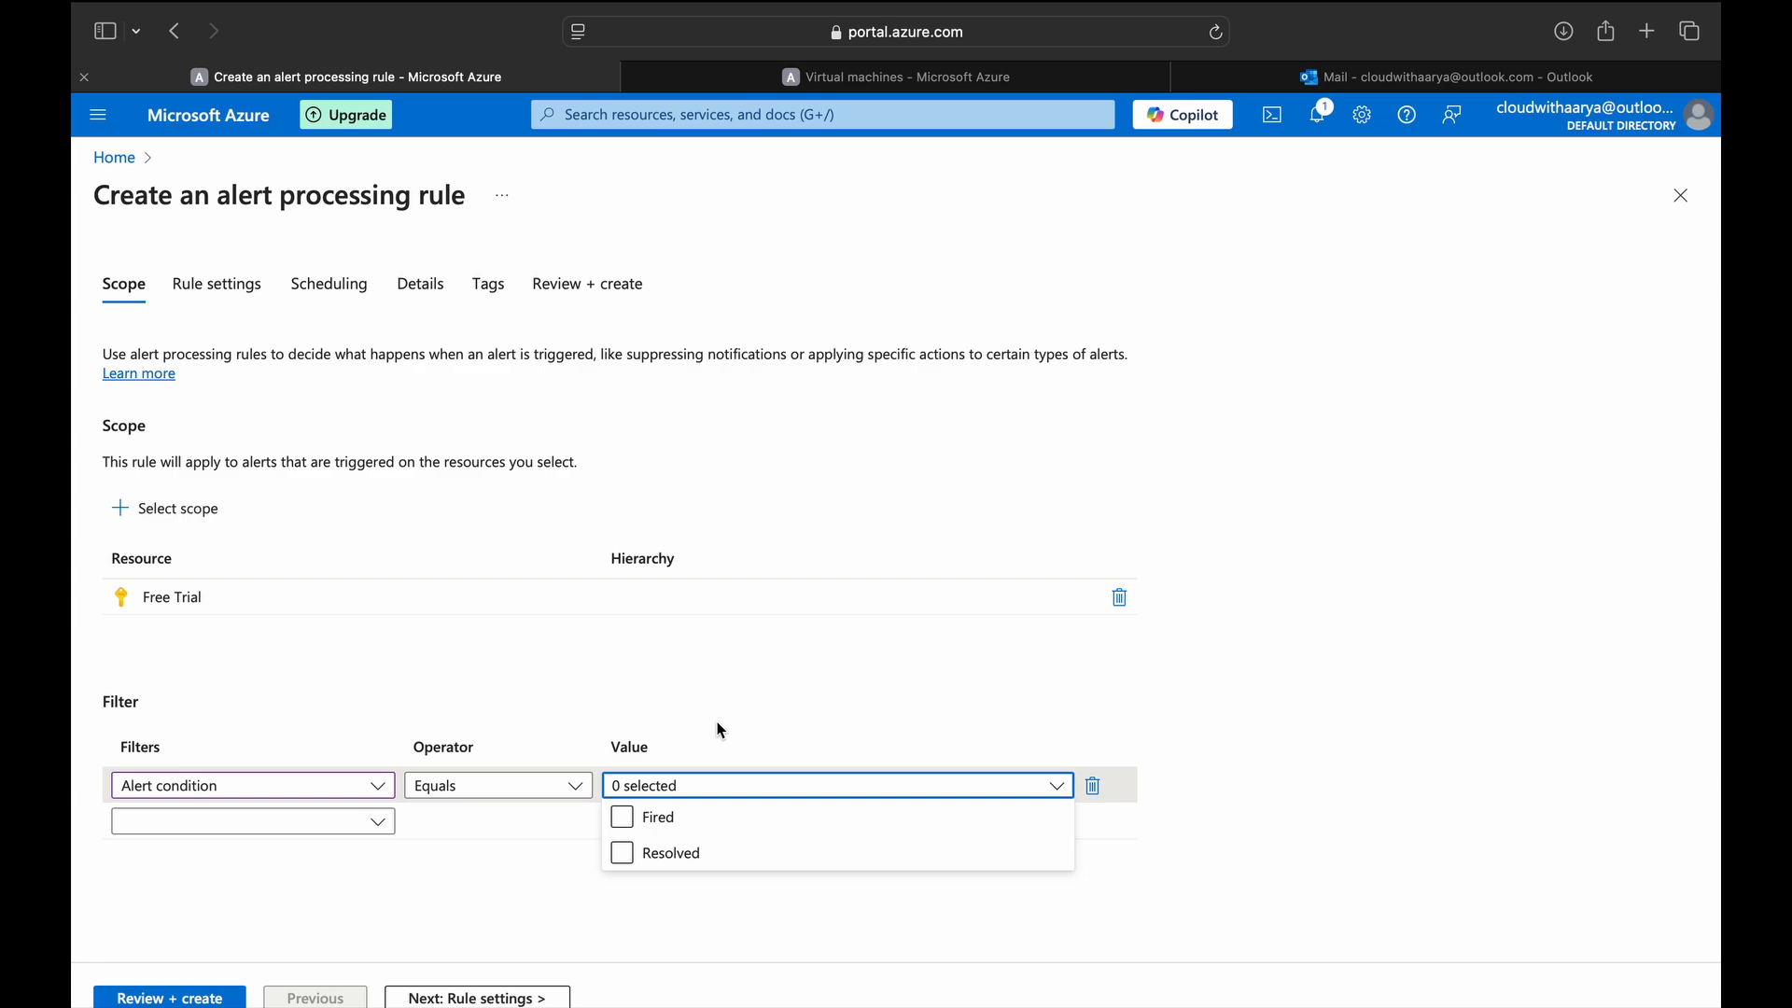
left_click(658, 859)
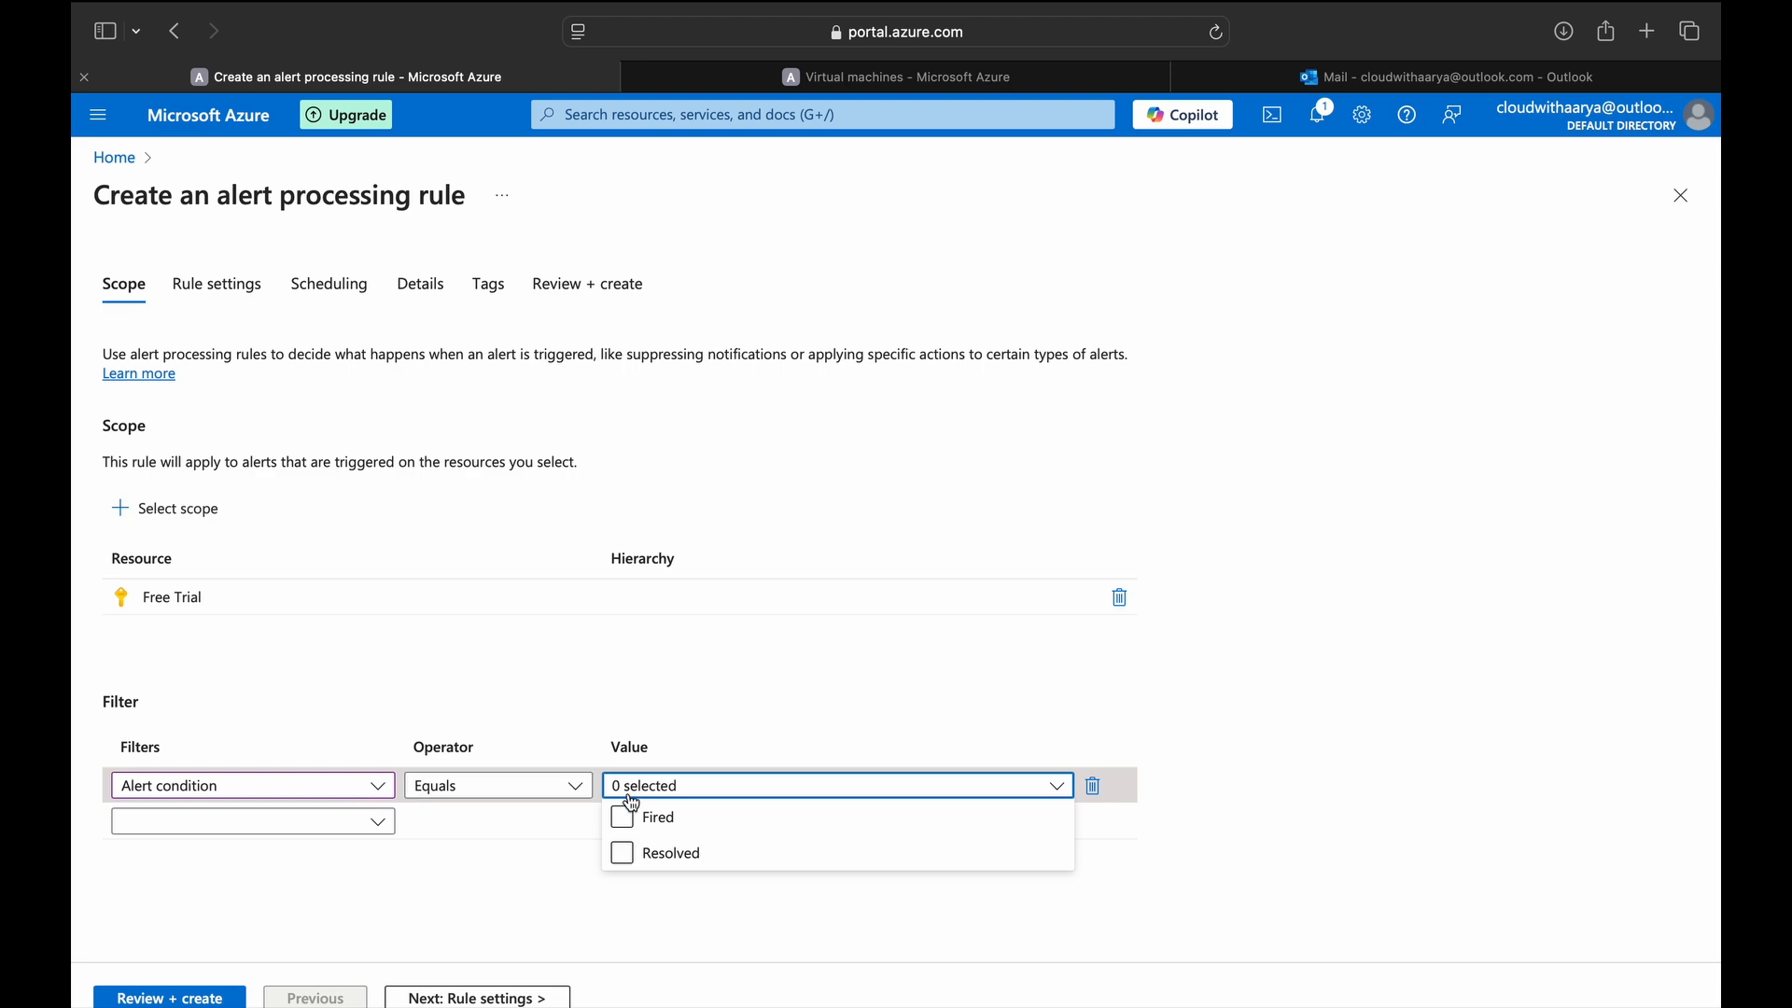
- Switch the filter to Alert context (payload) and examine the sample alert payload in the Azure Monitor documentation
left_click(247, 786)
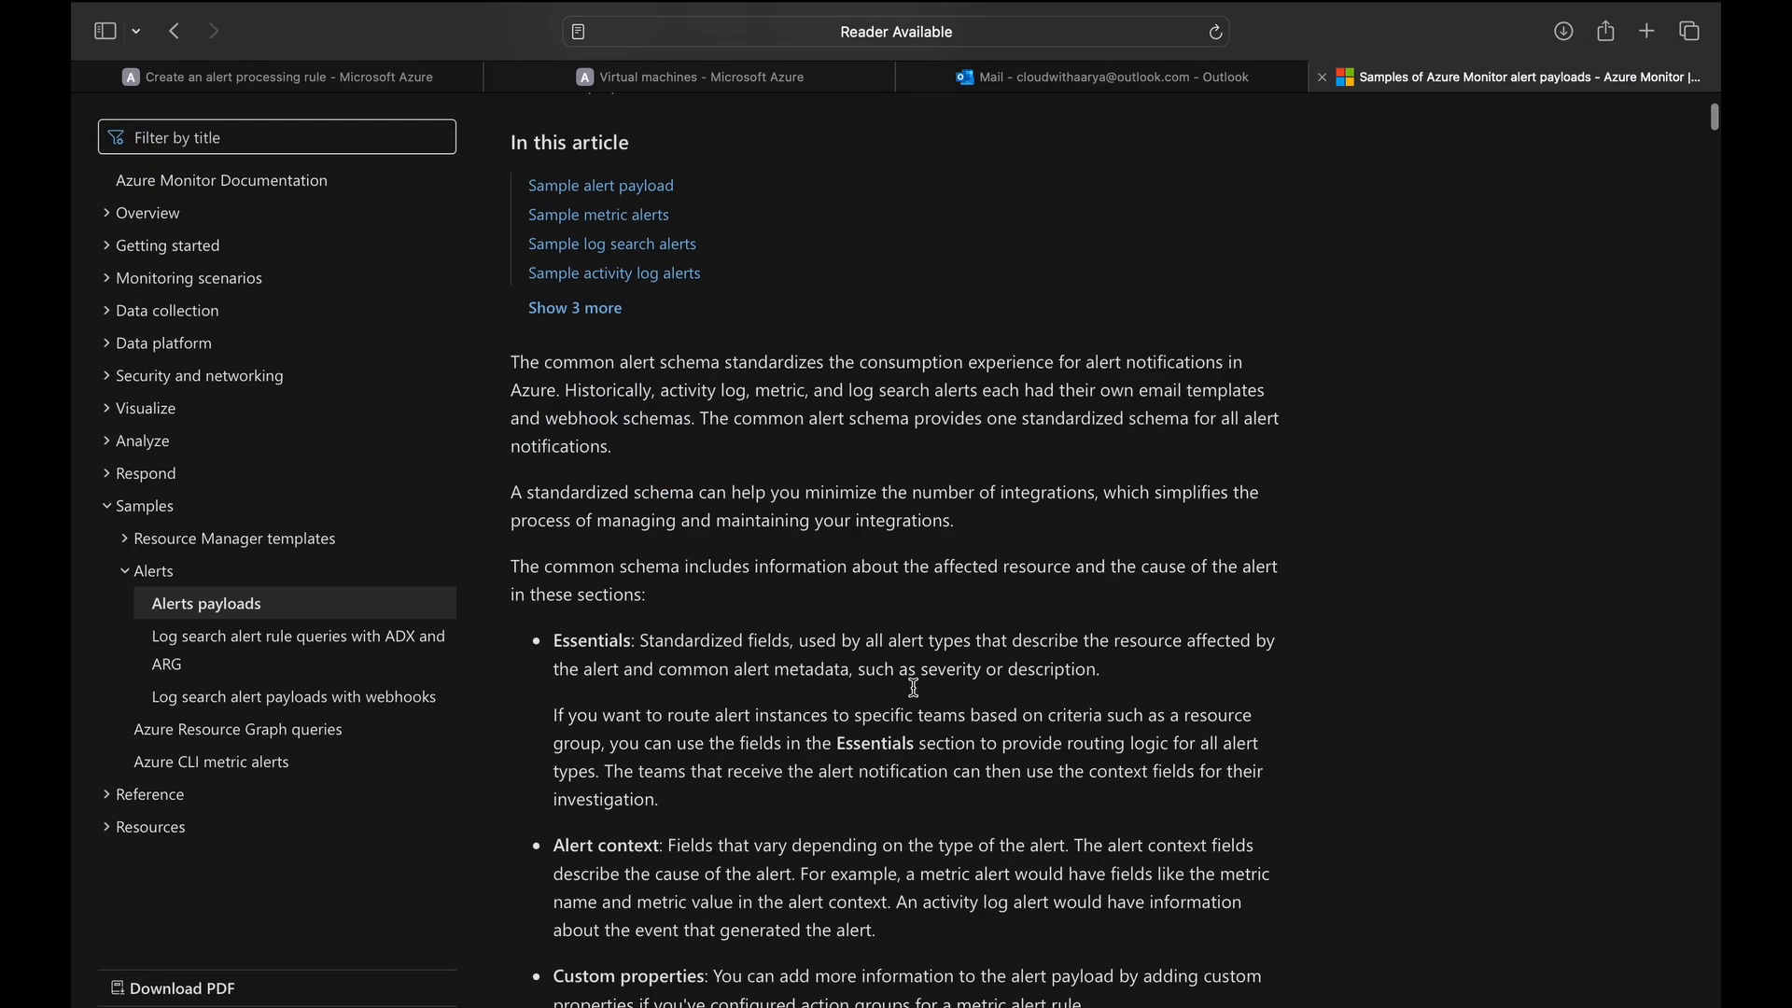
scroll(863, 565, "down", 10)
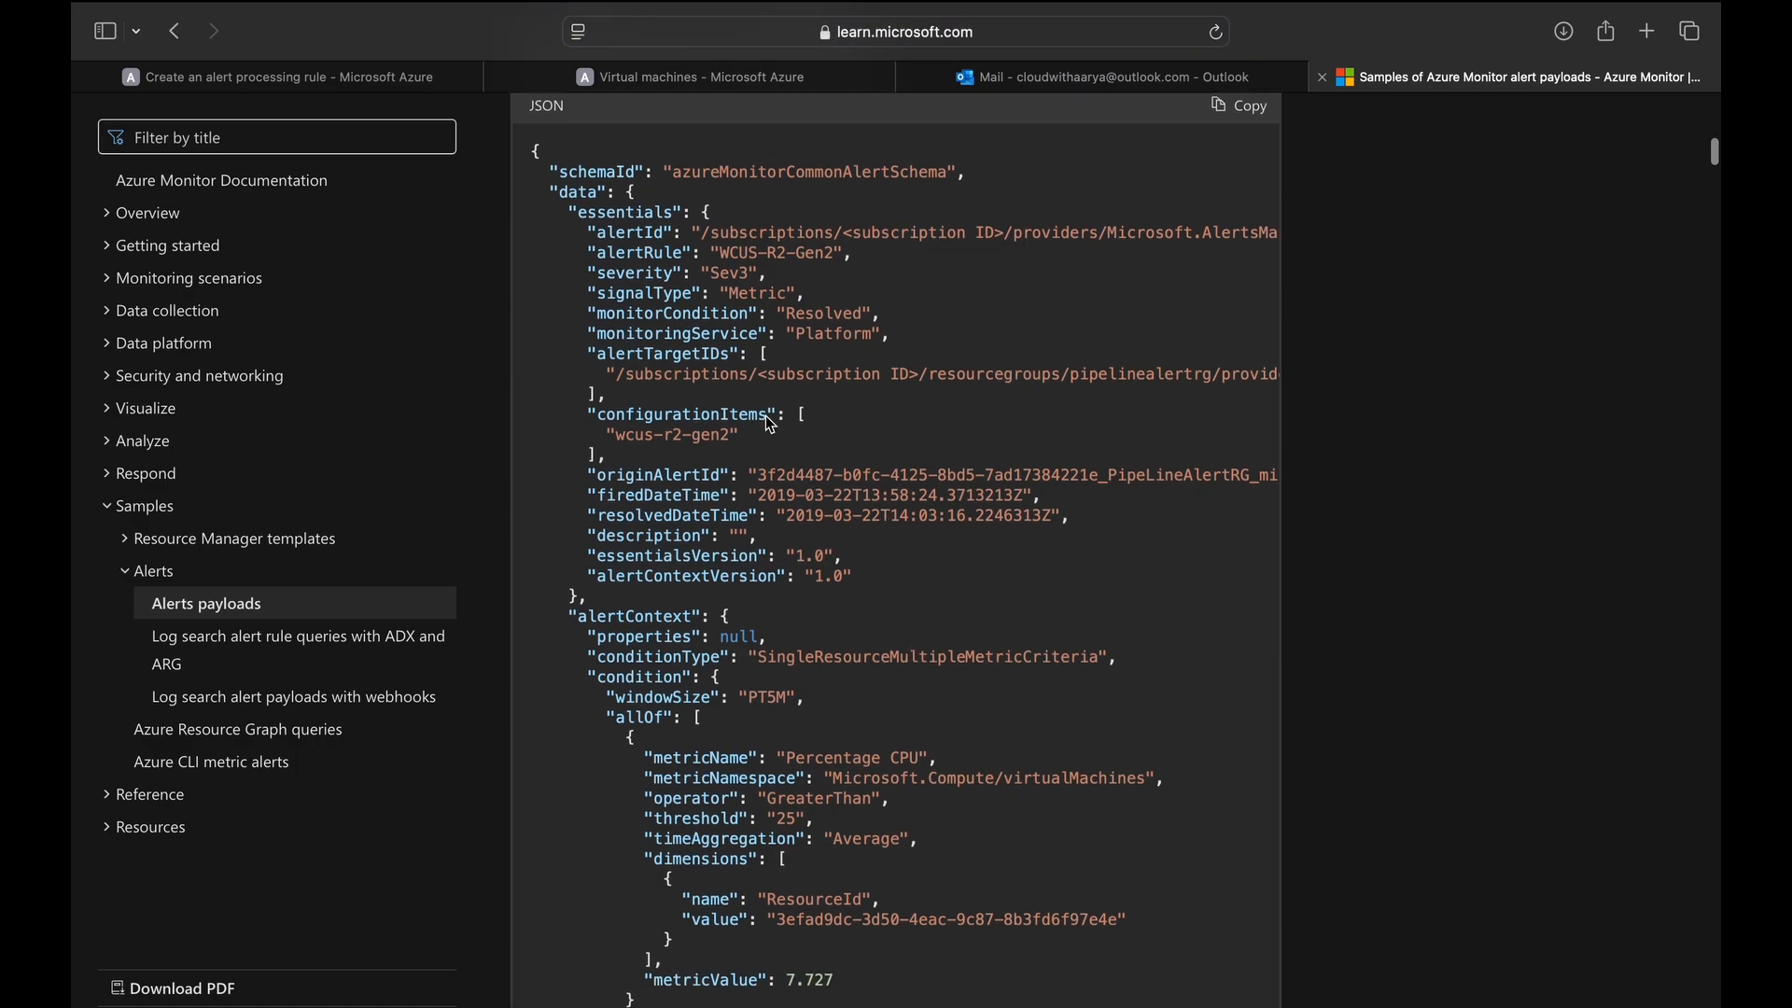
scroll(757, 464, "down", 5)
scroll(757, 464, "up", 6)
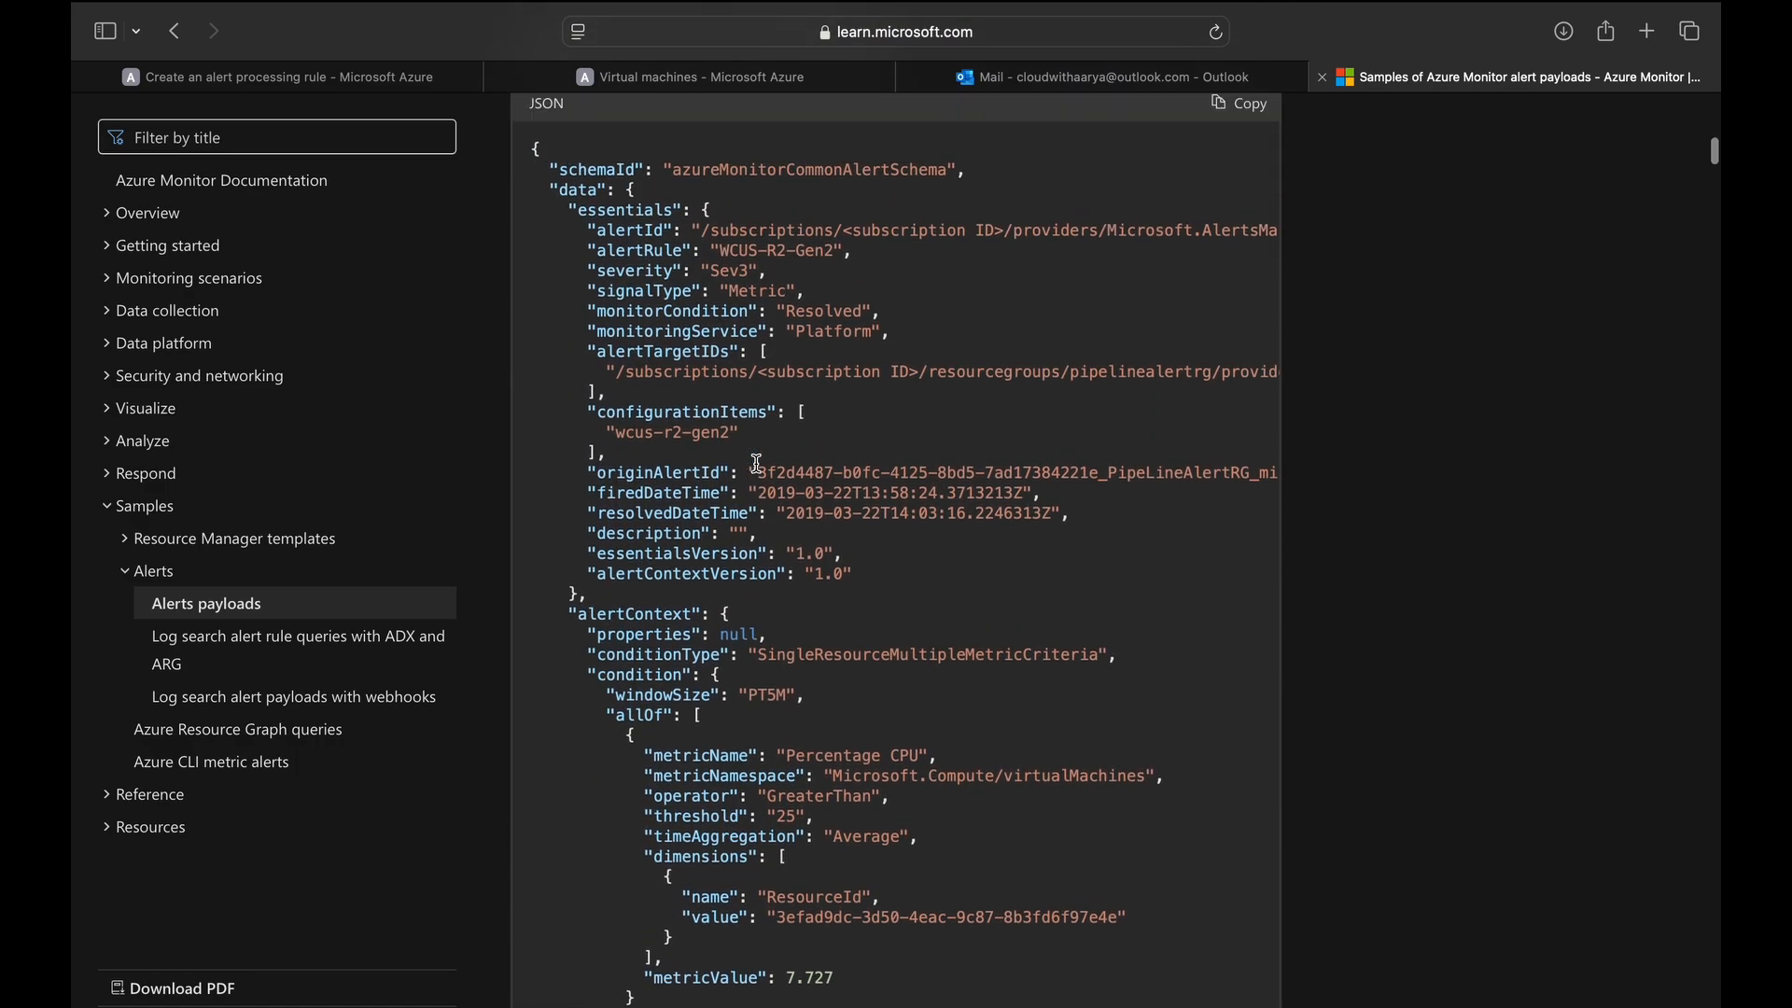
scroll(815, 584, "down", 4)
scroll(822, 593, "down", 2)
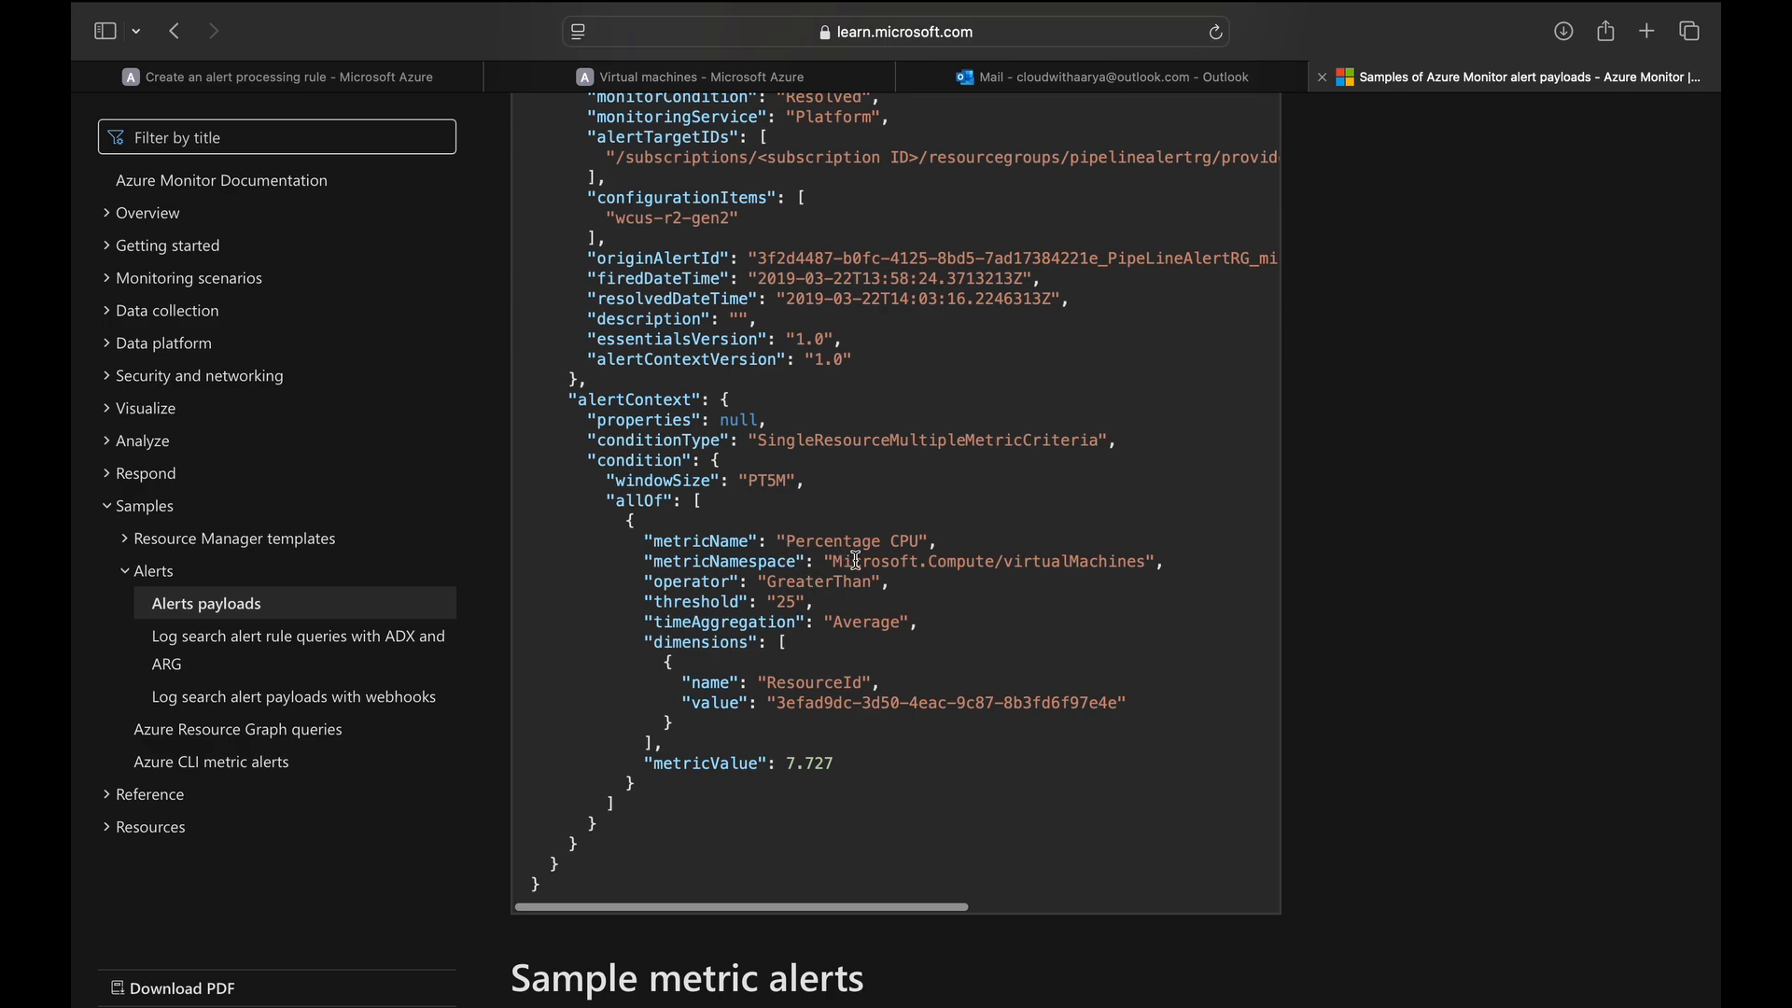
- Copy the metric name "Percentage CPU" from the sample payload and paste it as the alert context filter's value
left_click(789, 539)
left_click_drag(790, 538, 929, 541)
key("super+c")
key("super+1")
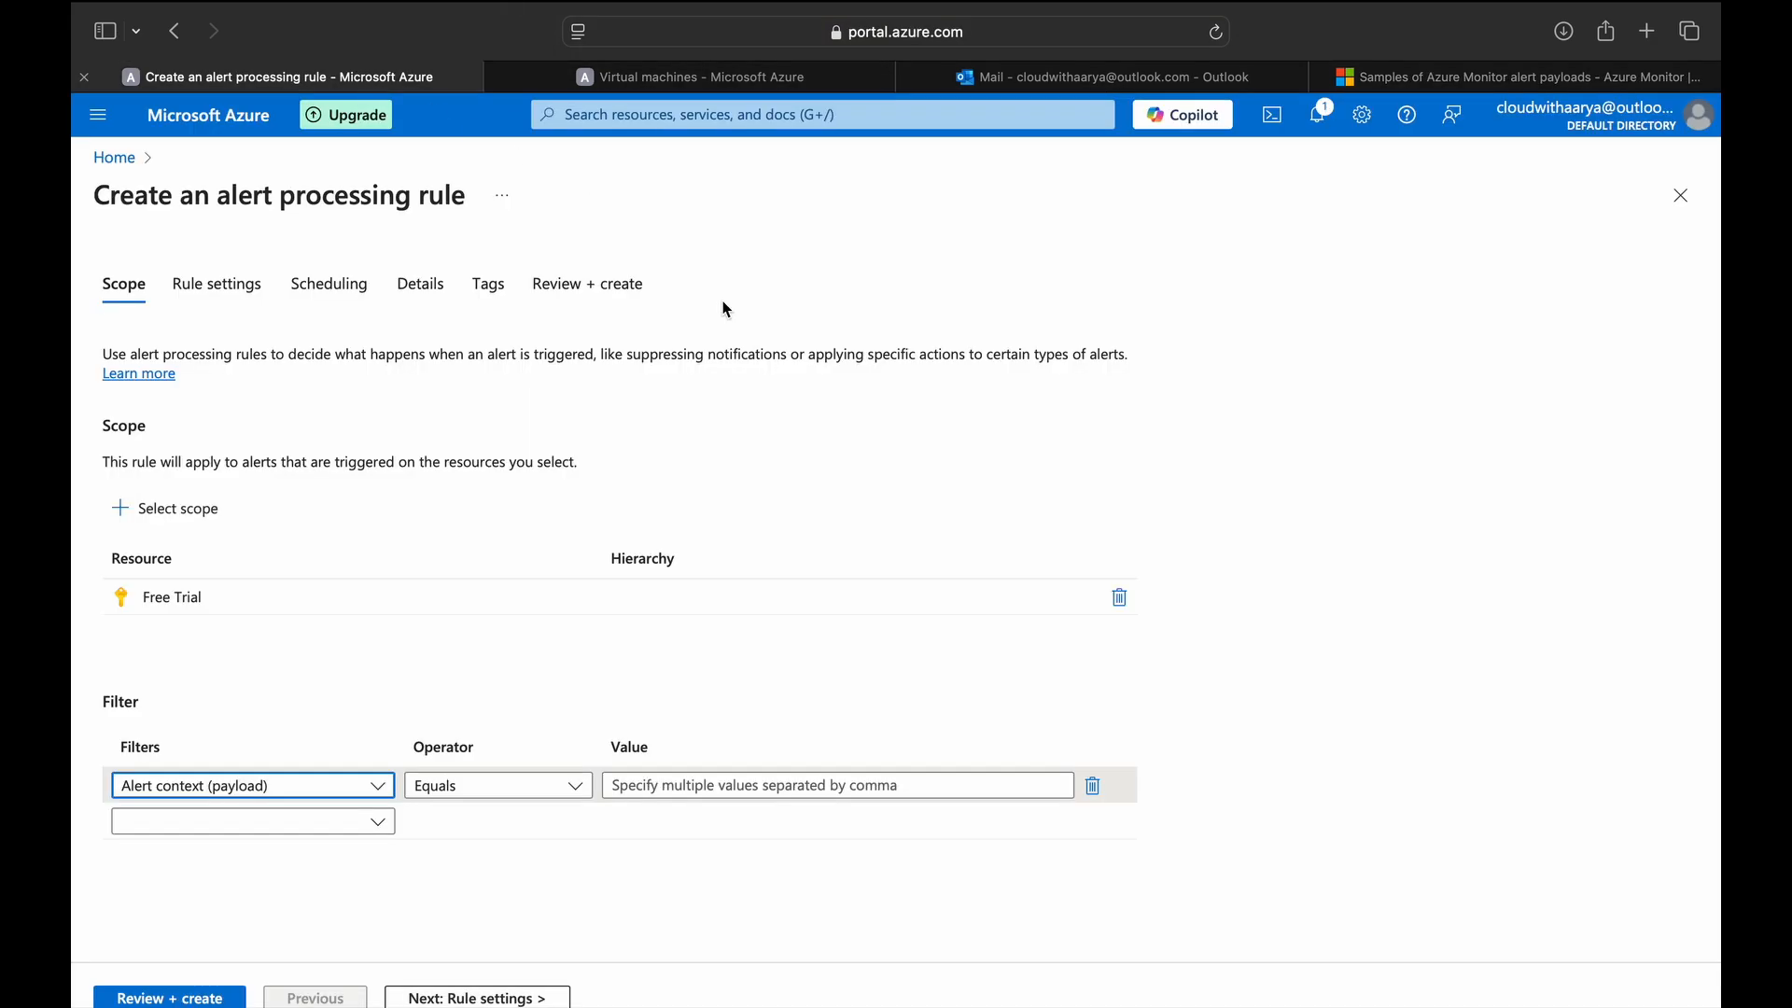
right_click(776, 782)
left_click(825, 816)
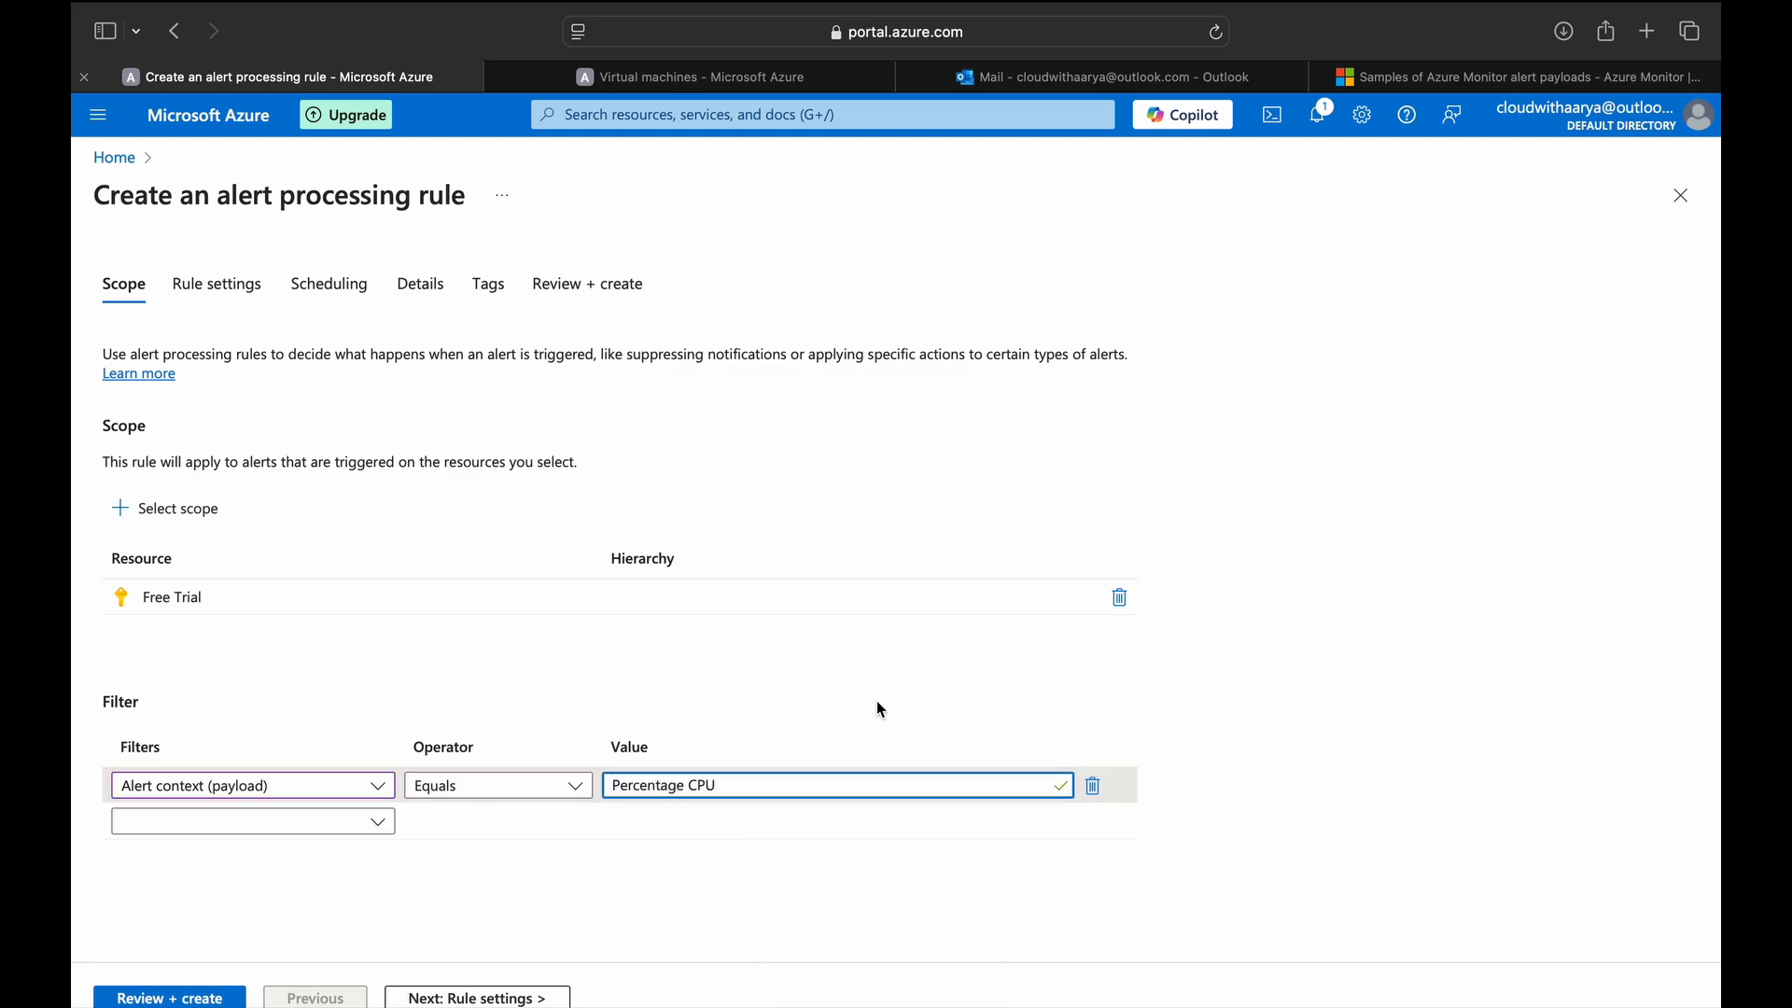
- Change the filter to Alert rule id and then to Alert rule name, and view the available operators
left_click(347, 789)
left_click(271, 471)
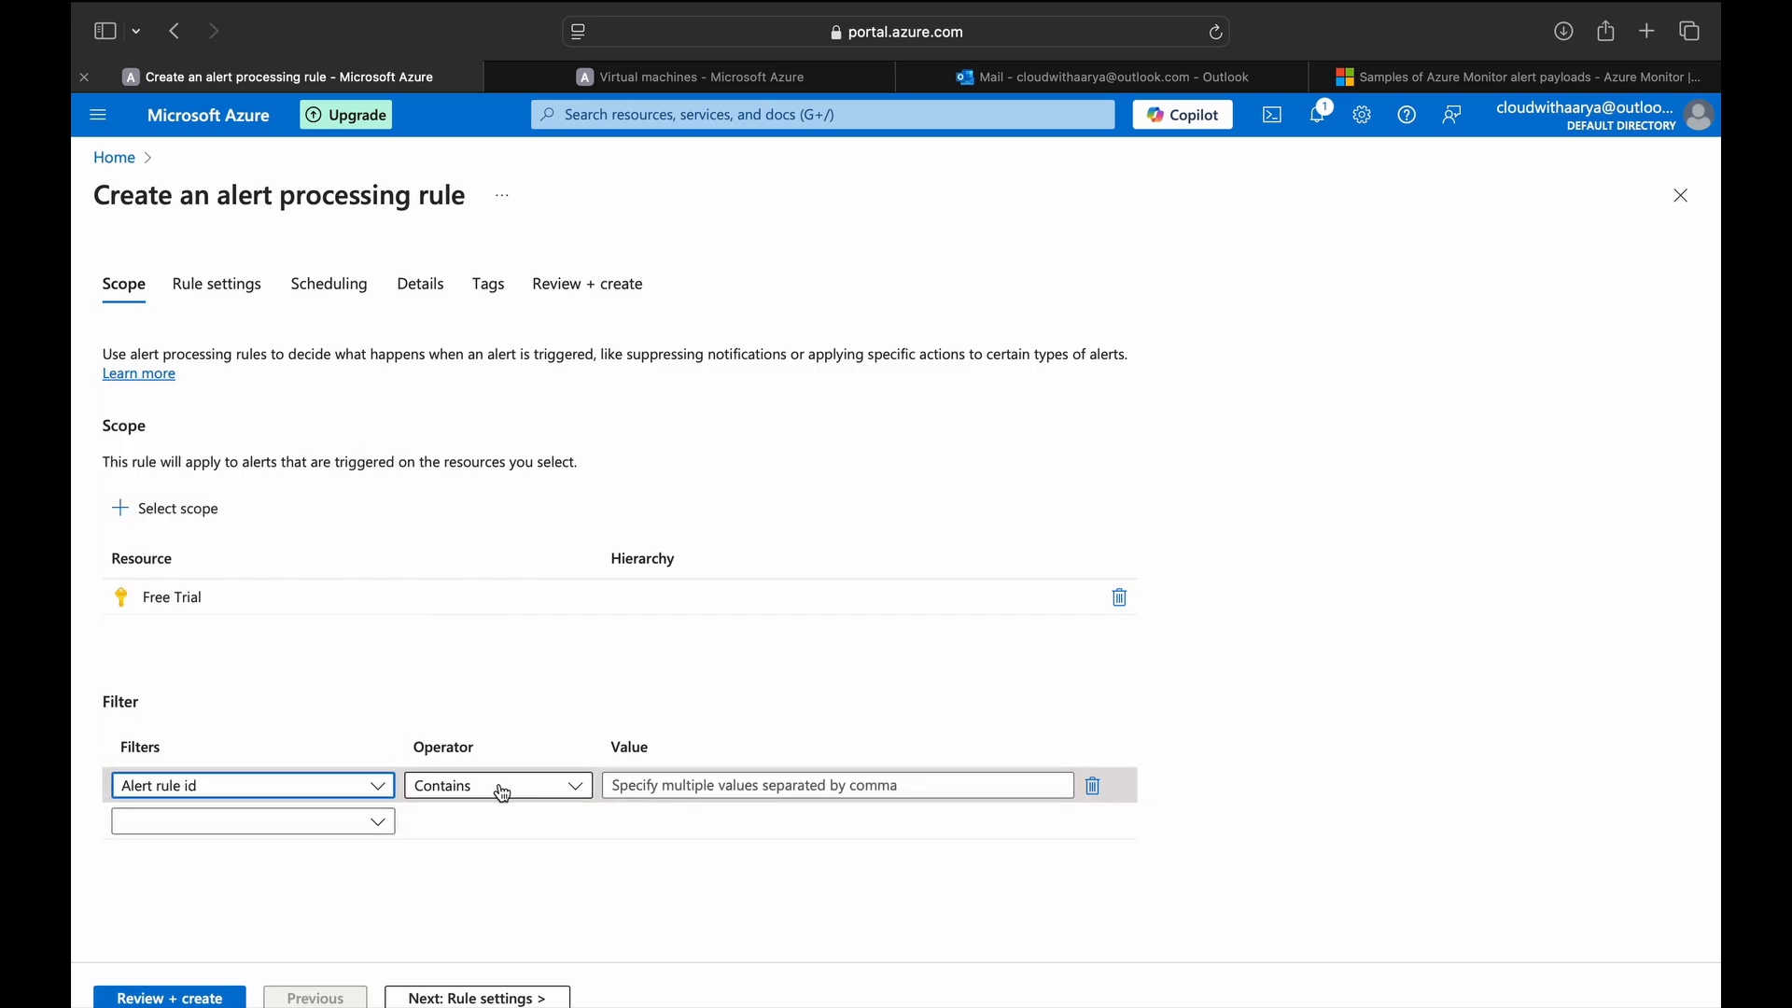
left_click(347, 789)
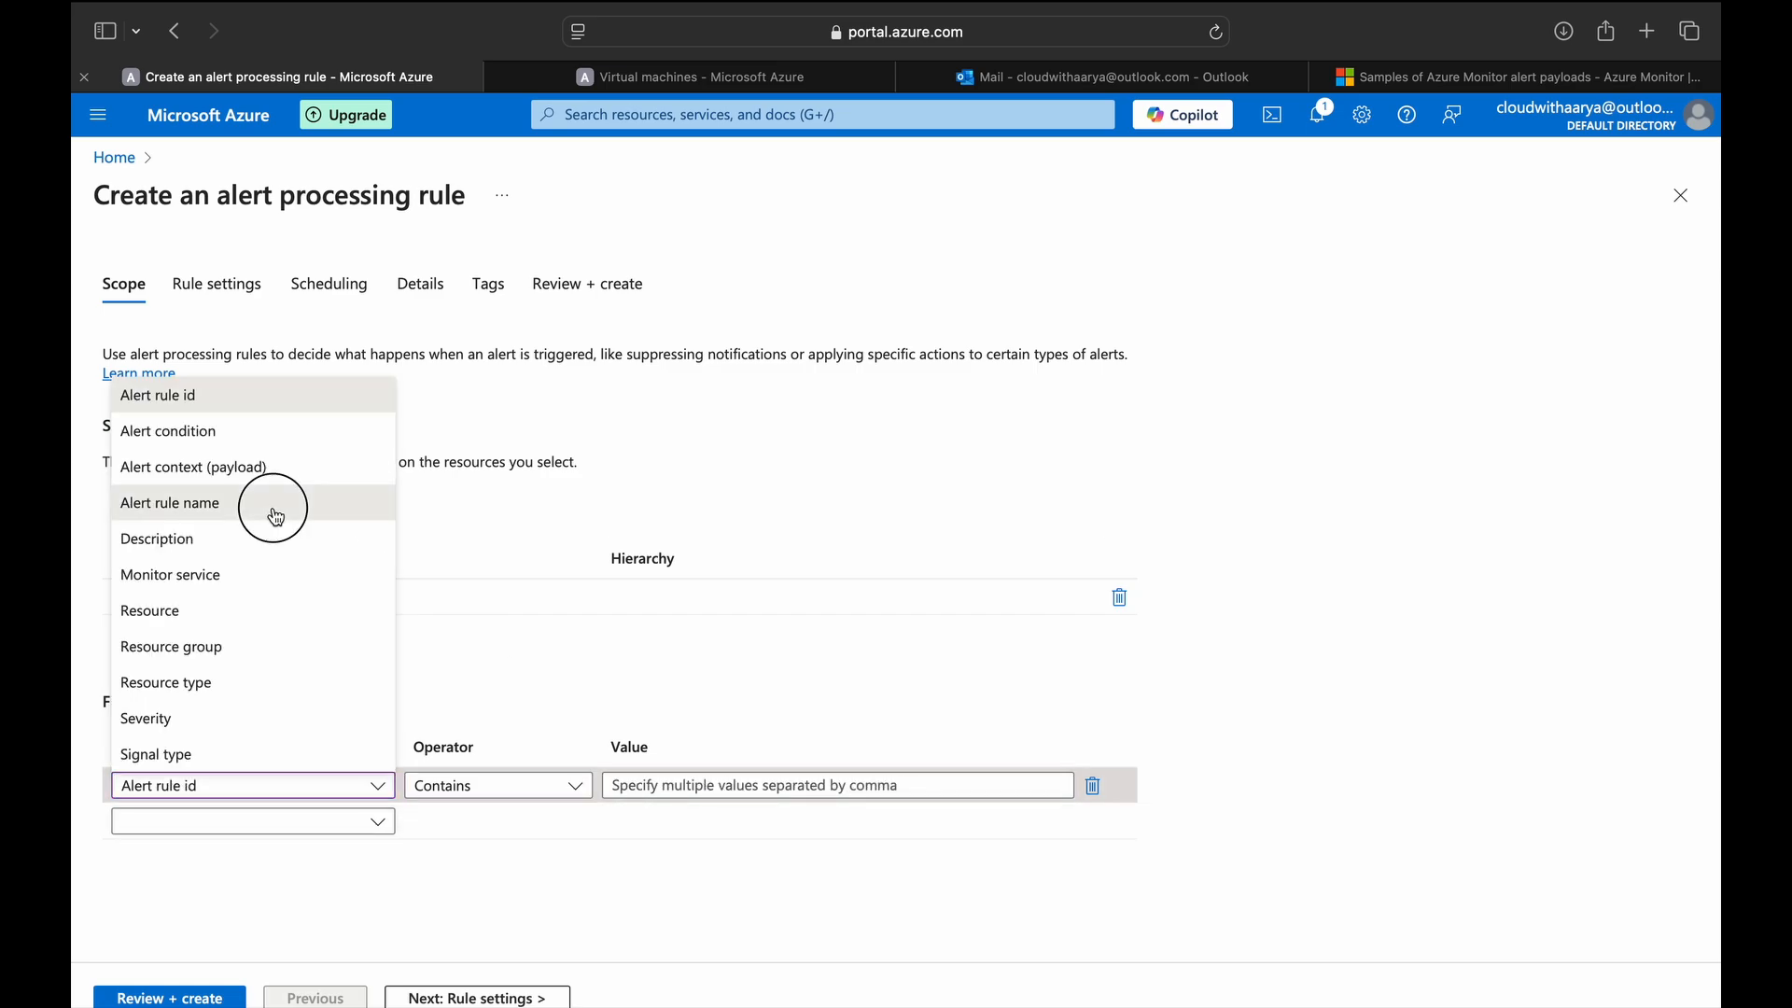
left_click(277, 516)
left_click(563, 787)
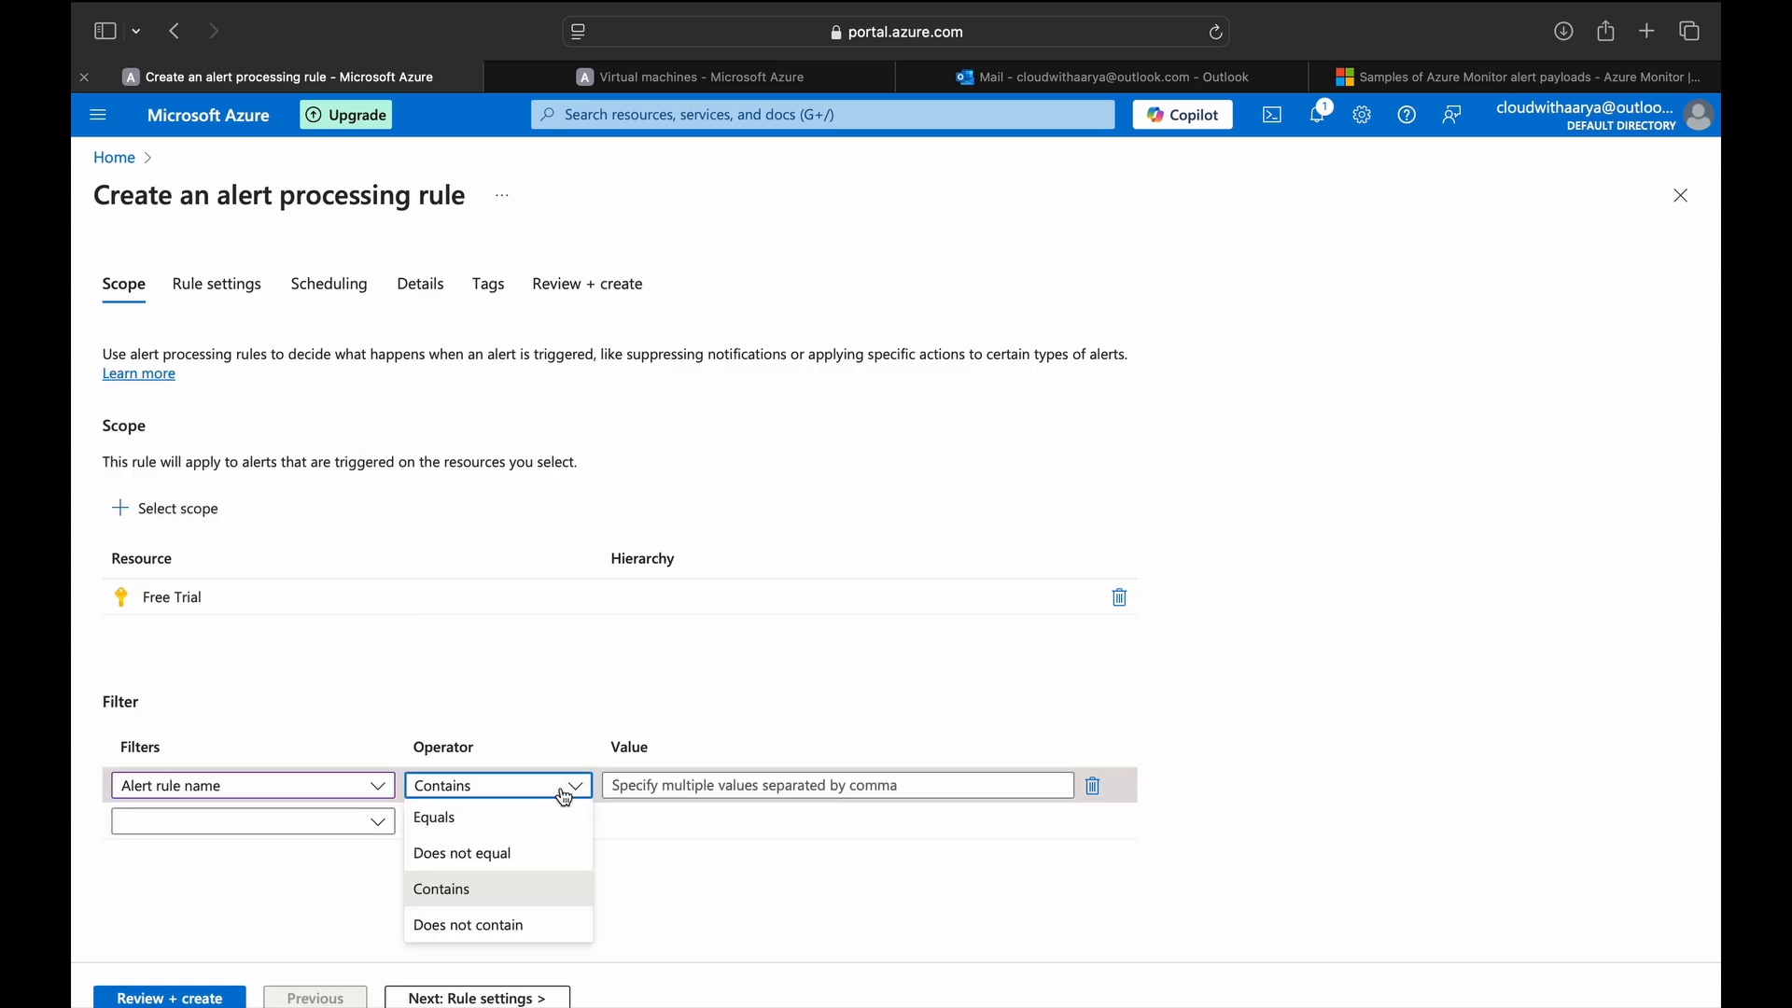
left_click(658, 737)
- Change the filter to Monitor service, look through the services and select Azure Backup as the value
left_click(337, 787)
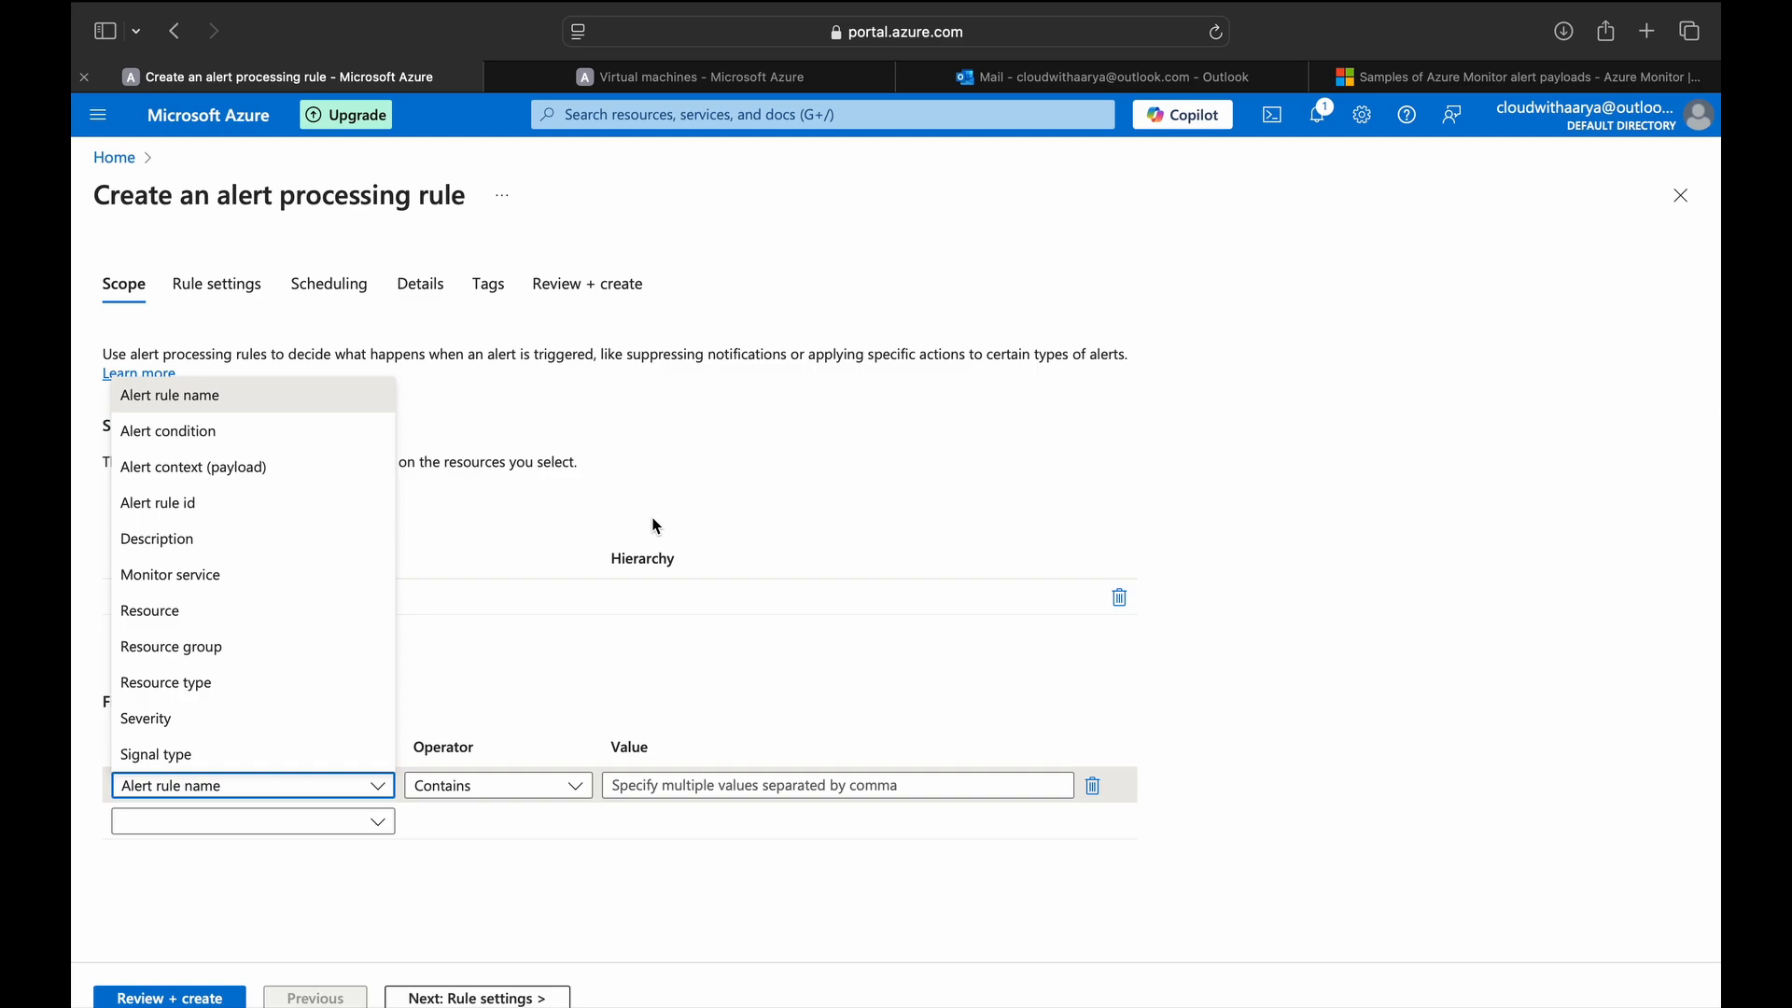
left_click(234, 580)
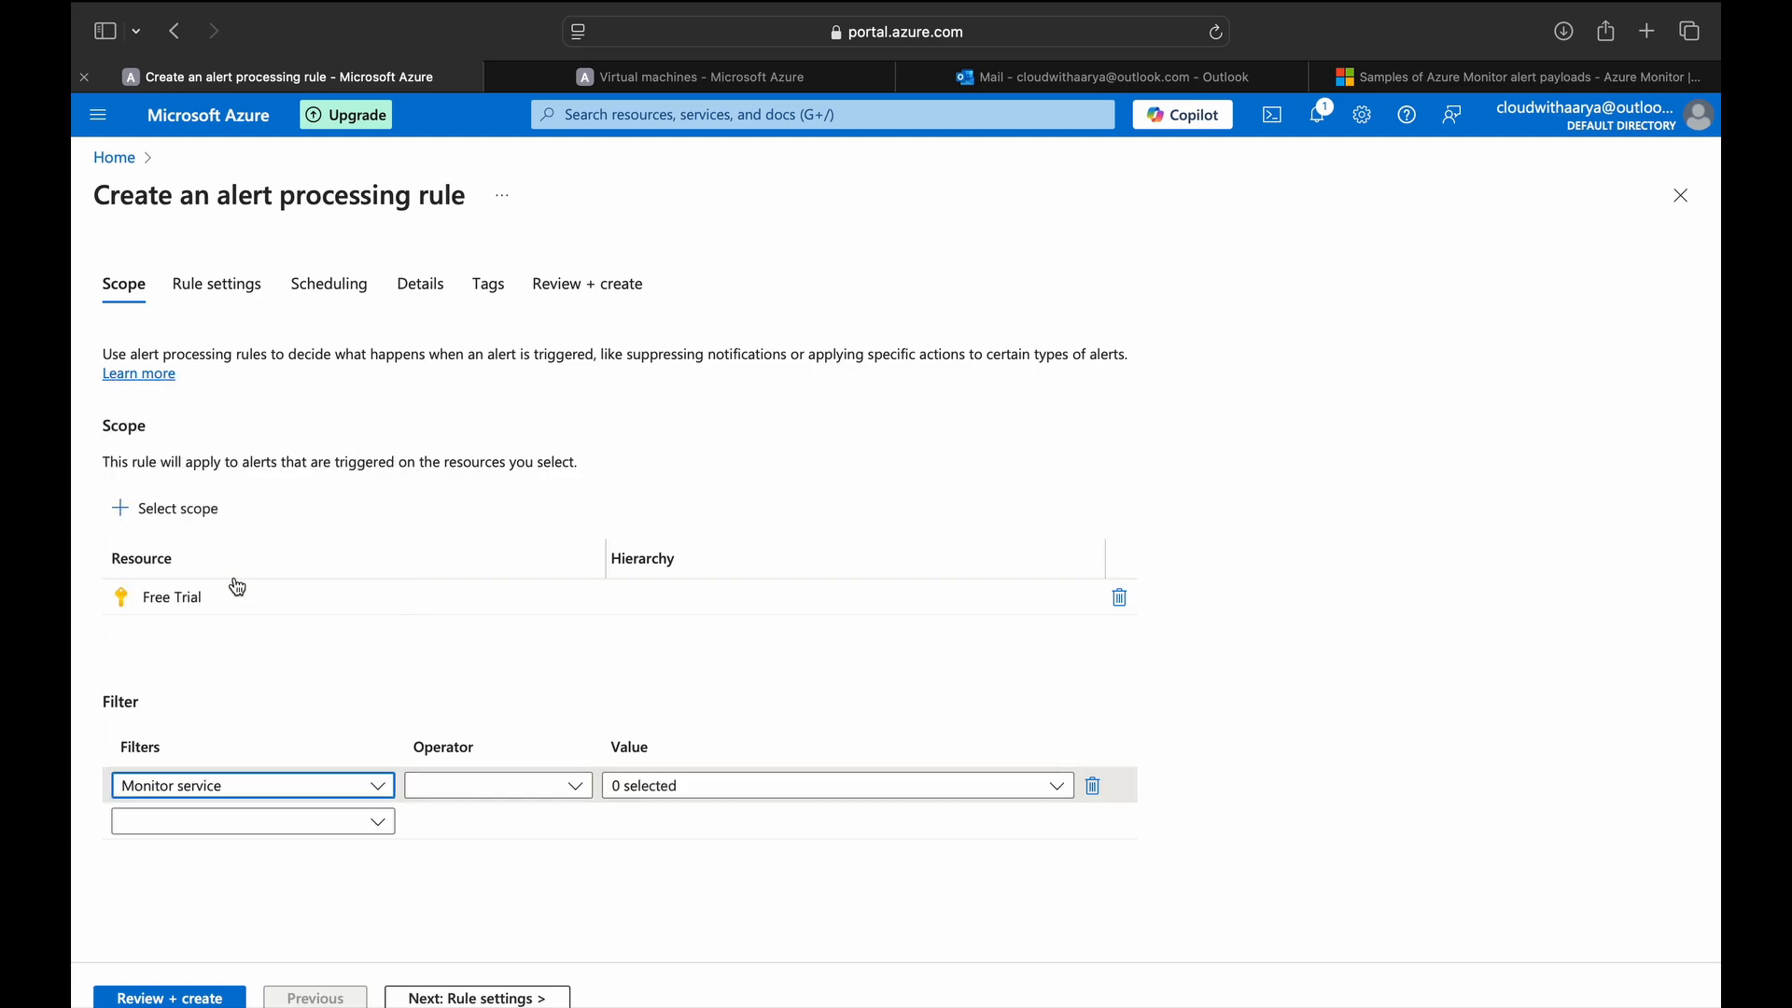
left_click(740, 787)
scroll(696, 493, "down", 3)
left_click(697, 493)
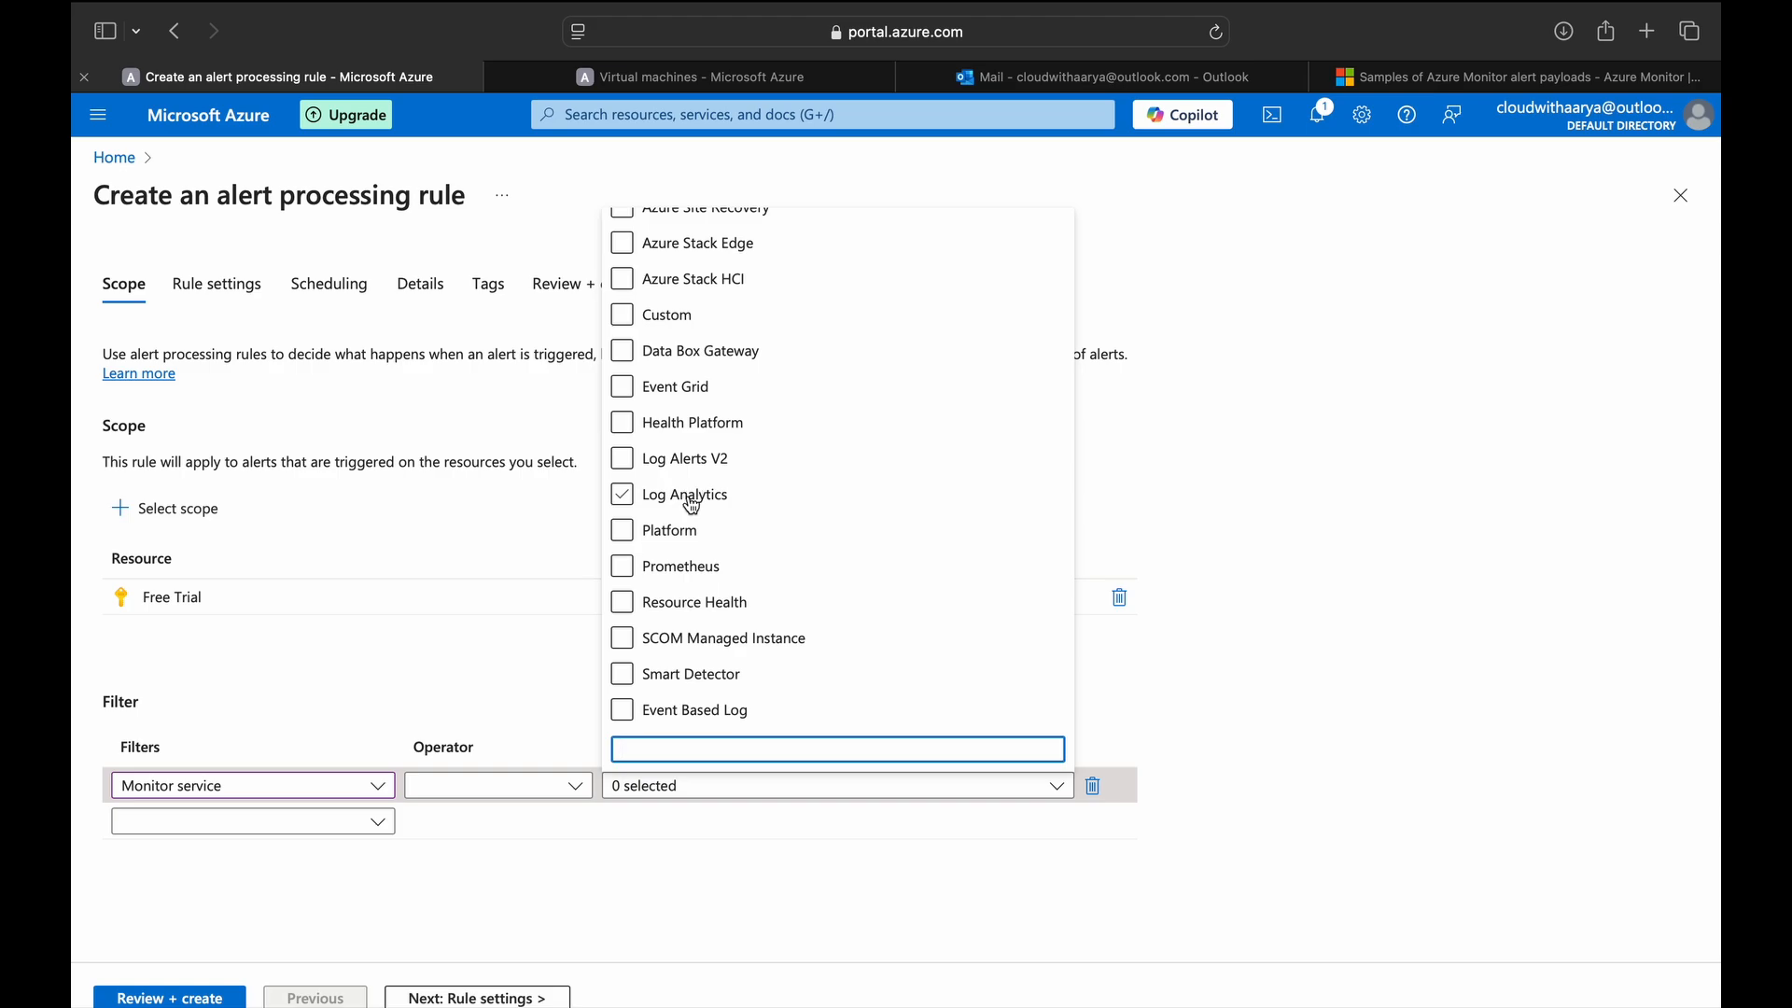
scroll(692, 506, "up", 5)
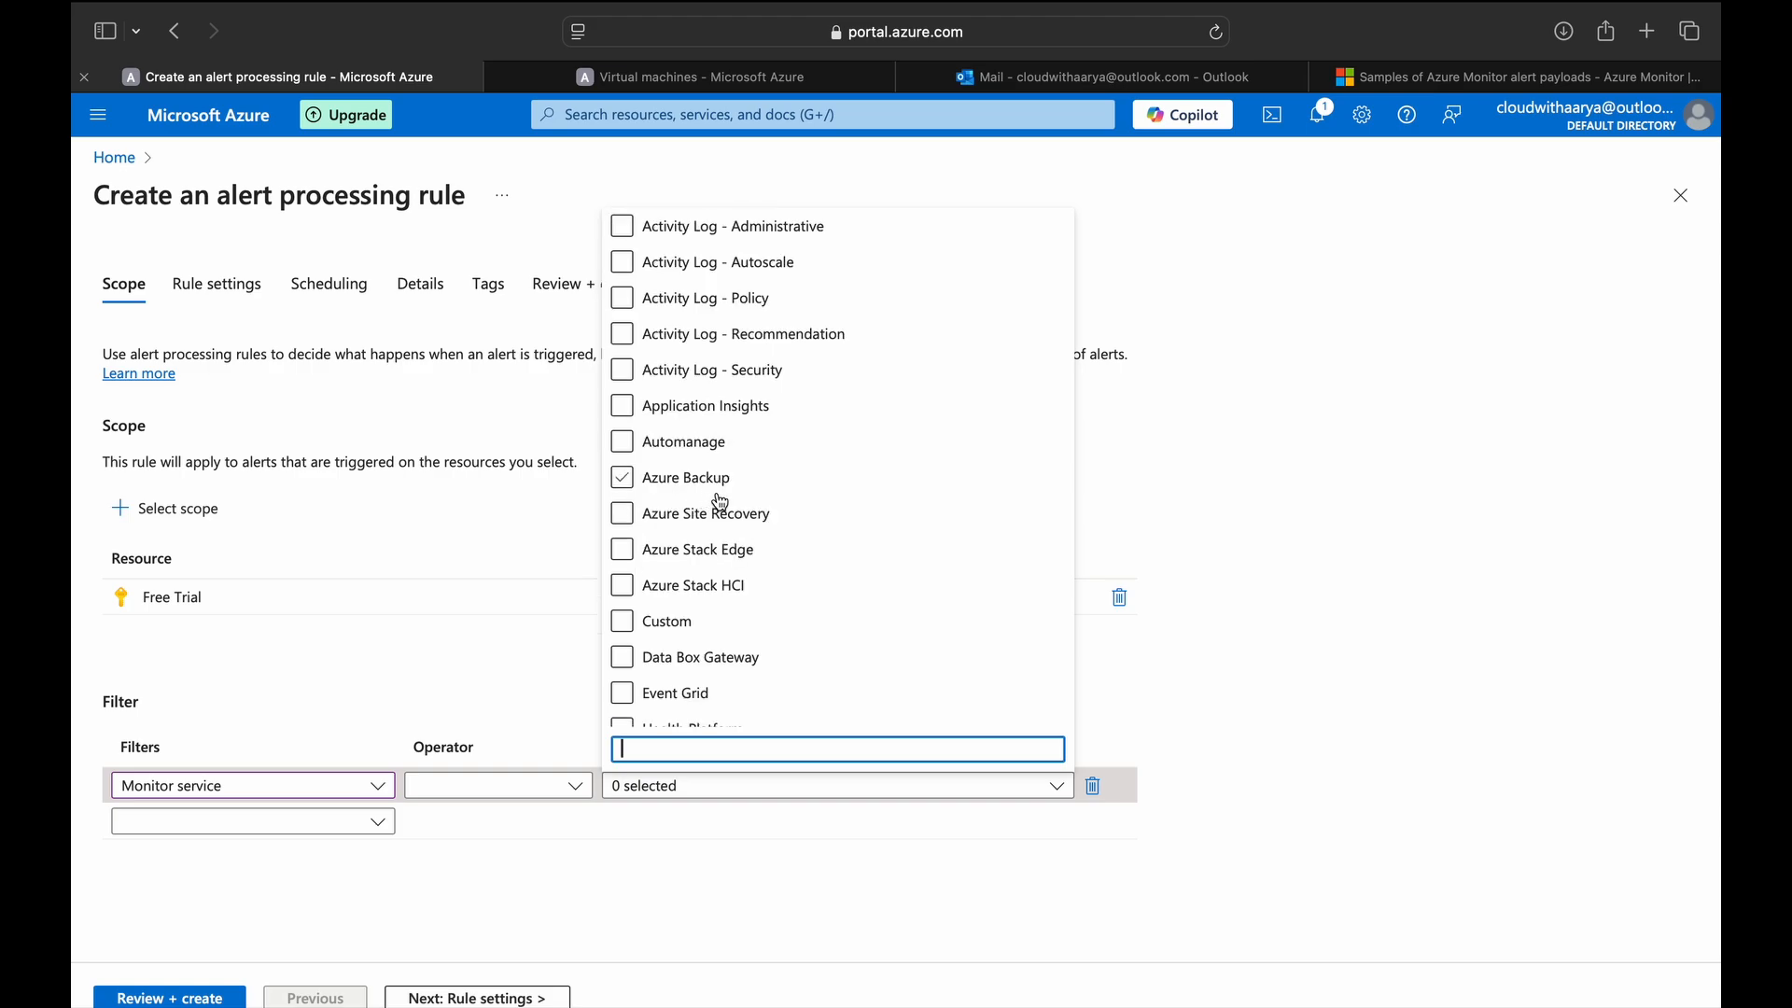
left_click(631, 480)
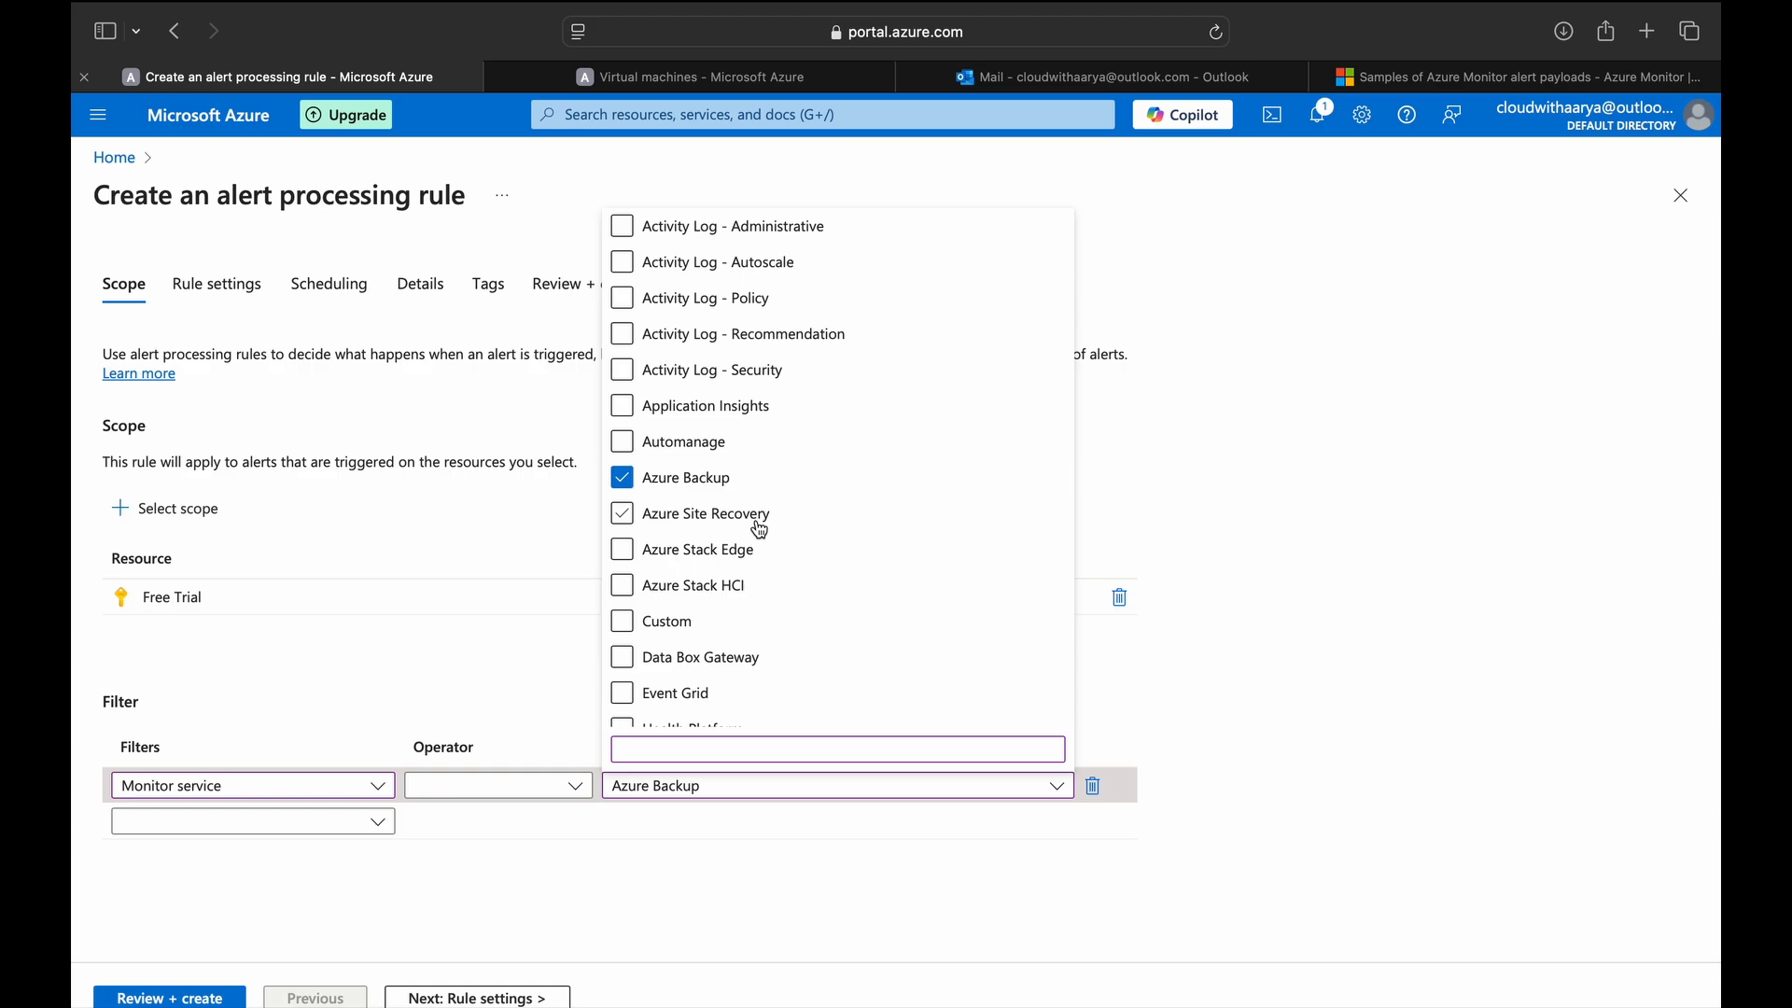
- Change the filter to Resource and go to its value, keeping the Contains operator
left_click(252, 786)
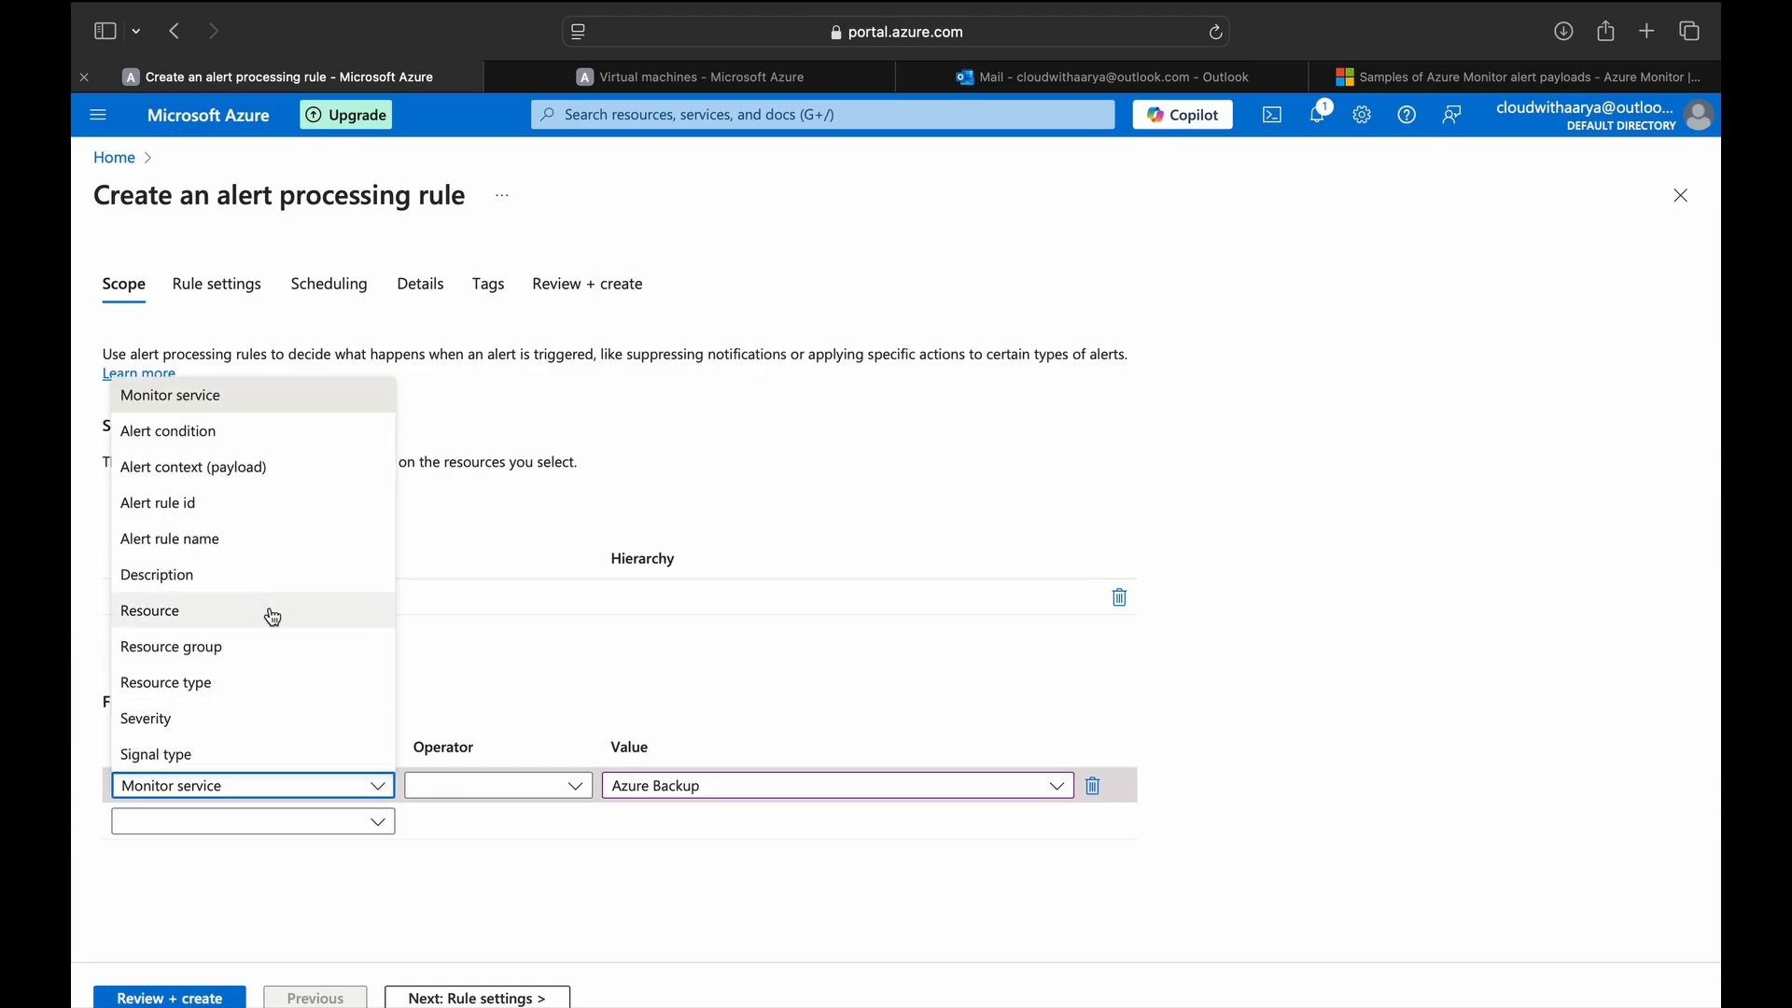
left_click(239, 623)
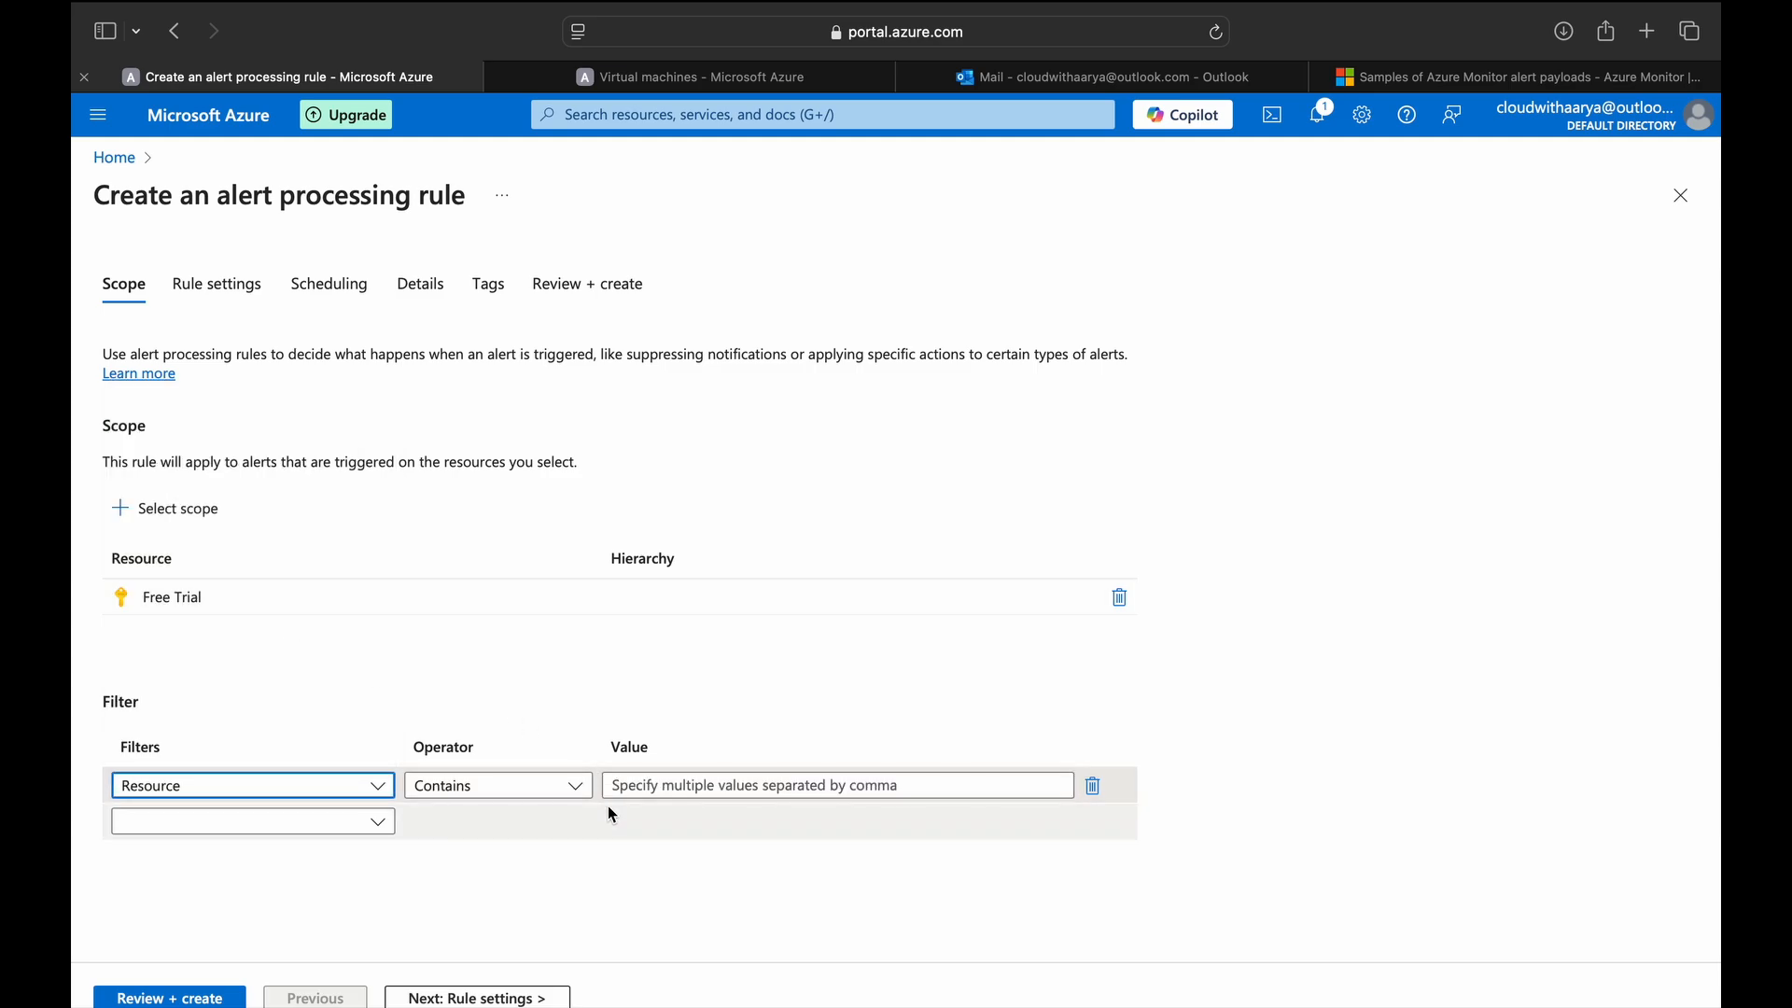
left_click(678, 793)
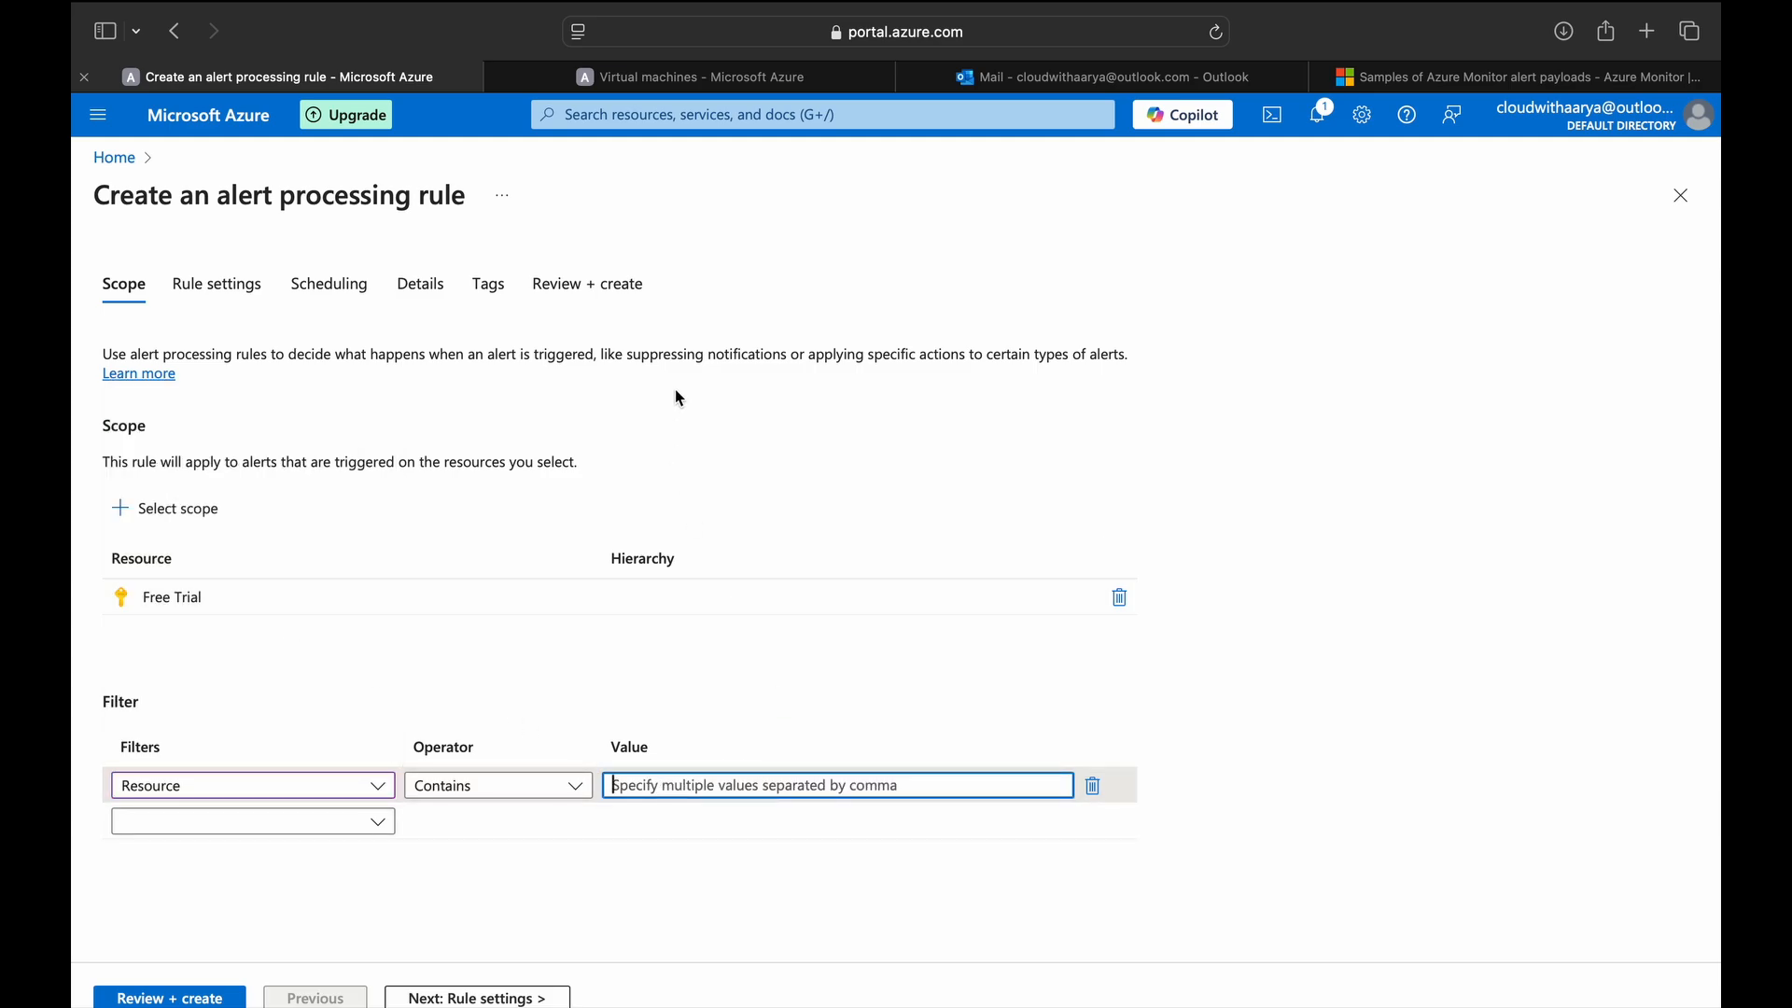
- With the filter on Resource type, set the operator to Equals and view the selectable resource types
left_click(512, 788)
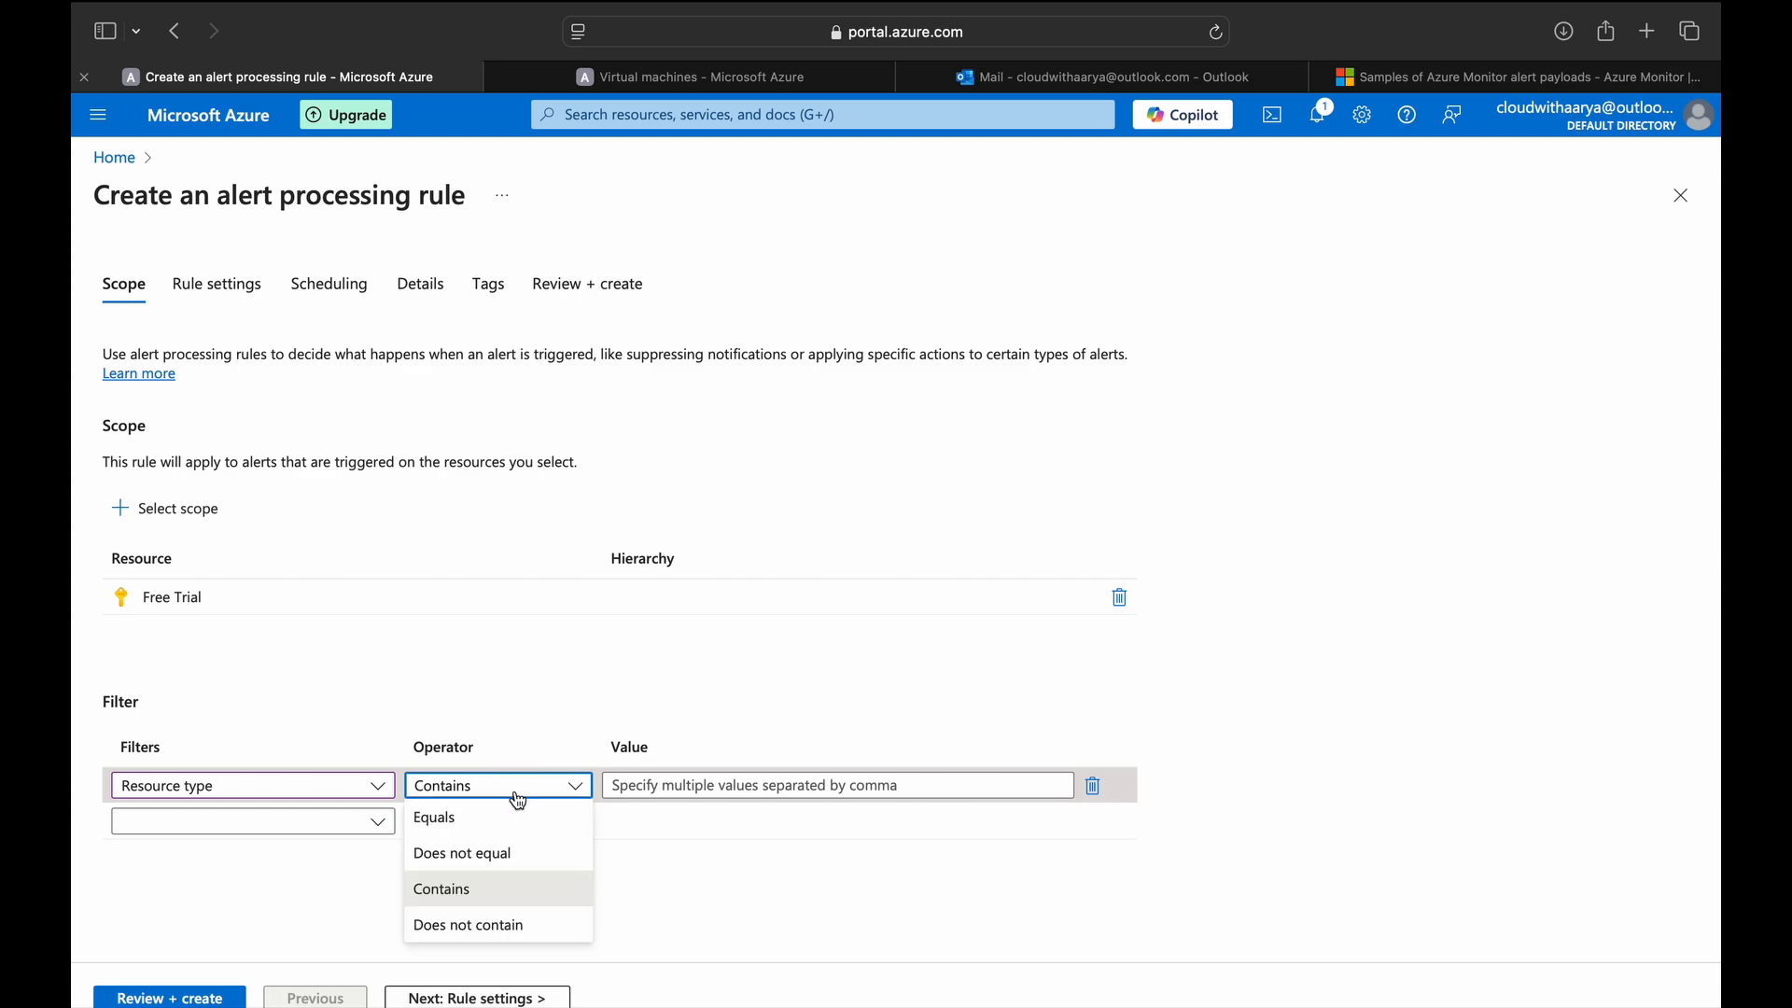
left_click(497, 815)
left_click(715, 786)
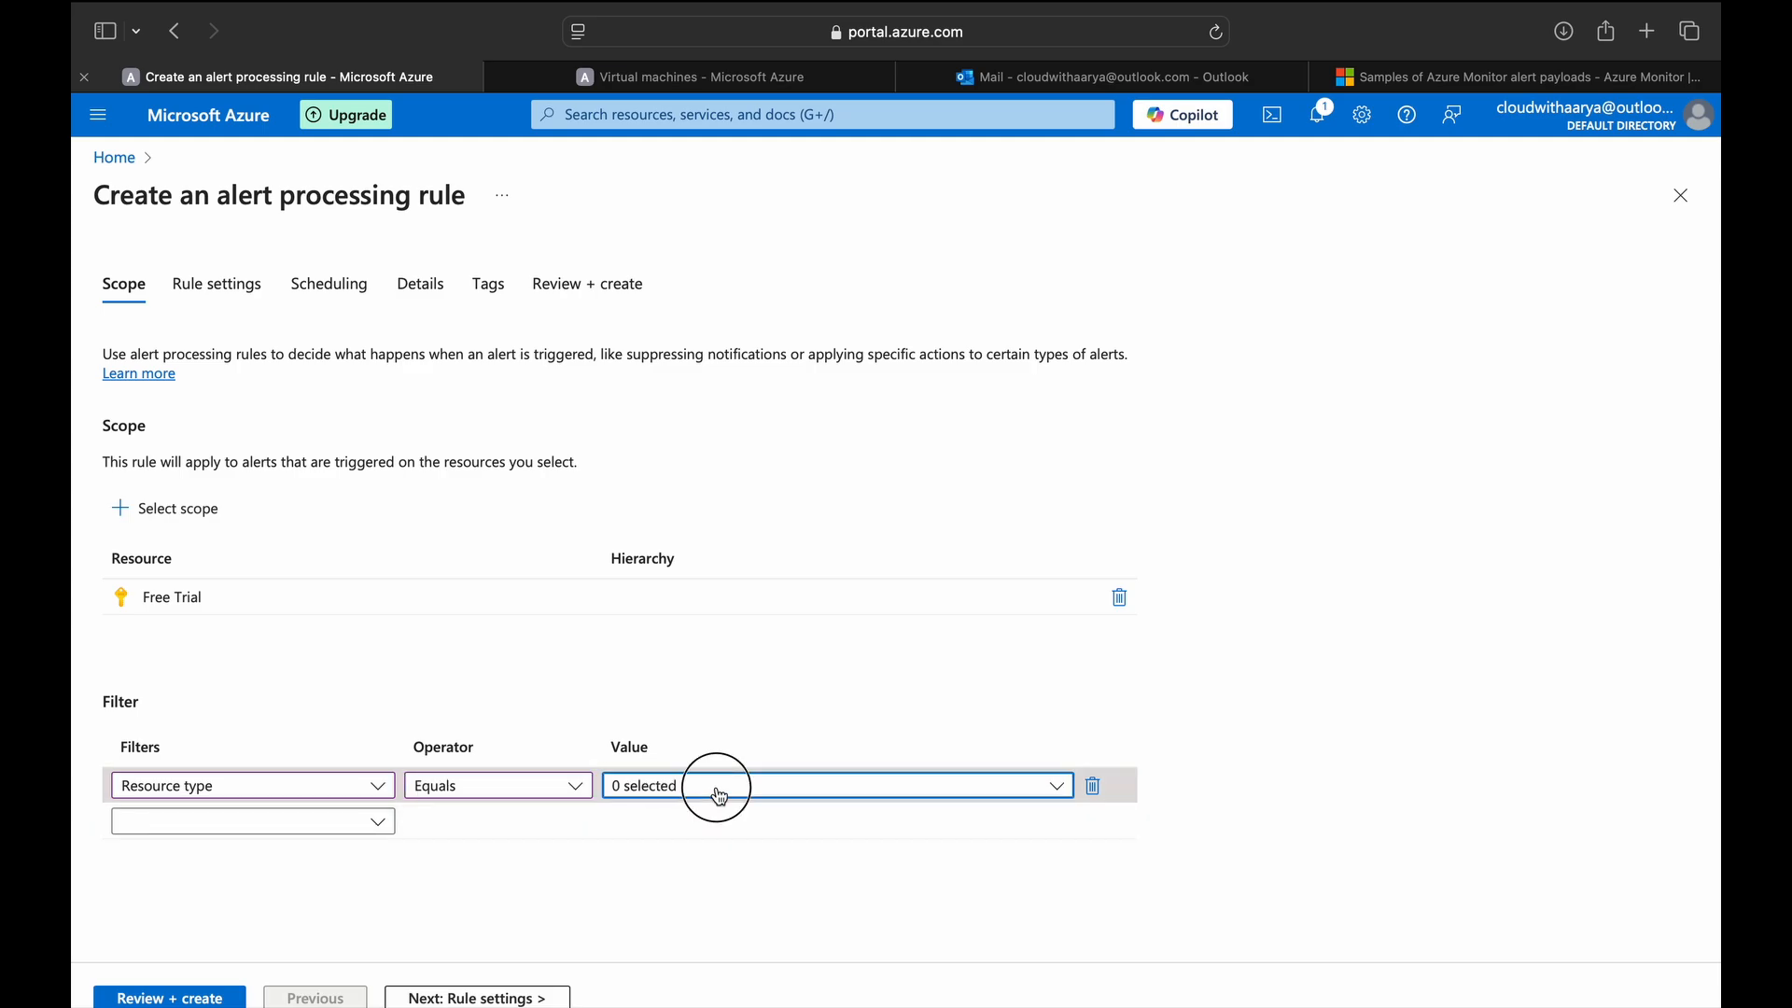
left_click(740, 637)
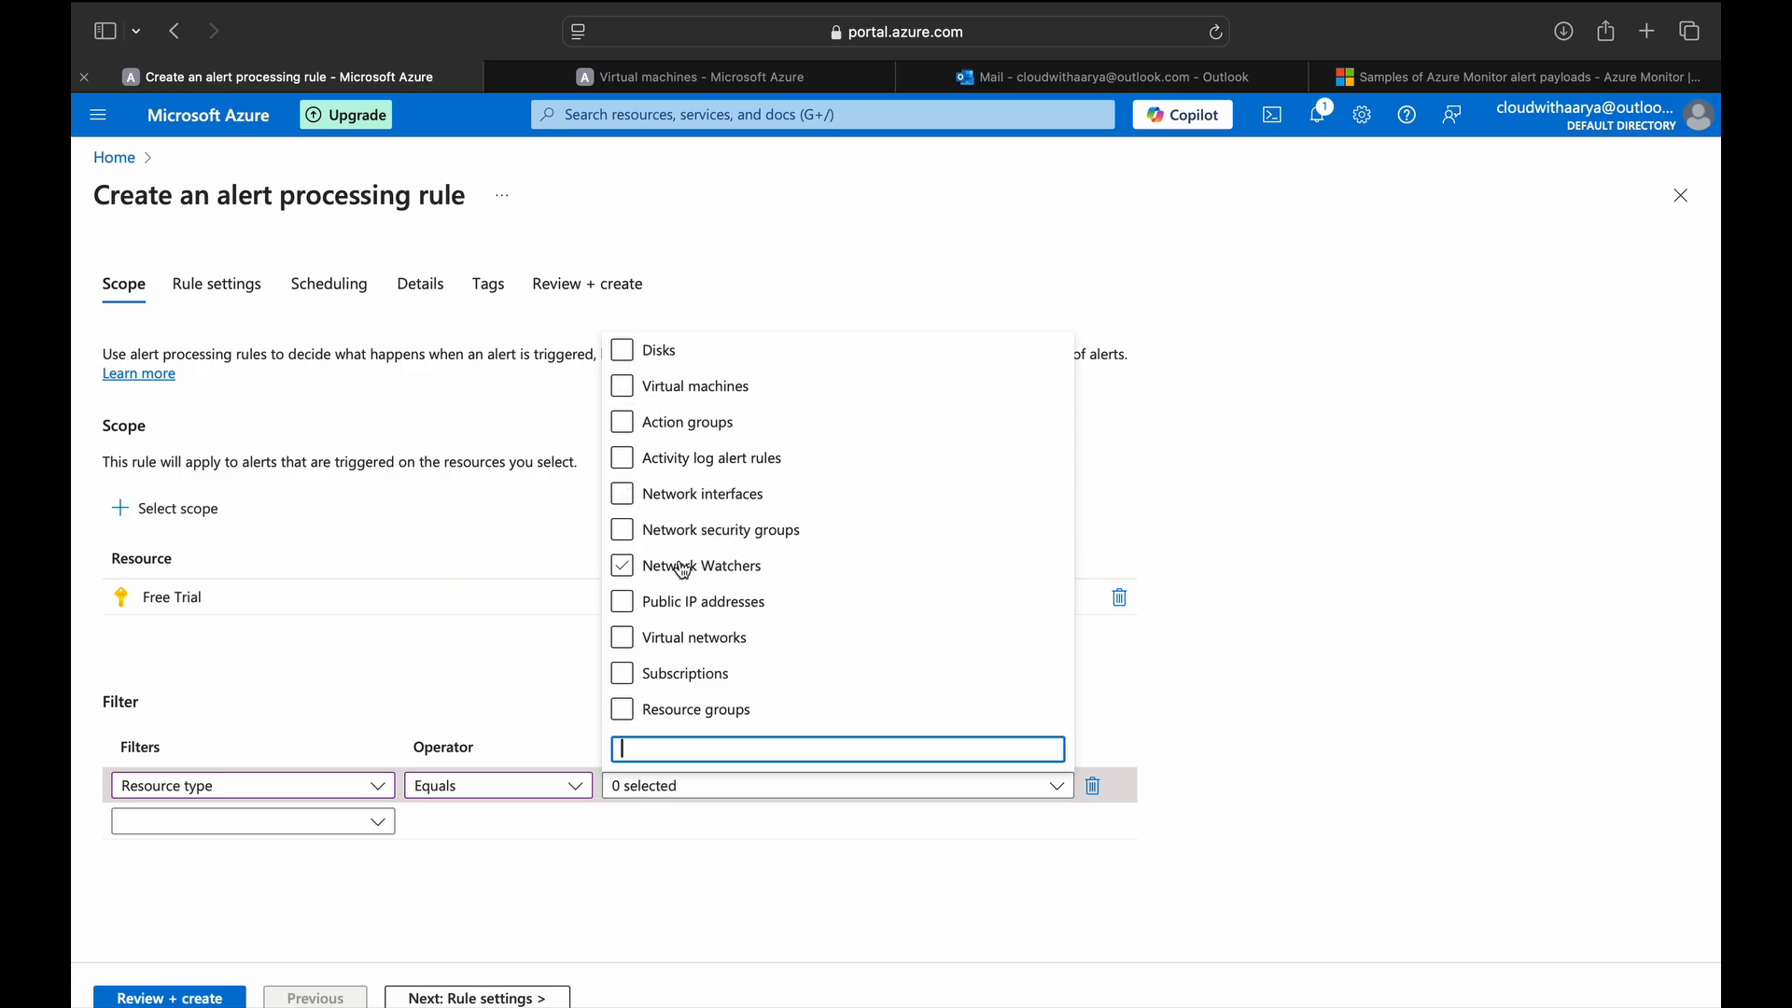
left_click(492, 709)
- Switch the filter to Resource group and open the list of filter fields again
left_click(280, 786)
left_click(283, 707)
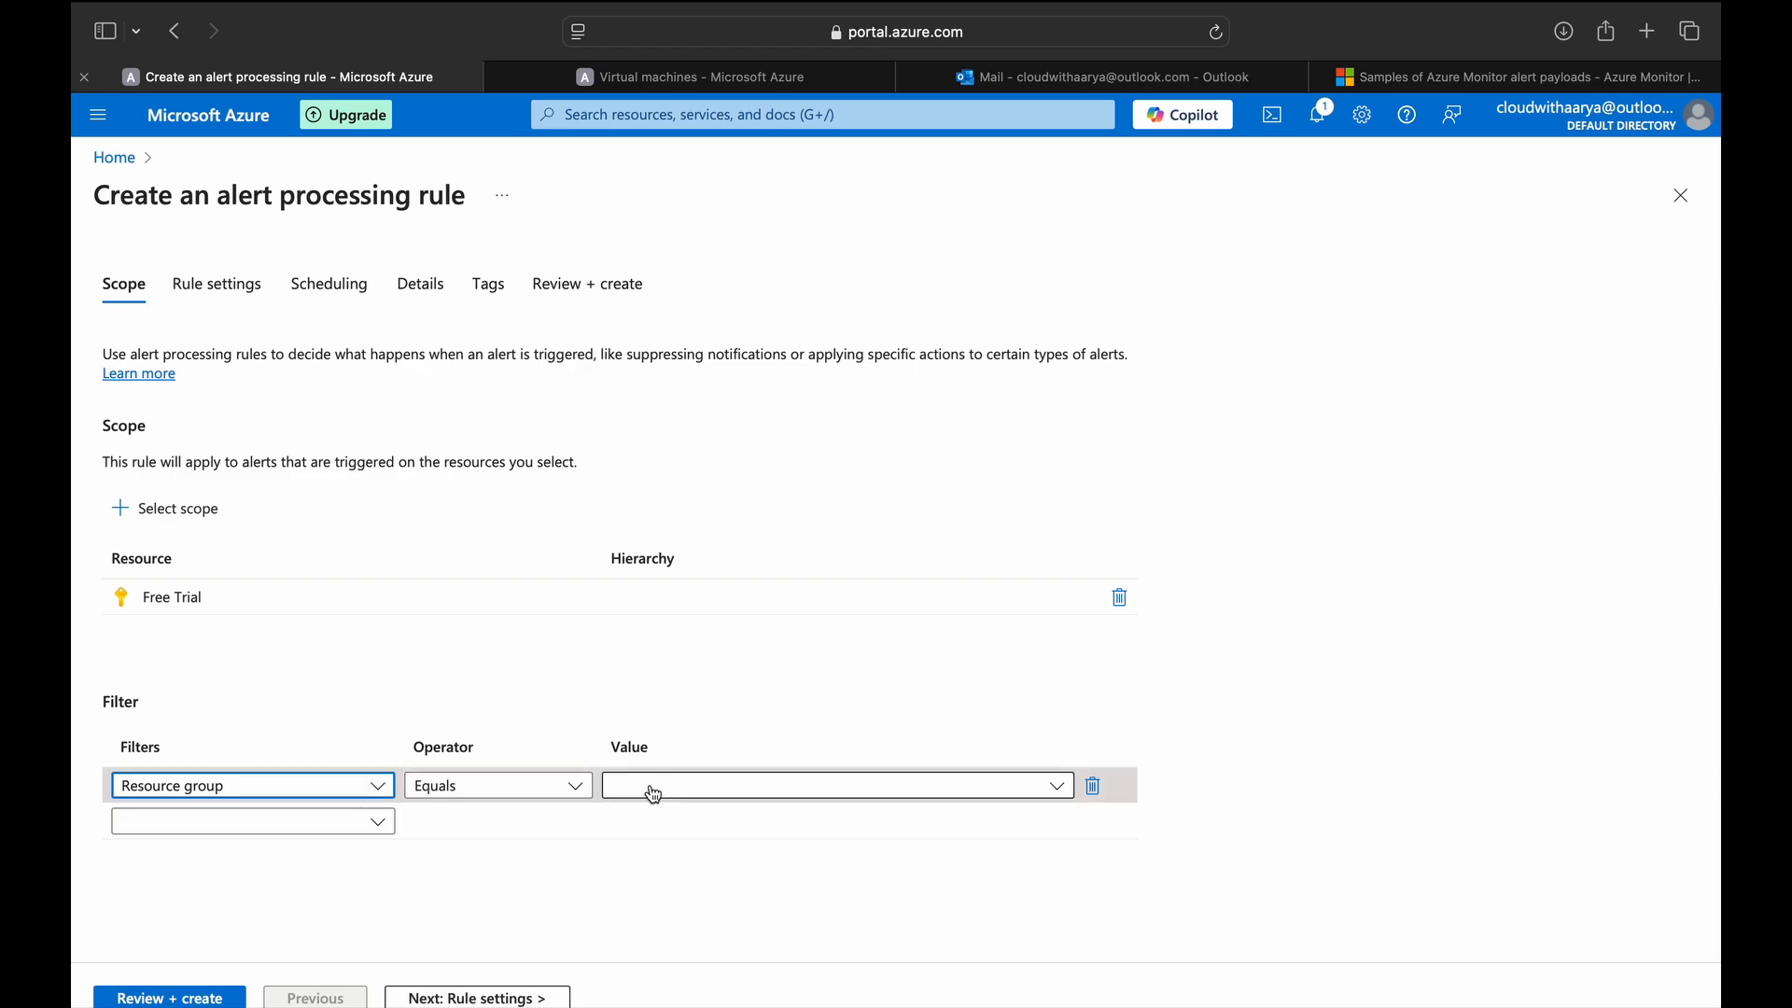
left_click(347, 786)
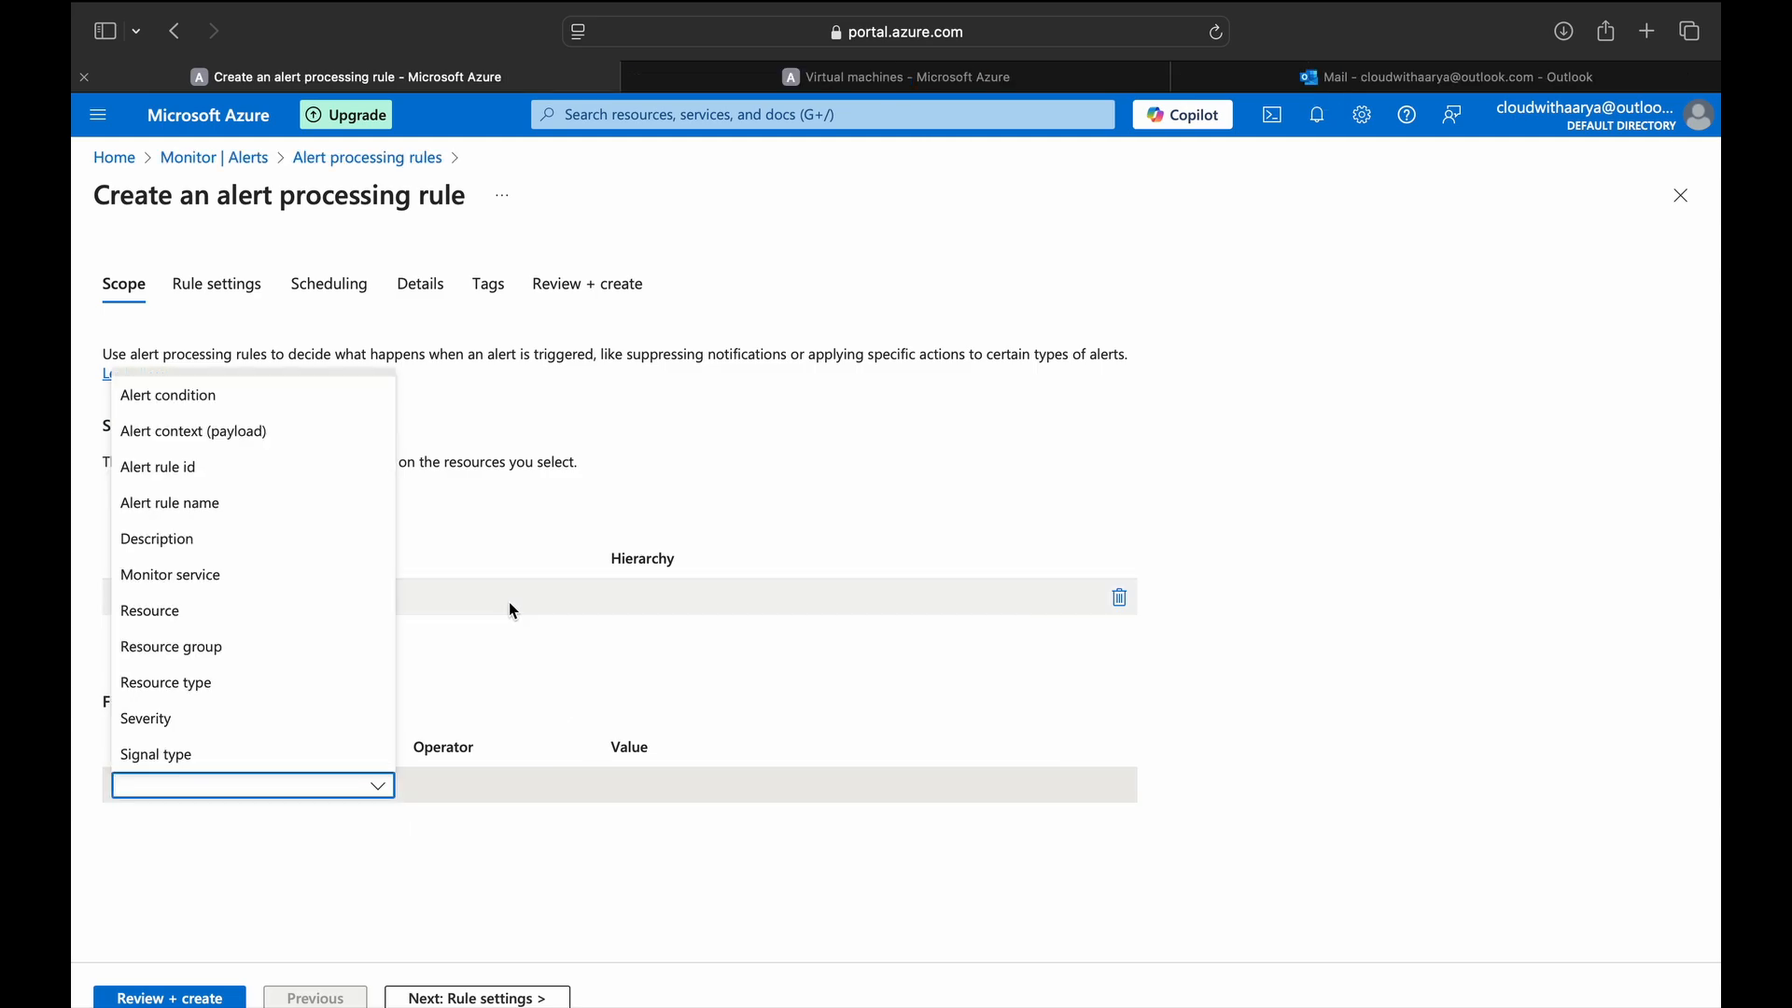
- Check the virtual machines list for the resource groups in use and return to the alert processing rule's filter section
left_click(851, 74)
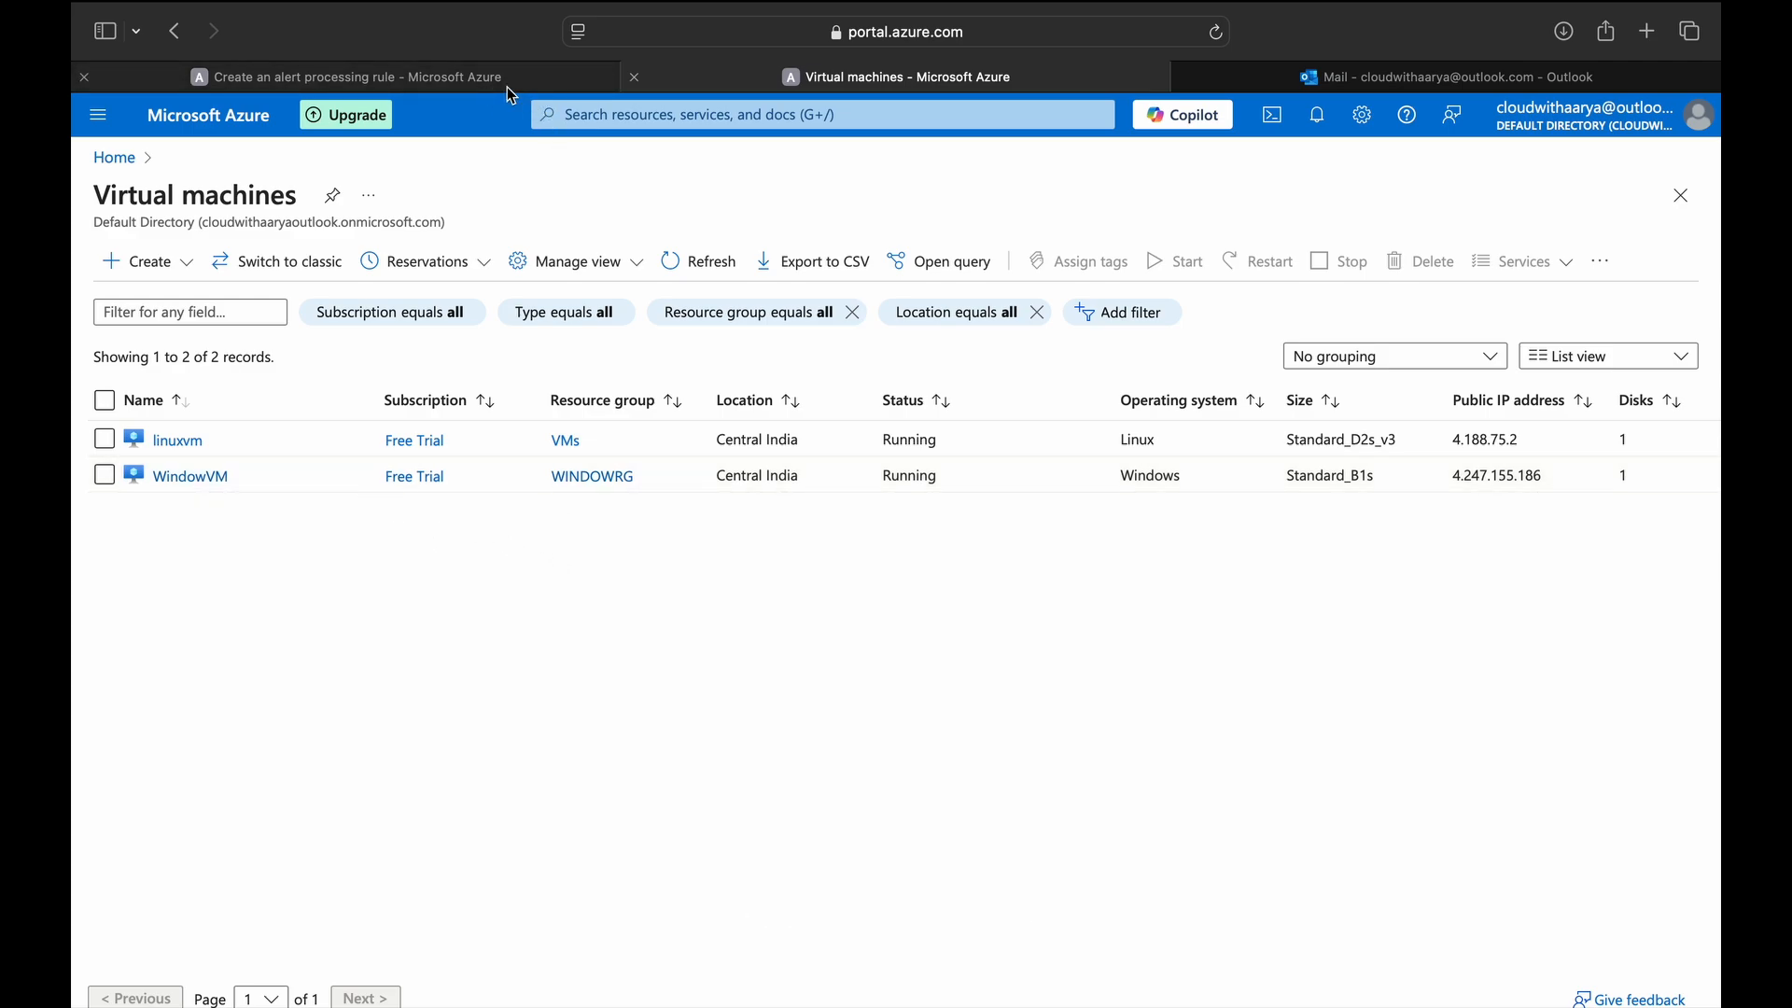
left_click(539, 78)
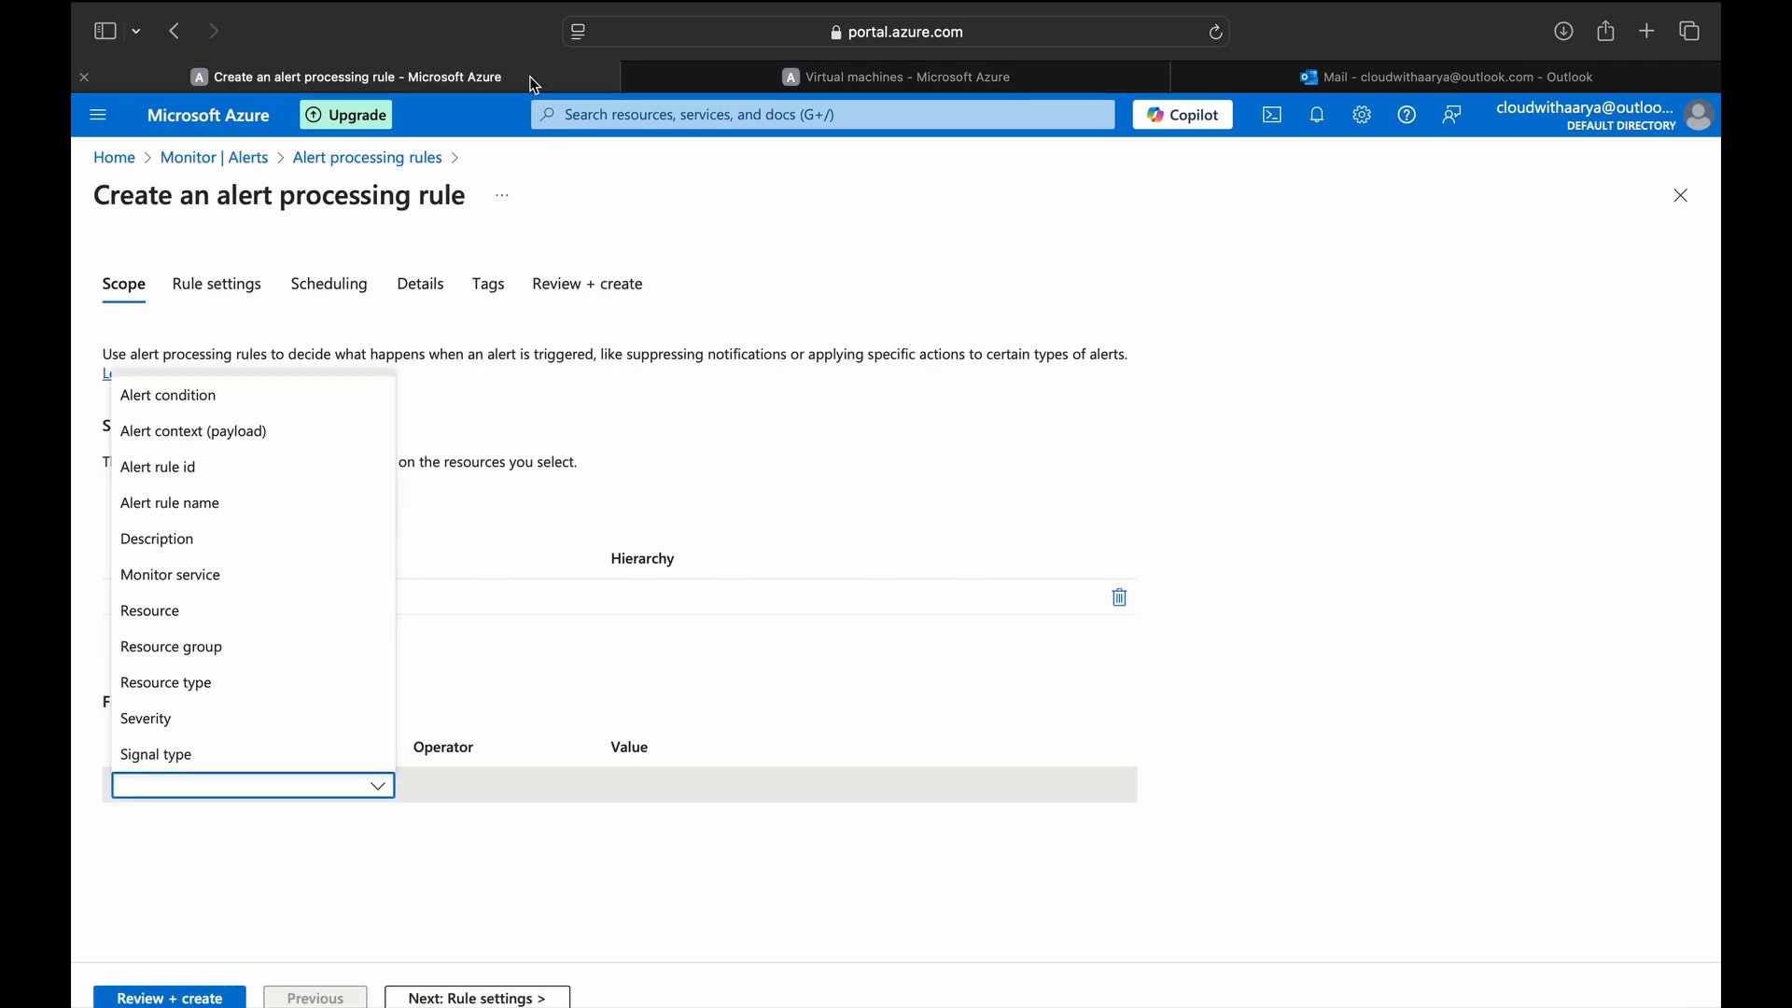
left_click(704, 443)
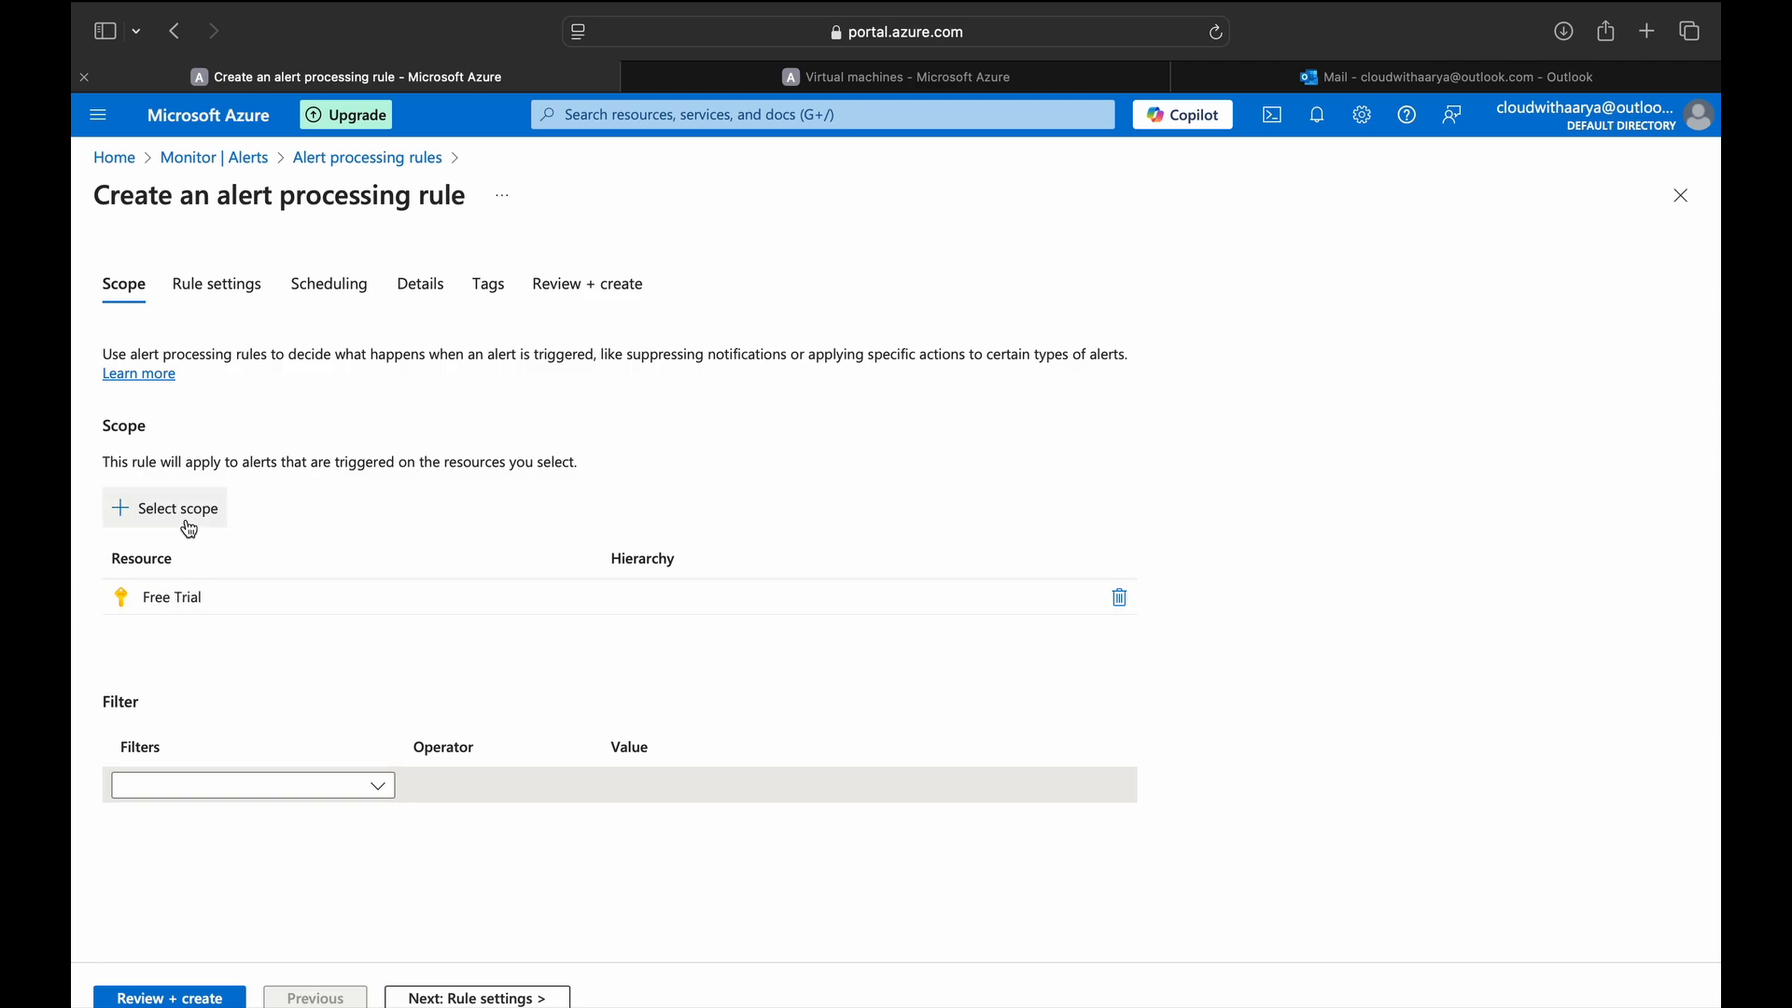
- Filter on Alert rule id with the Equals operator, using the resource ID copied from the "VM is down" alert rule's JSON
left_click(334, 795)
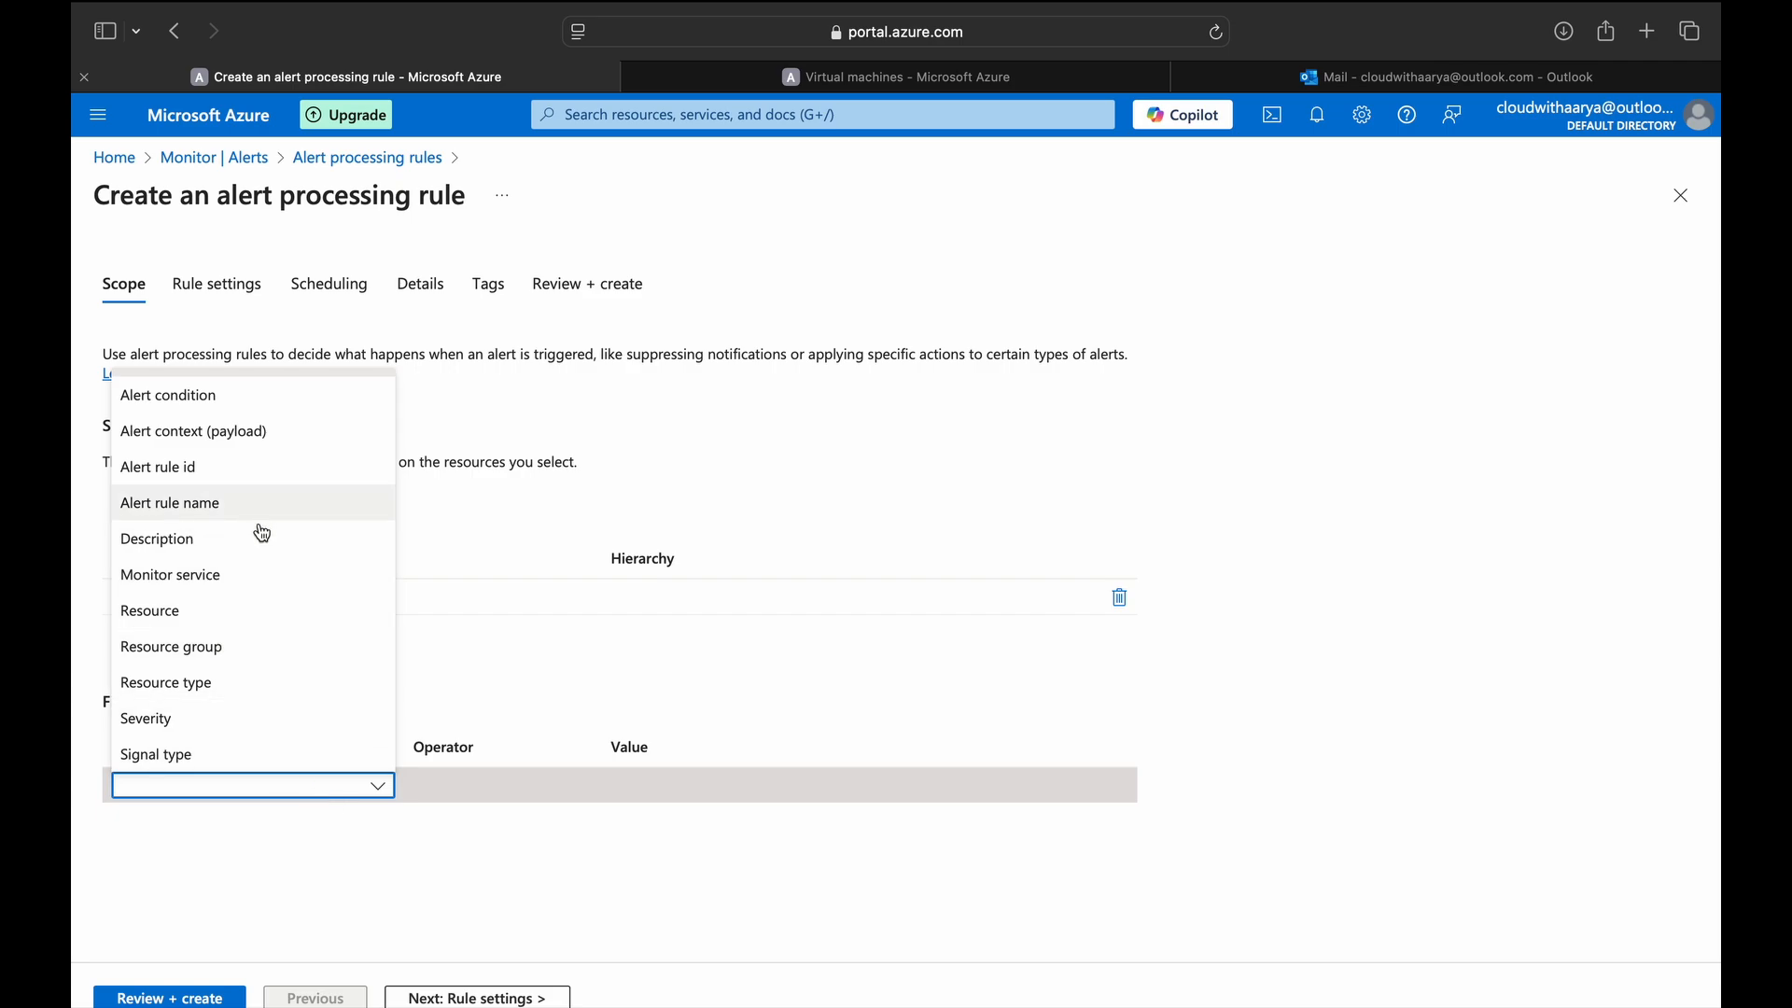
left_click(256, 469)
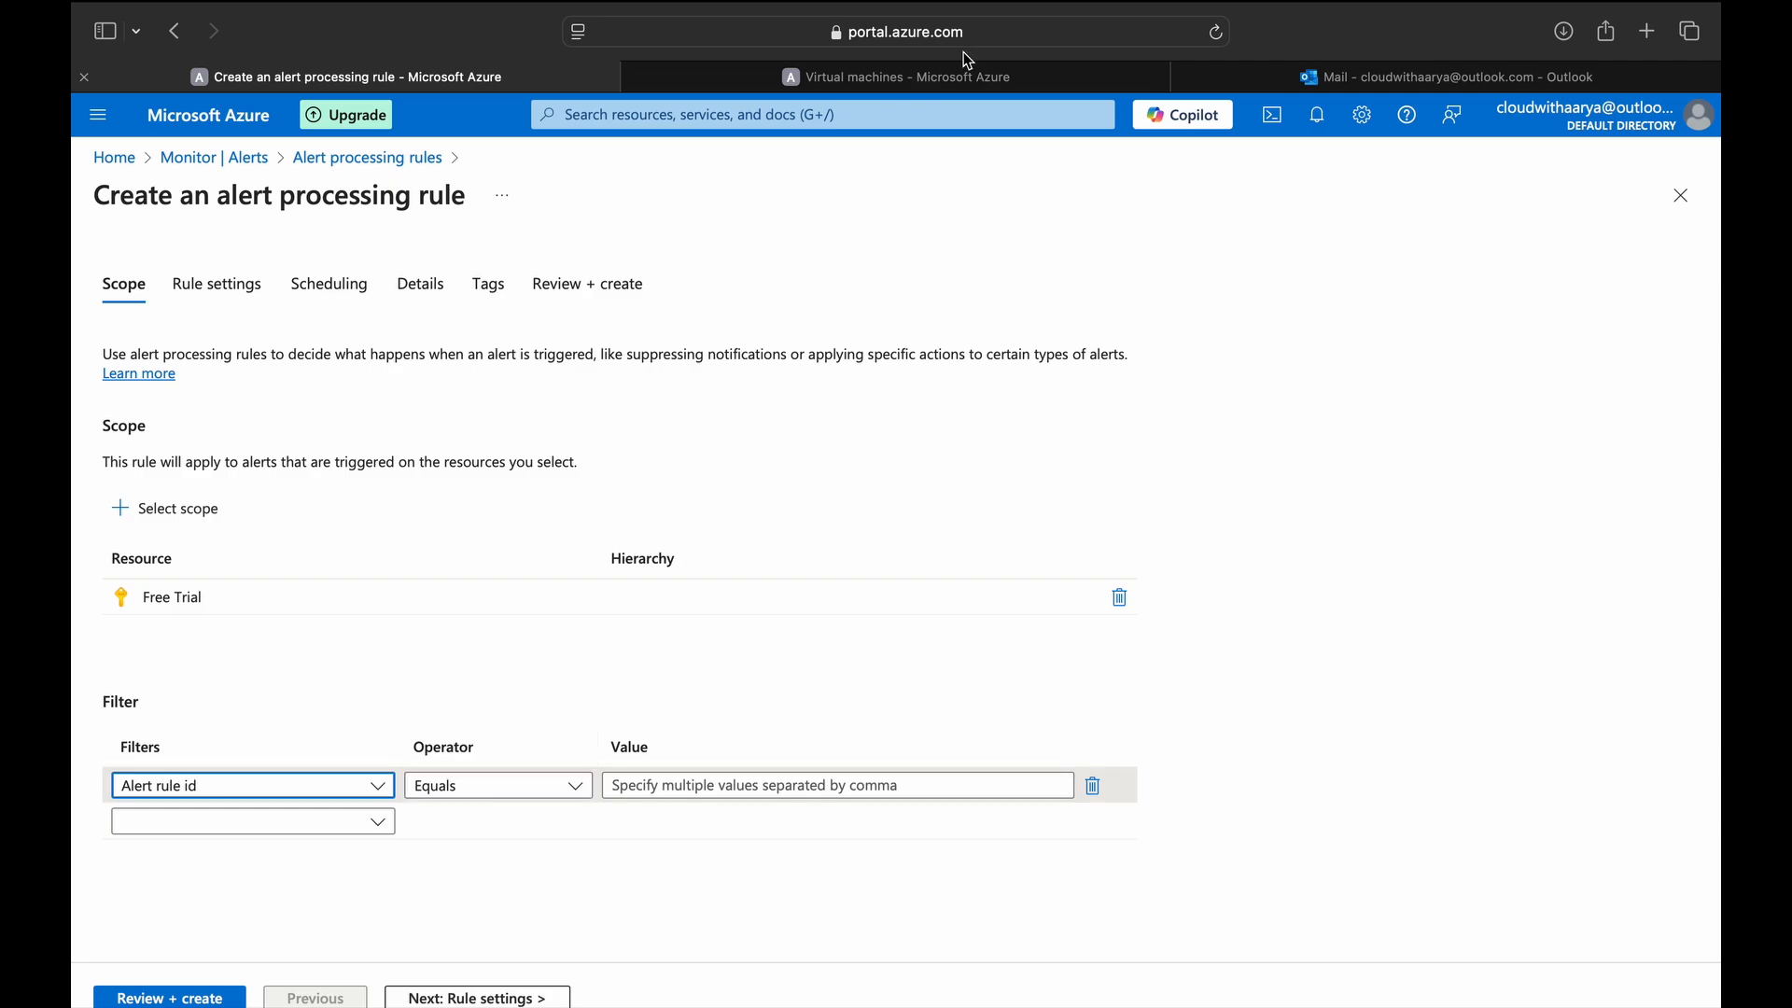
left_click(919, 80)
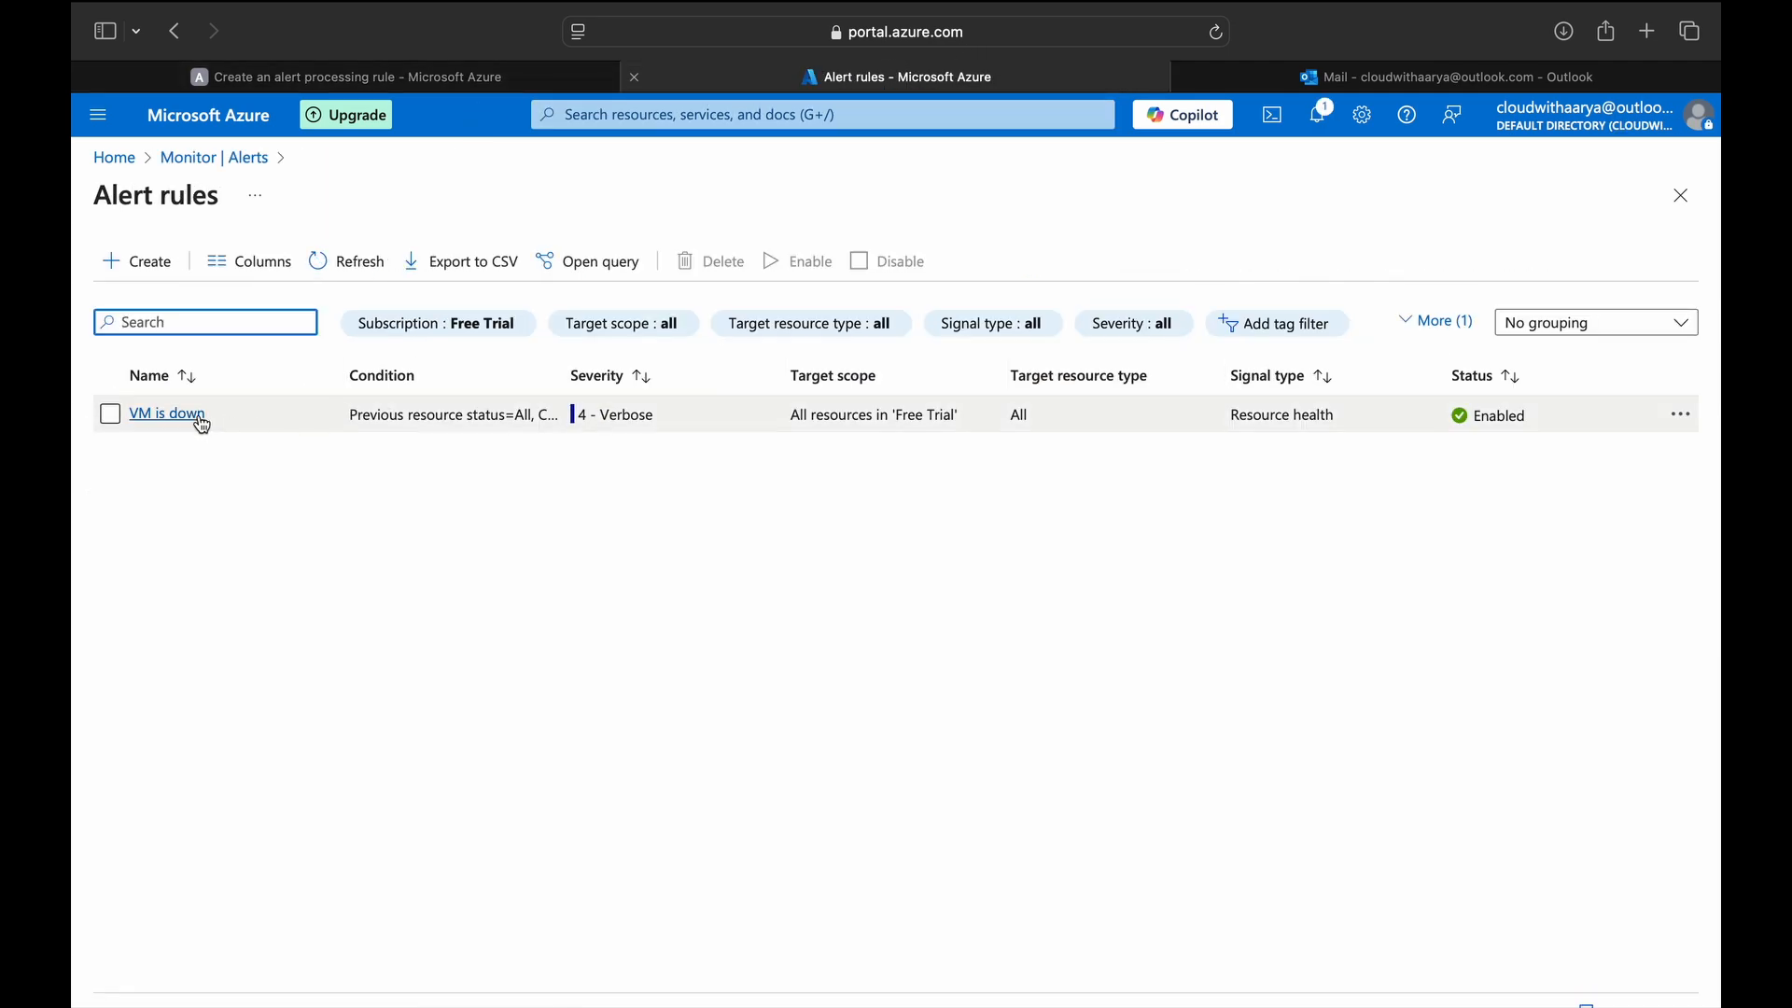
left_click(170, 418)
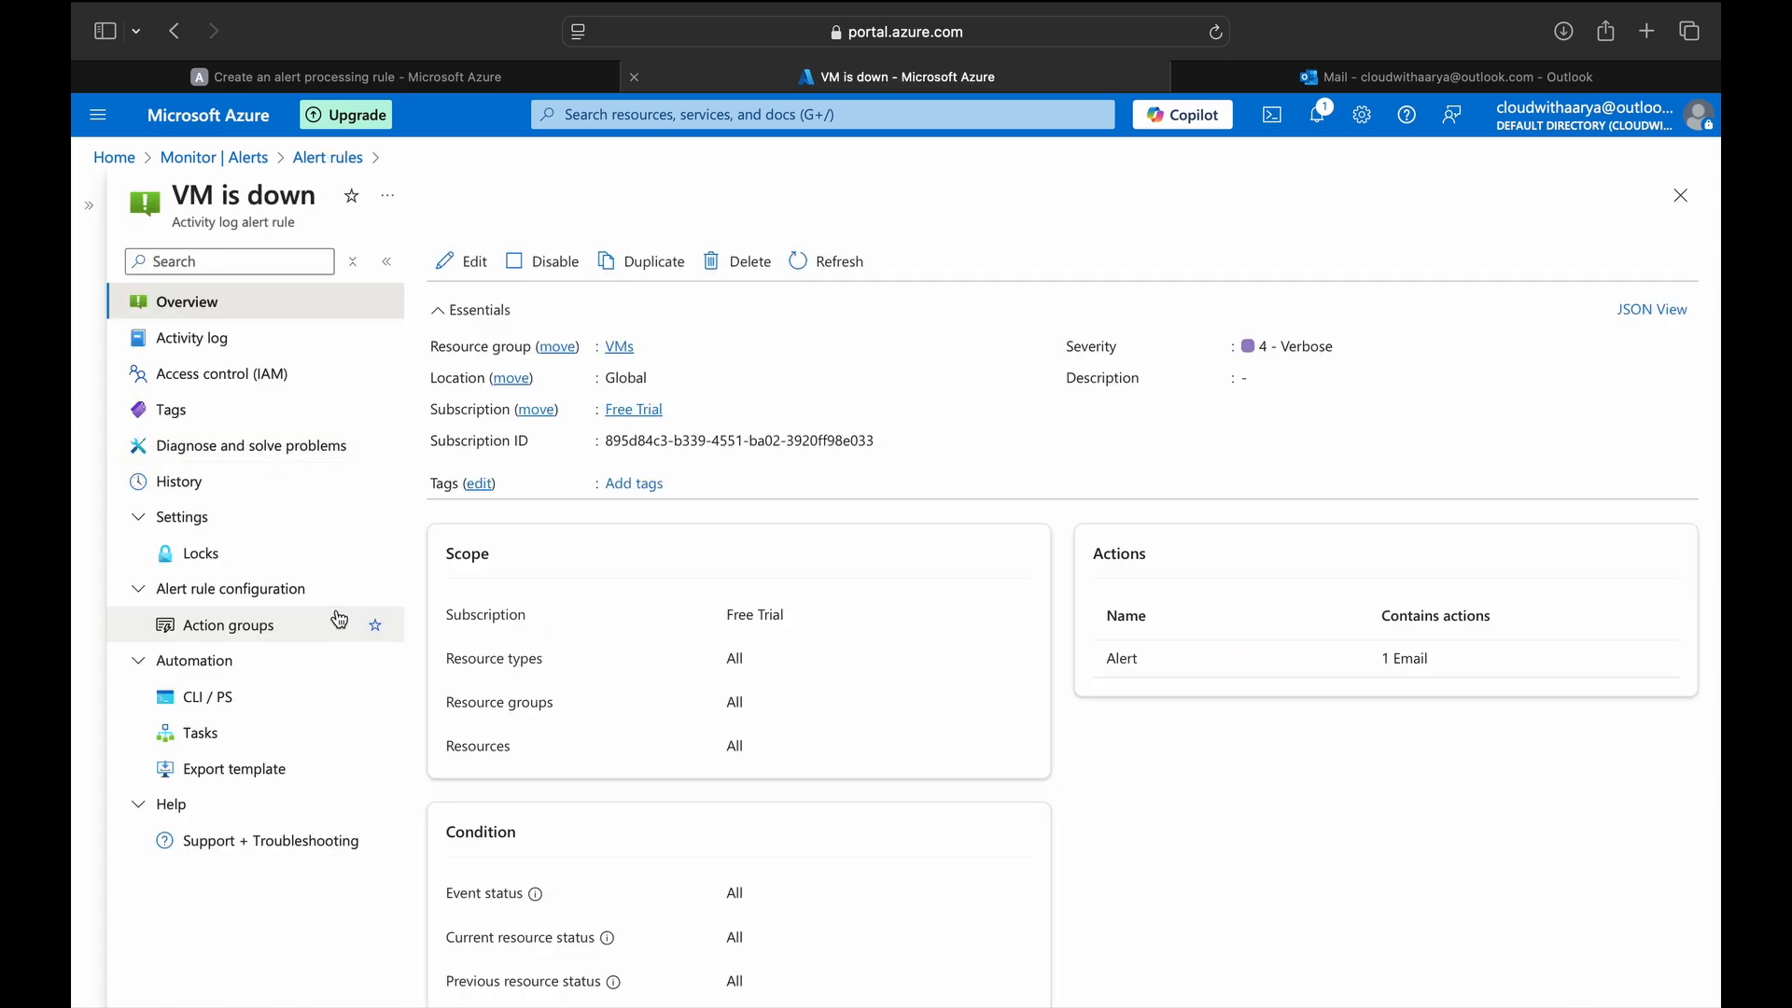
left_click(1648, 312)
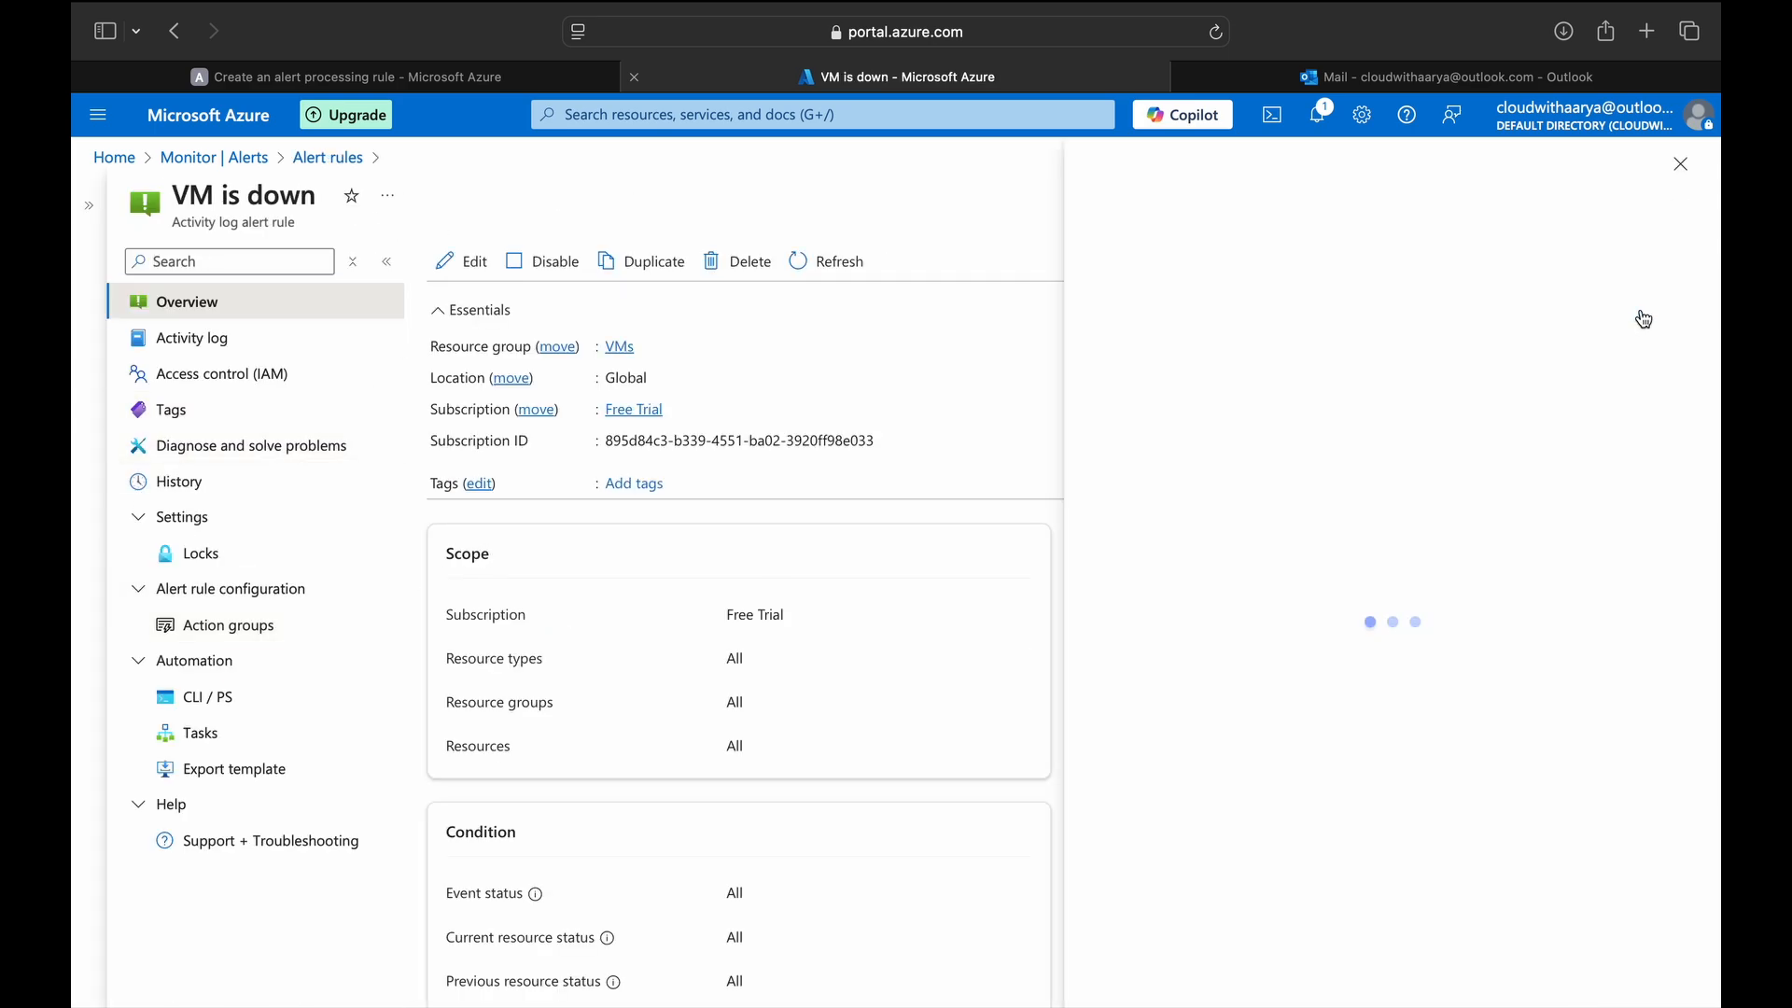
left_click_drag(940, 325, 1659, 324)
left_click(451, 79)
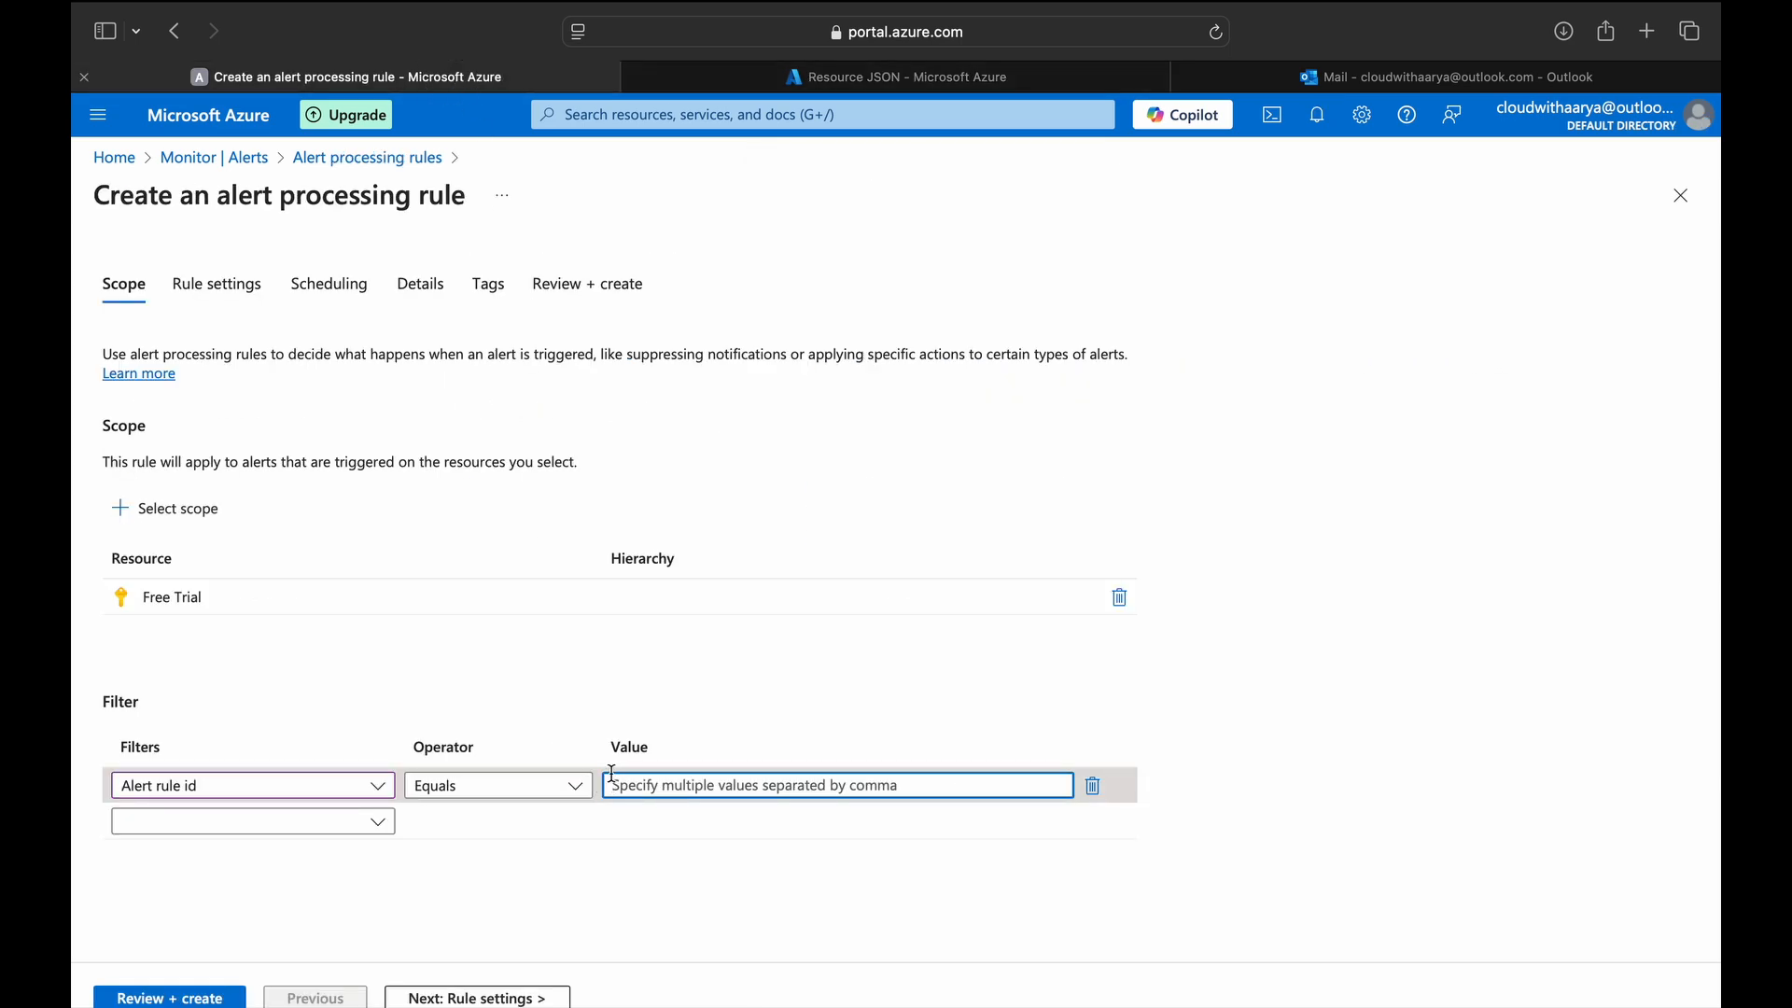
key("super+v")
- Add a second filter where Resource group equals WindowRG
left_click(245, 822)
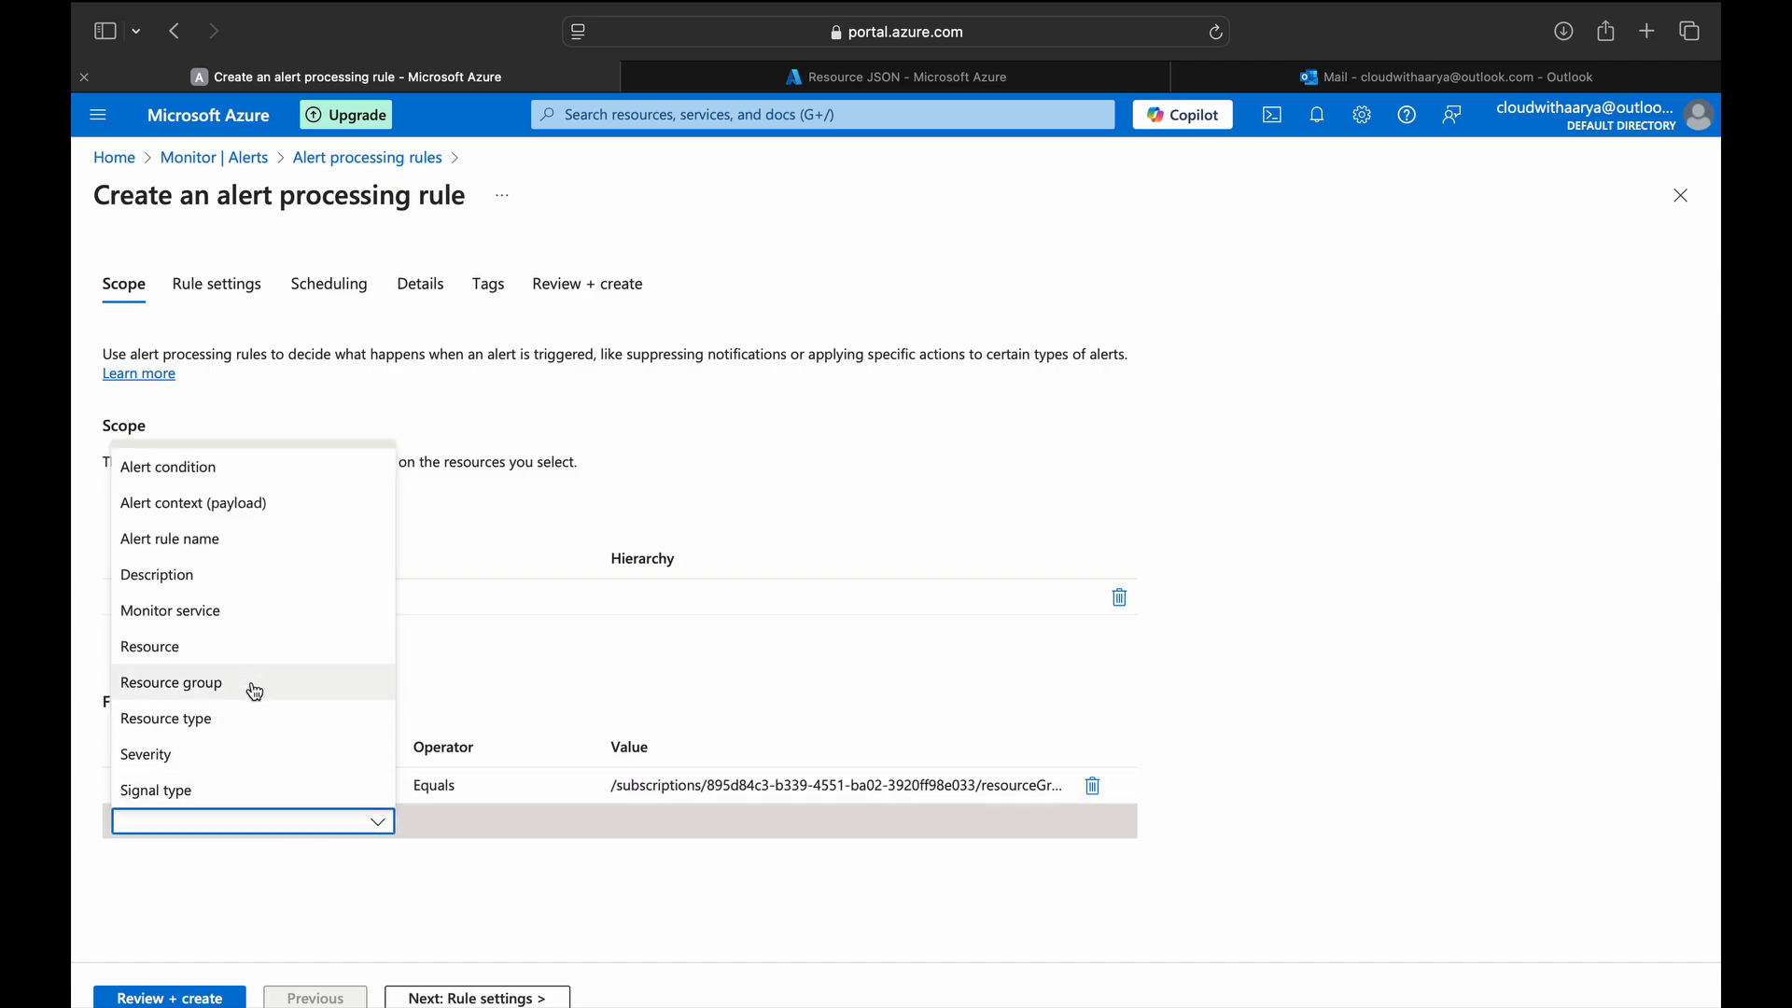
left_click(250, 684)
left_click(709, 822)
left_click(658, 957)
left_click(360, 689)
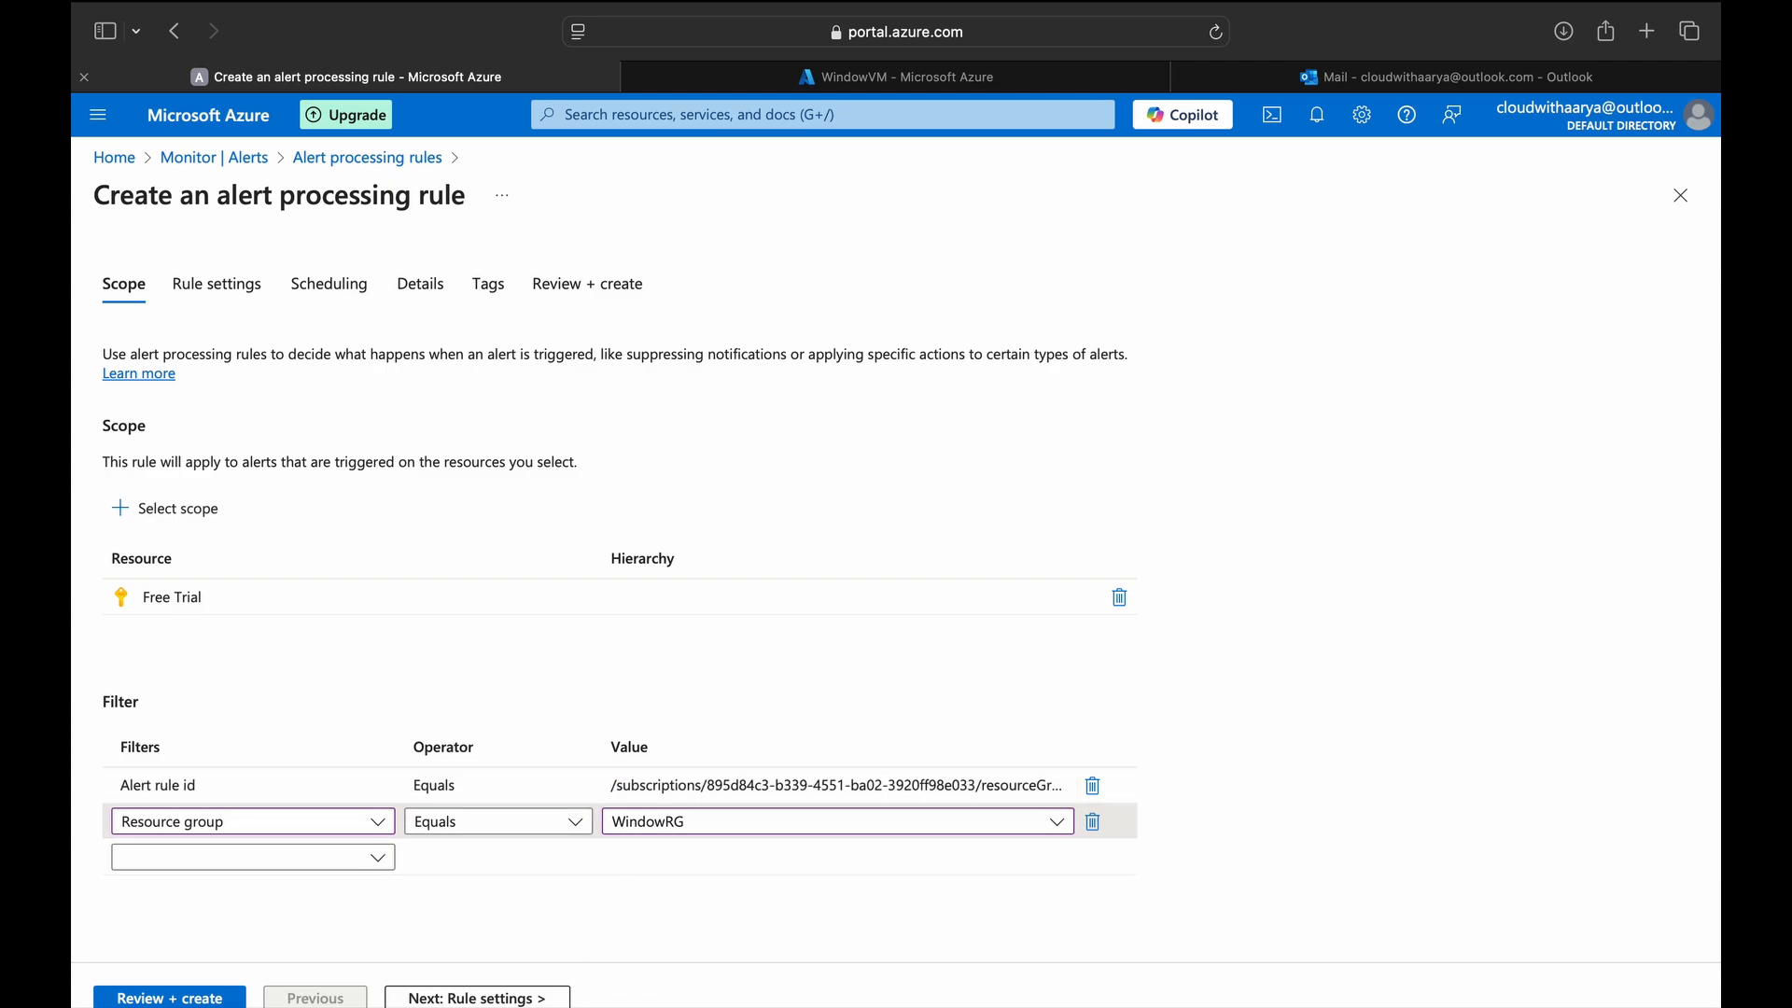
- Keep the rule type as Suppress notifications with the schedule Always, and proceed to the rule details
left_click(518, 995)
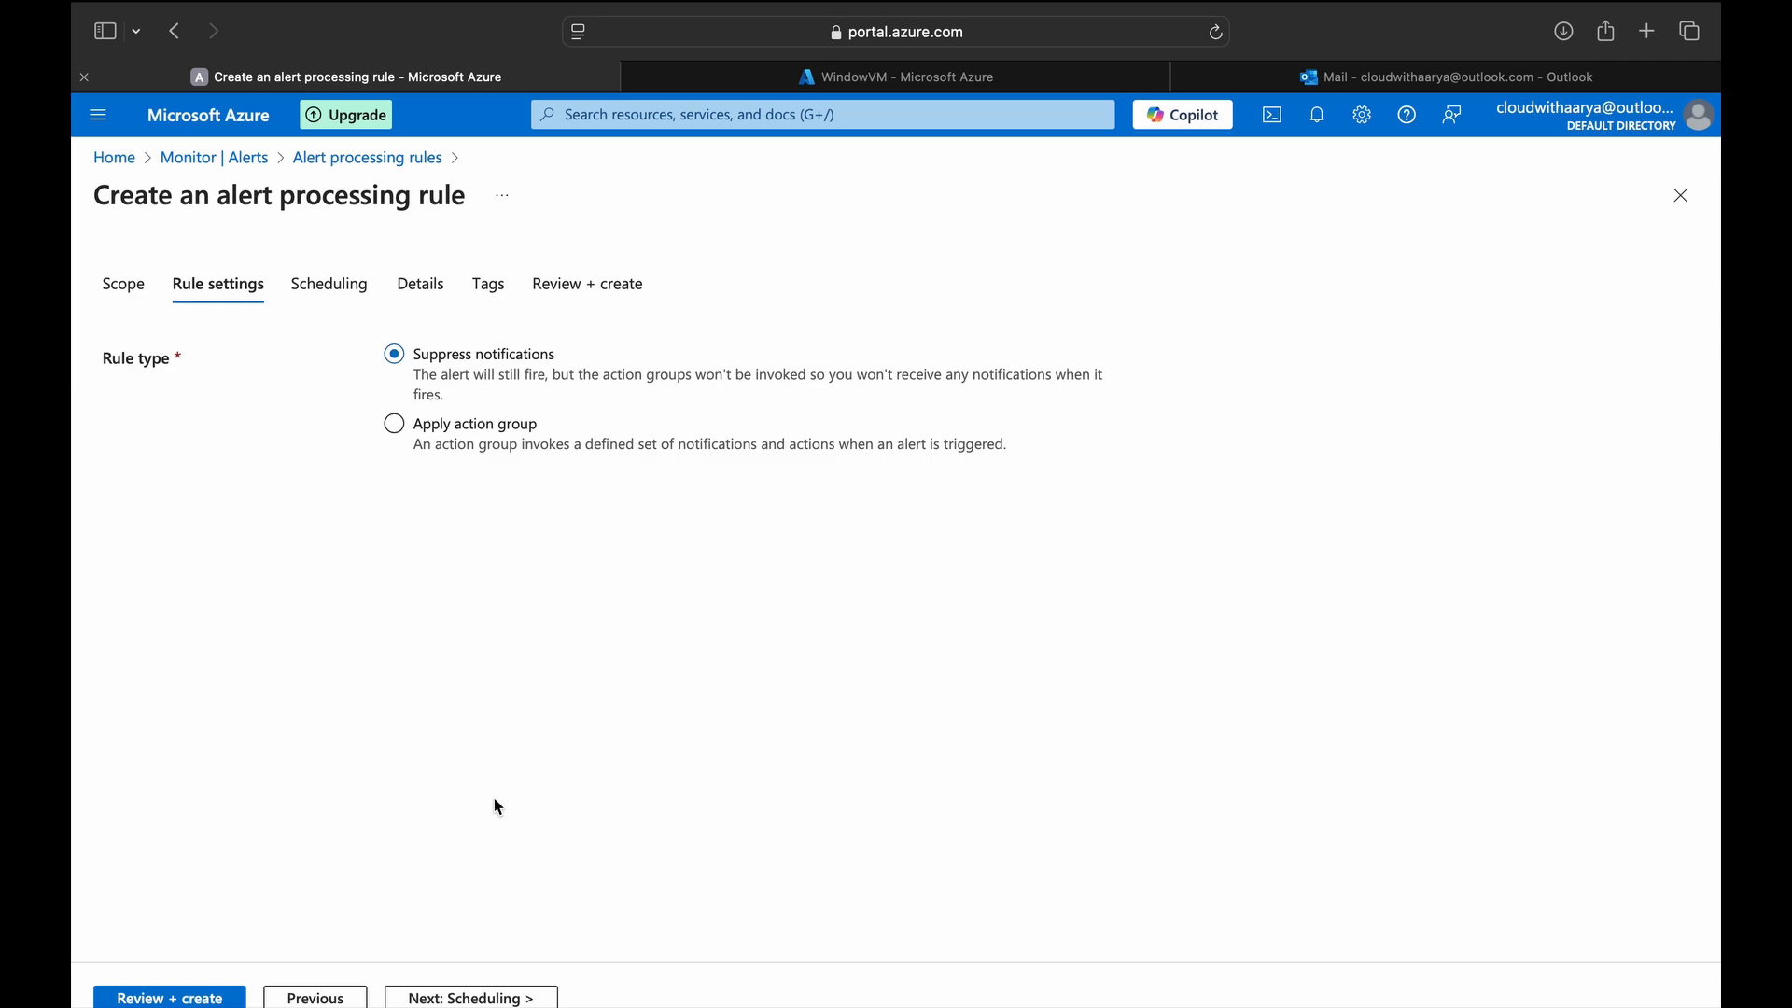
left_click(511, 996)
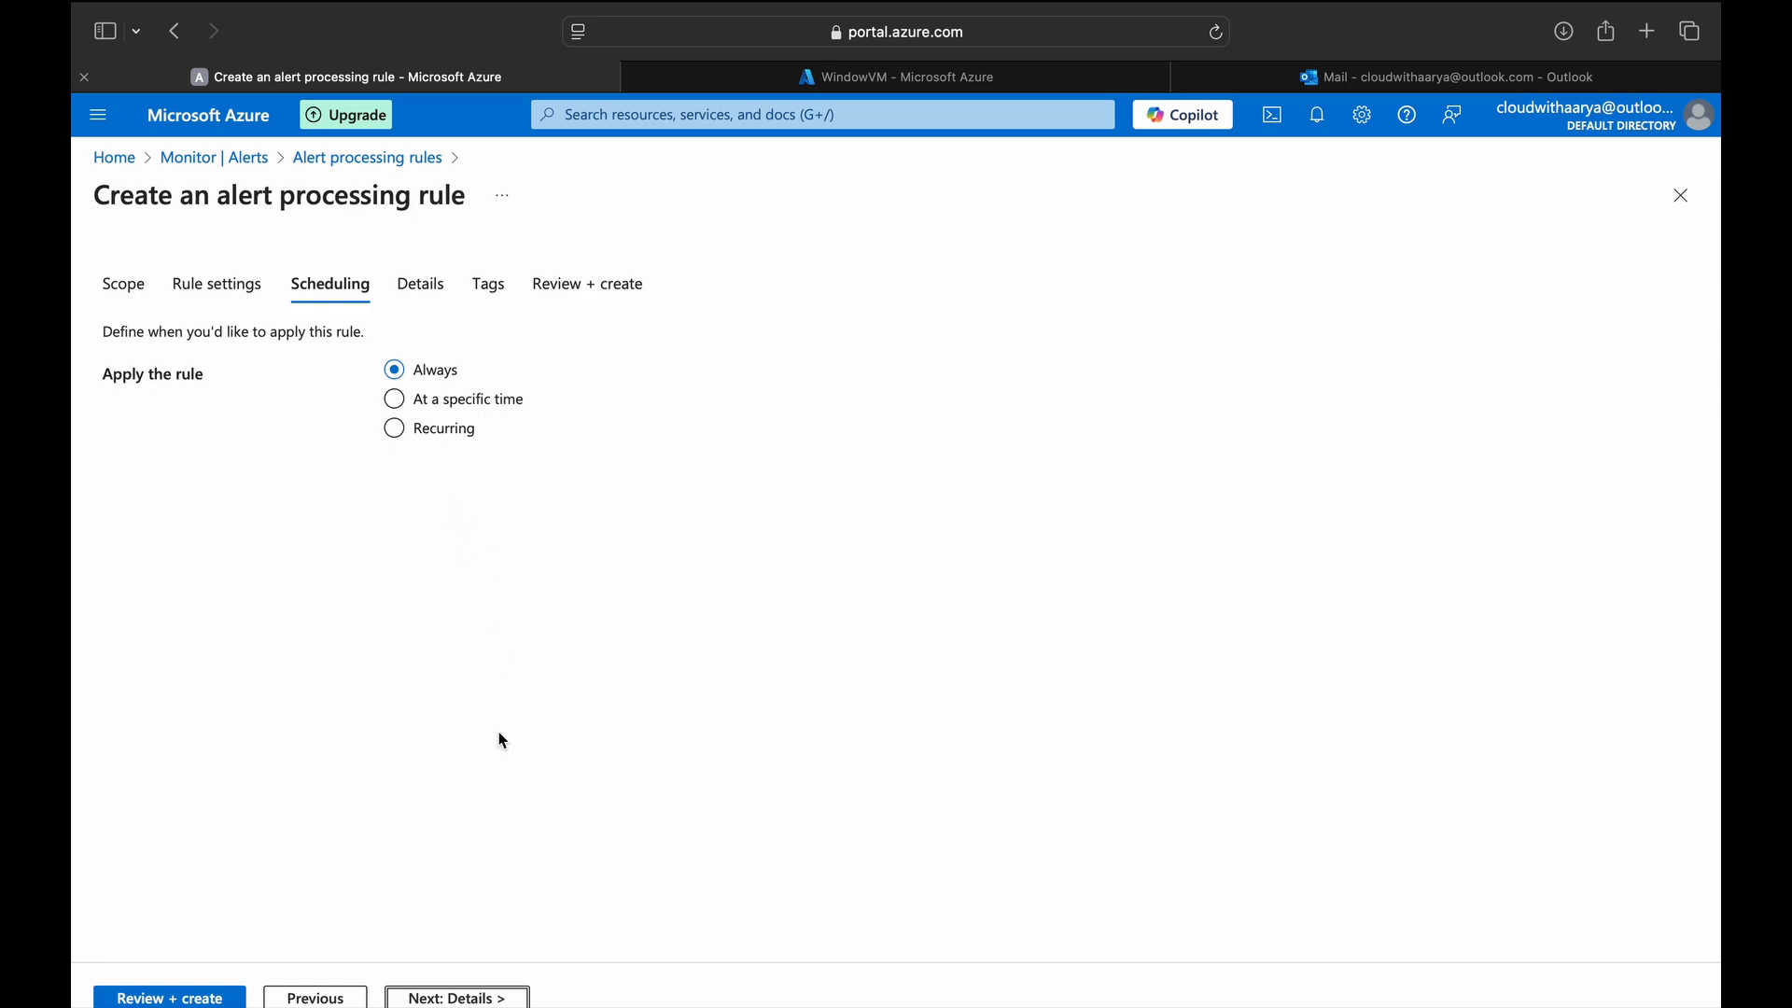
left_click(492, 999)
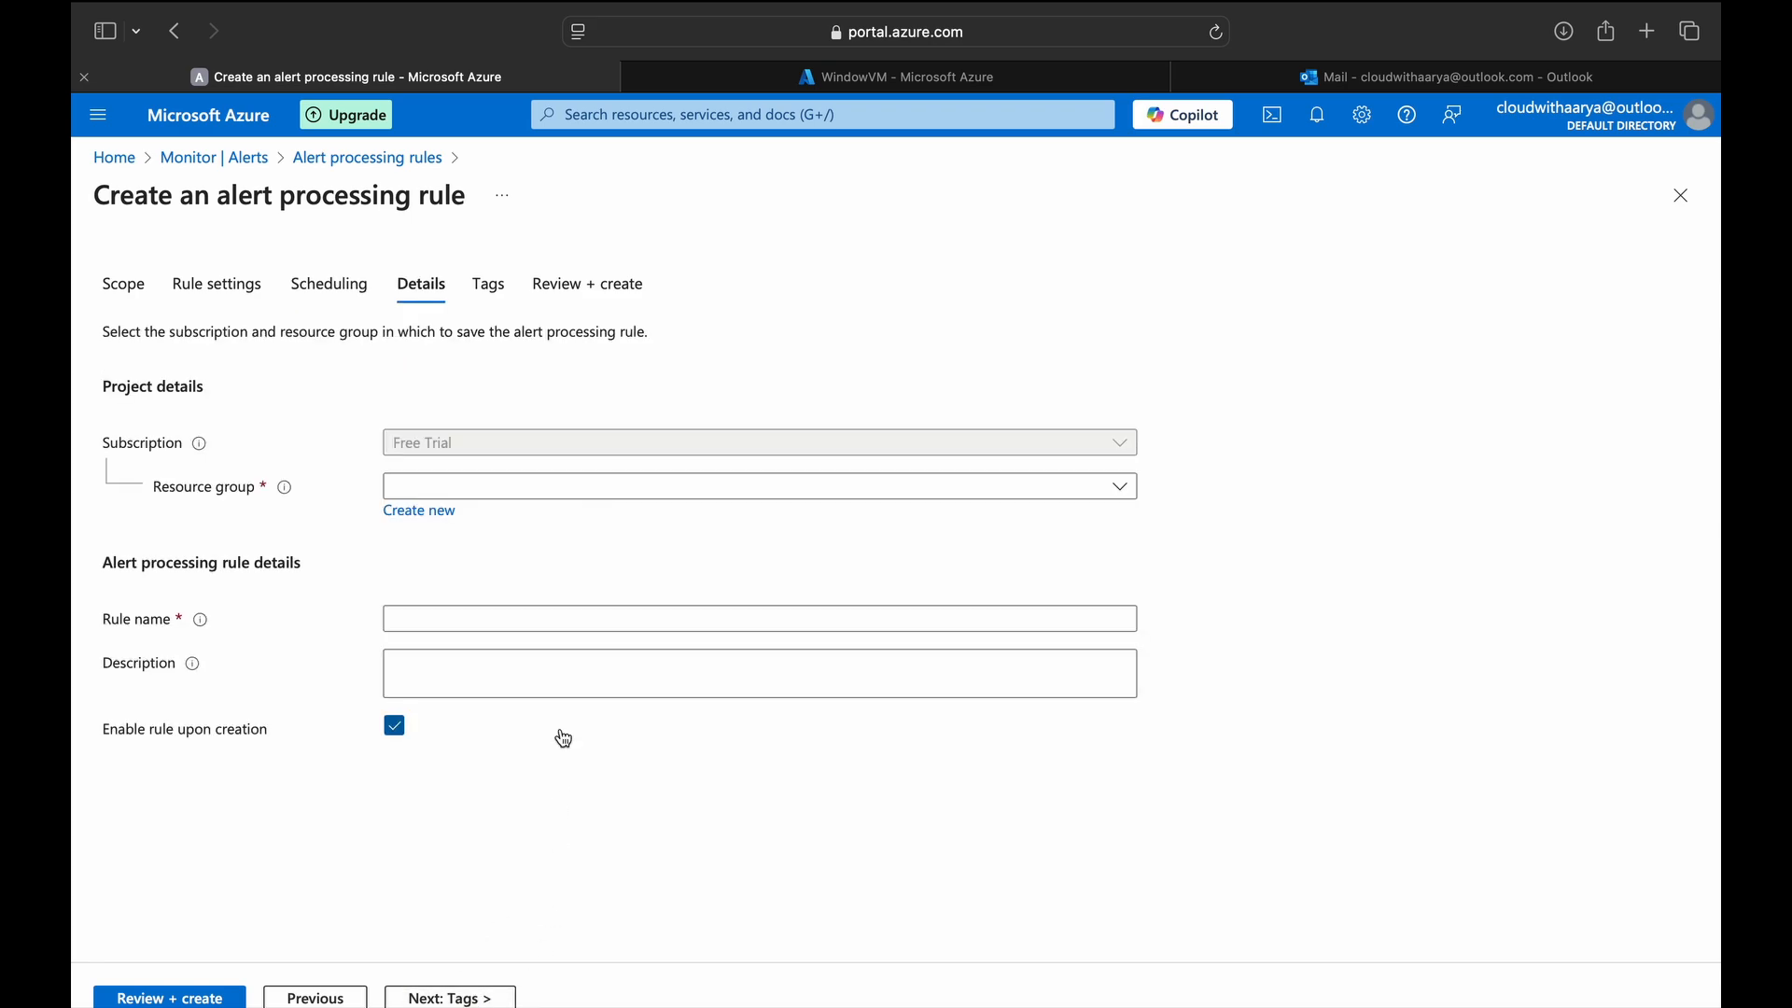
- Save the rule in resource group WindowRG under the name "Suppress Notifications from Windows RG", leave the tags empty, and create it
left_click(588, 487)
left_click(564, 644)
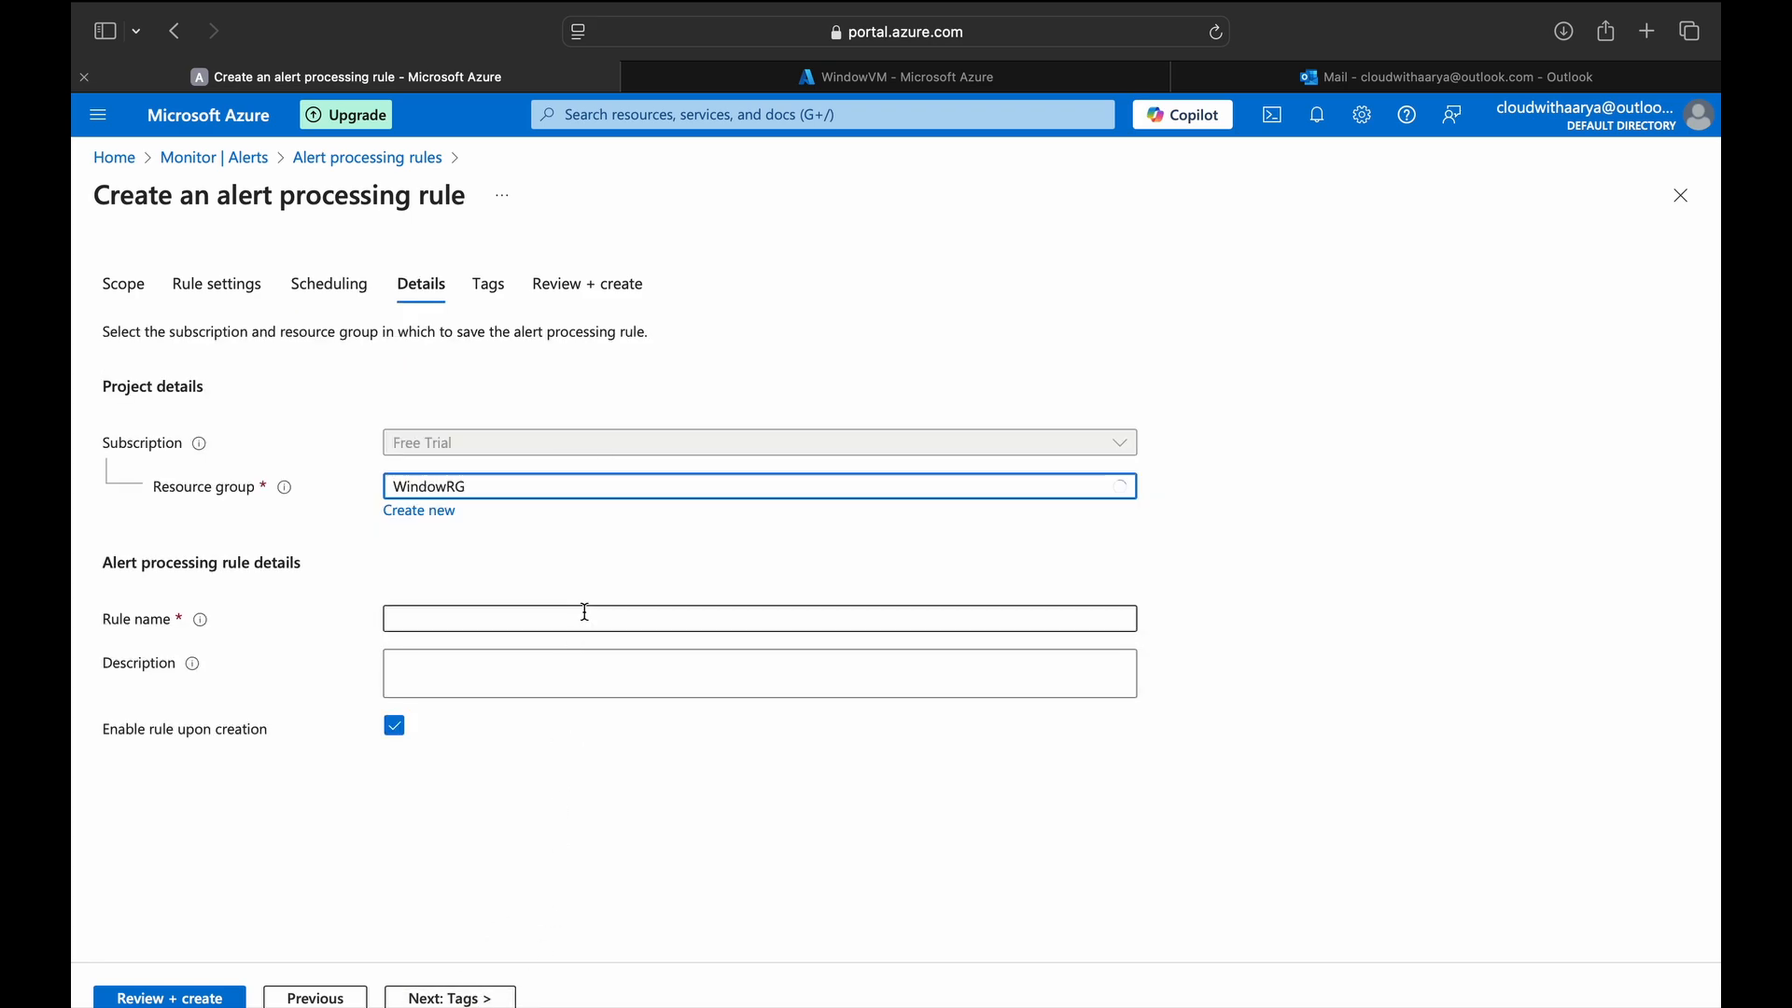
left_click(547, 615)
type("Suppres")
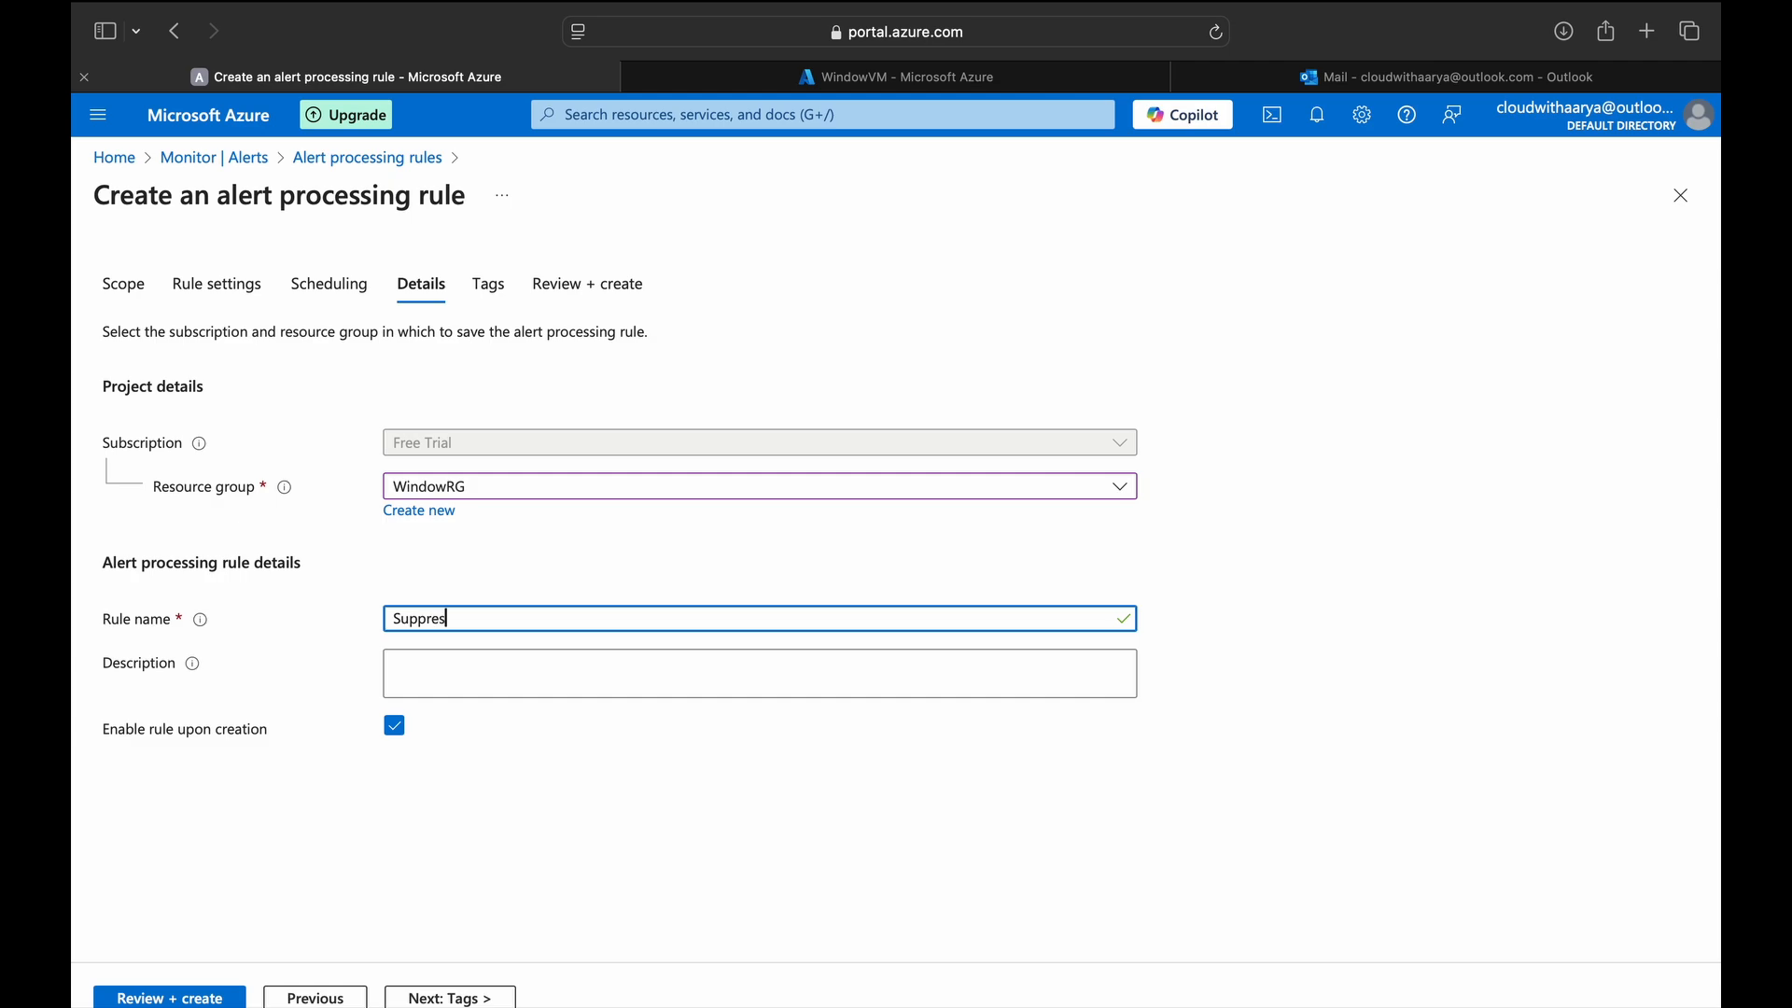
type("s Notifications from Windows RG")
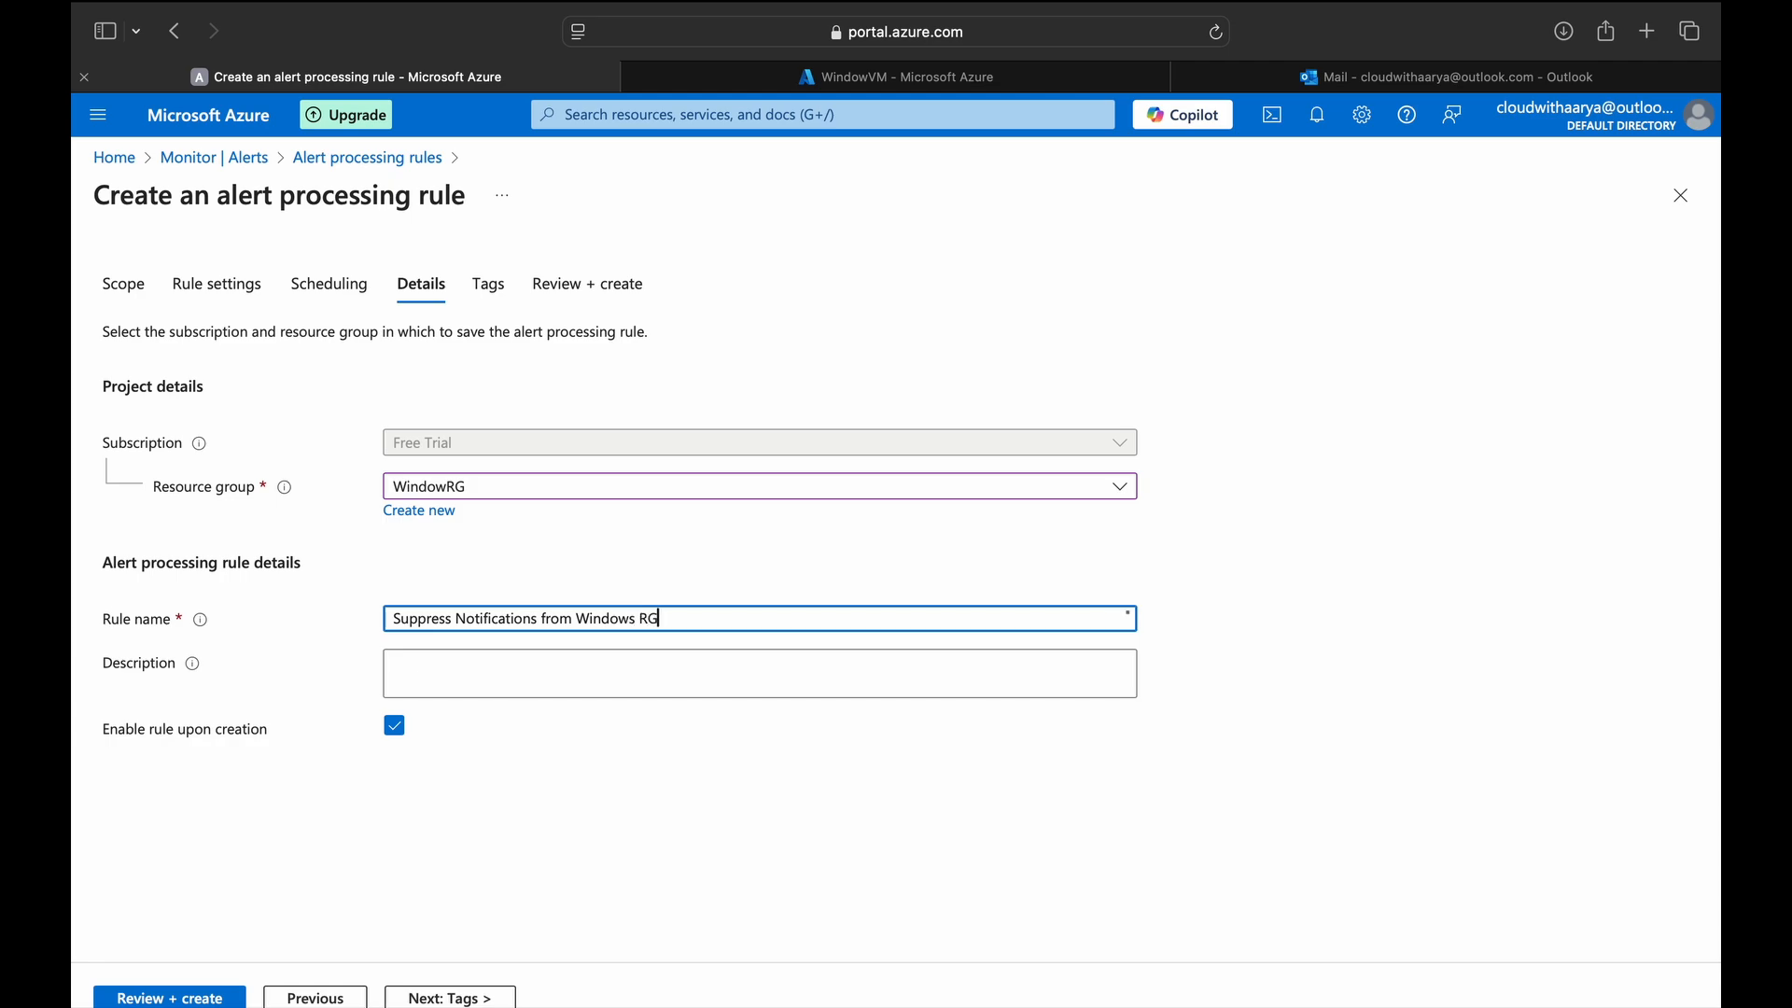
left_click(444, 998)
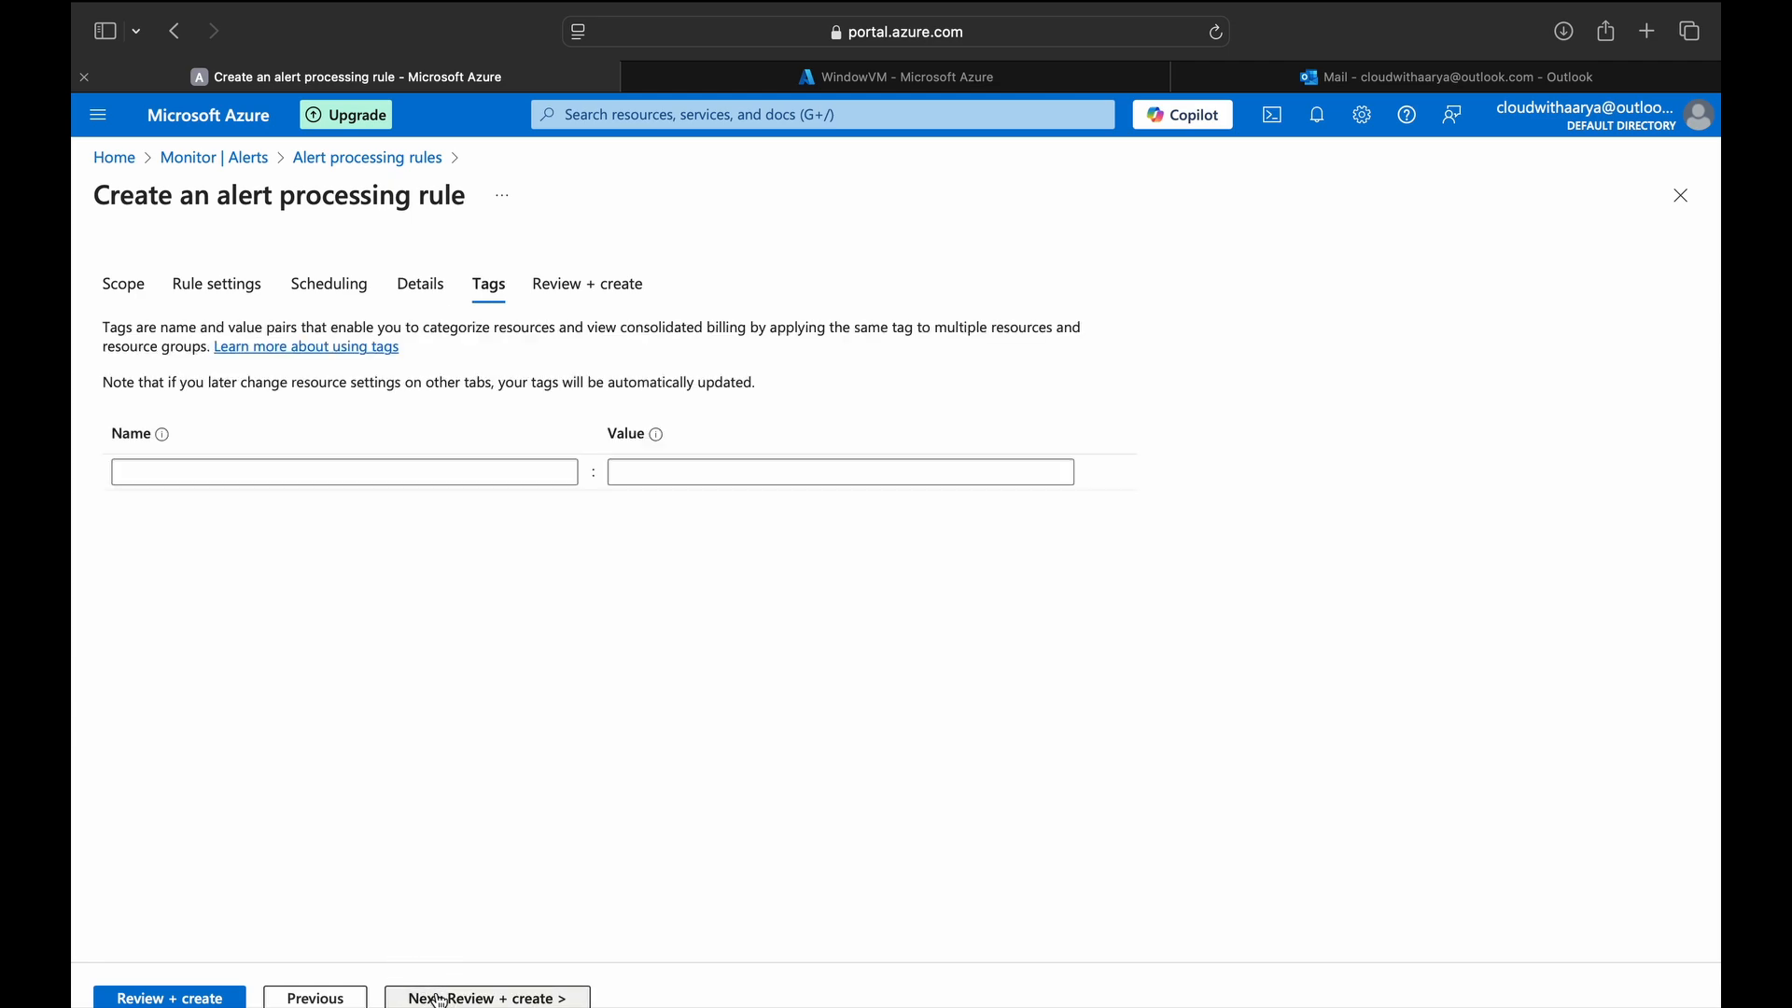
left_click(444, 999)
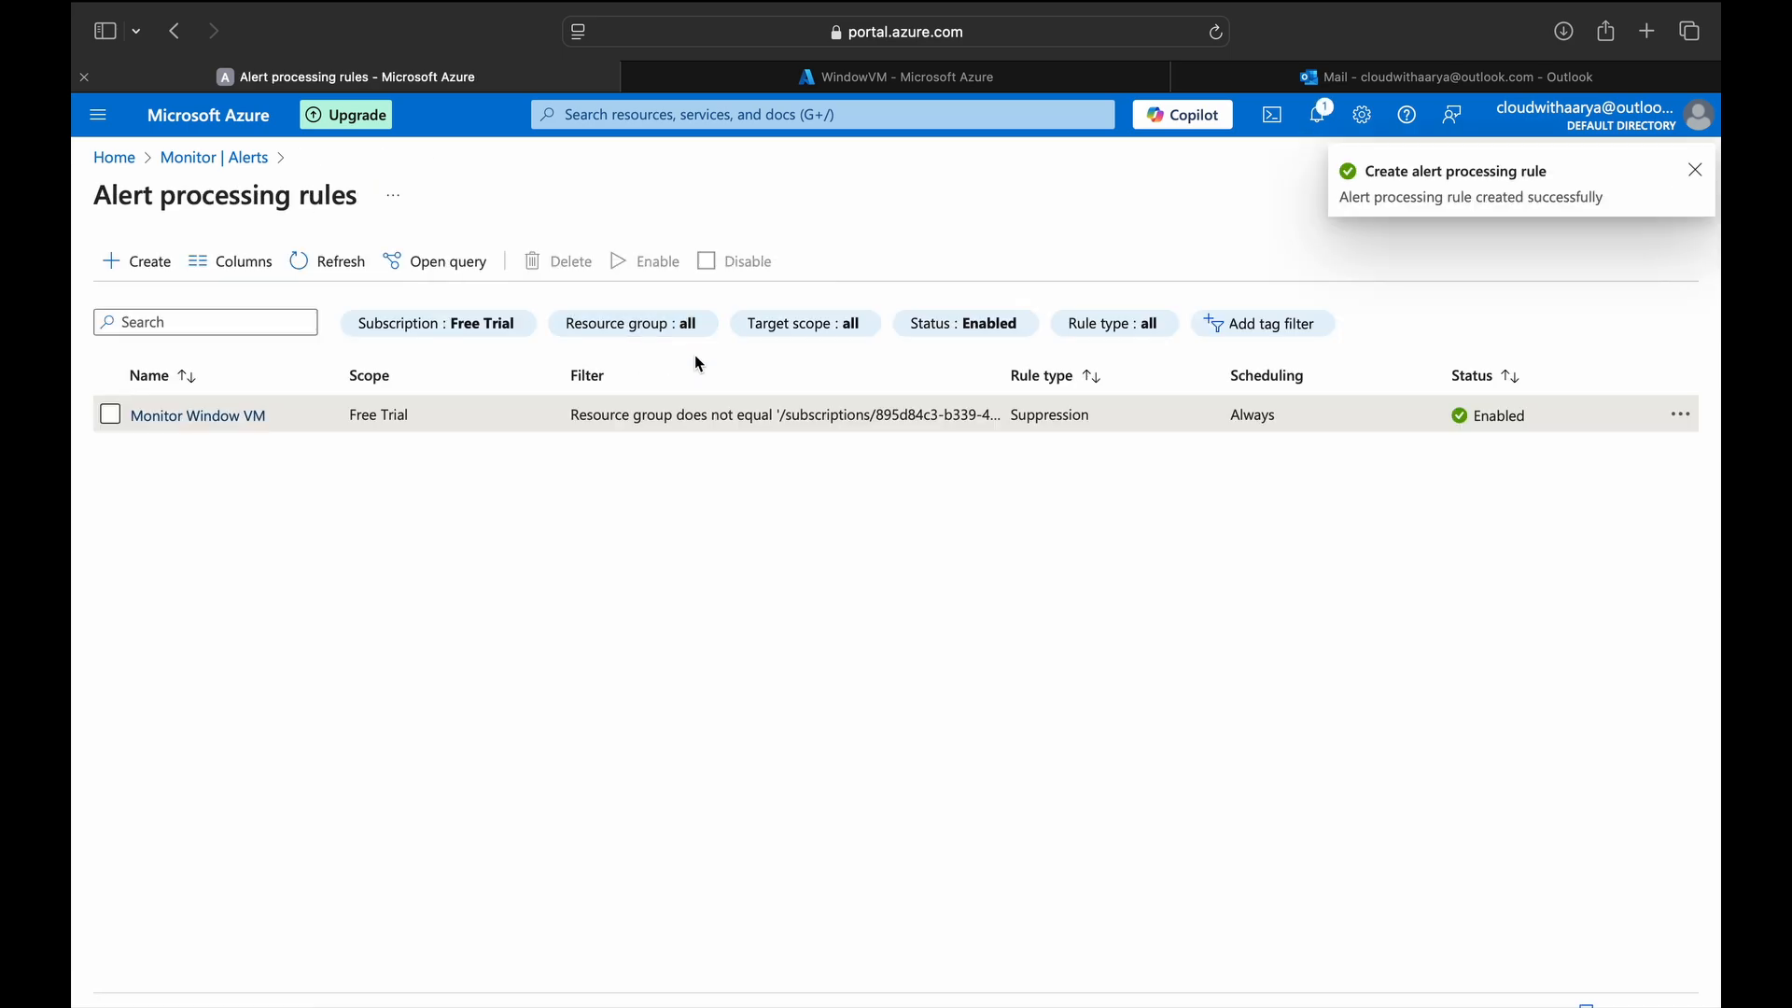
- Stop the linuxvm and WindowVM virtual machines and confirm the operation
left_click(821, 77)
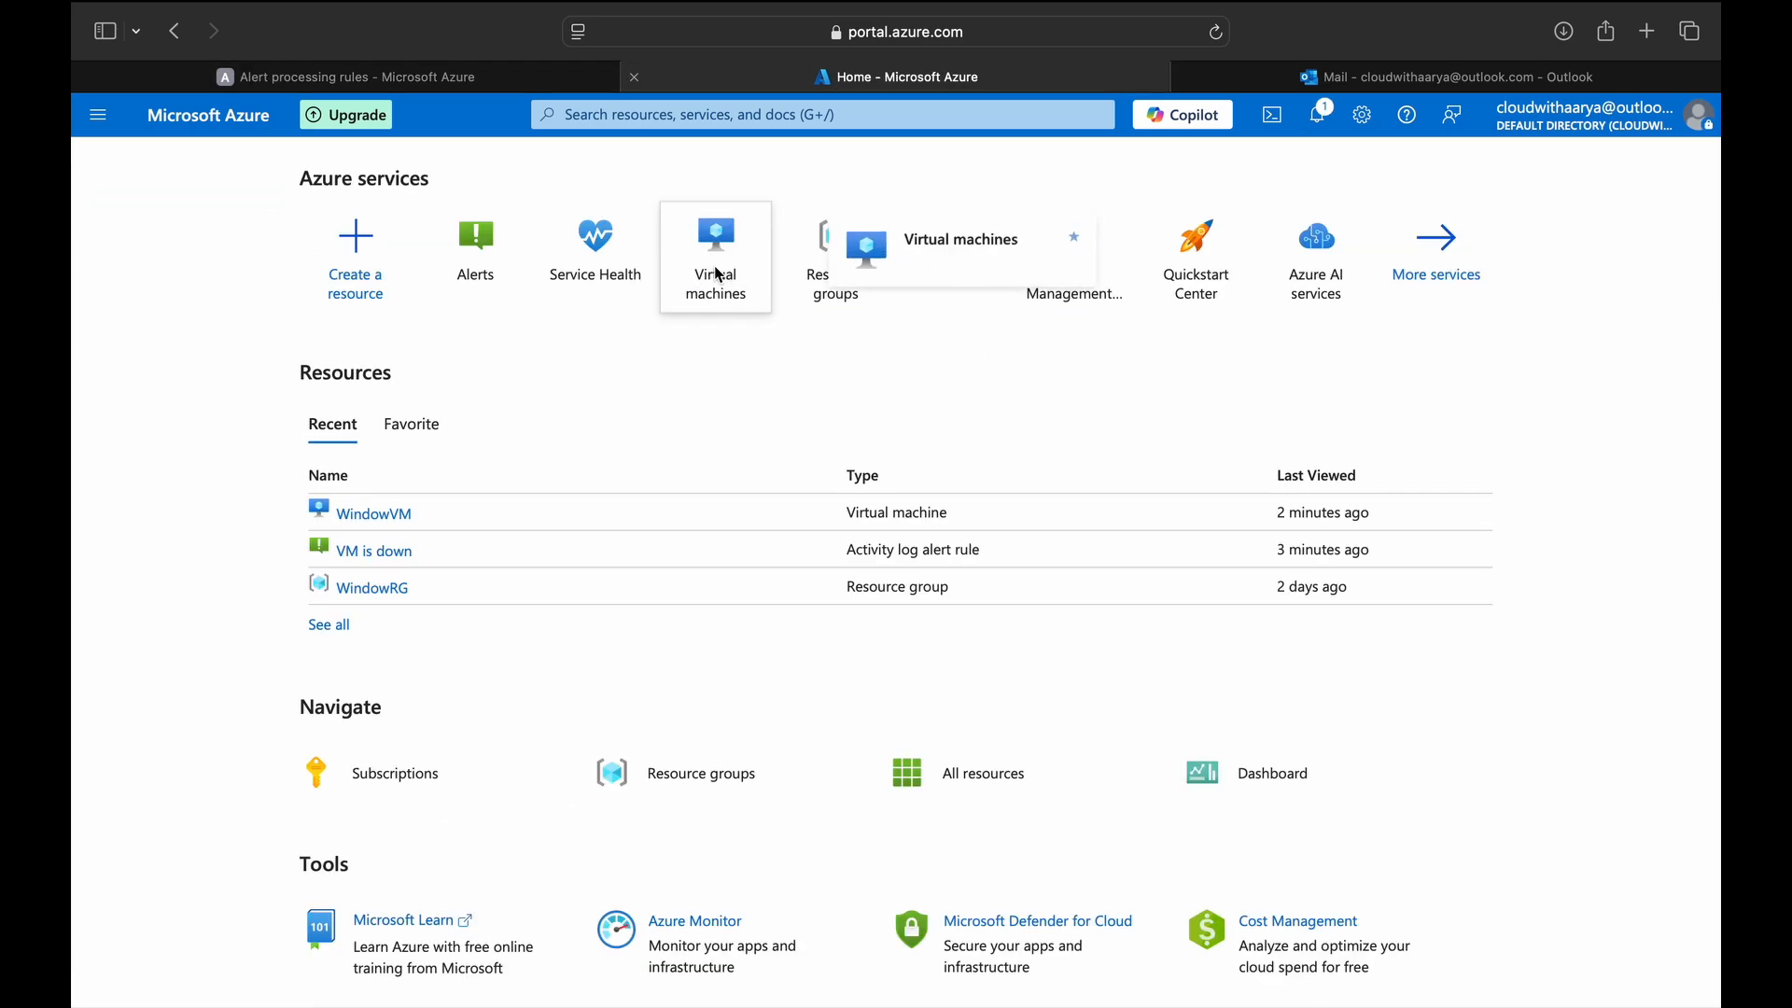
left_click(718, 266)
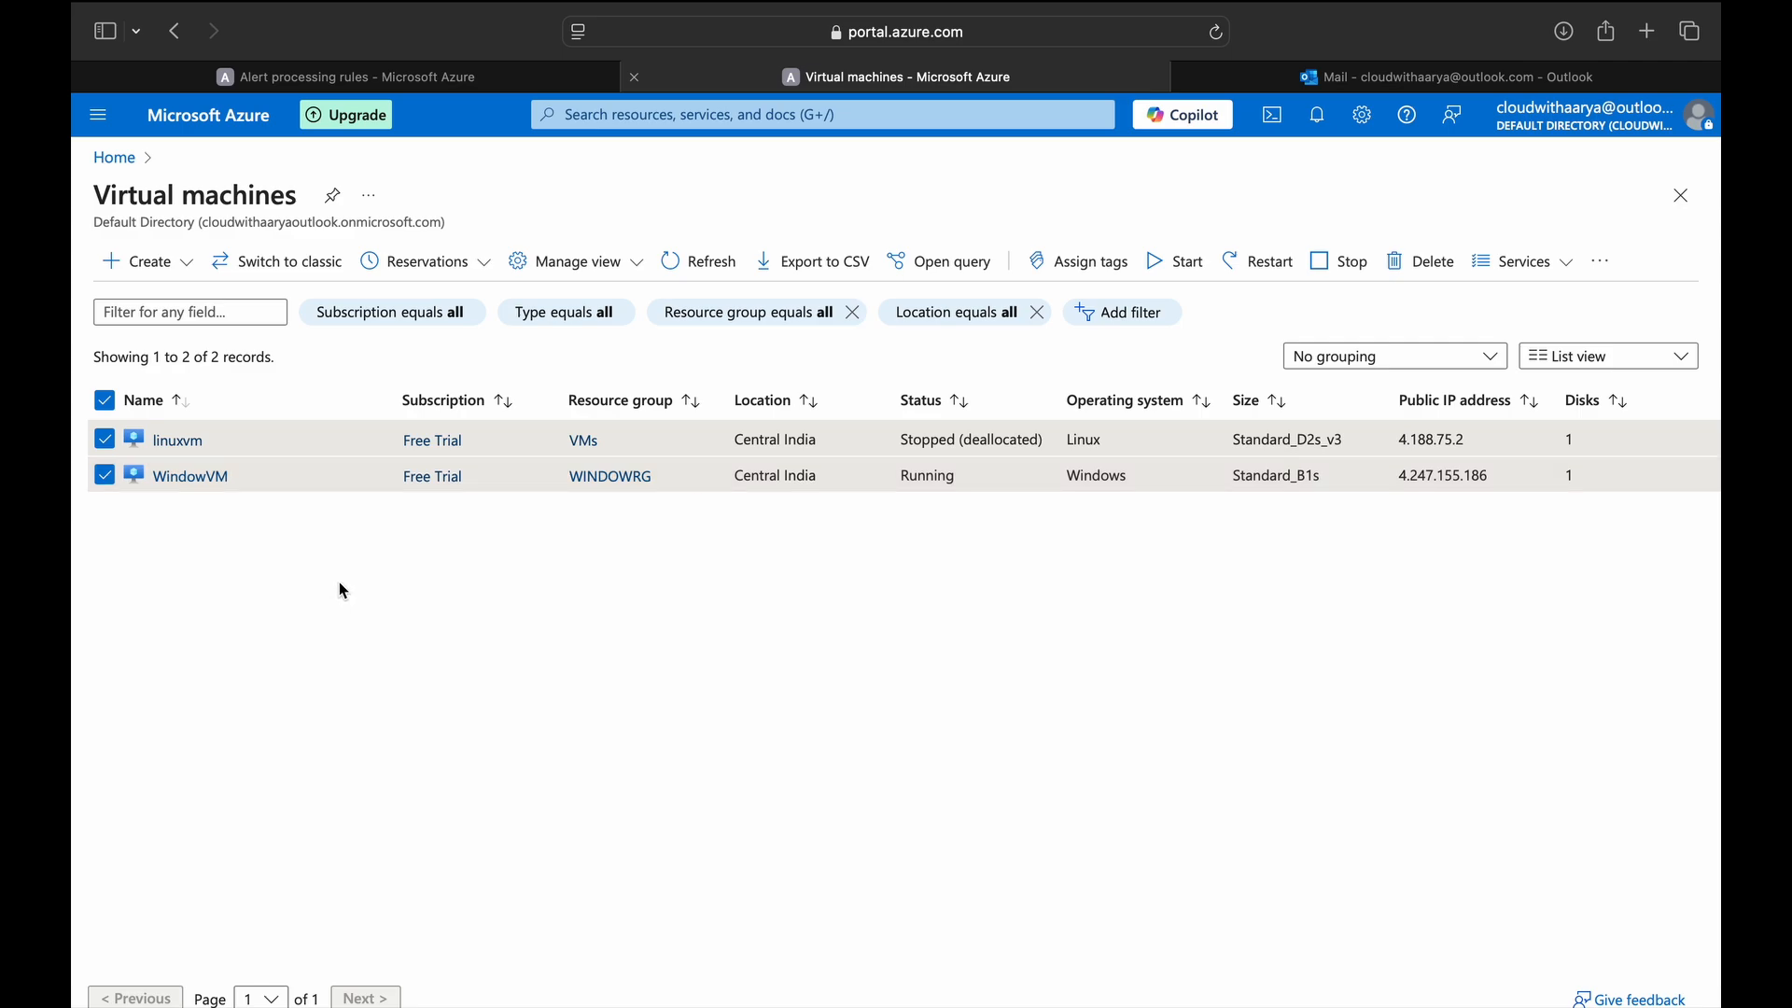
left_click(1349, 273)
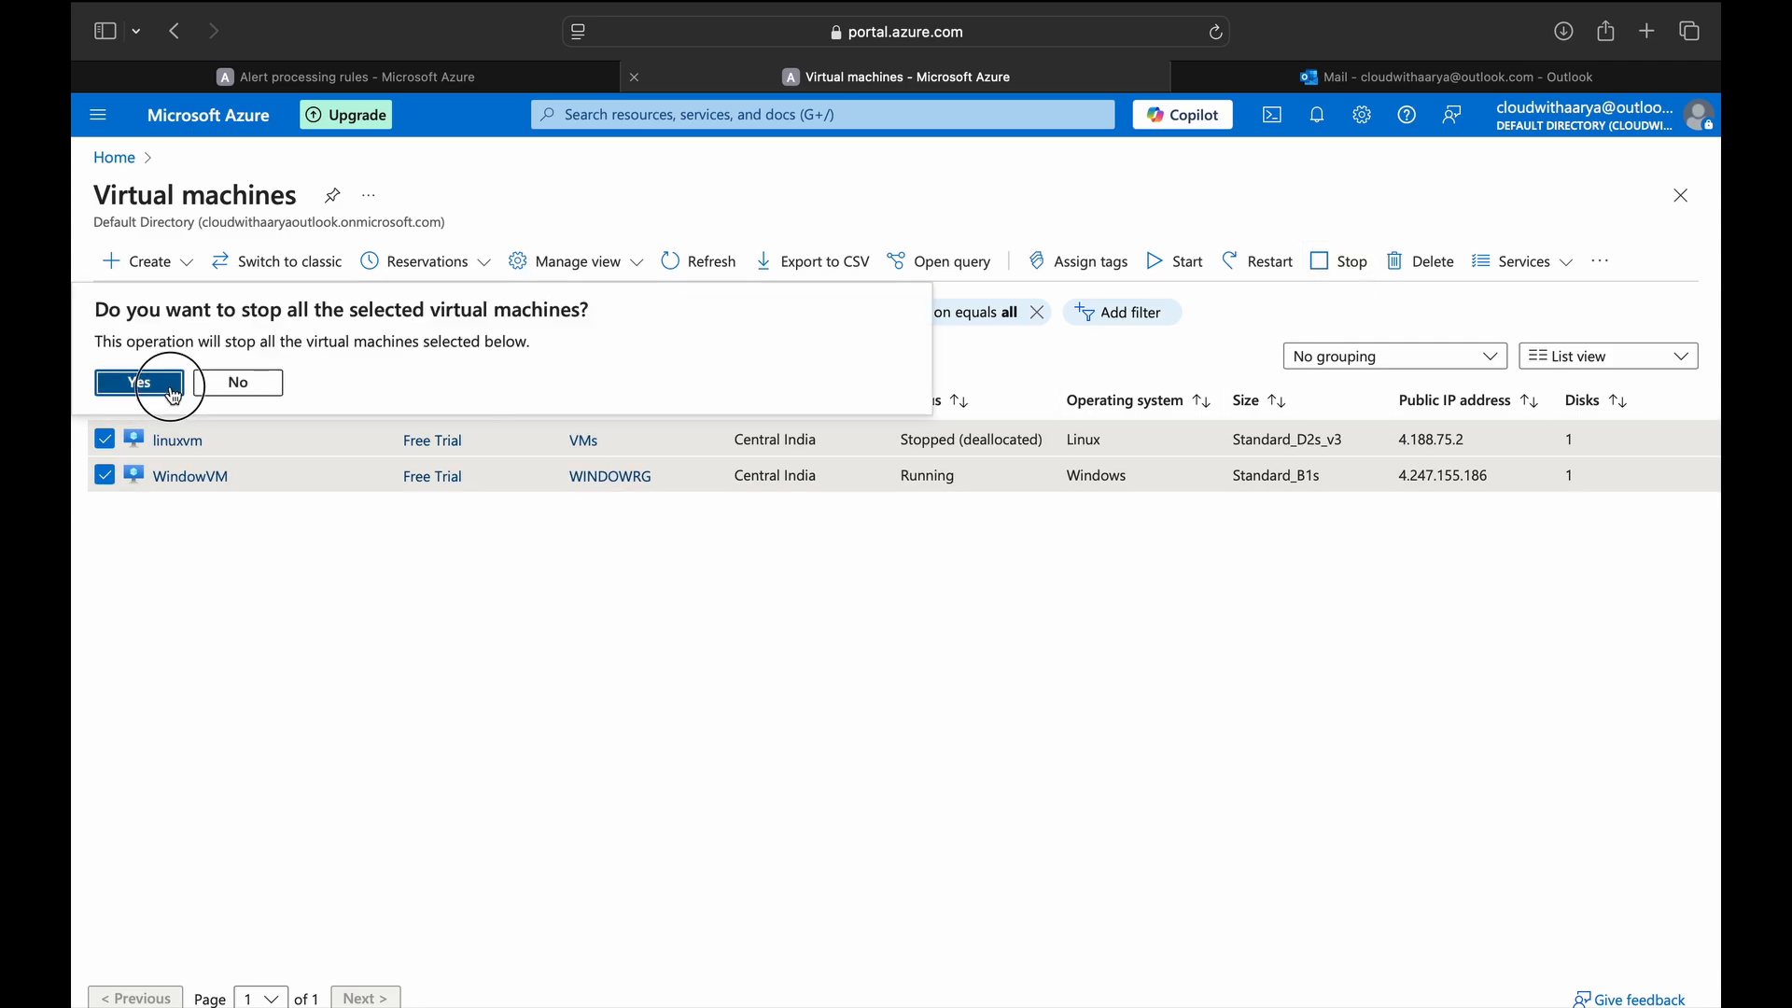
left_click(170, 387)
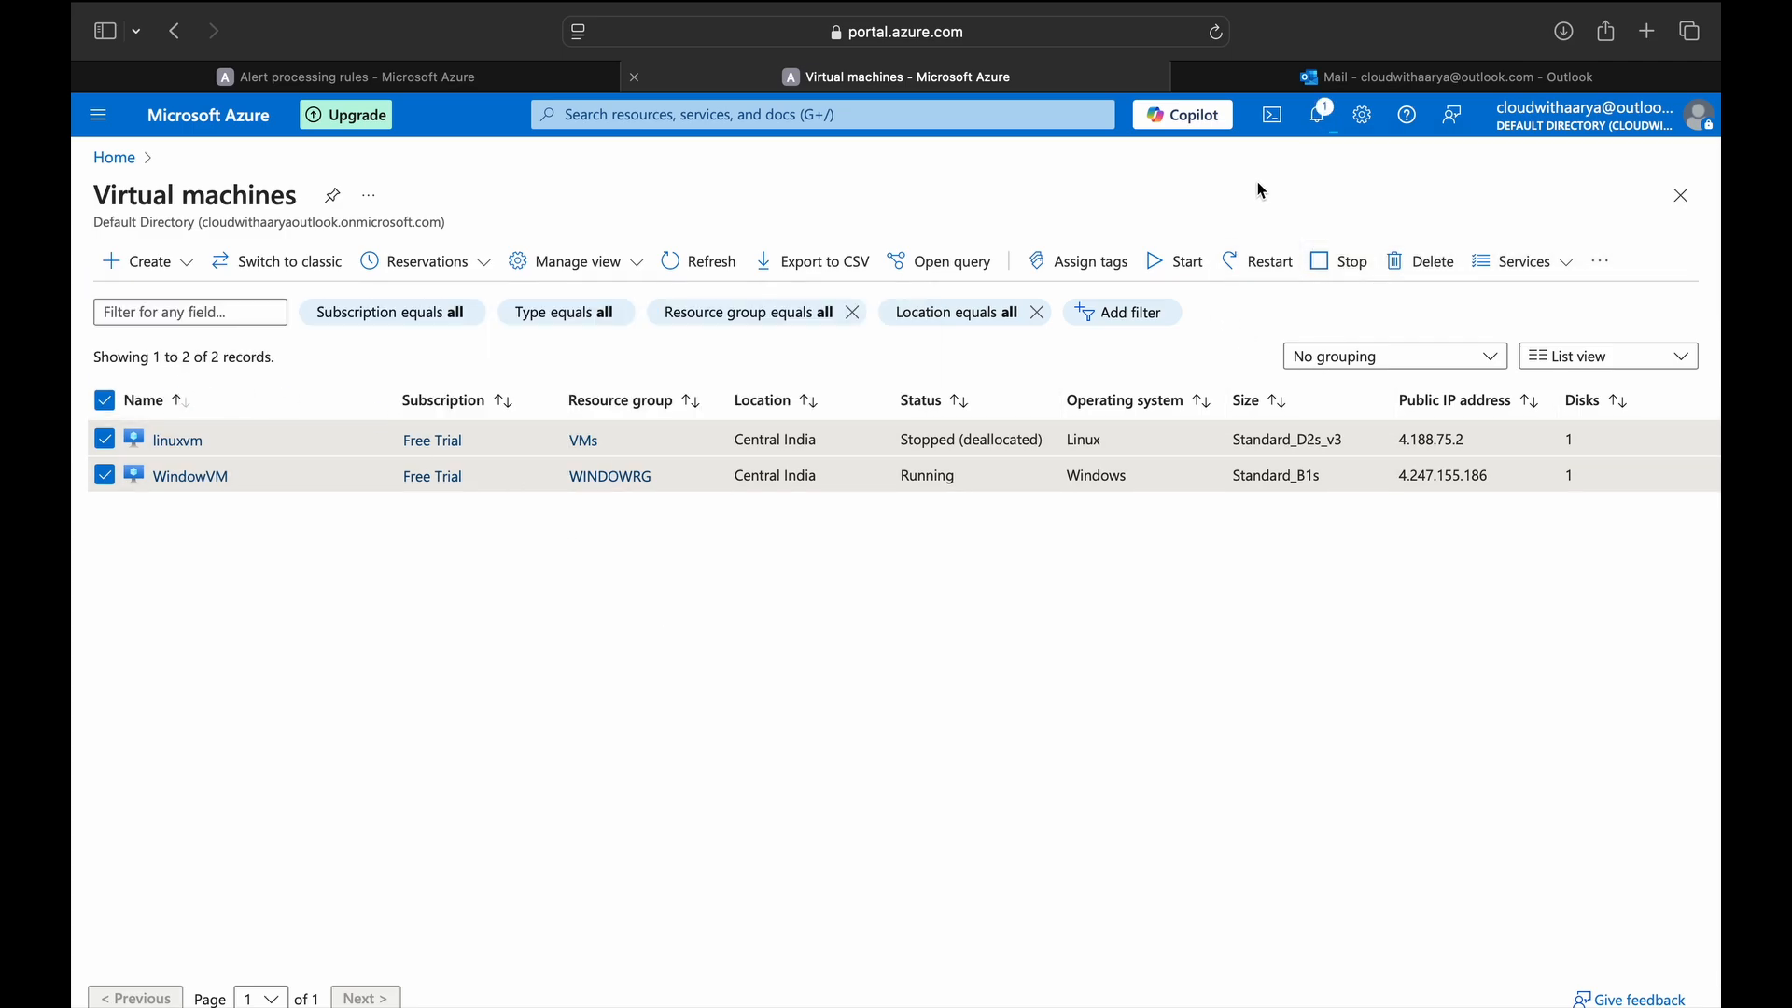
- Check the new alert processing rule's entry, and examine the refreshed list of fired alerts in Monitor
key("ctrl+Tab")
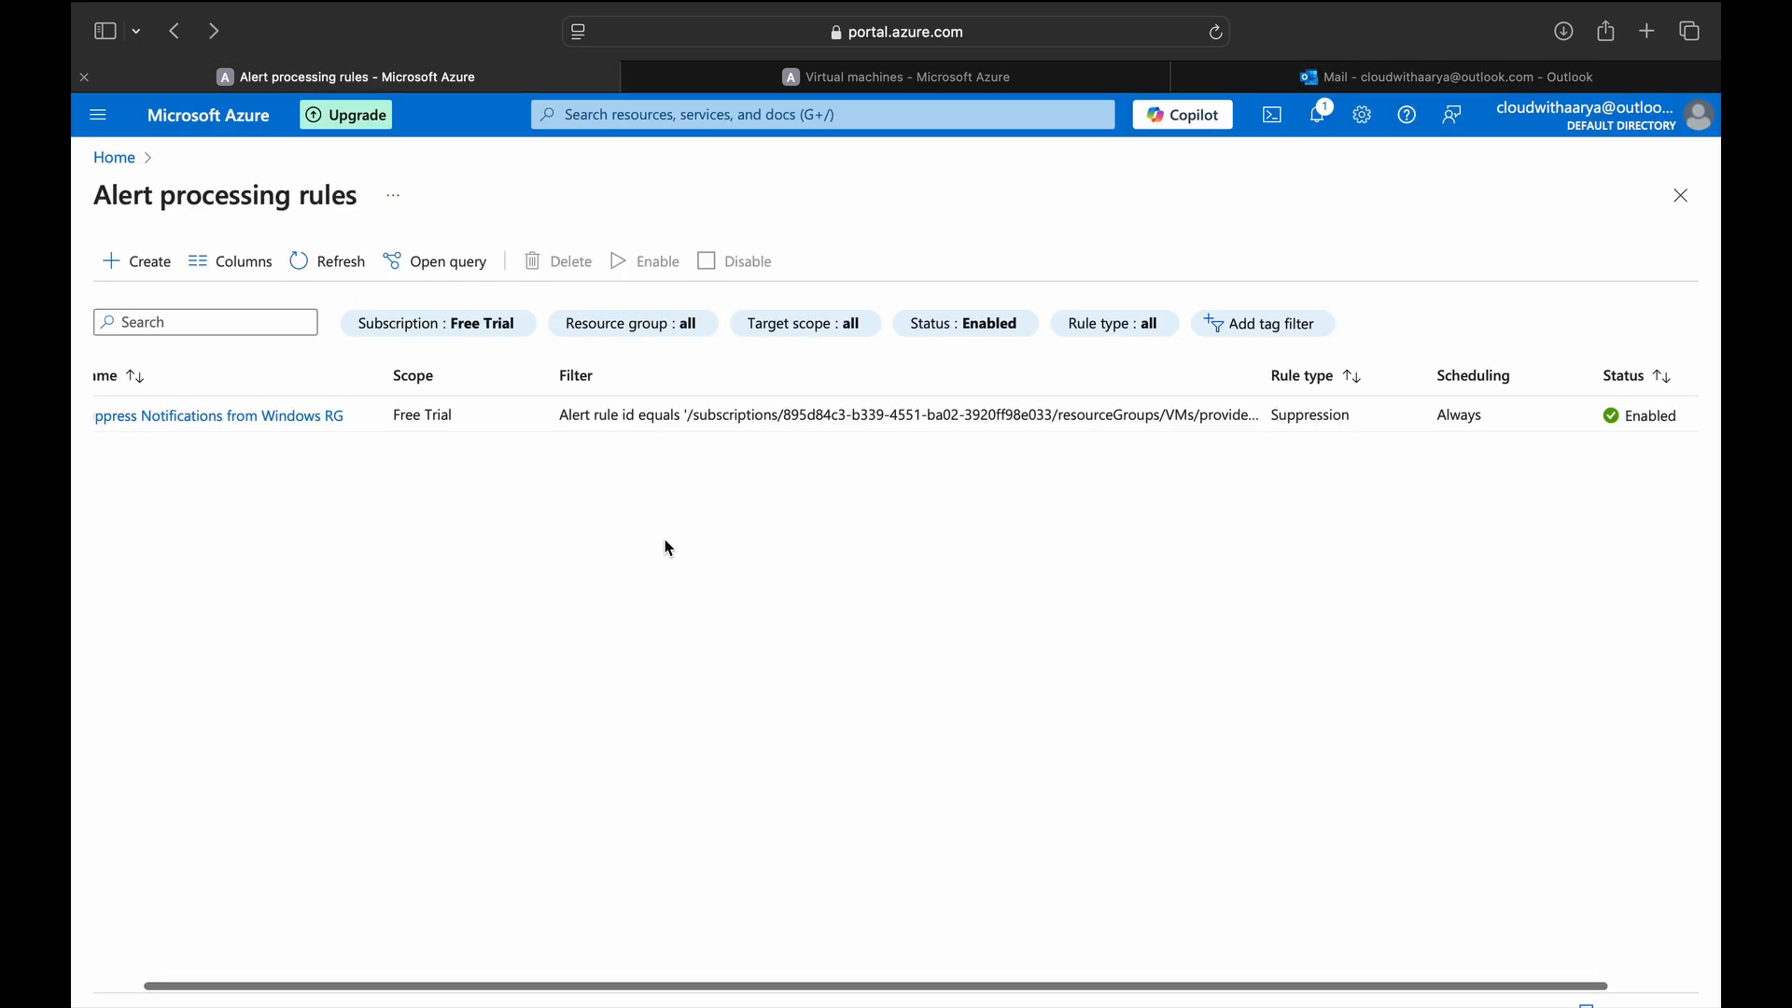
scroll(667, 548, "left", 1)
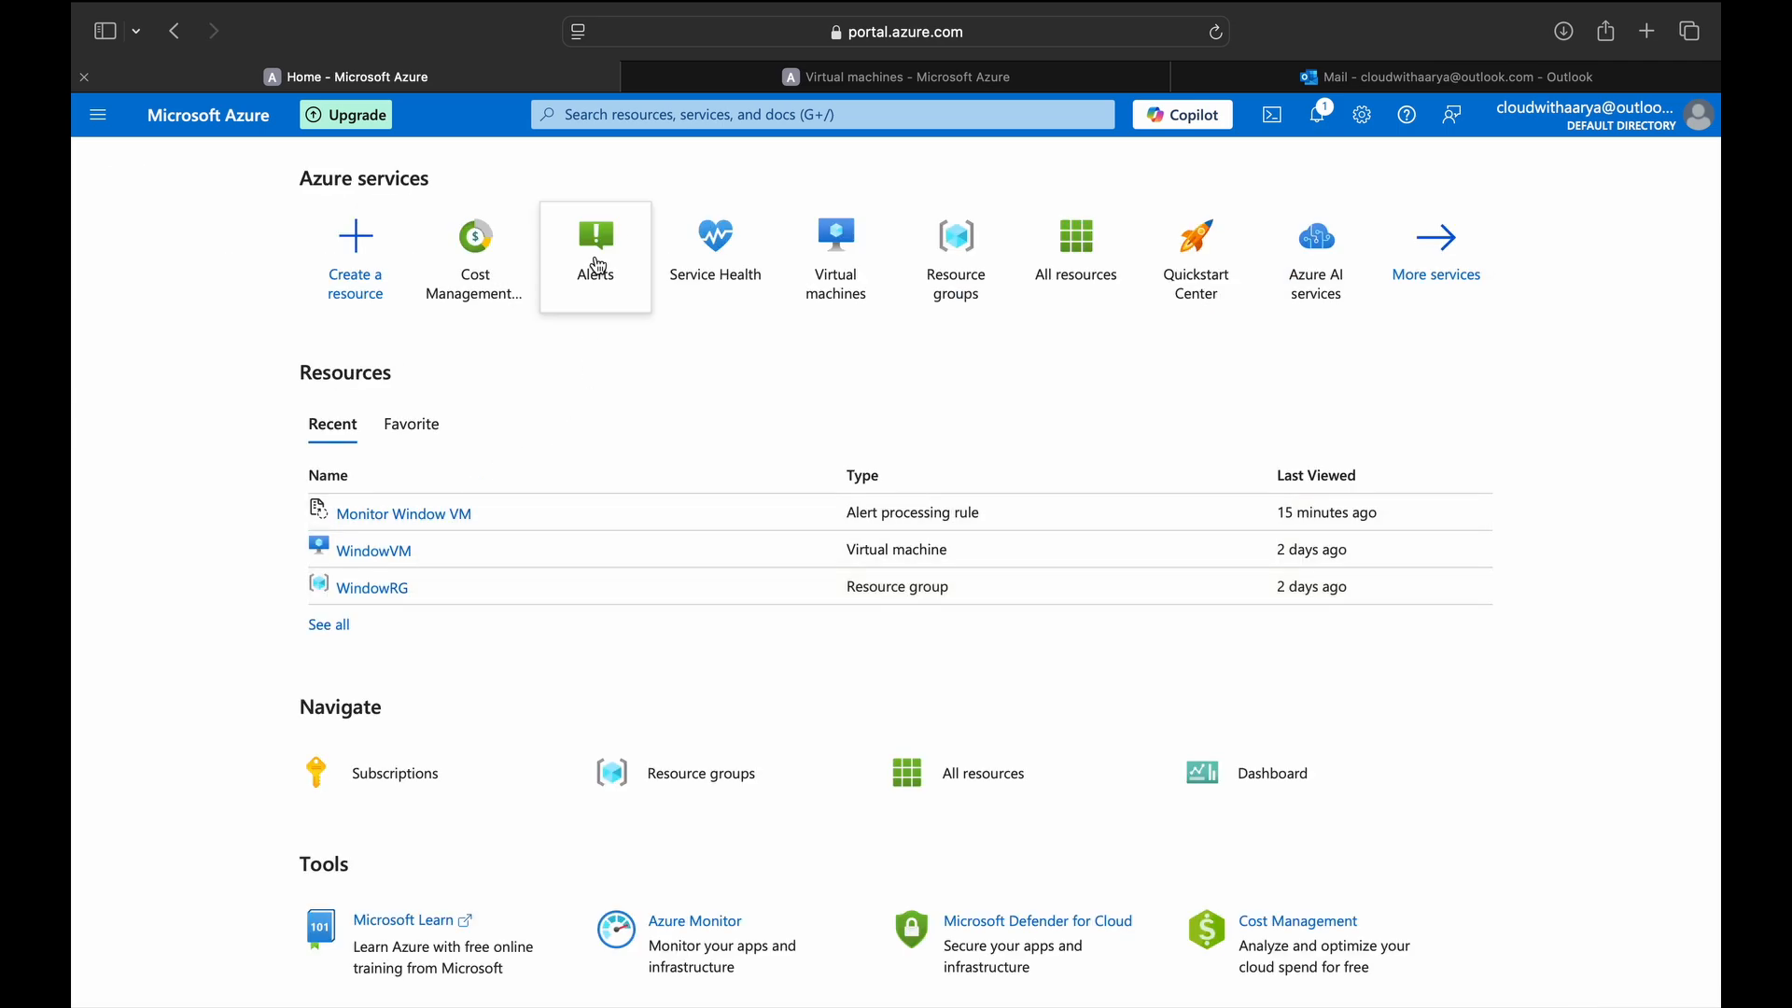
left_click(599, 268)
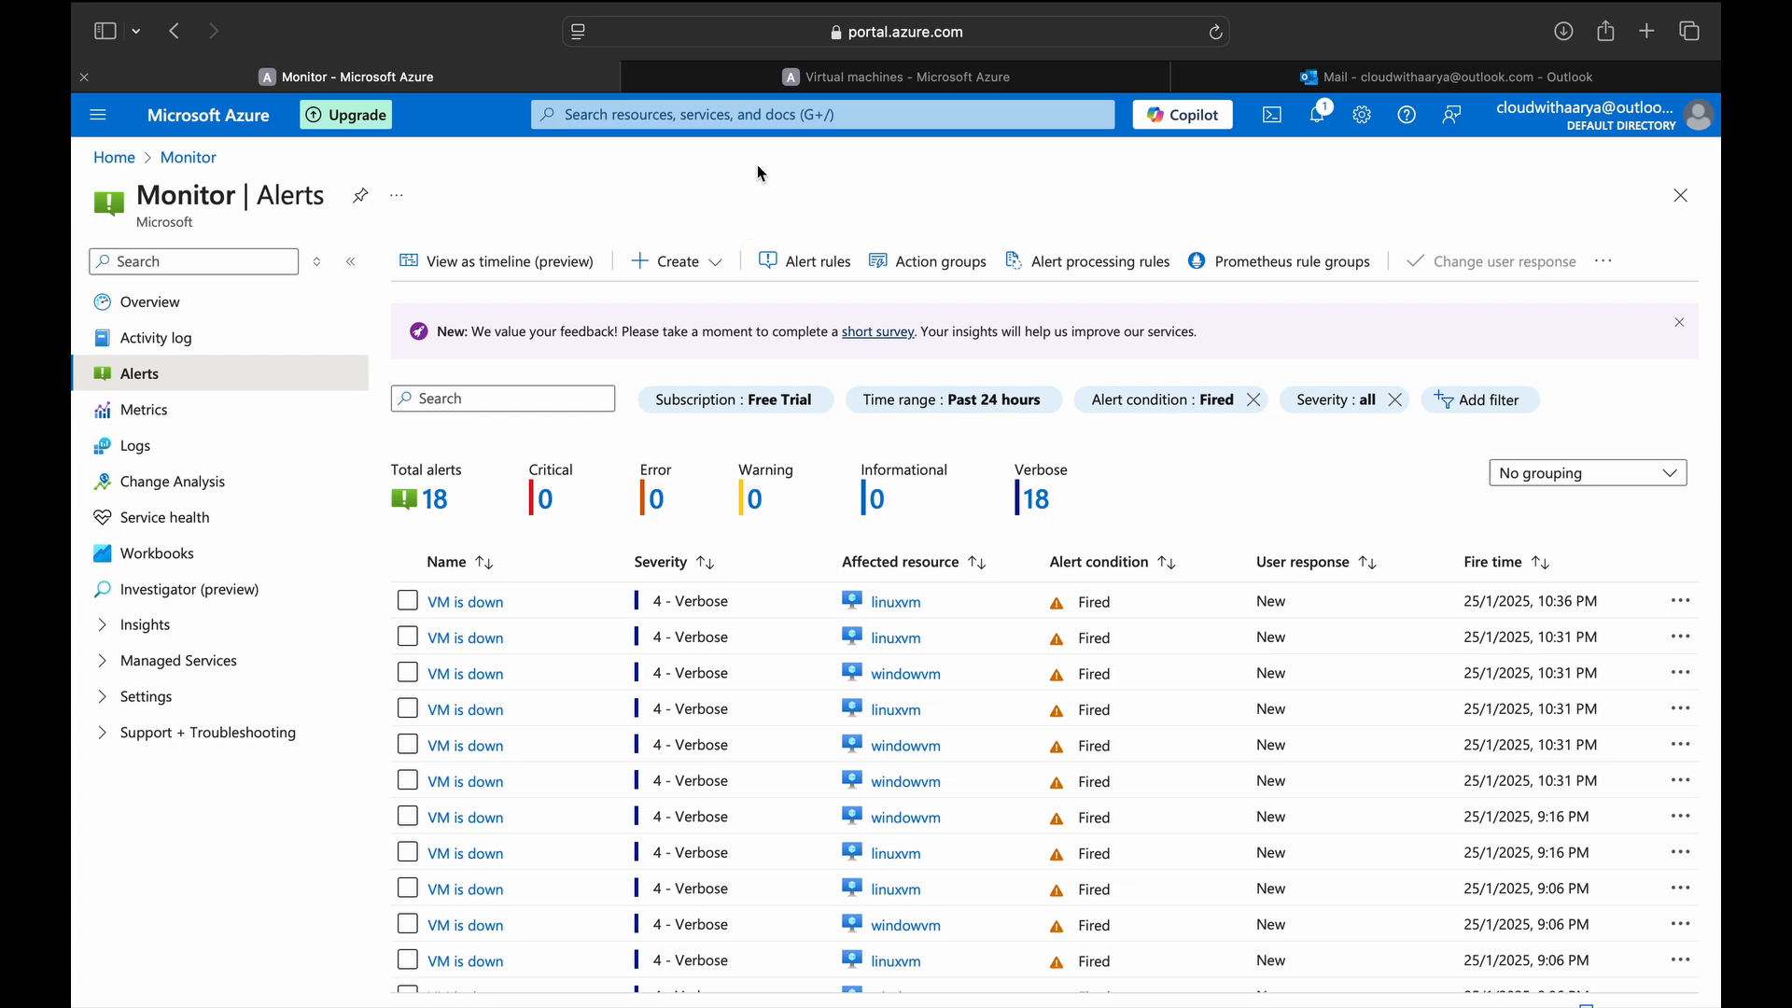
key("super+r")
scroll(634, 686, "down", 3)
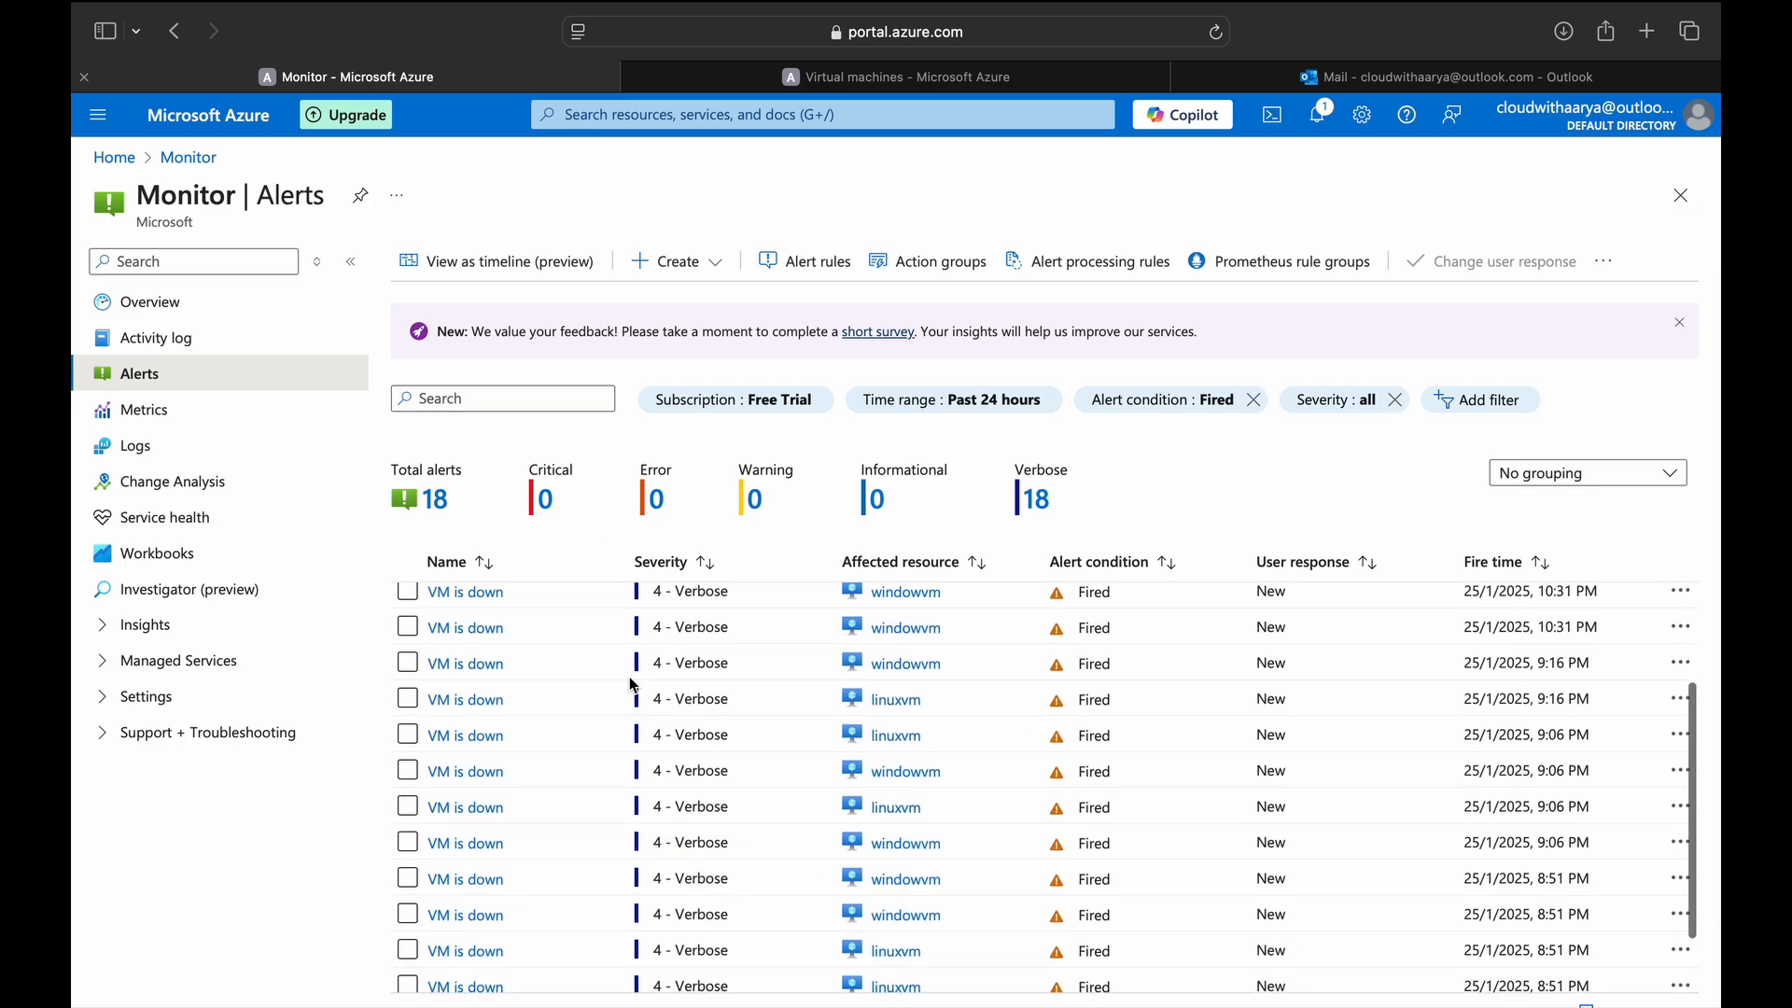
scroll(644, 690, "up", 3)
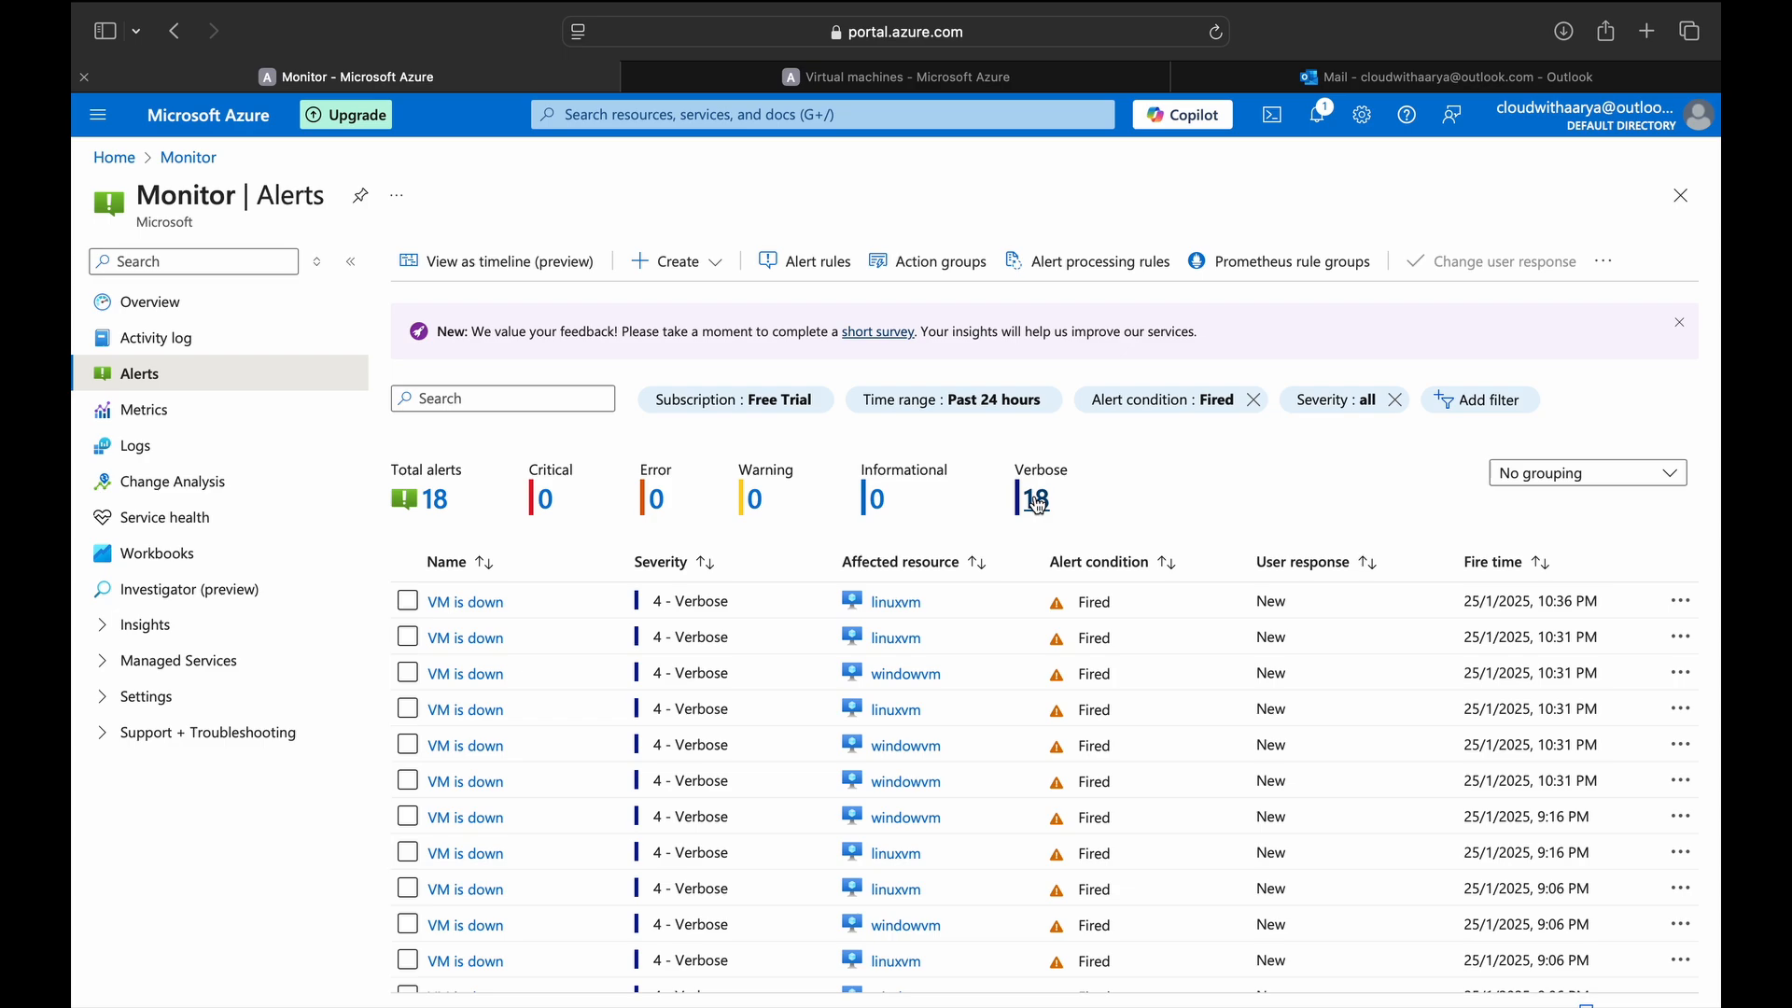
- Edit the "VM is down" alert rule to remove its Alert action group and save the change
left_click(823, 272)
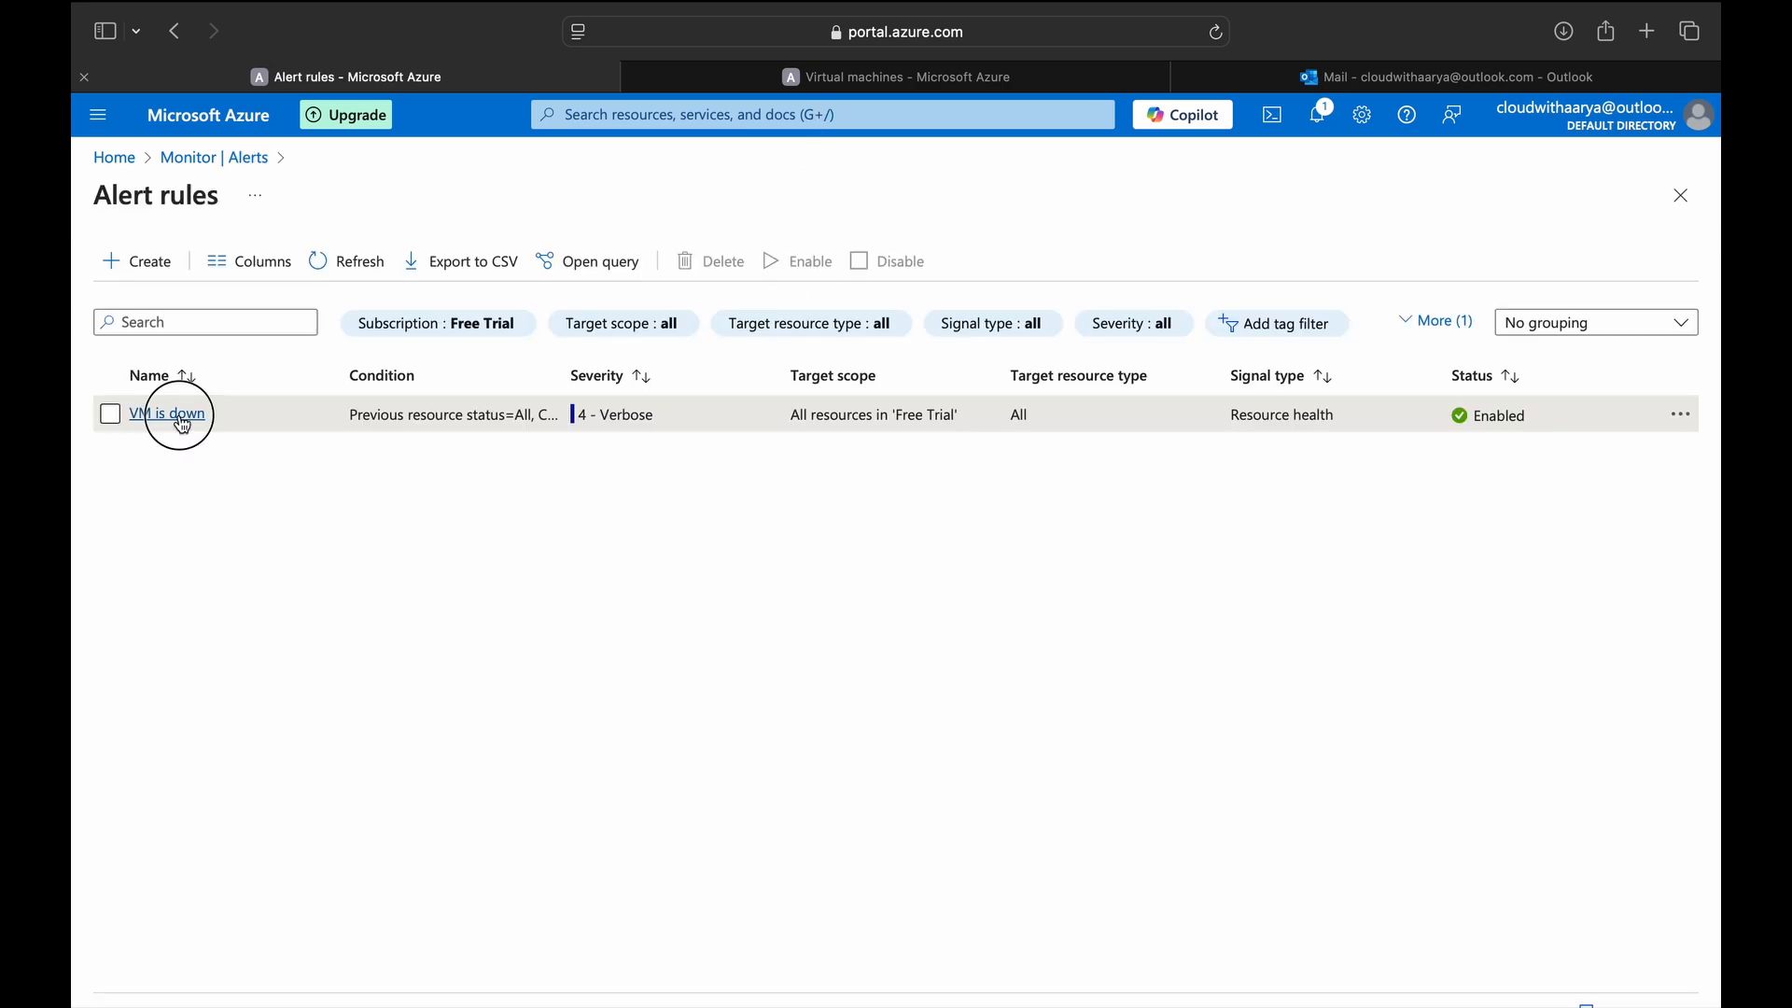
left_click(187, 418)
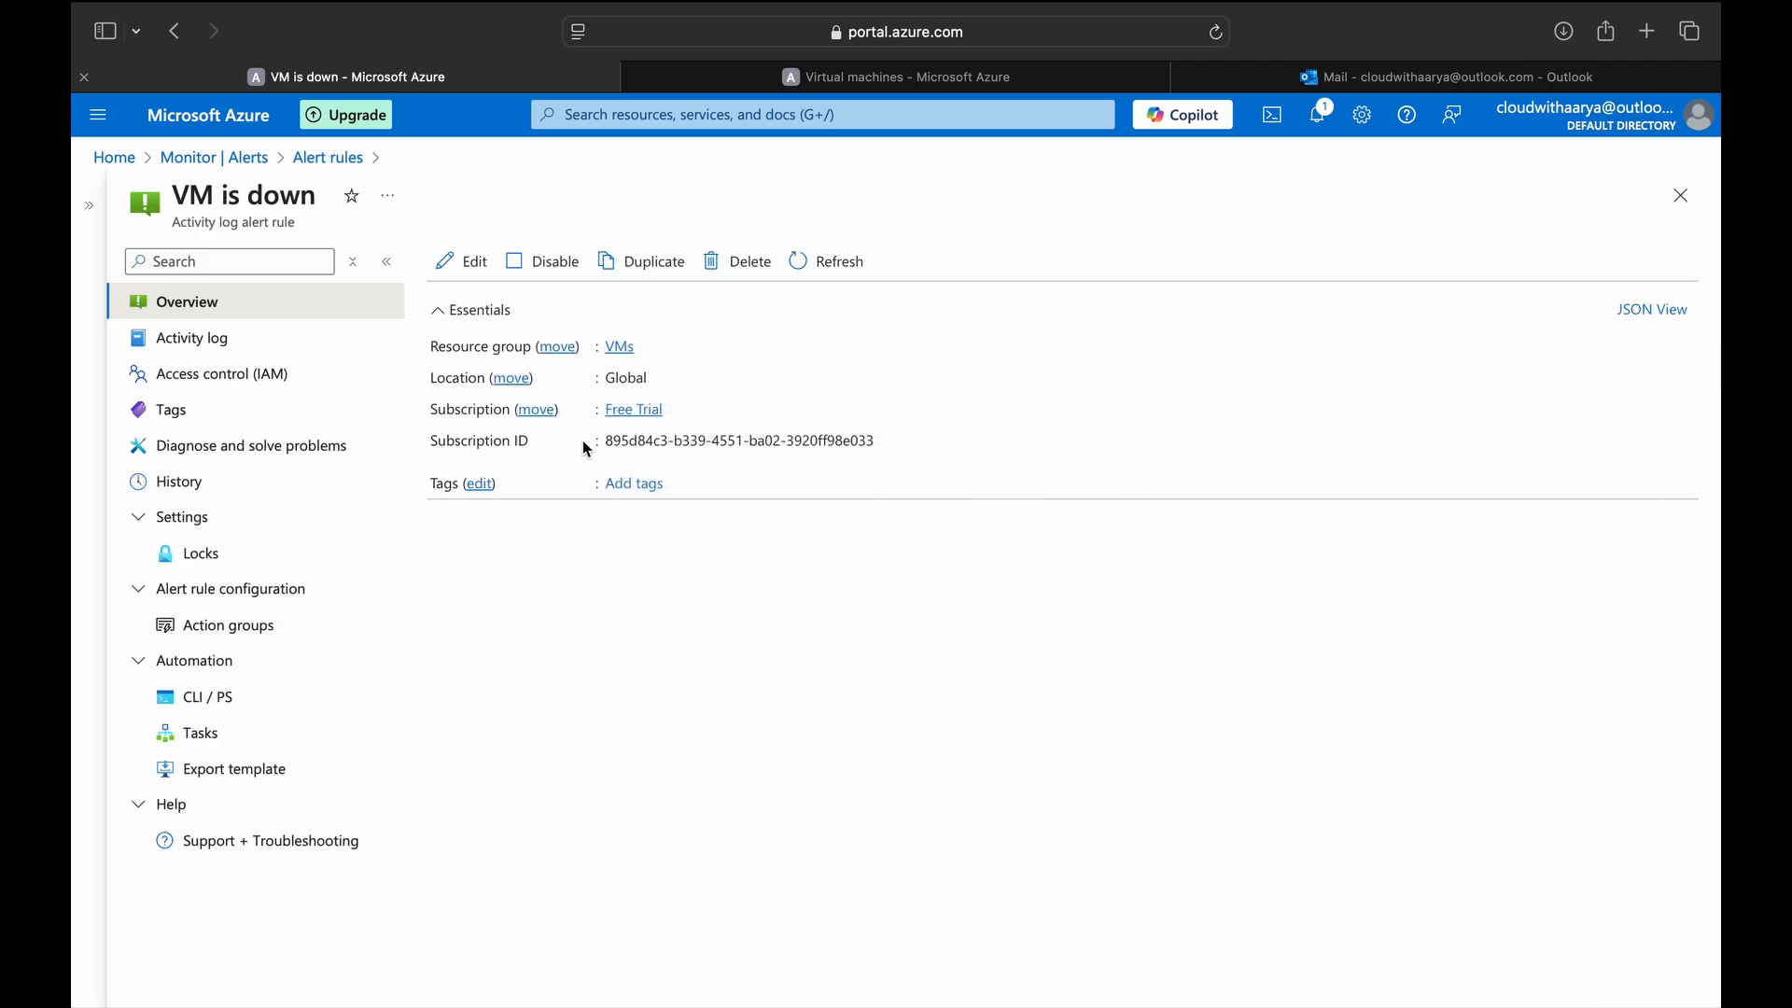
left_click(467, 278)
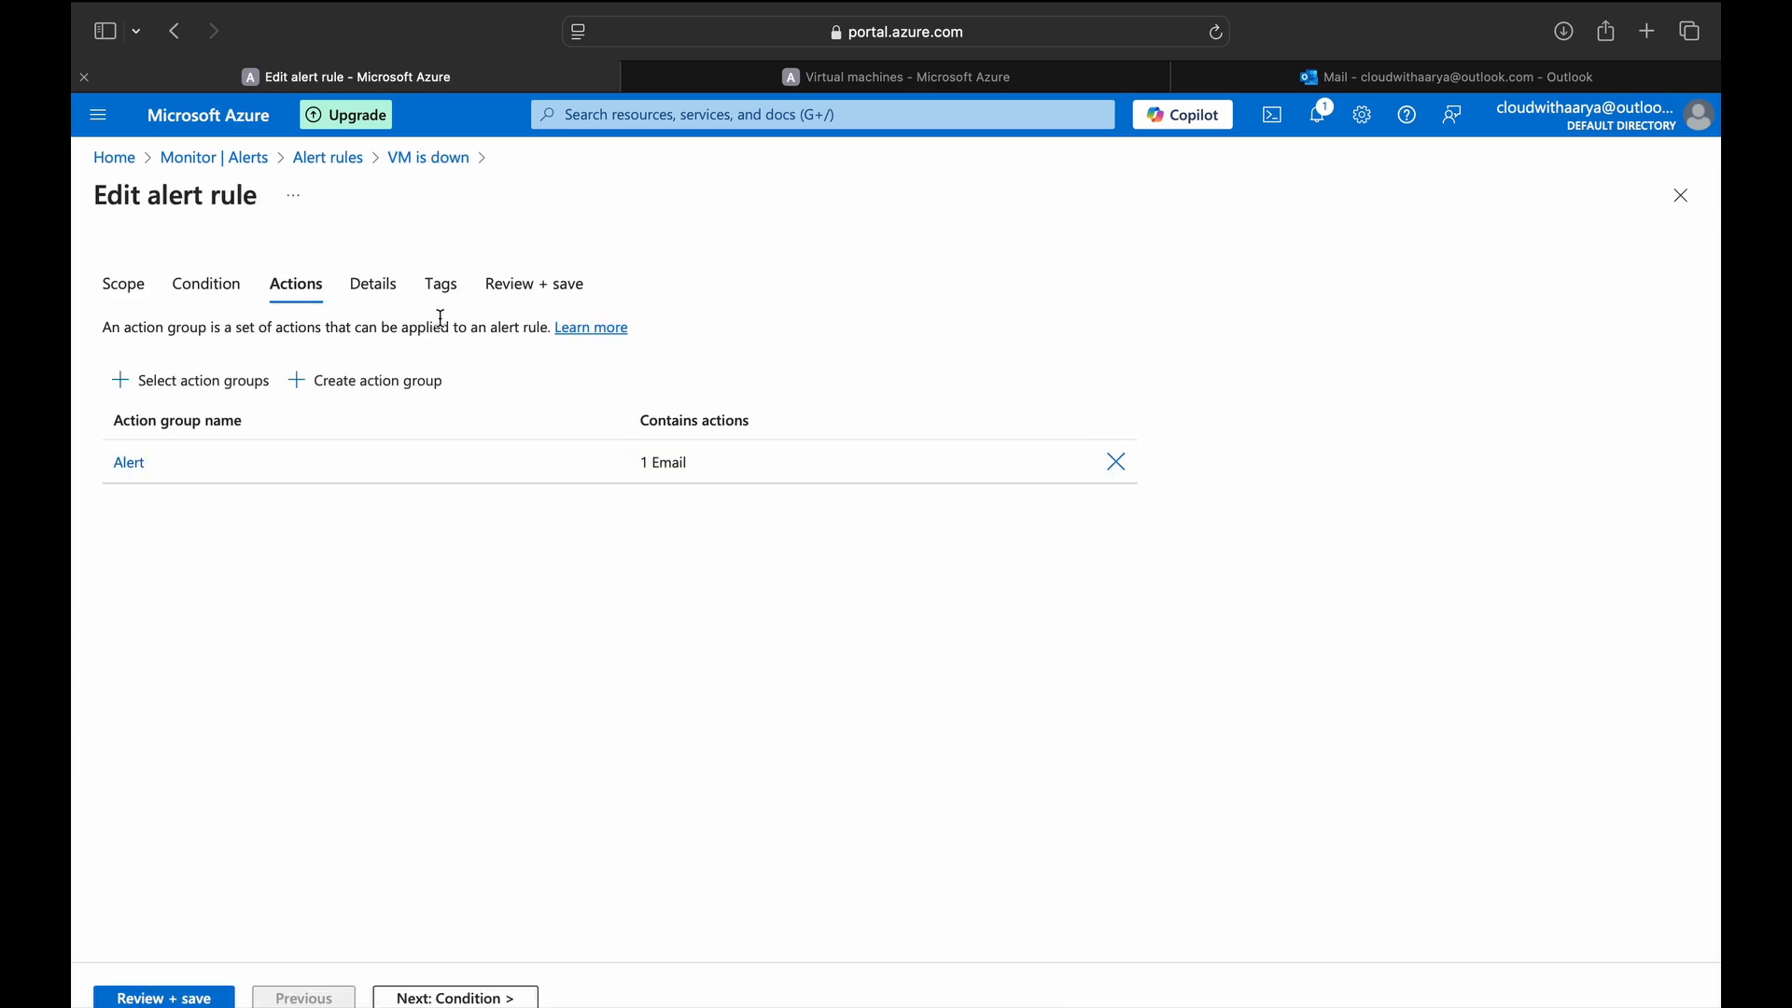
left_click(1121, 462)
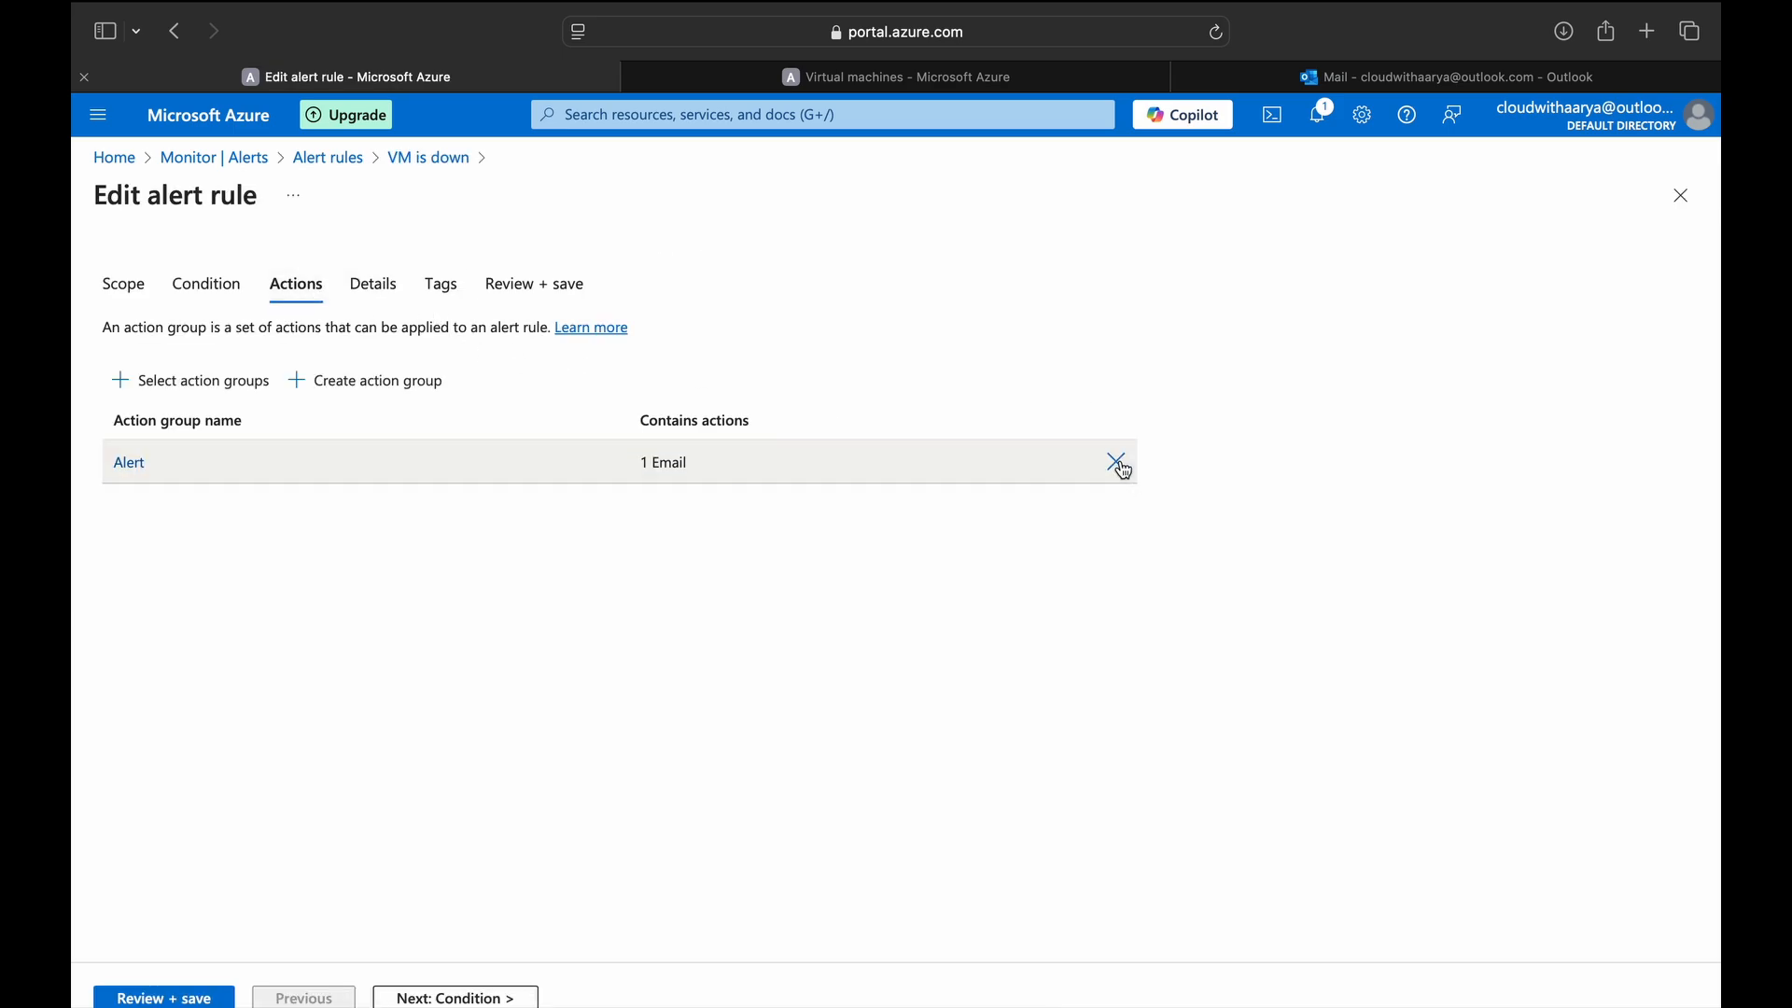
left_click(1121, 463)
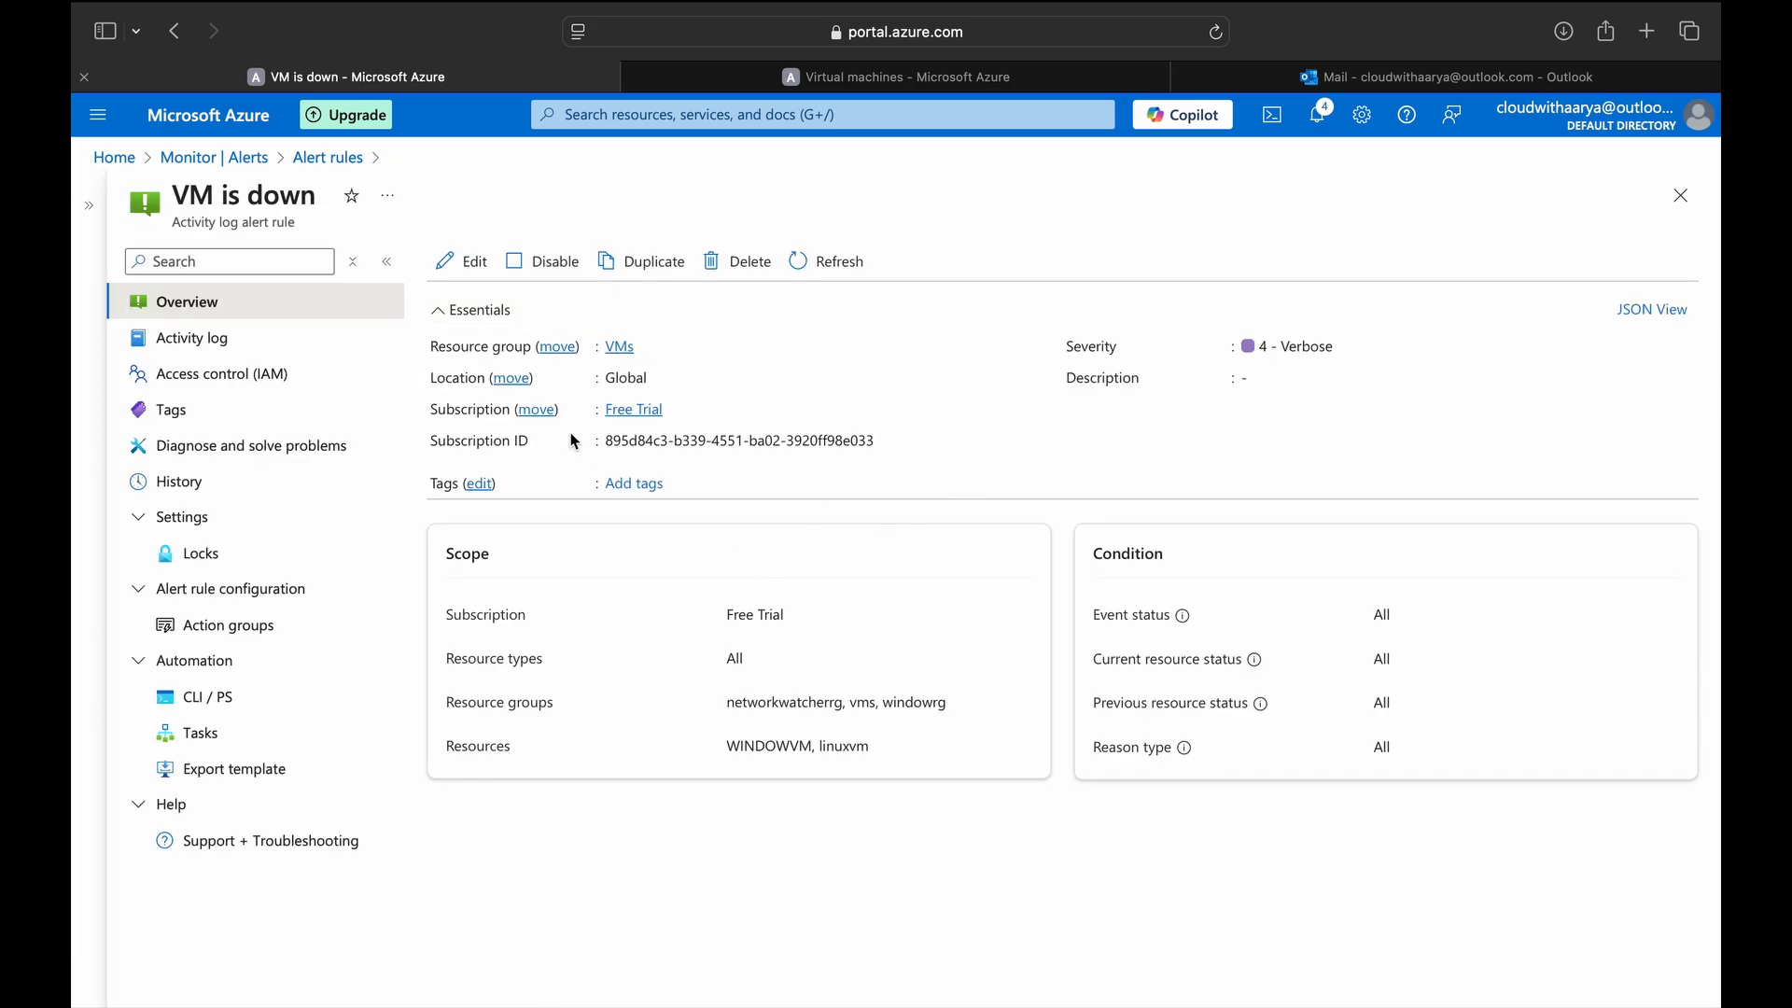
- Check the "VM is down" rule's action groups and return to the list of alert processing rules
left_click(233, 626)
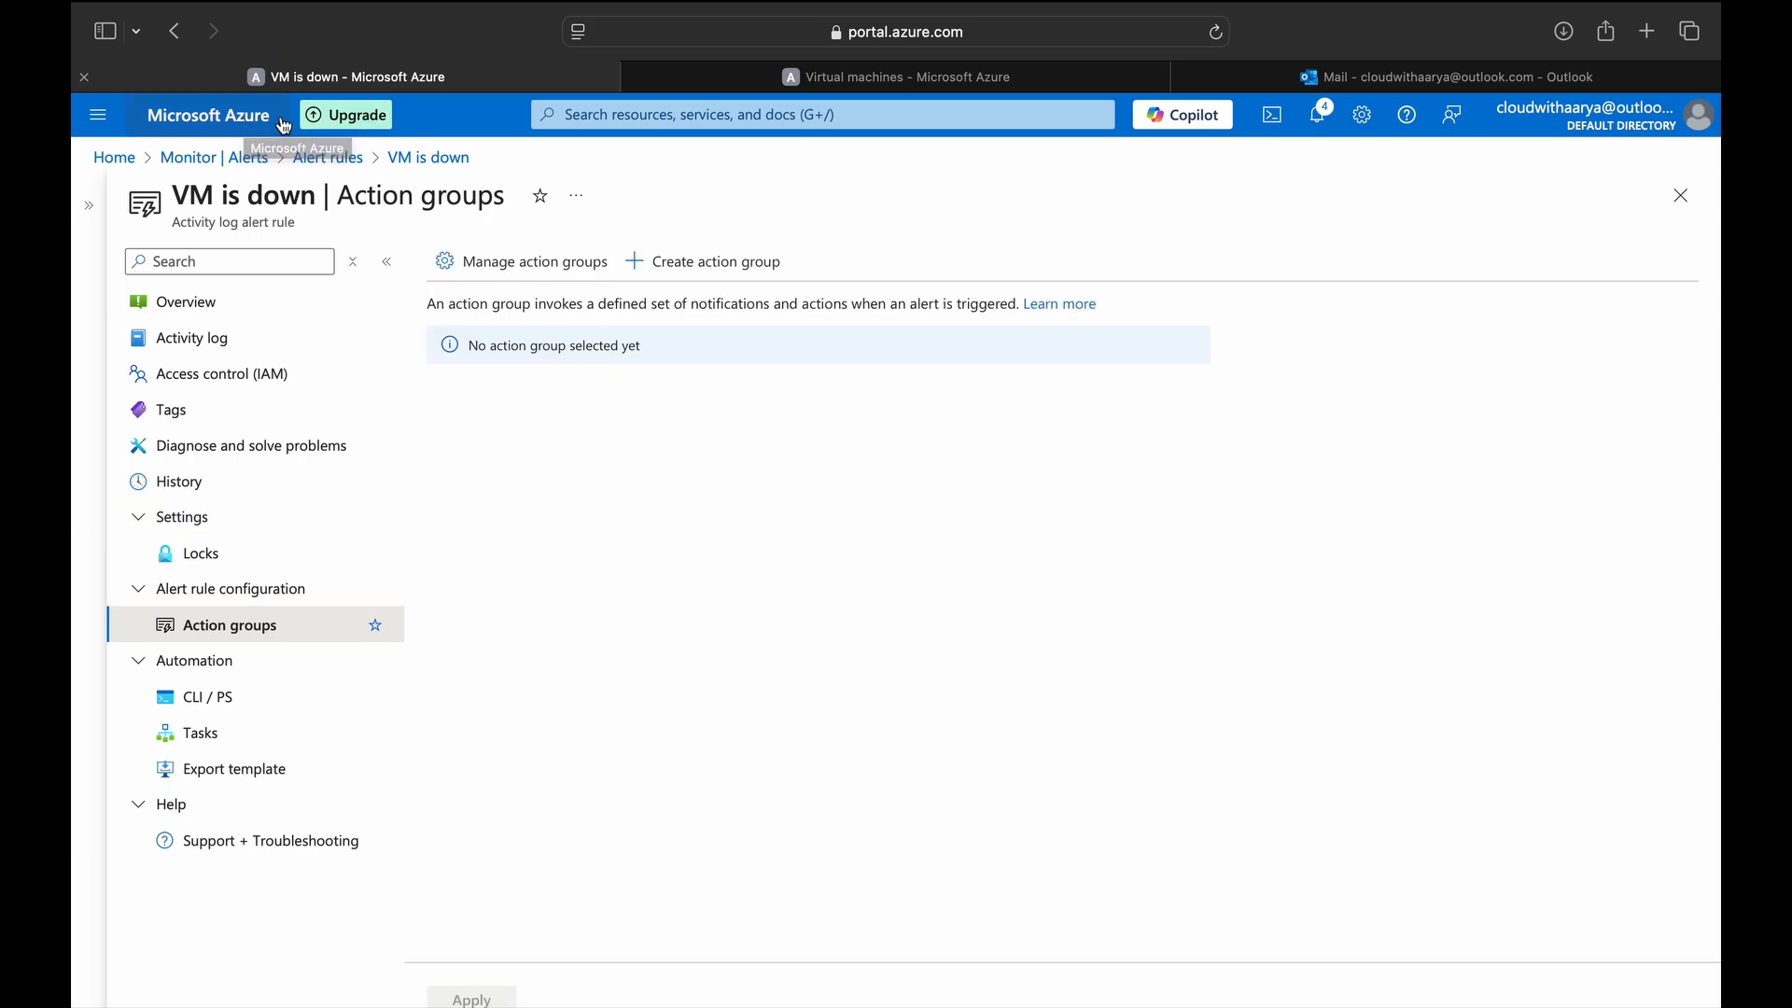
left_click(217, 159)
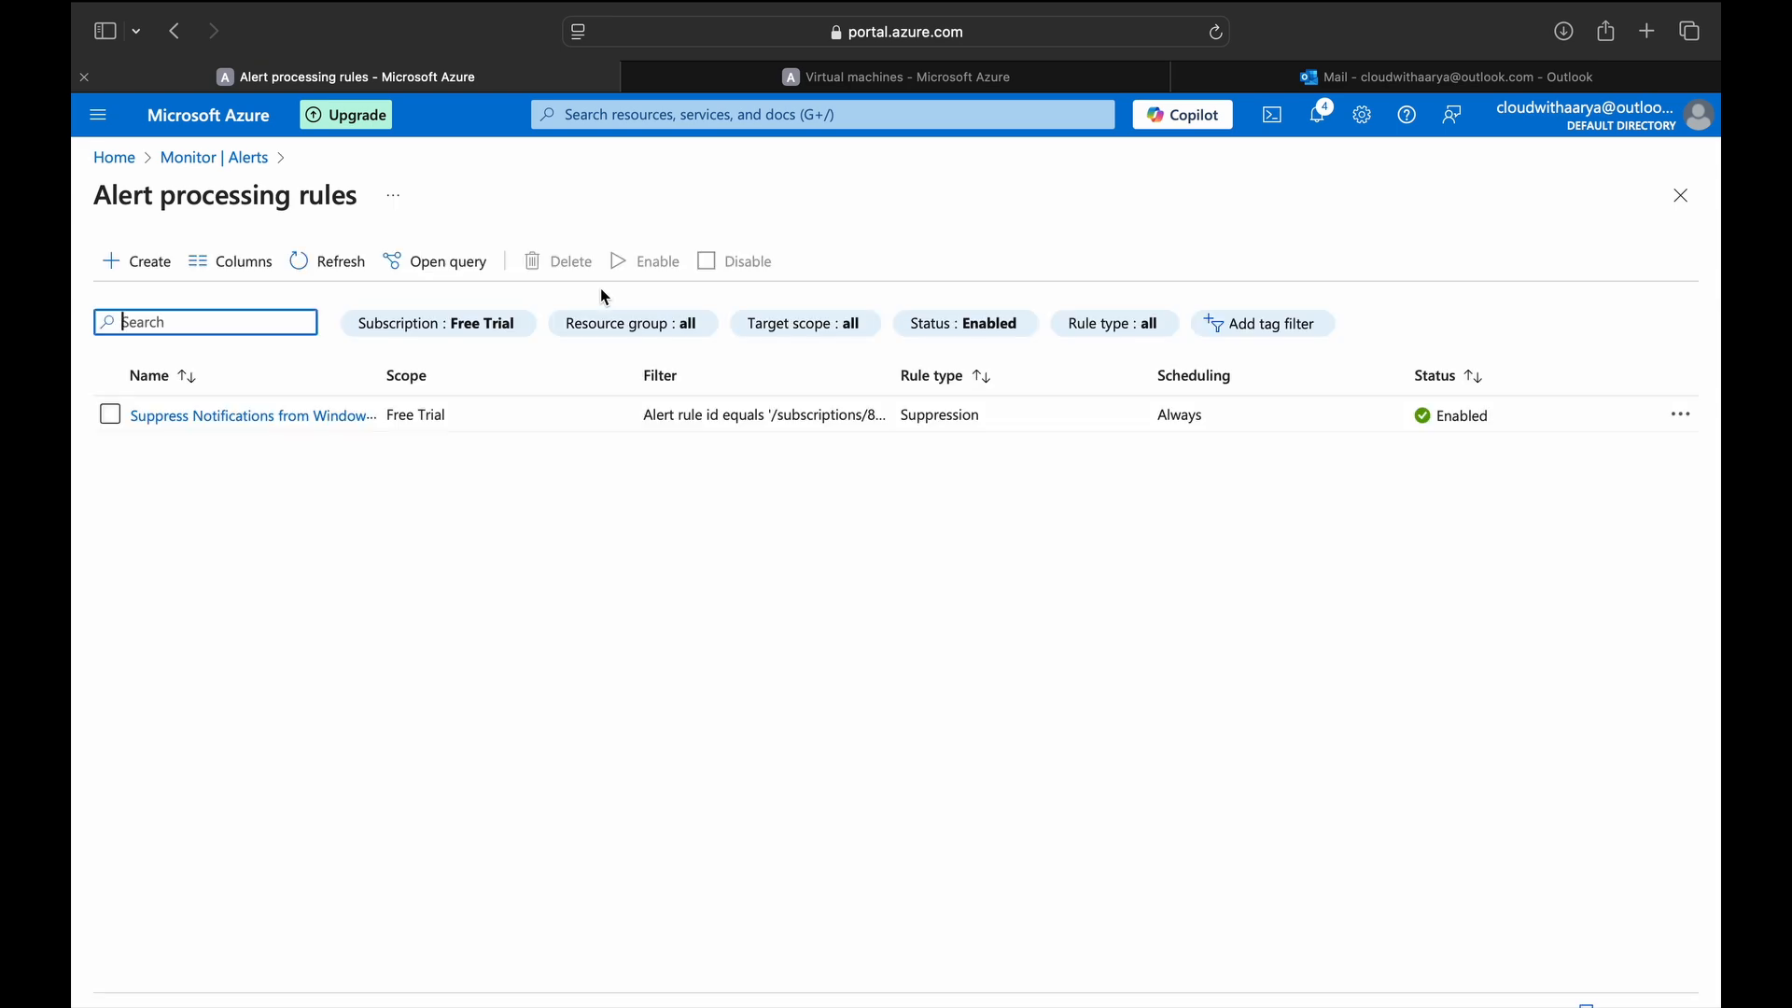
- Try to delete the existing "Suppress Notifications from Windows RG" alert processing rule
left_click(110, 414)
left_click(558, 263)
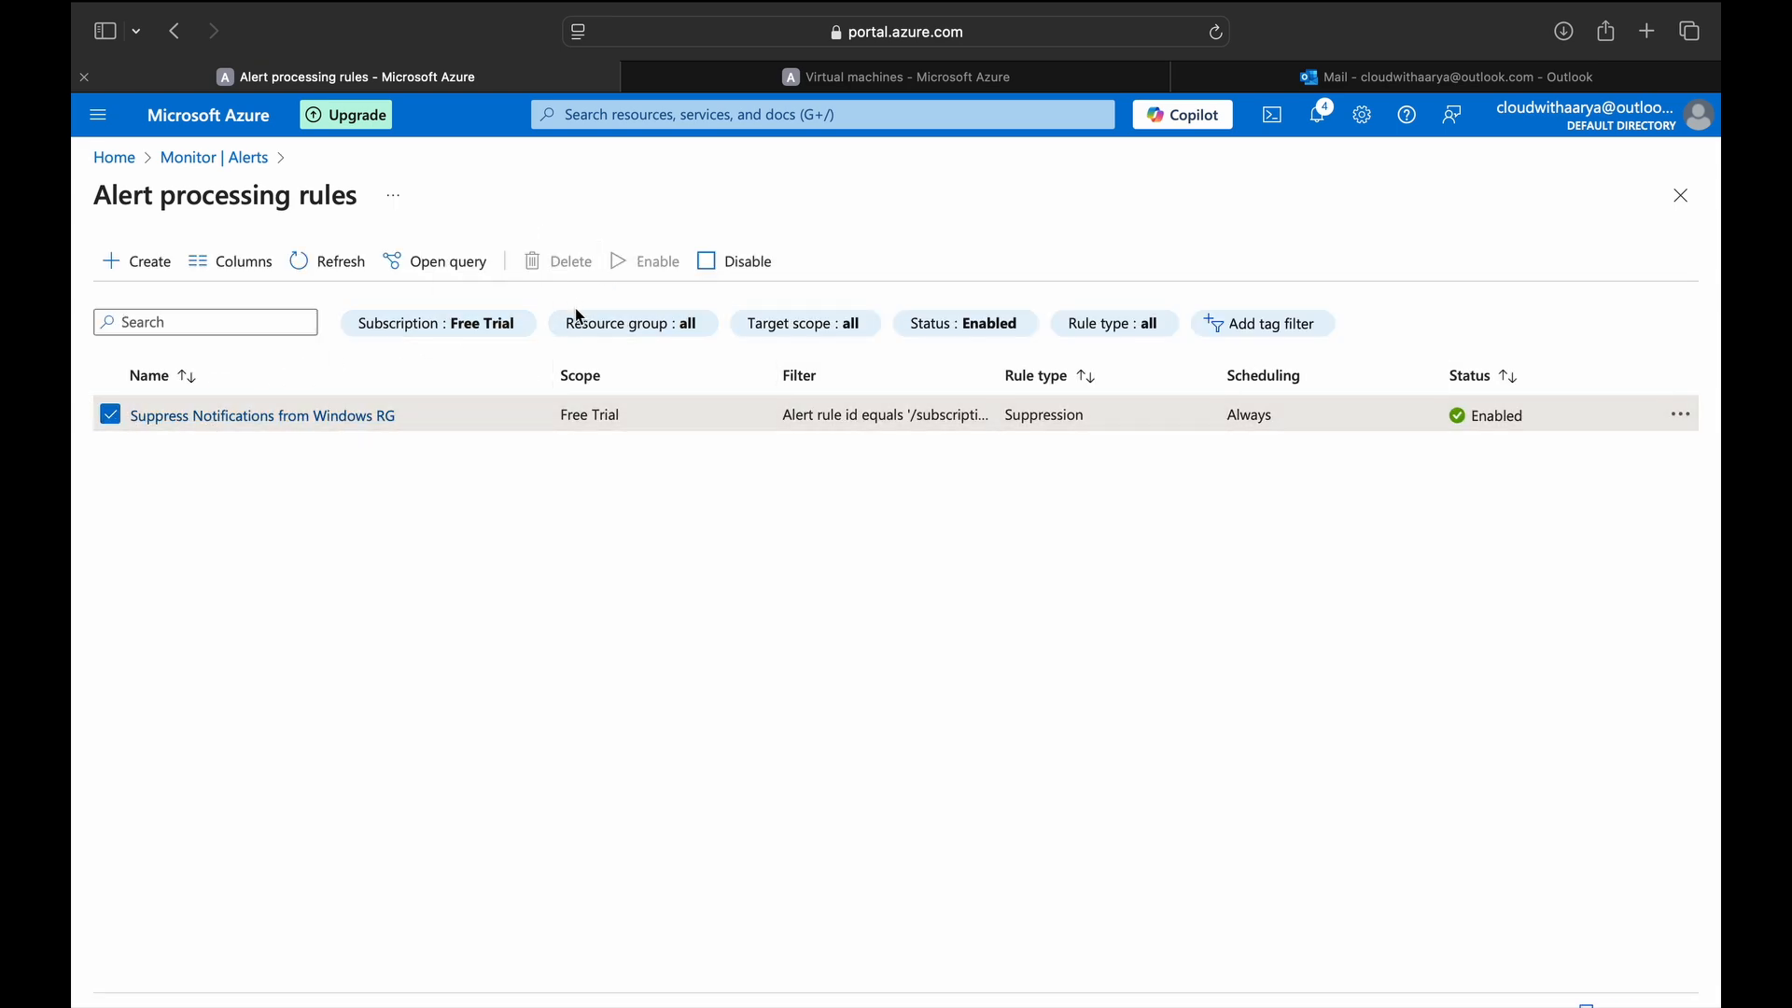
- Start a new alert processing rule and set its scope to the Free Trial subscription
left_click(162, 278)
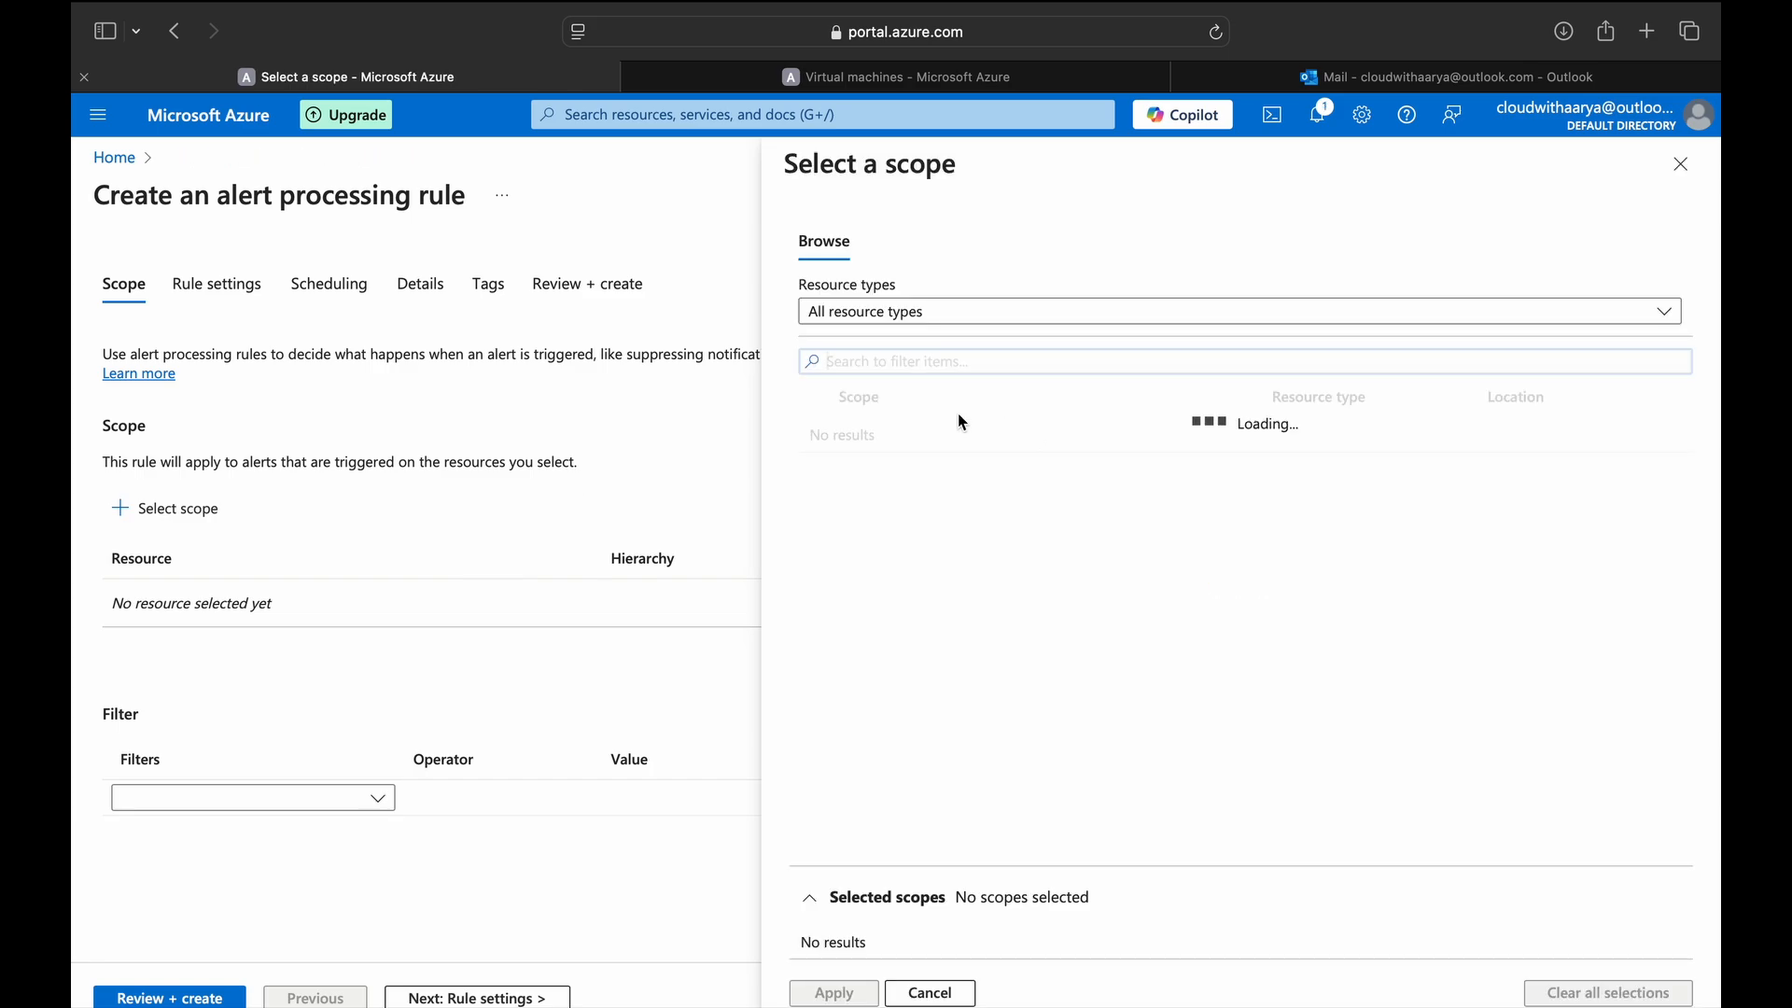
left_click(818, 435)
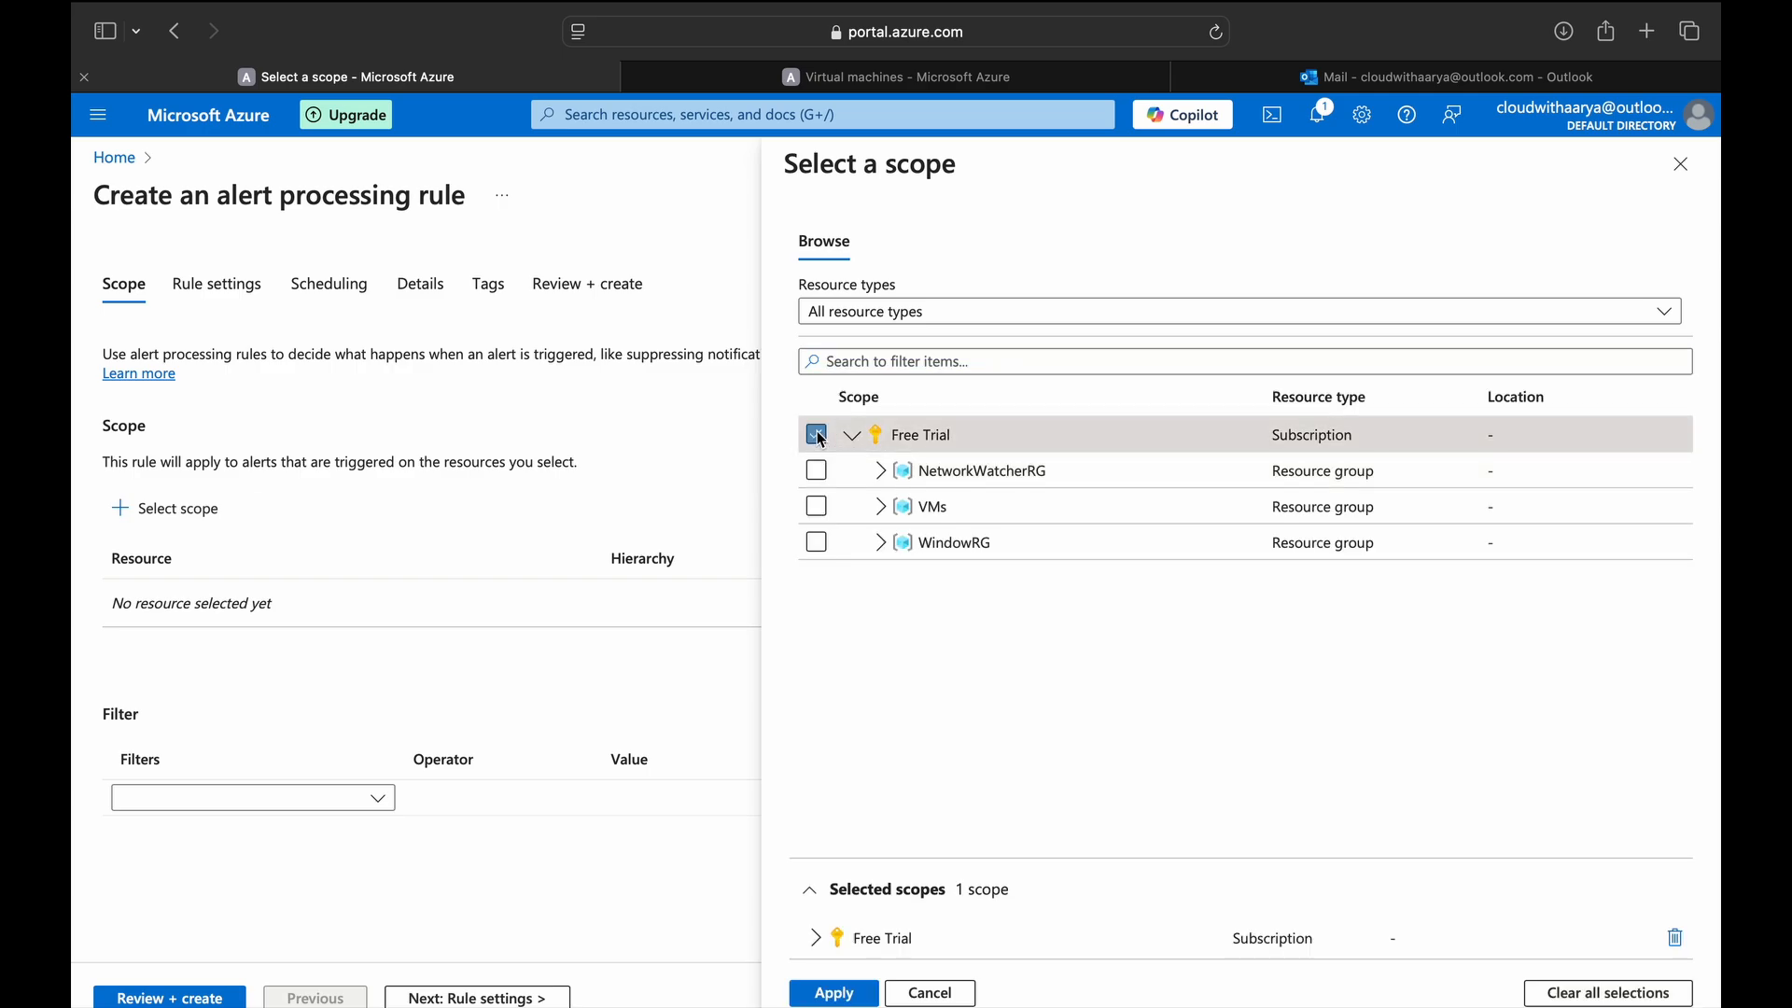
left_click(833, 994)
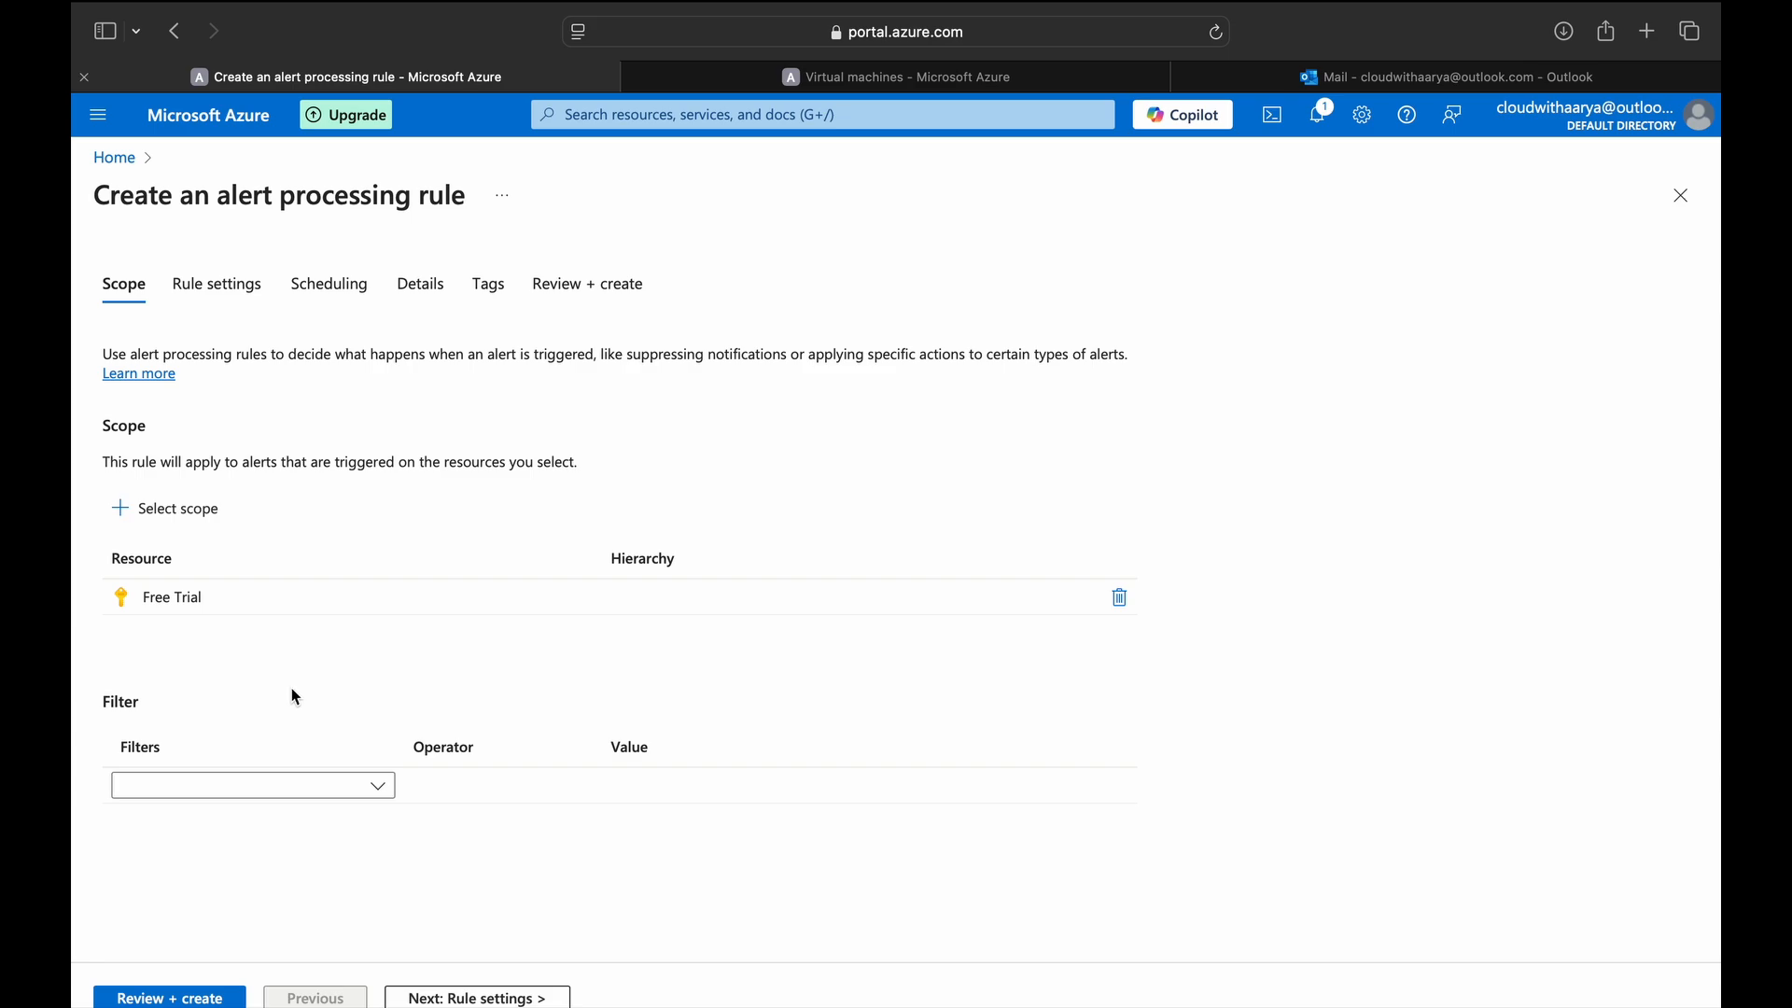
left_click(505, 1000)
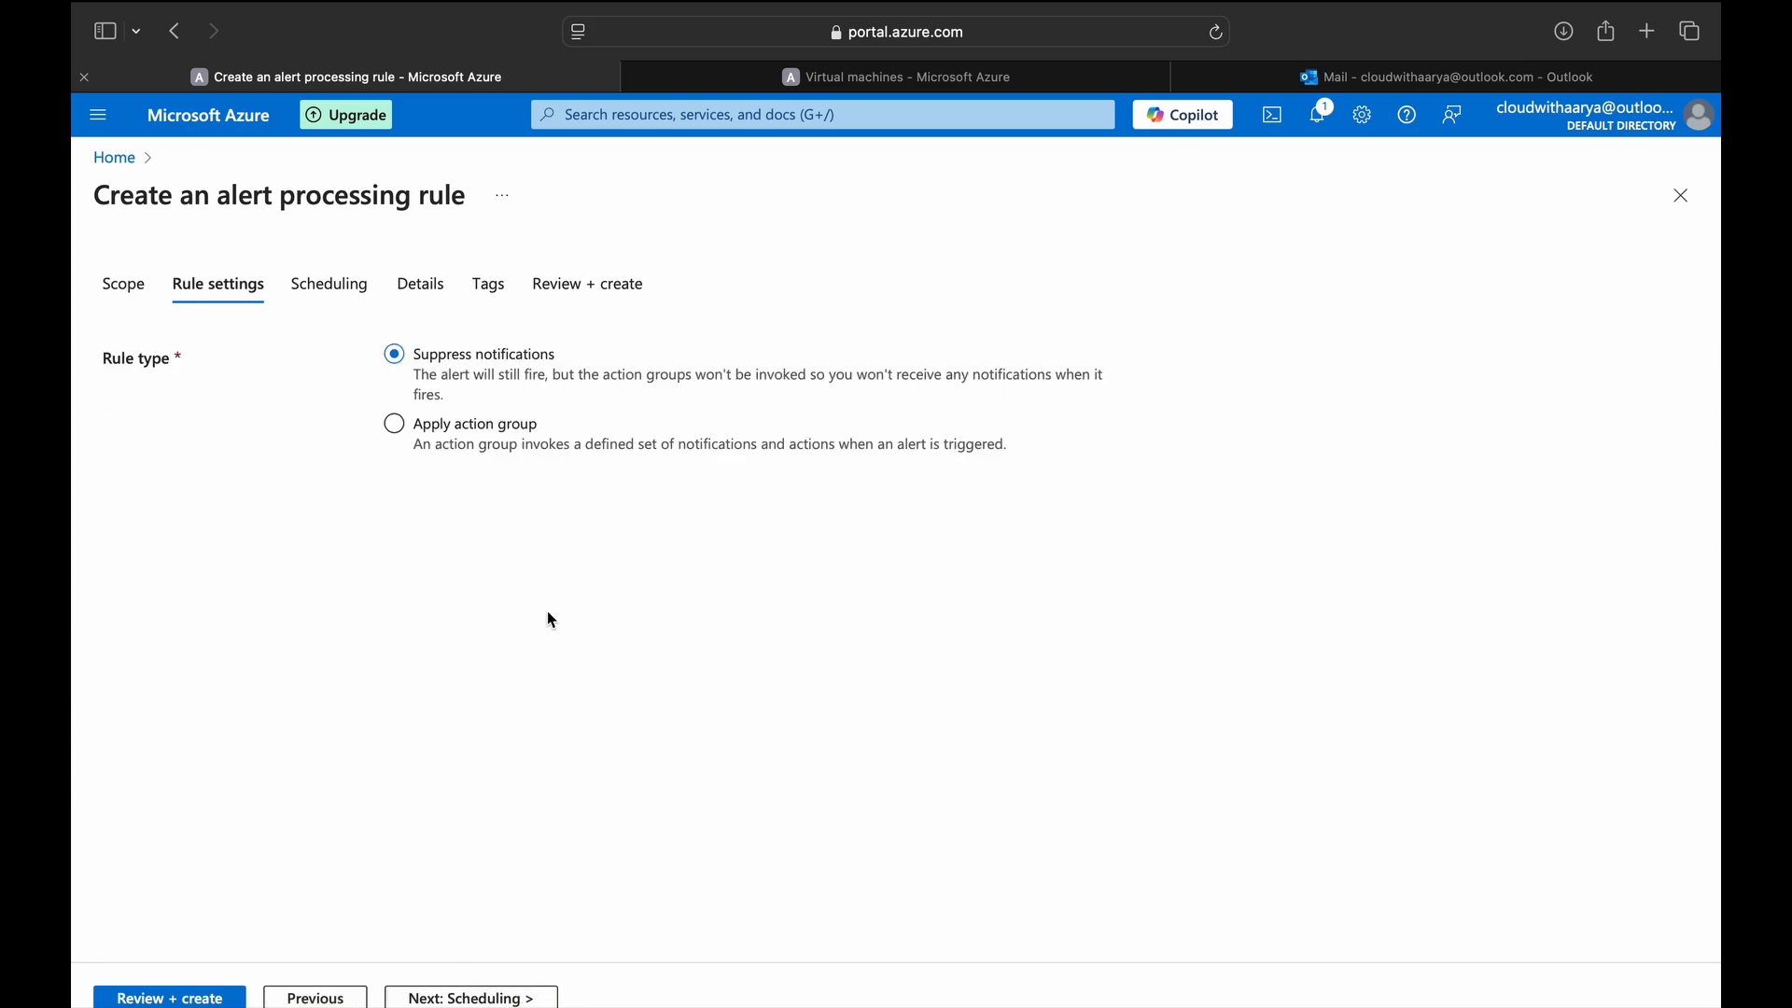
- Set the rule type to Apply action group and attach the Alert action group, leaving the default schedule
left_click(416, 437)
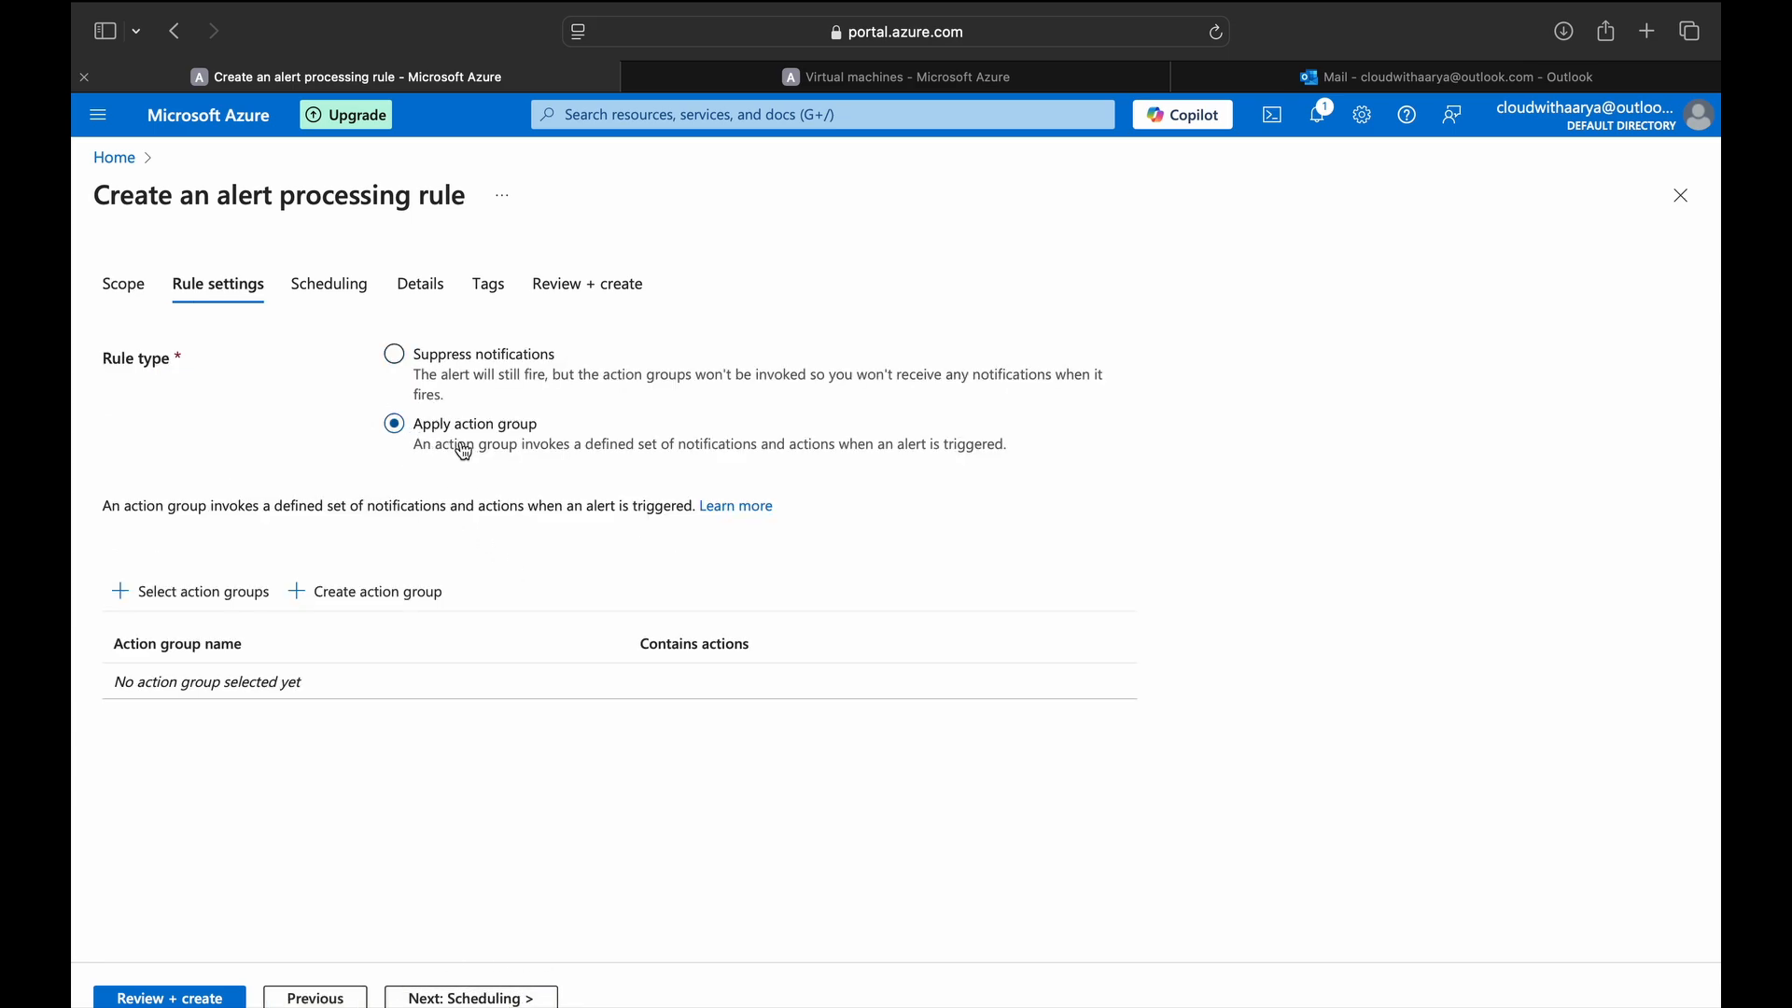
left_click(238, 593)
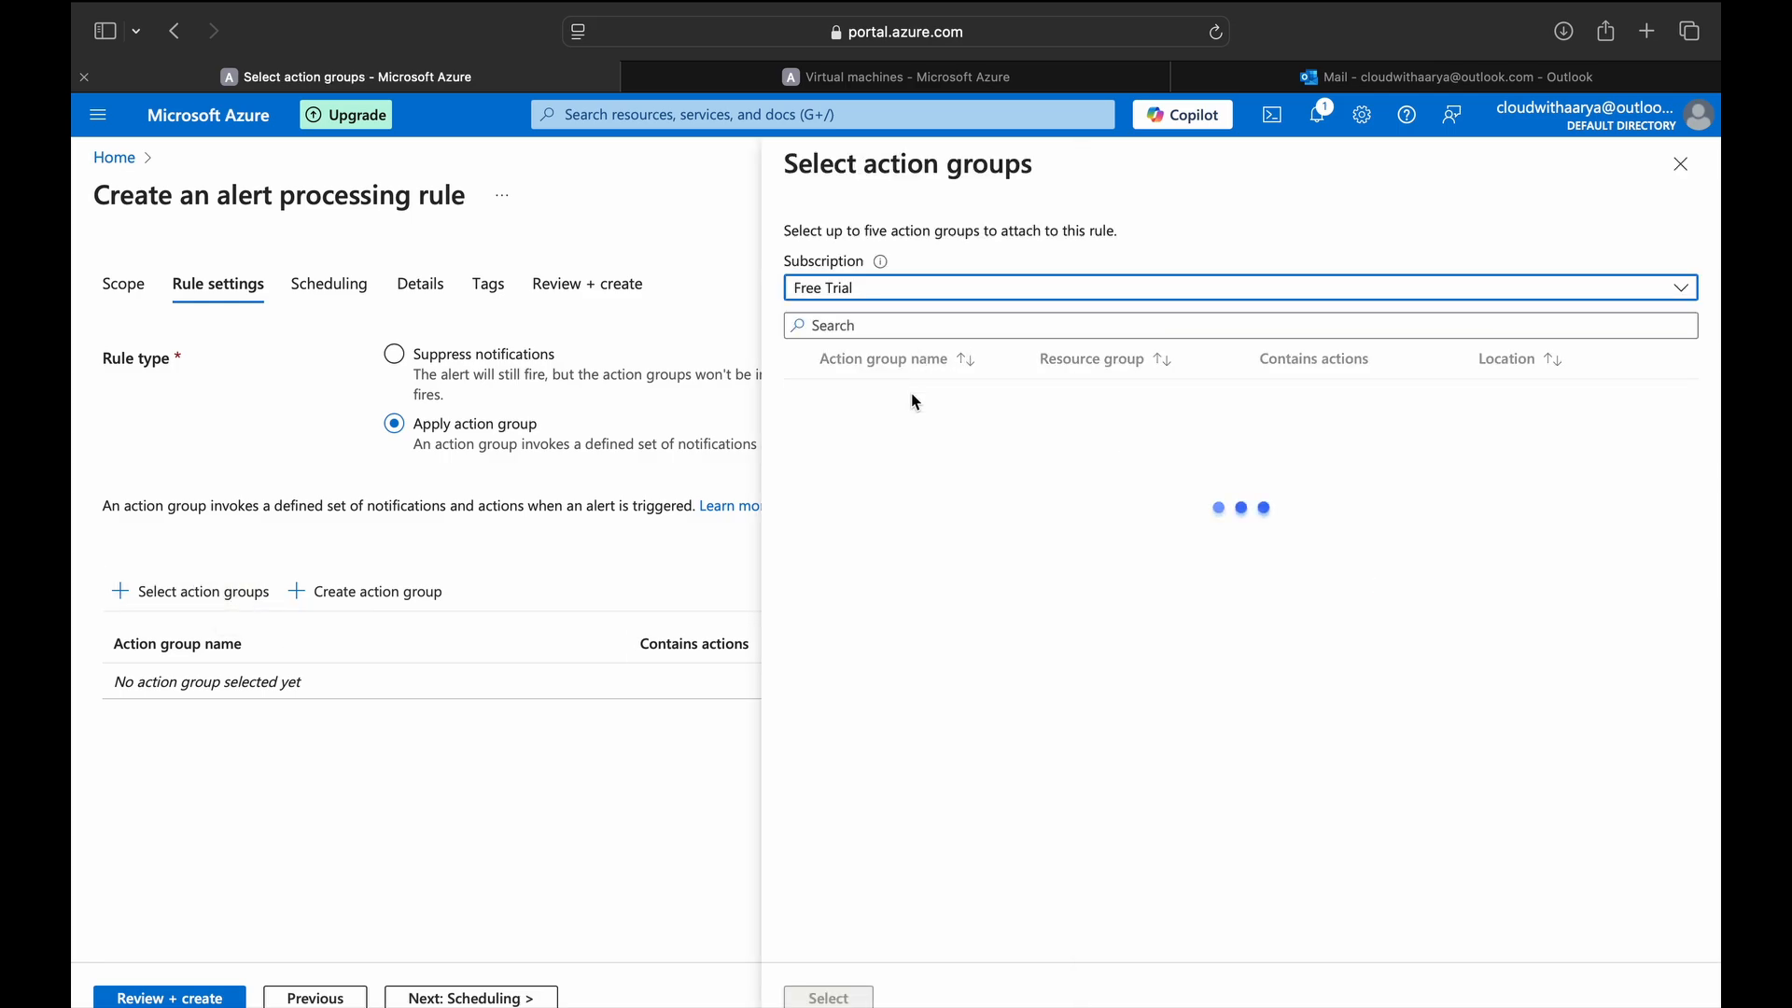
left_click(804, 399)
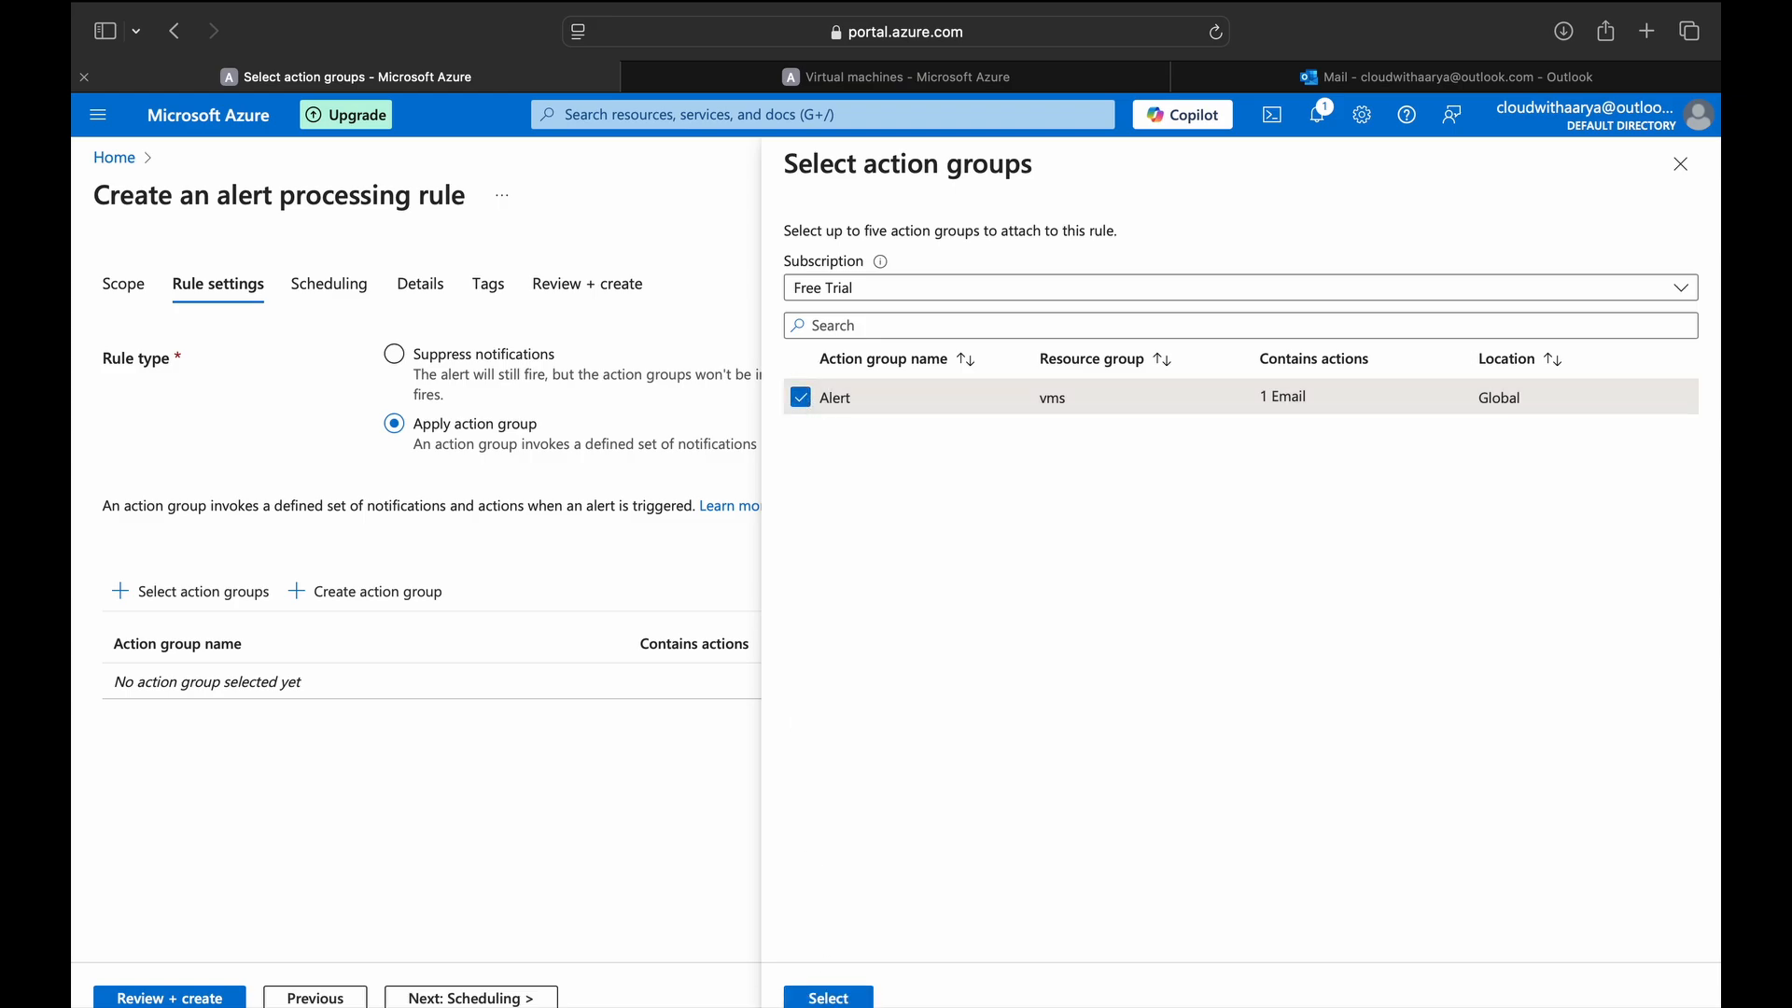
left_click(827, 996)
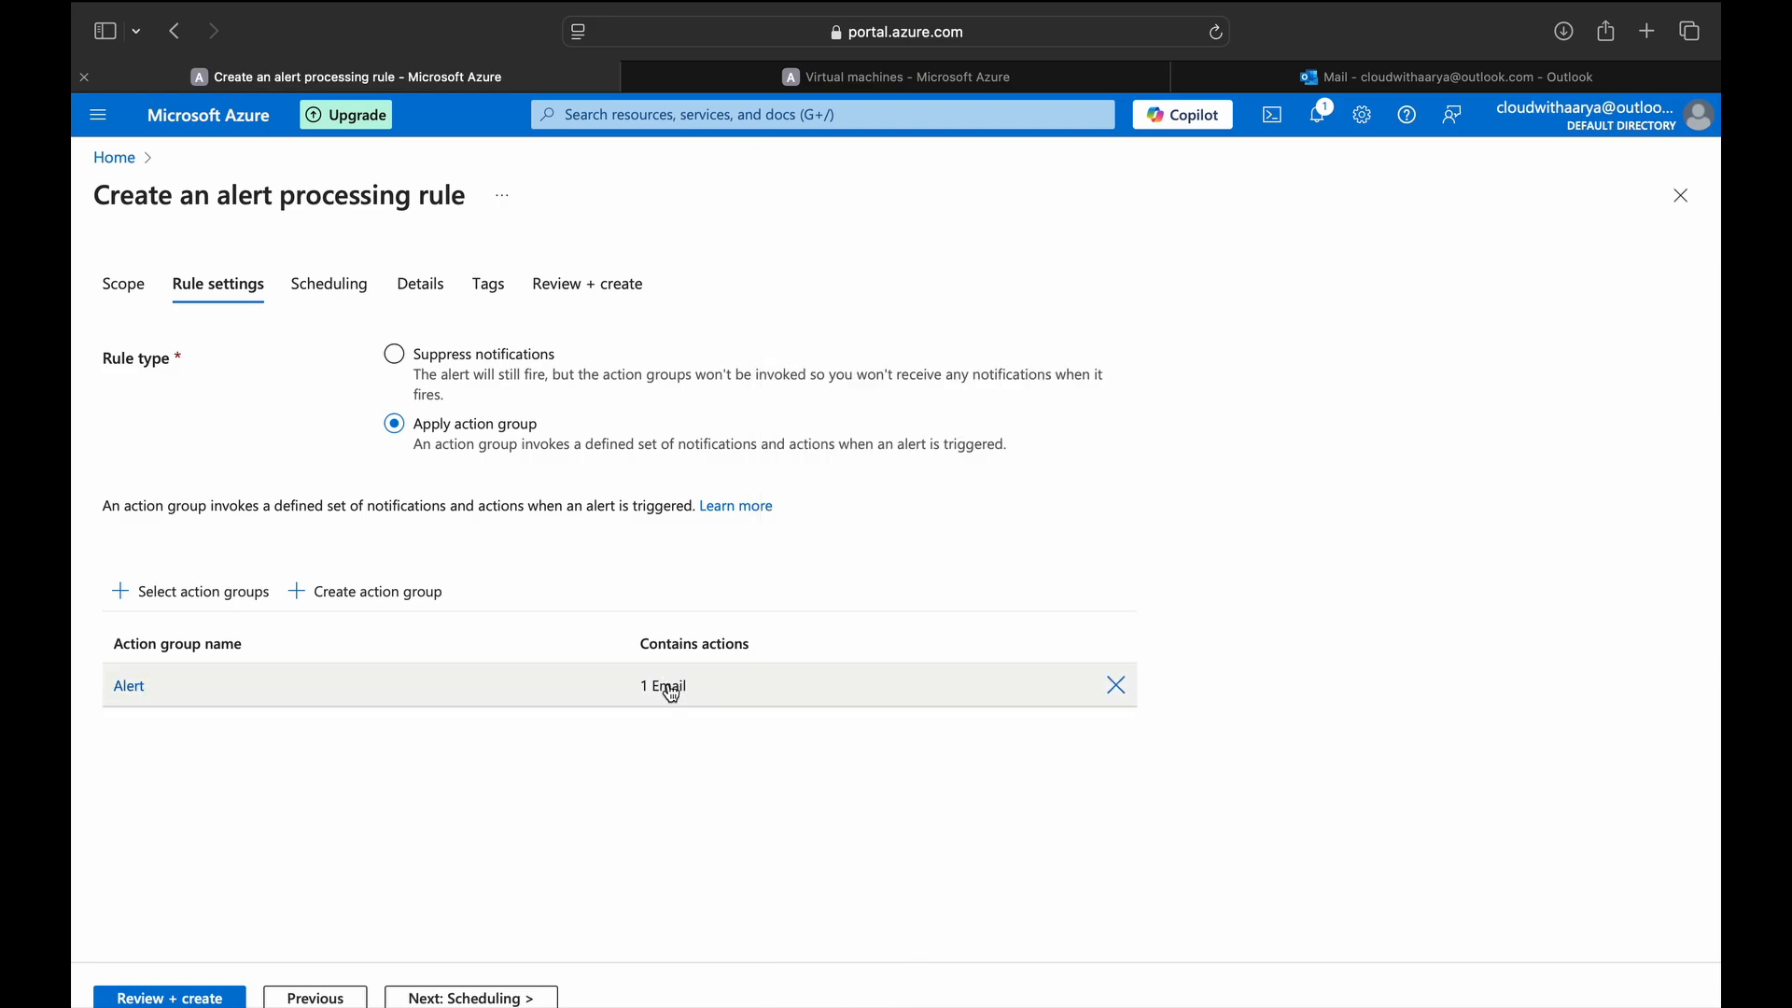
mouse_move(678, 694)
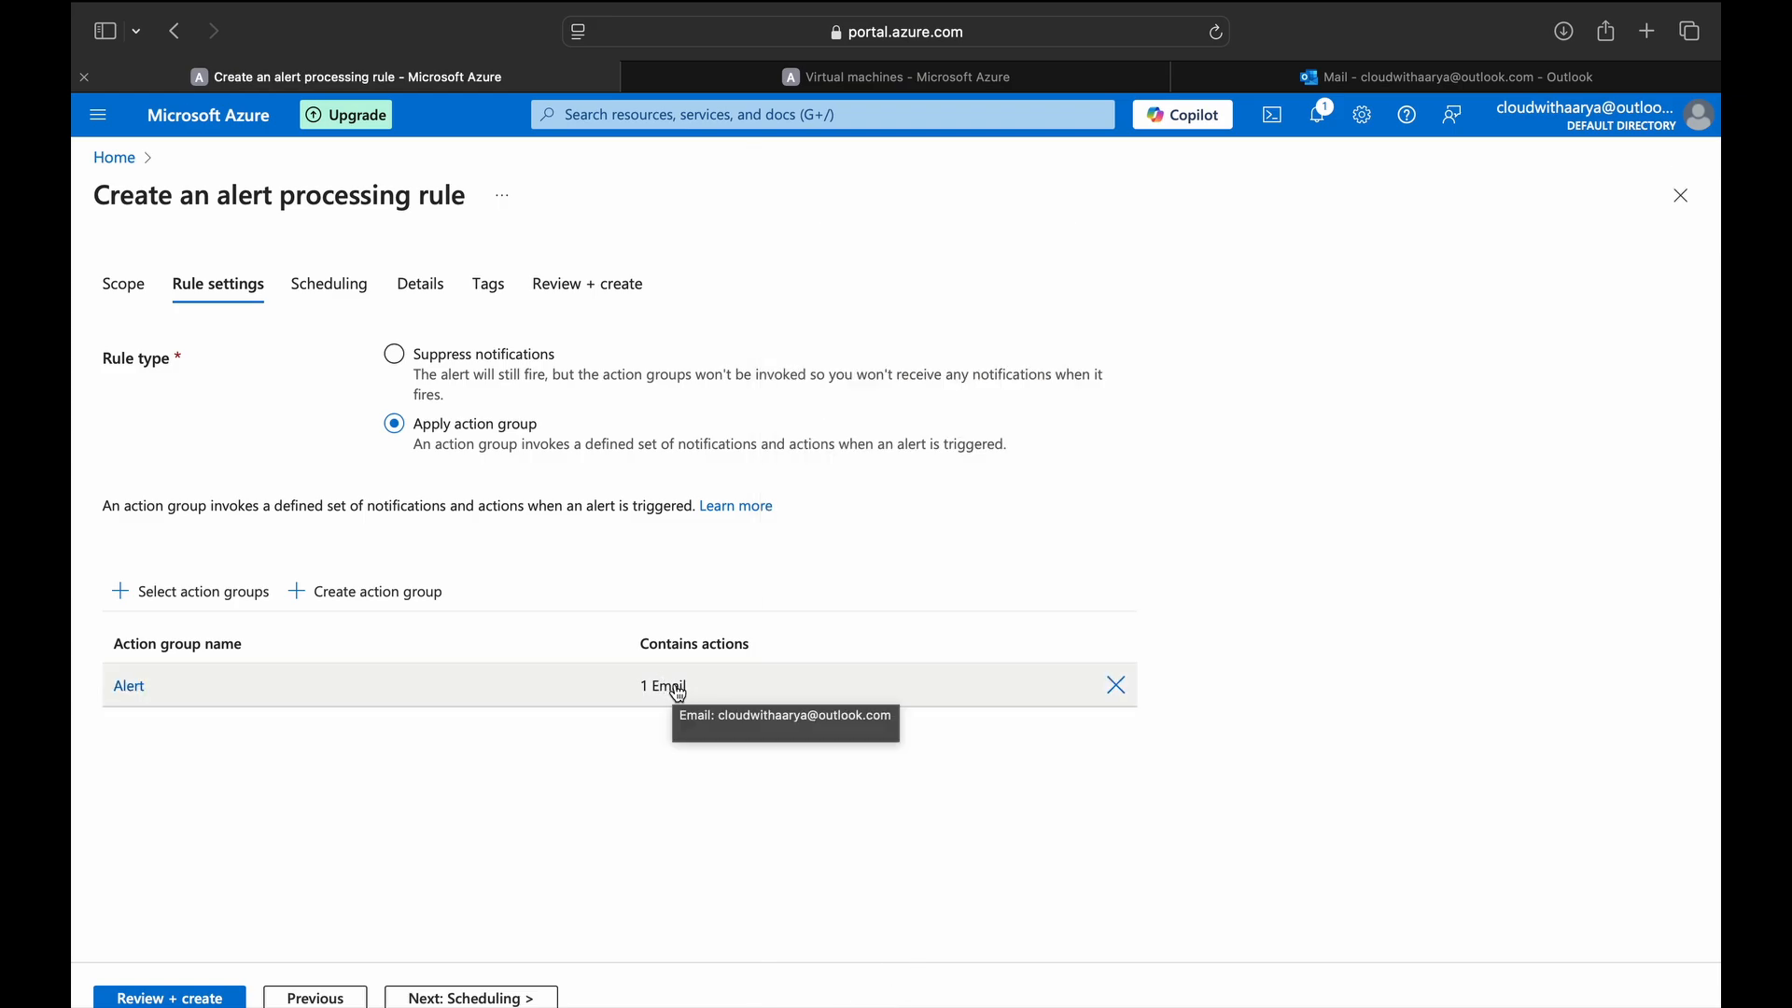
left_click(480, 999)
left_click(474, 998)
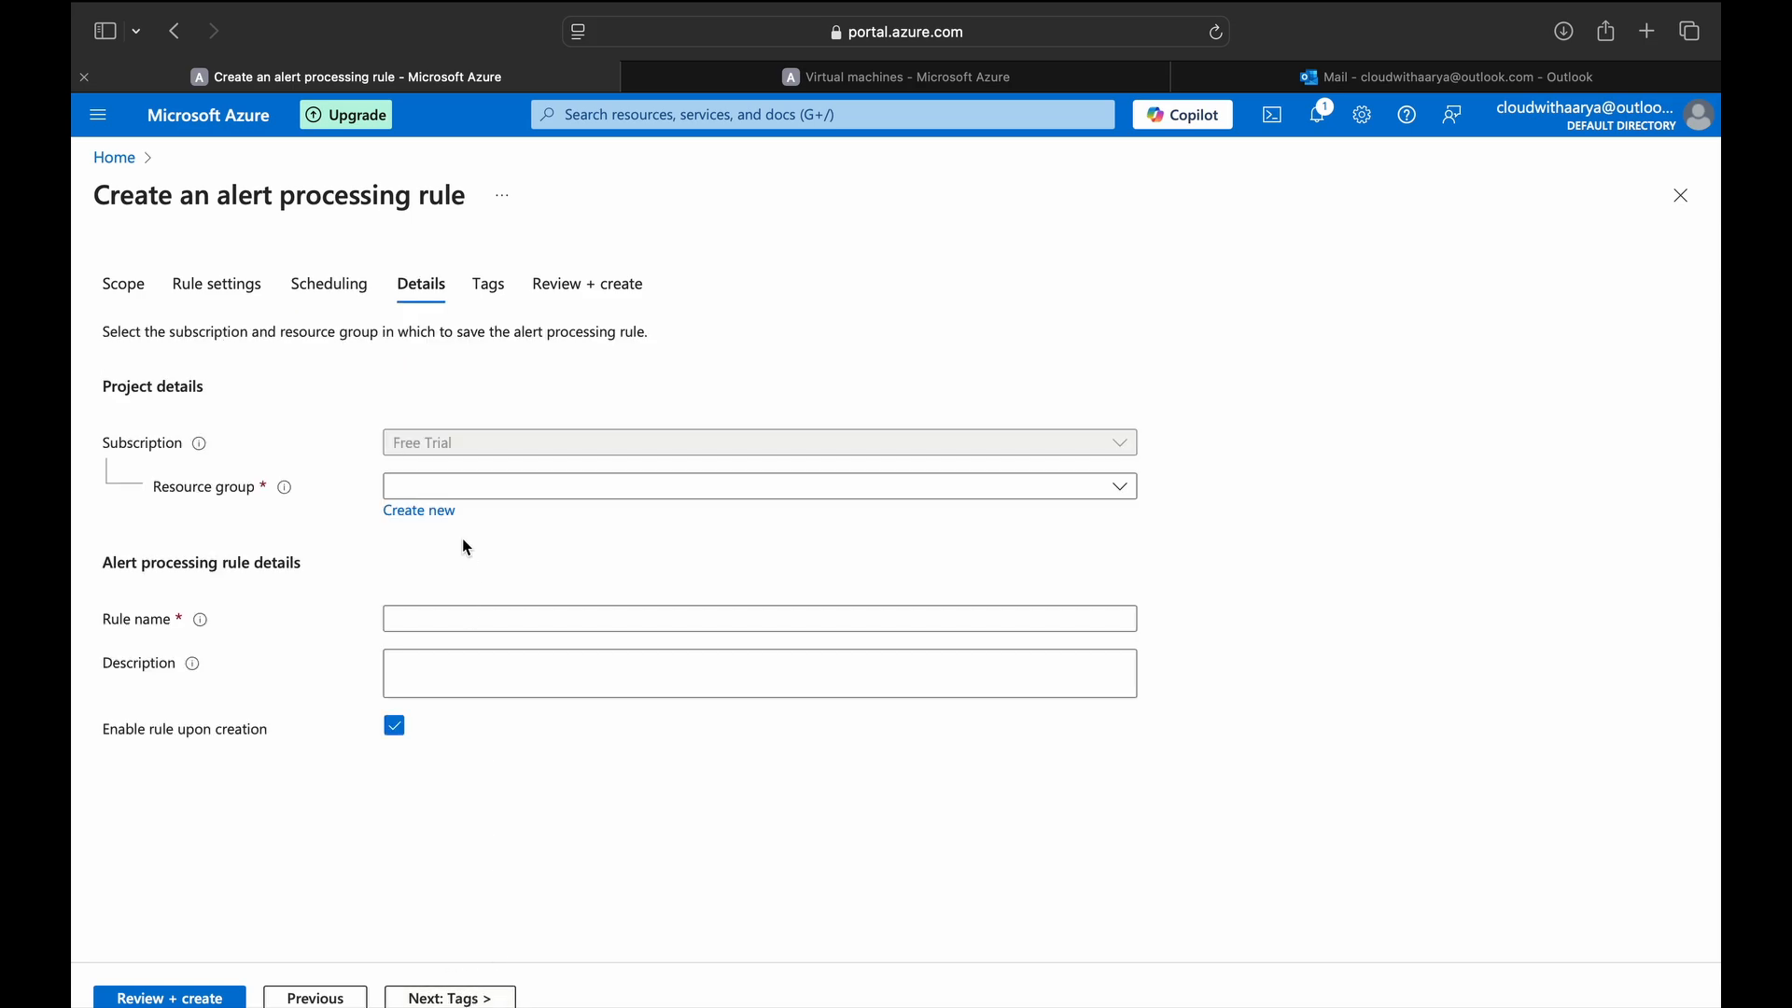
- Set the processing rule's resource group to WindowRG and name the rule "Monitoring Team AG"
left_click(468, 490)
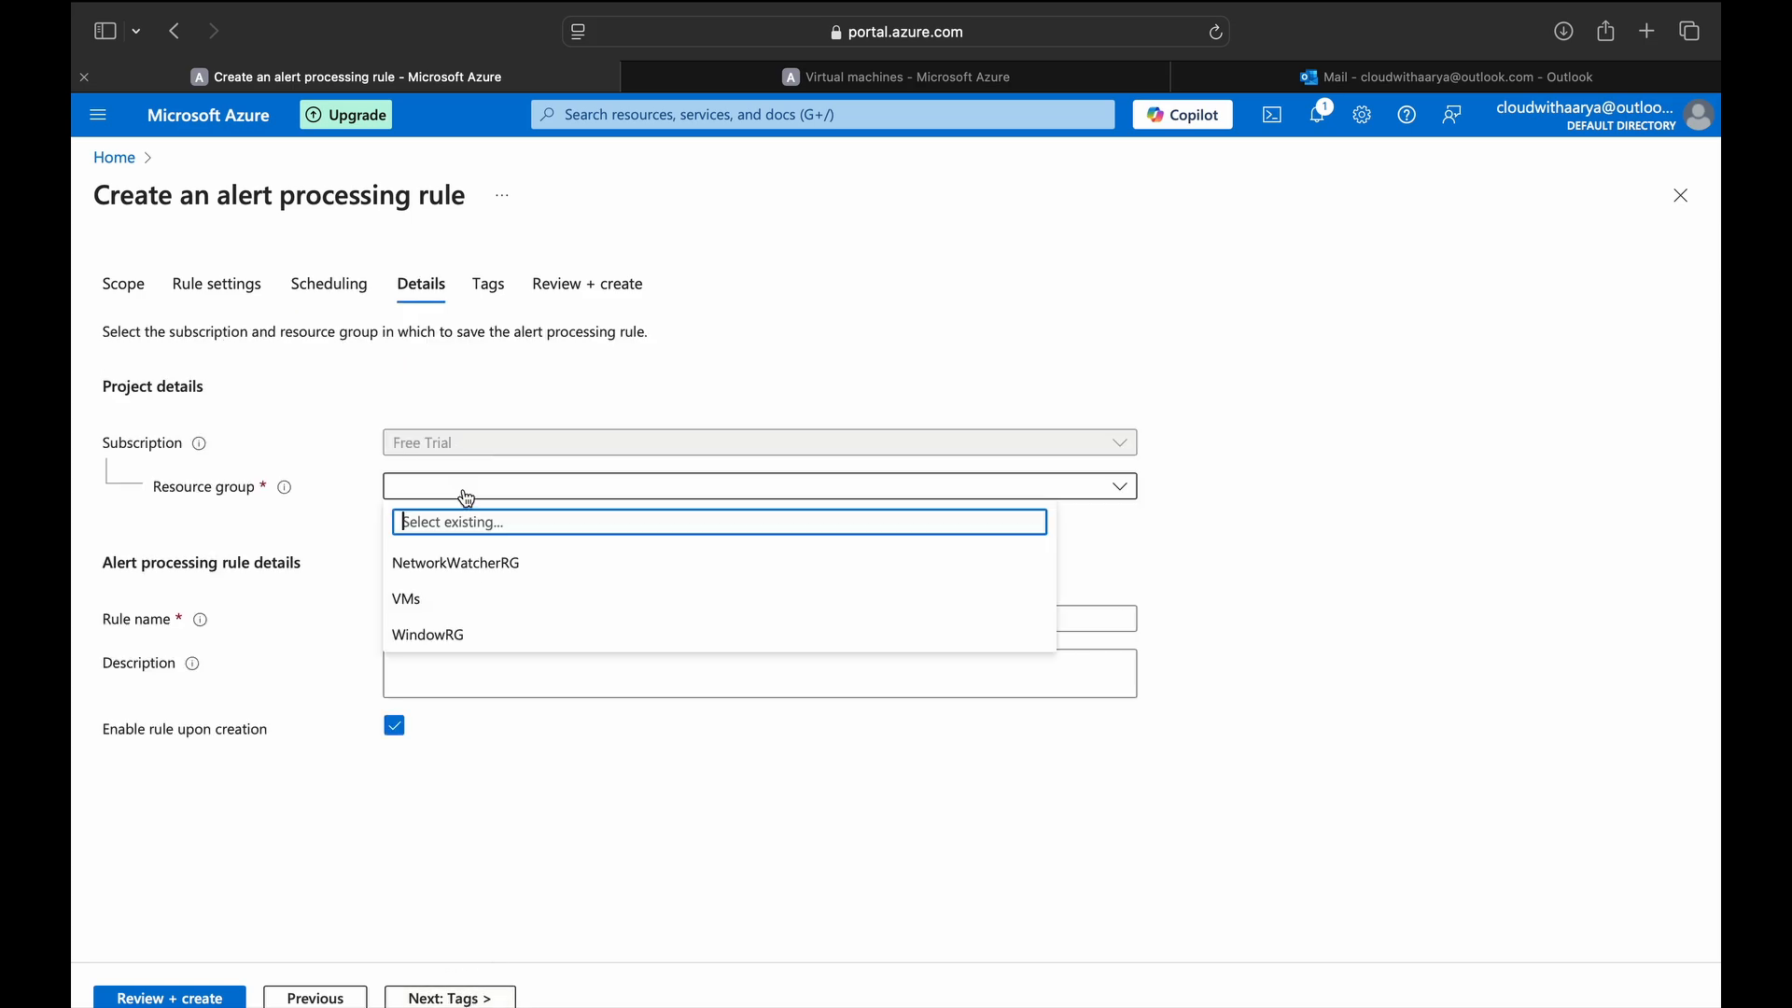
left_click(457, 634)
left_click(460, 612)
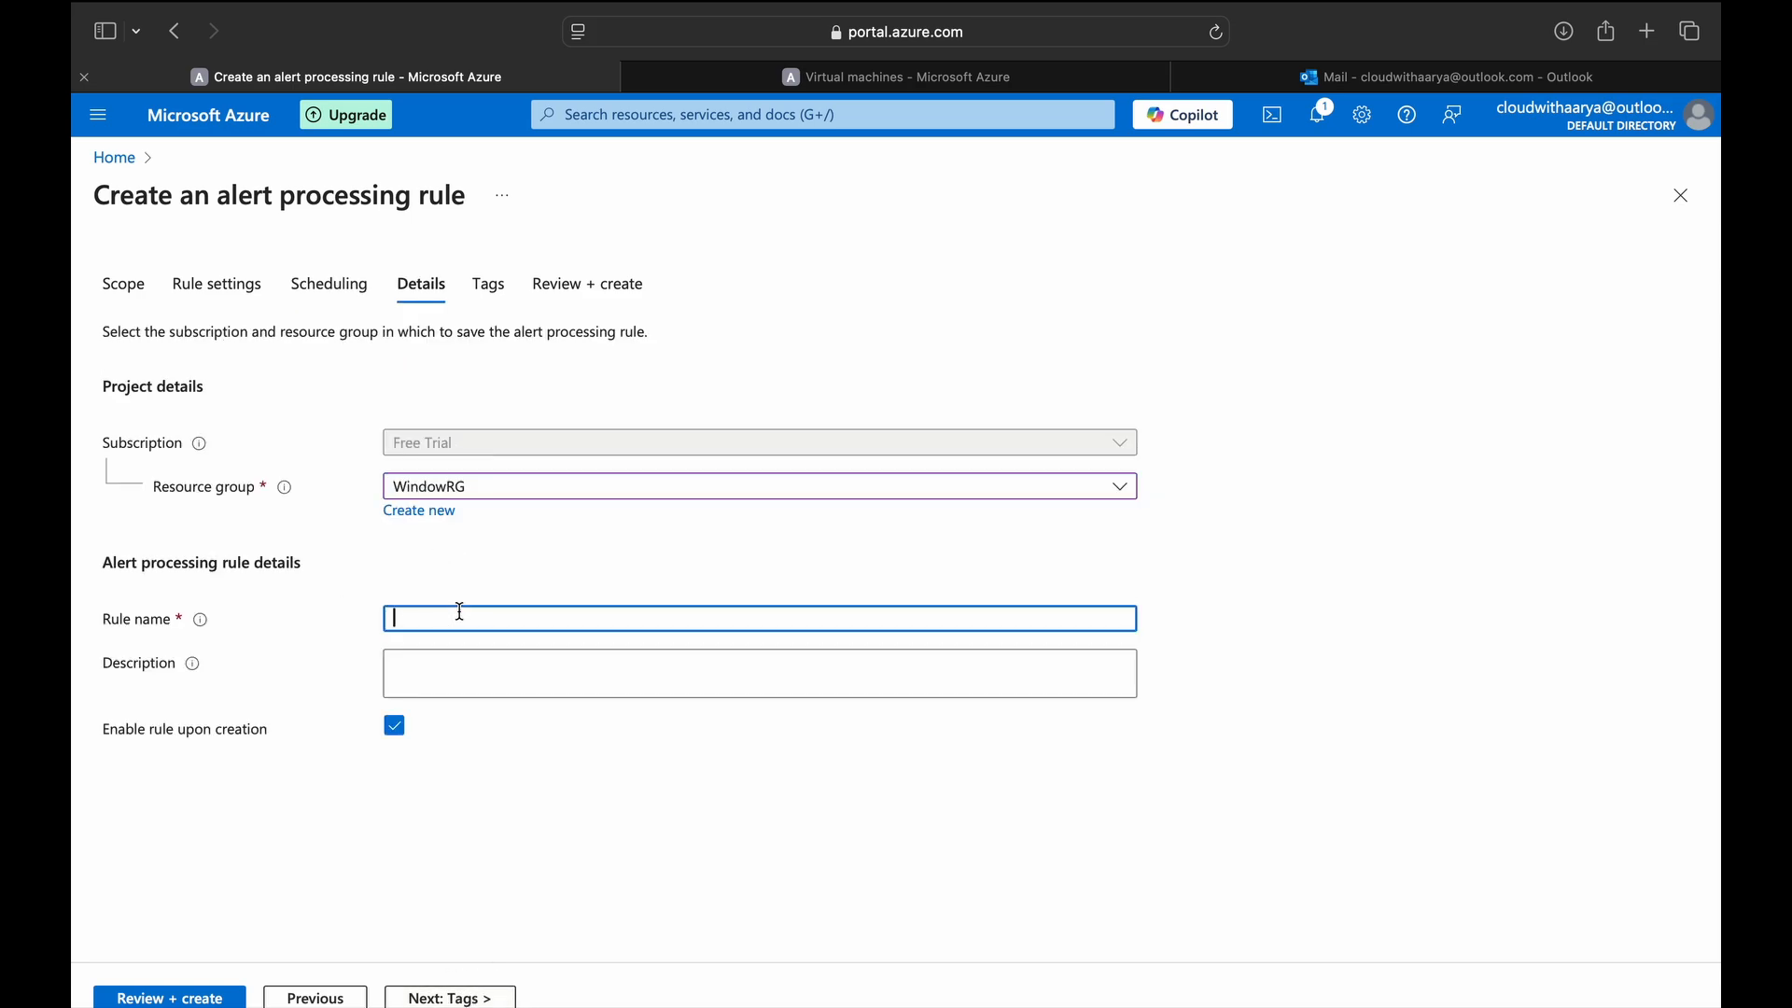
type("Mon")
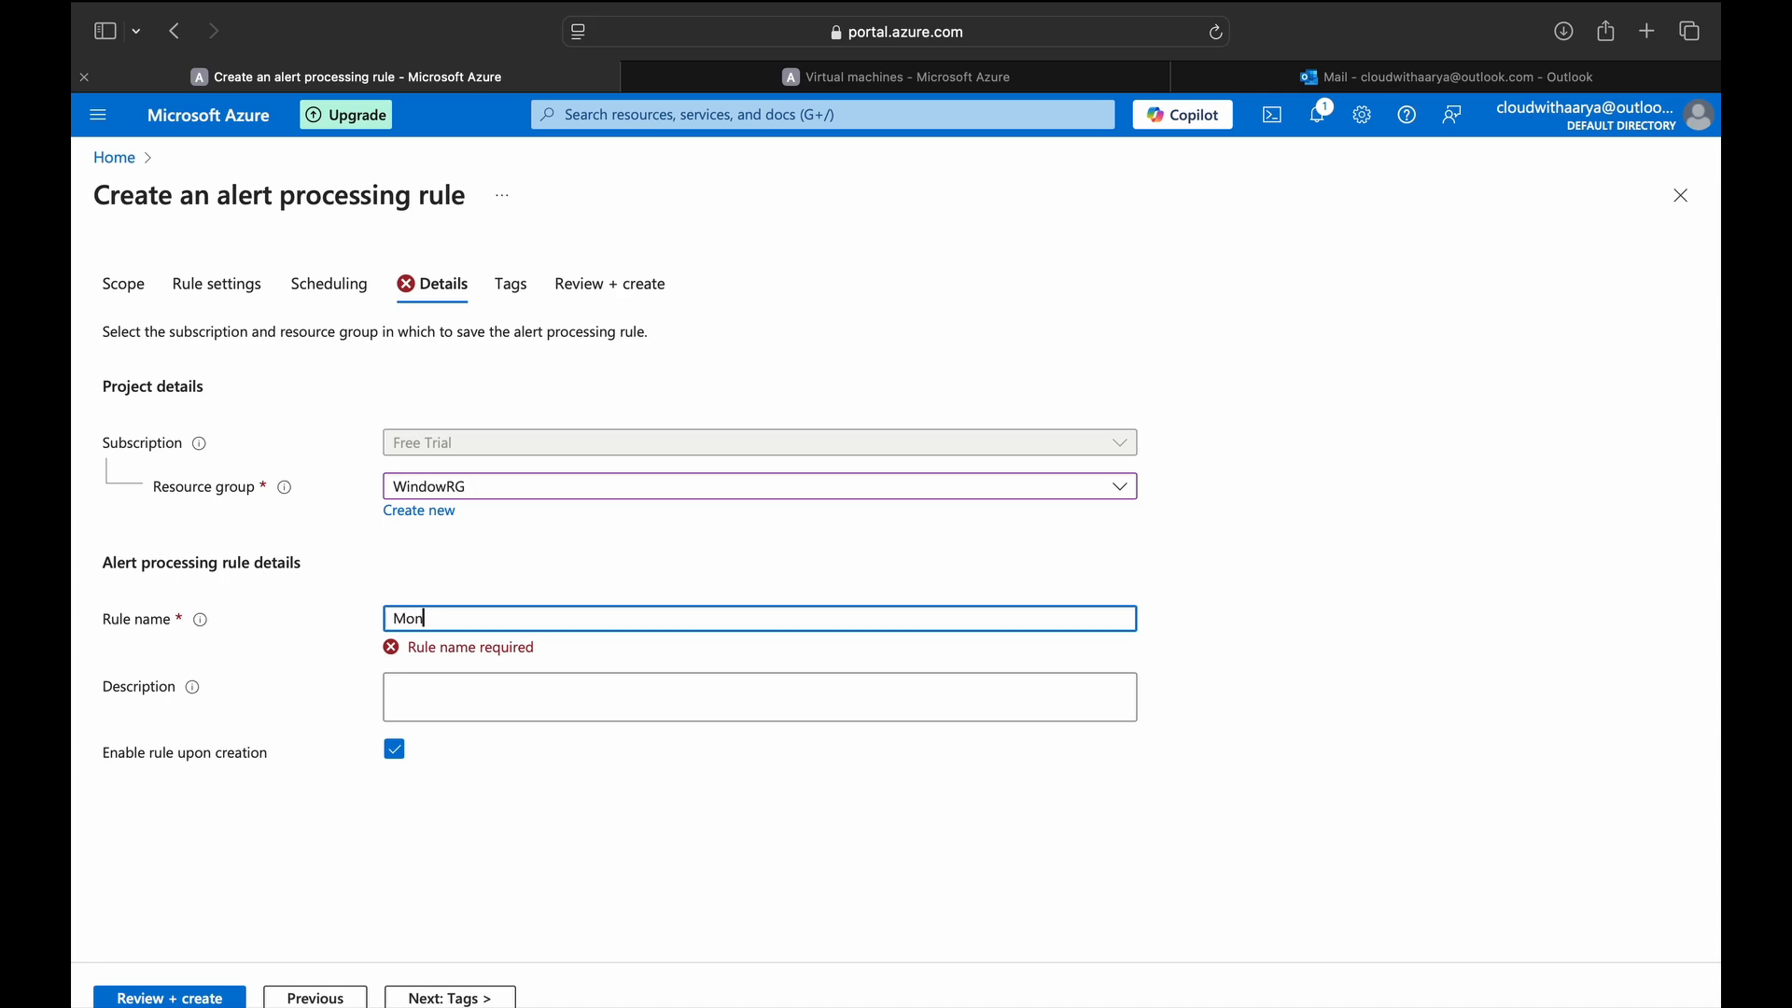
type("itoring AG")
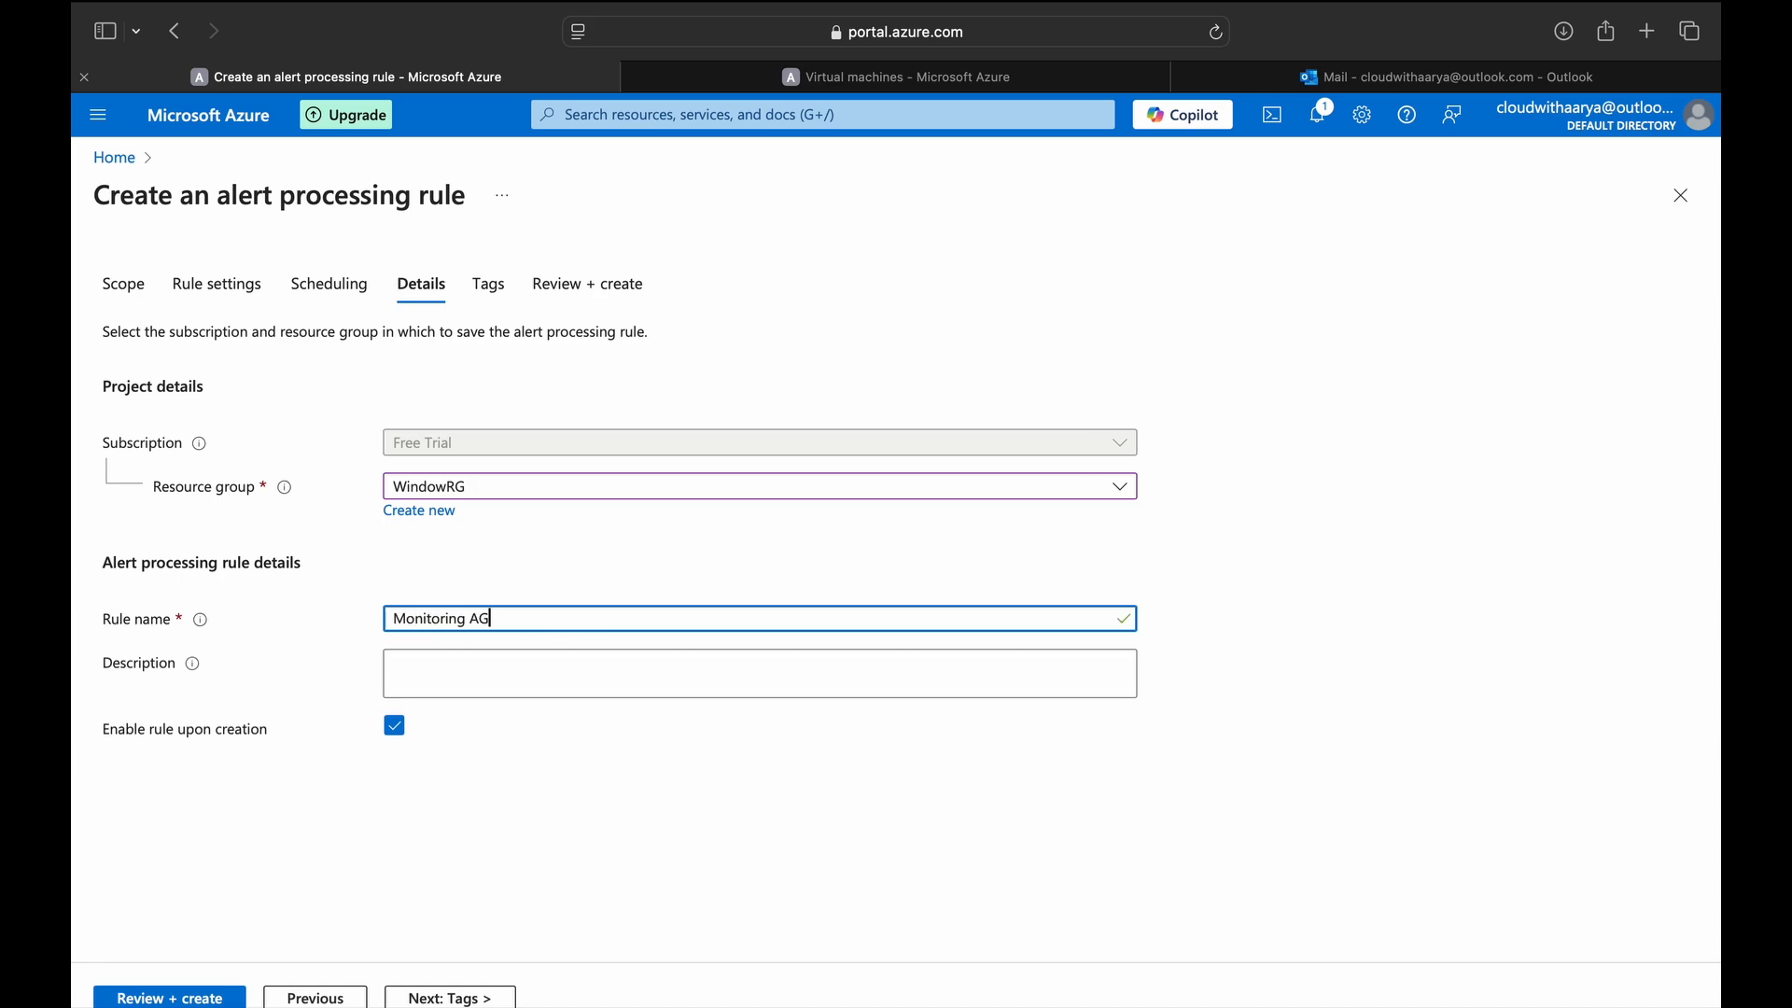
key("Left")
key("Left")
type("Team")
left_click(469, 670)
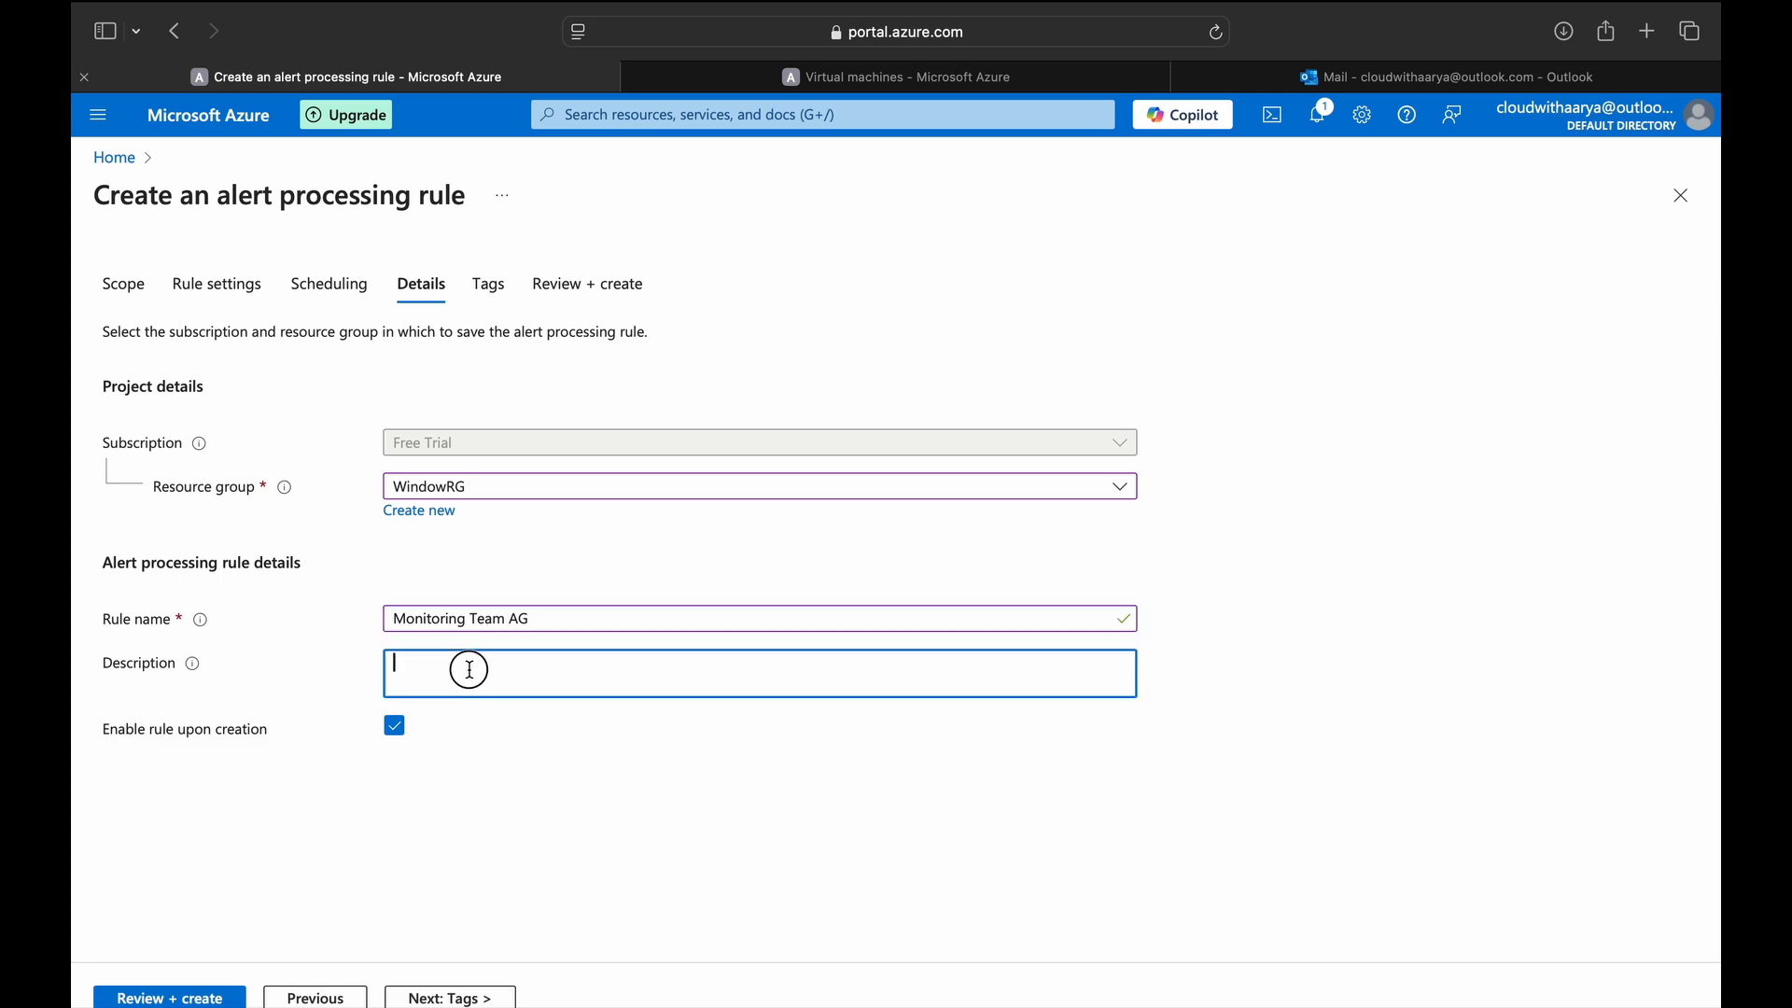
- Skip the tags, review the rule summary and create the alert processing rule
left_click(445, 1001)
left_click(443, 997)
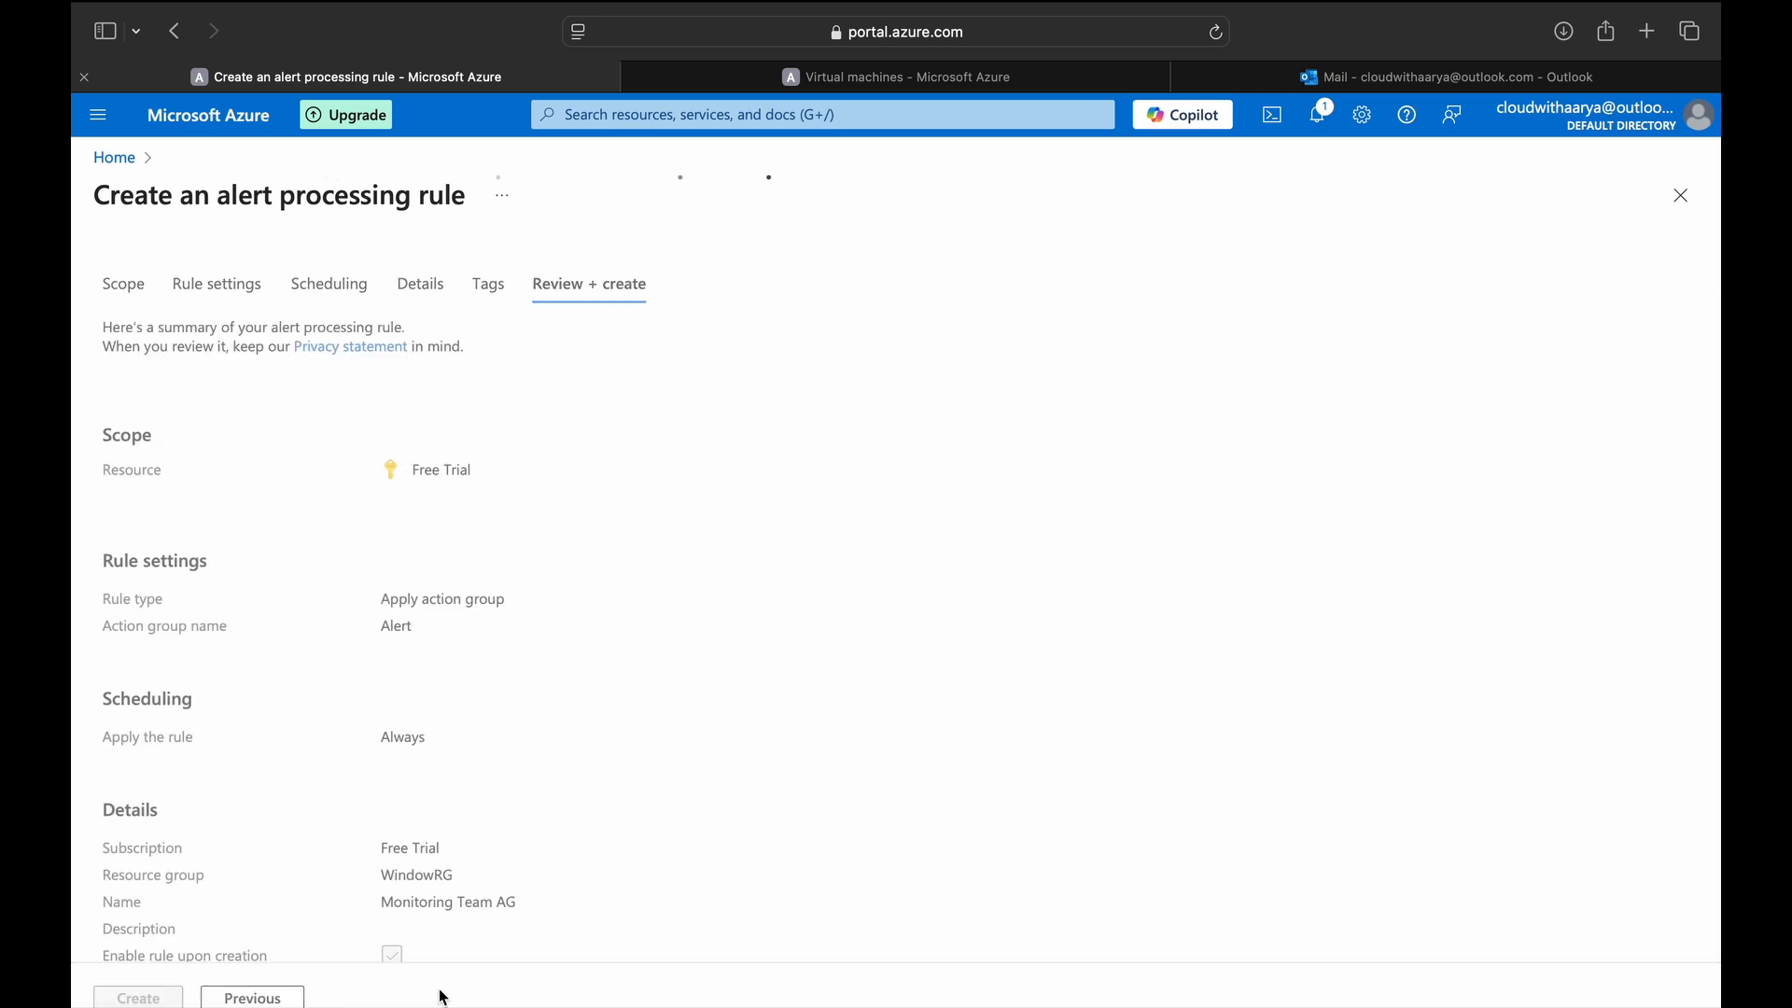
left_click(140, 997)
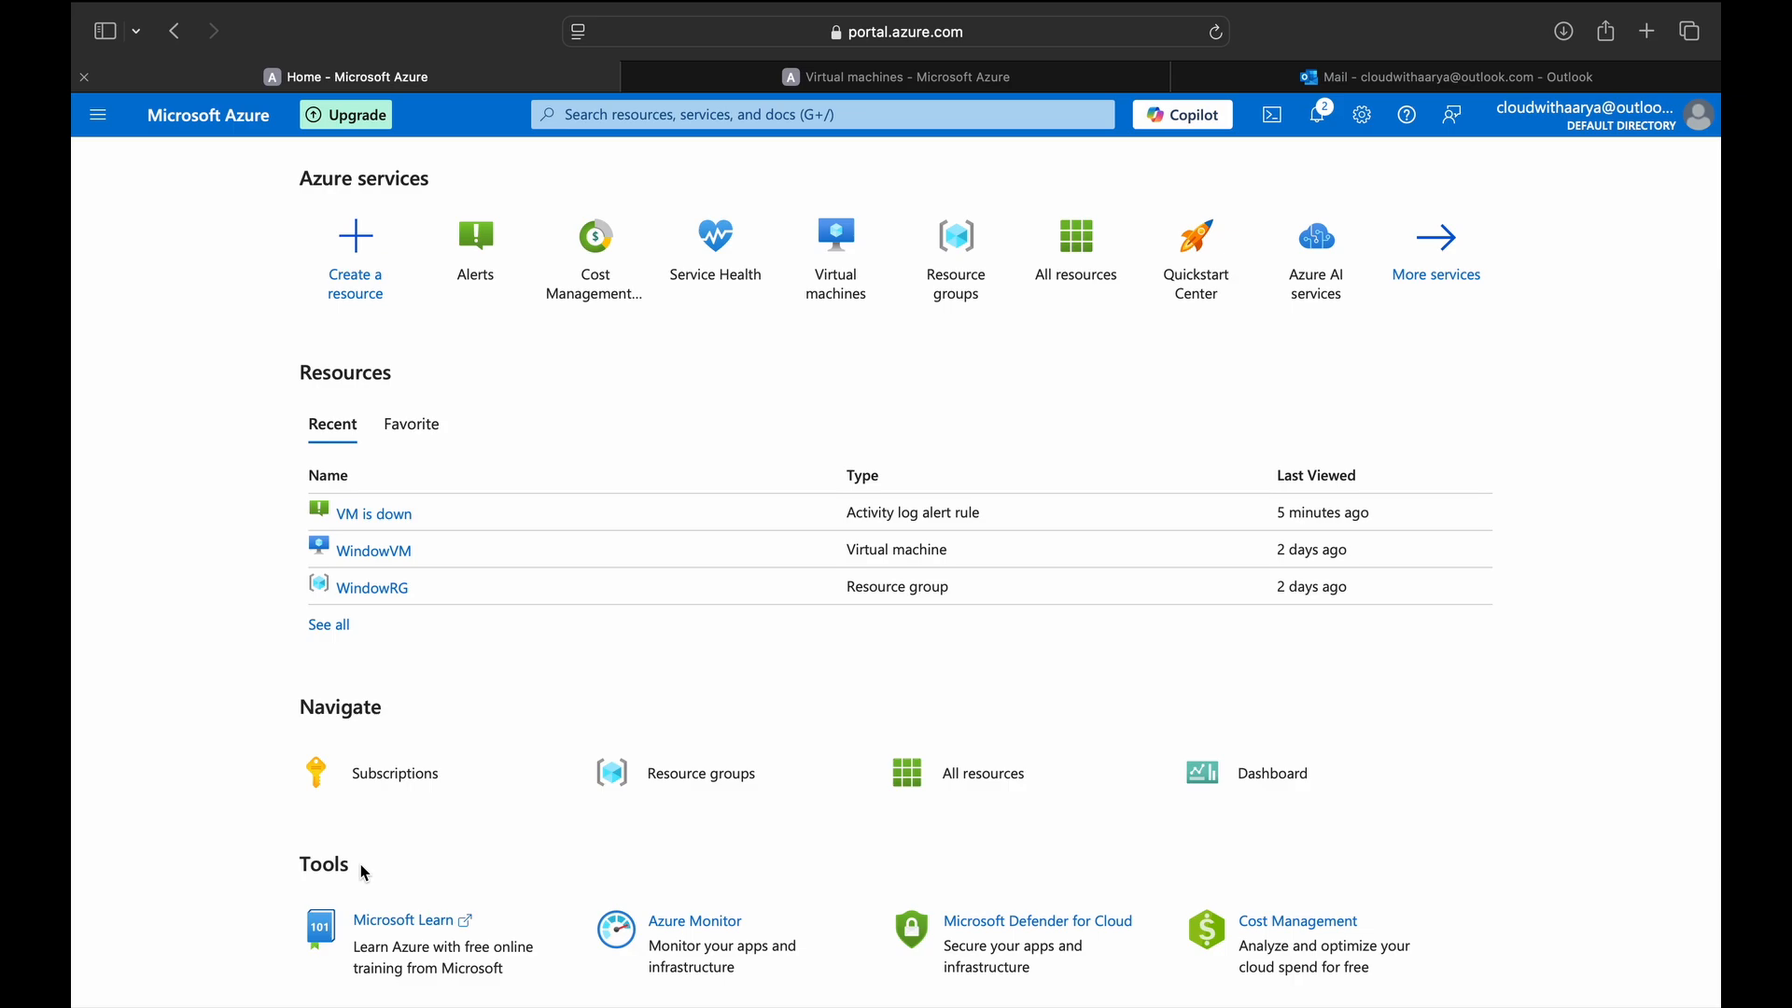
- Start the linuxvm and WindowVM virtual machines and confirm the operation
left_click(747, 78)
left_click(1188, 269)
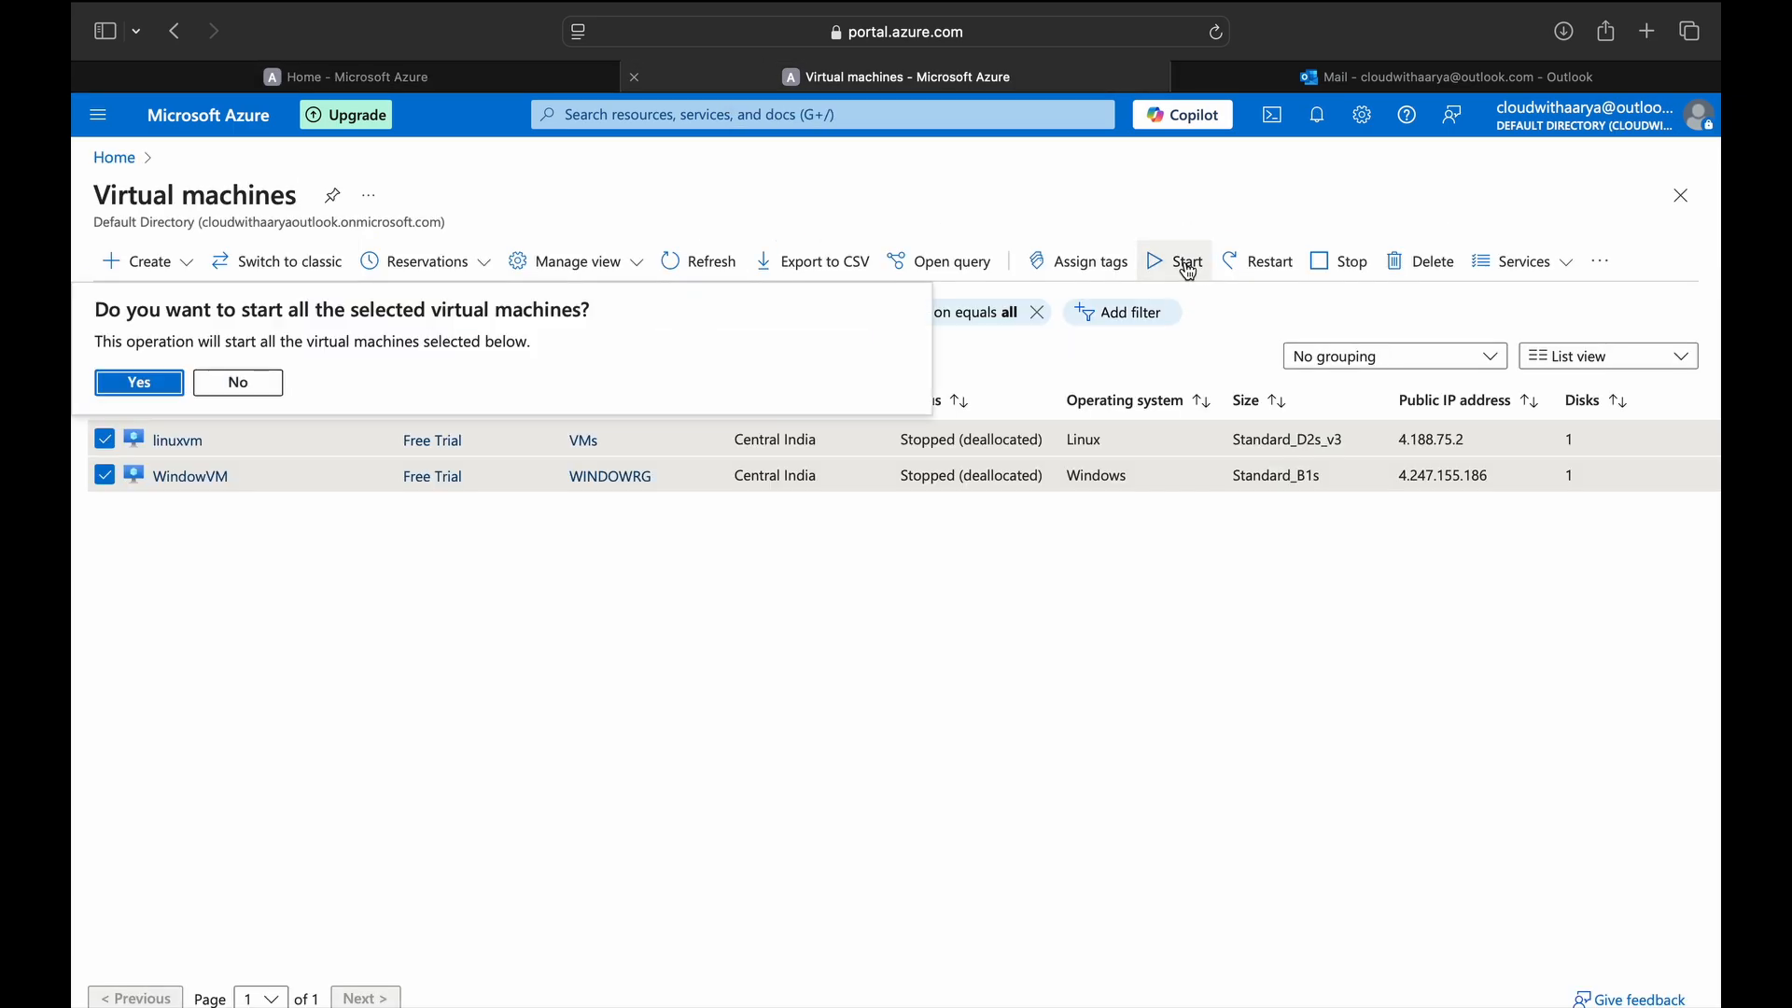
left_click(140, 382)
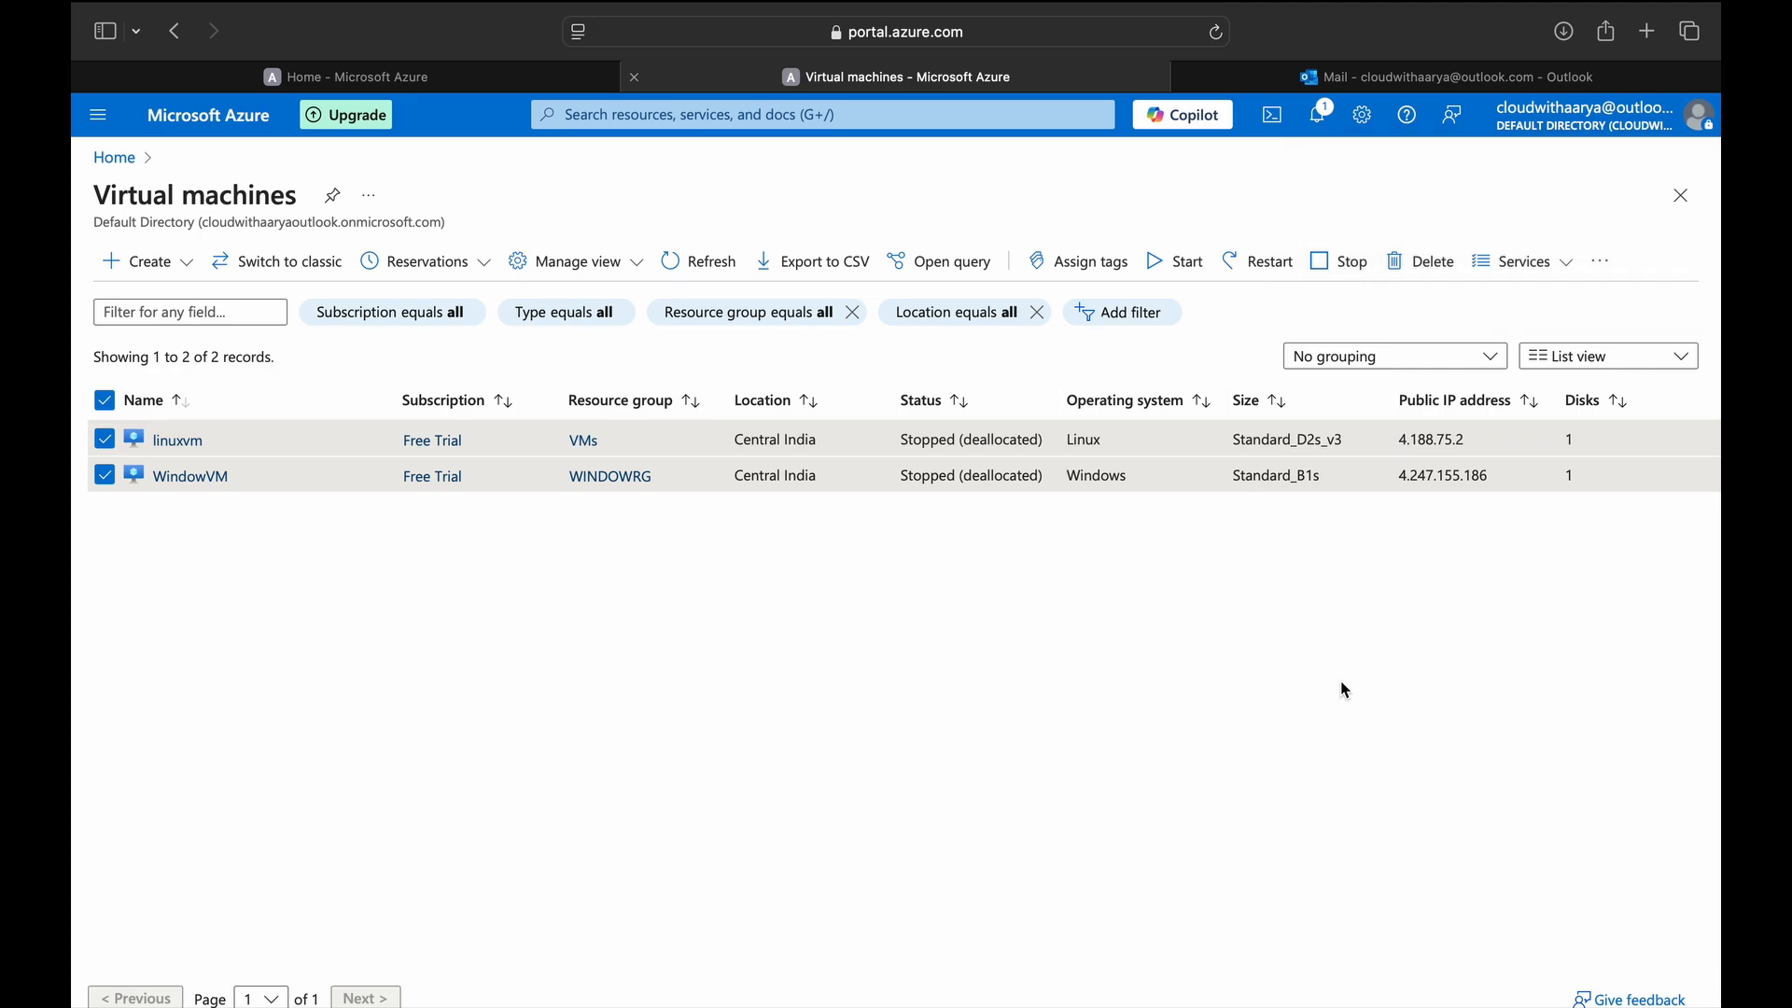
- Switch to the Outlook inbox and examine the Azure Monitor alert emails for the affected virtual machines and alert details
key("ctrl+Tab")
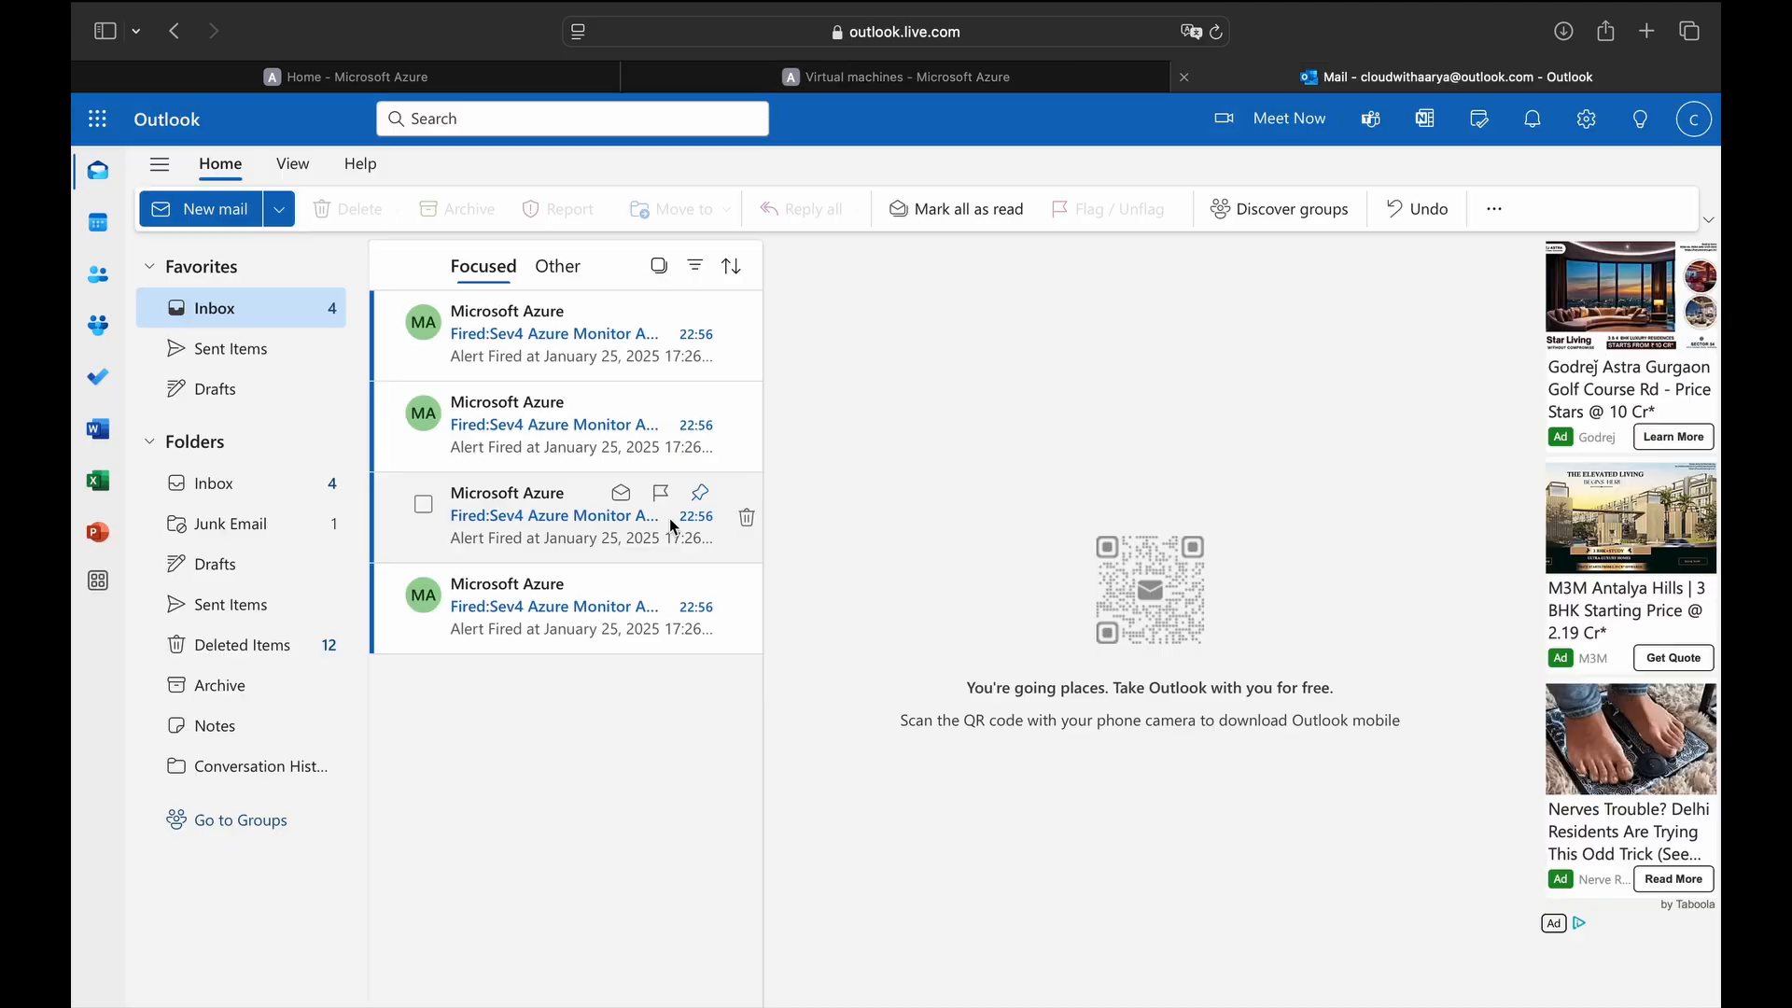
left_click(523, 620)
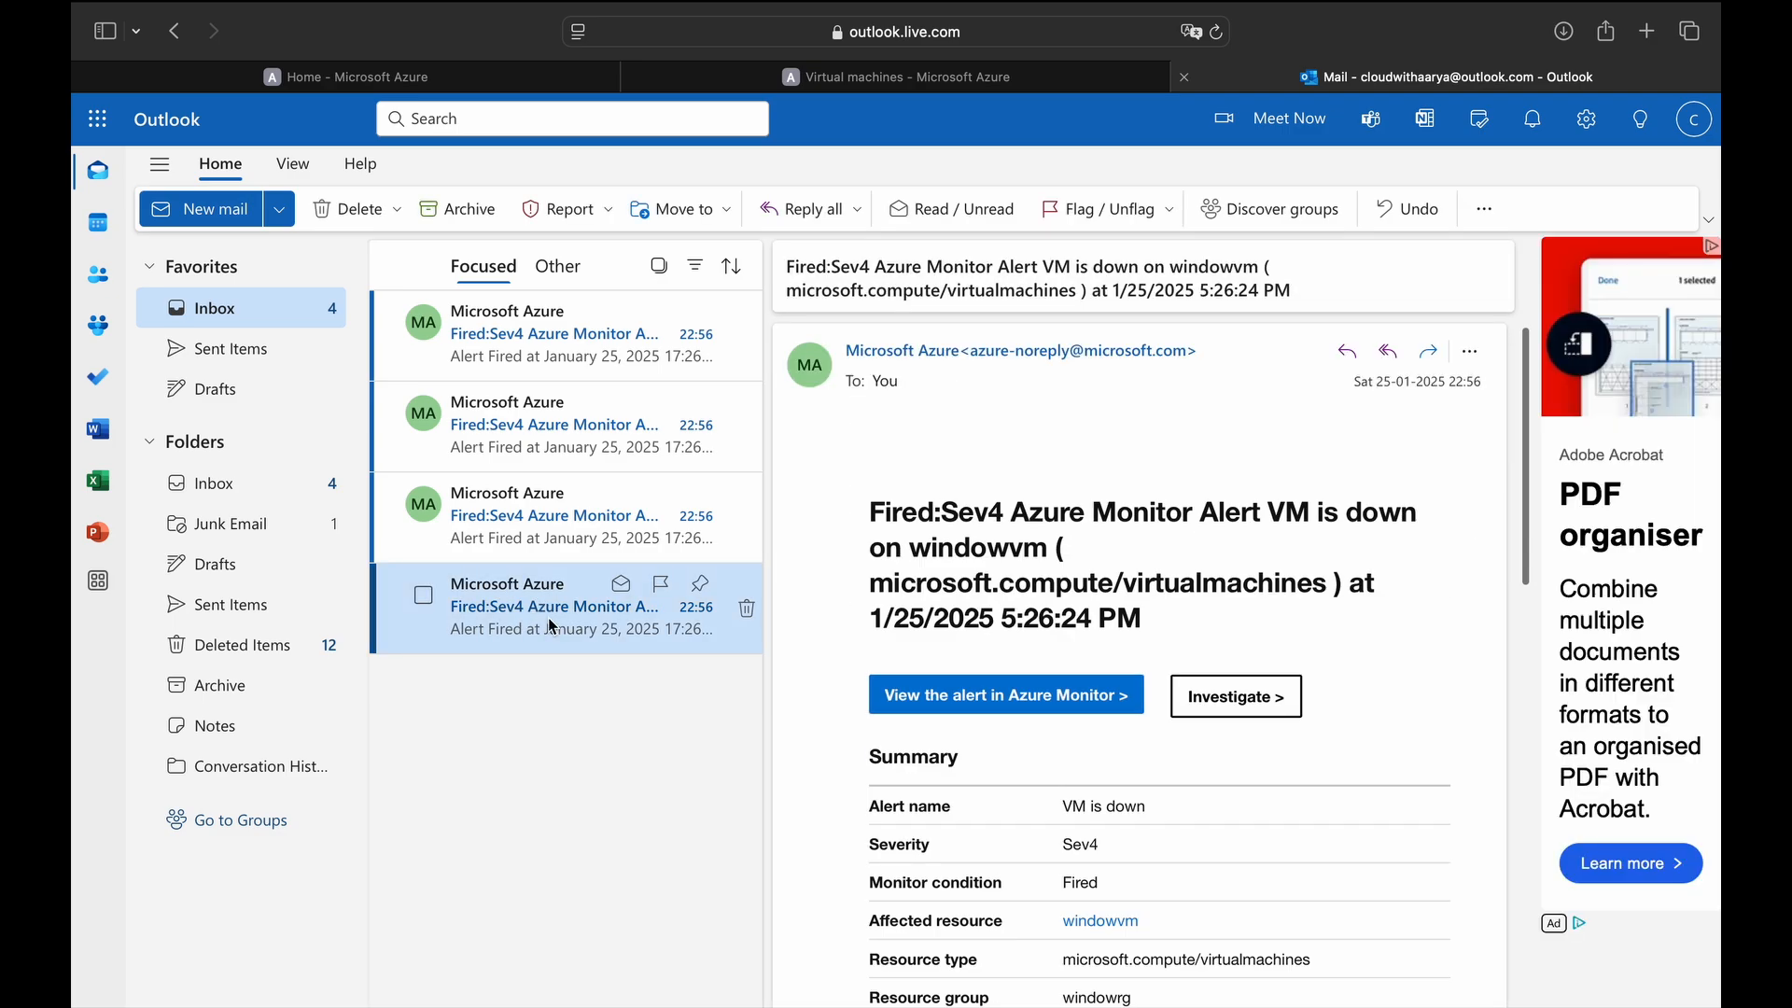
scroll(977, 800, "down", 3)
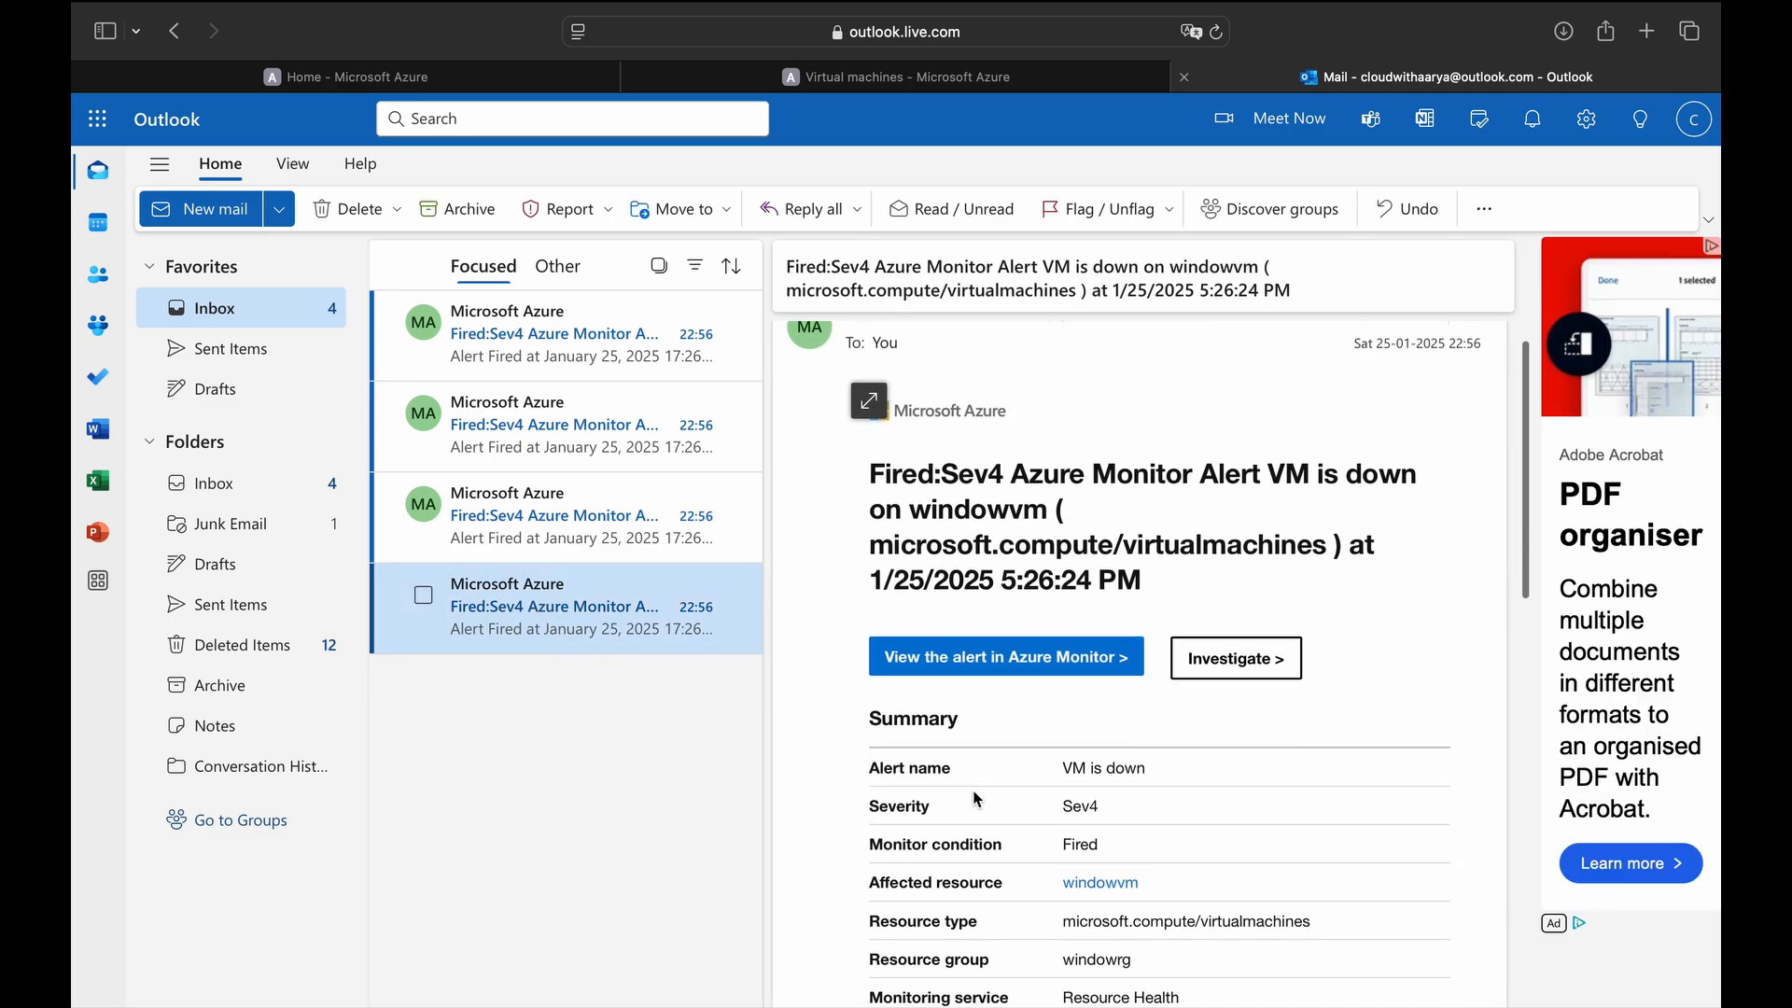
scroll(977, 800, "down", 1)
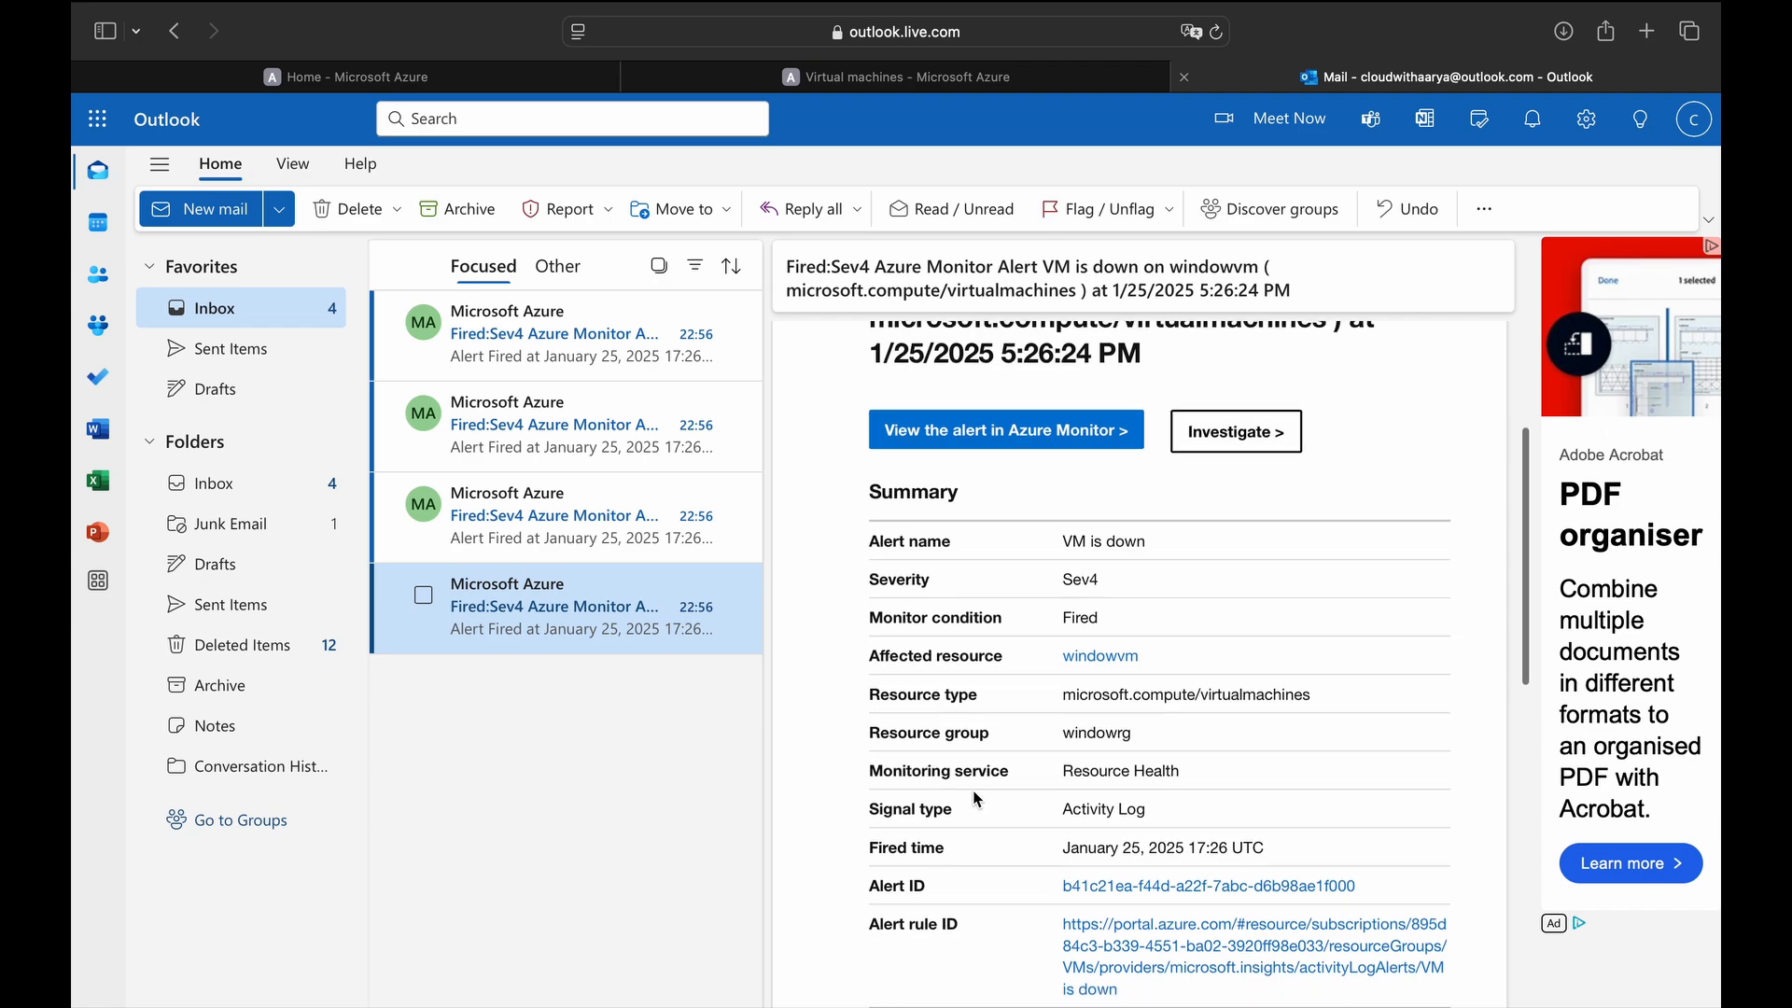
scroll(927, 636, "up", 4)
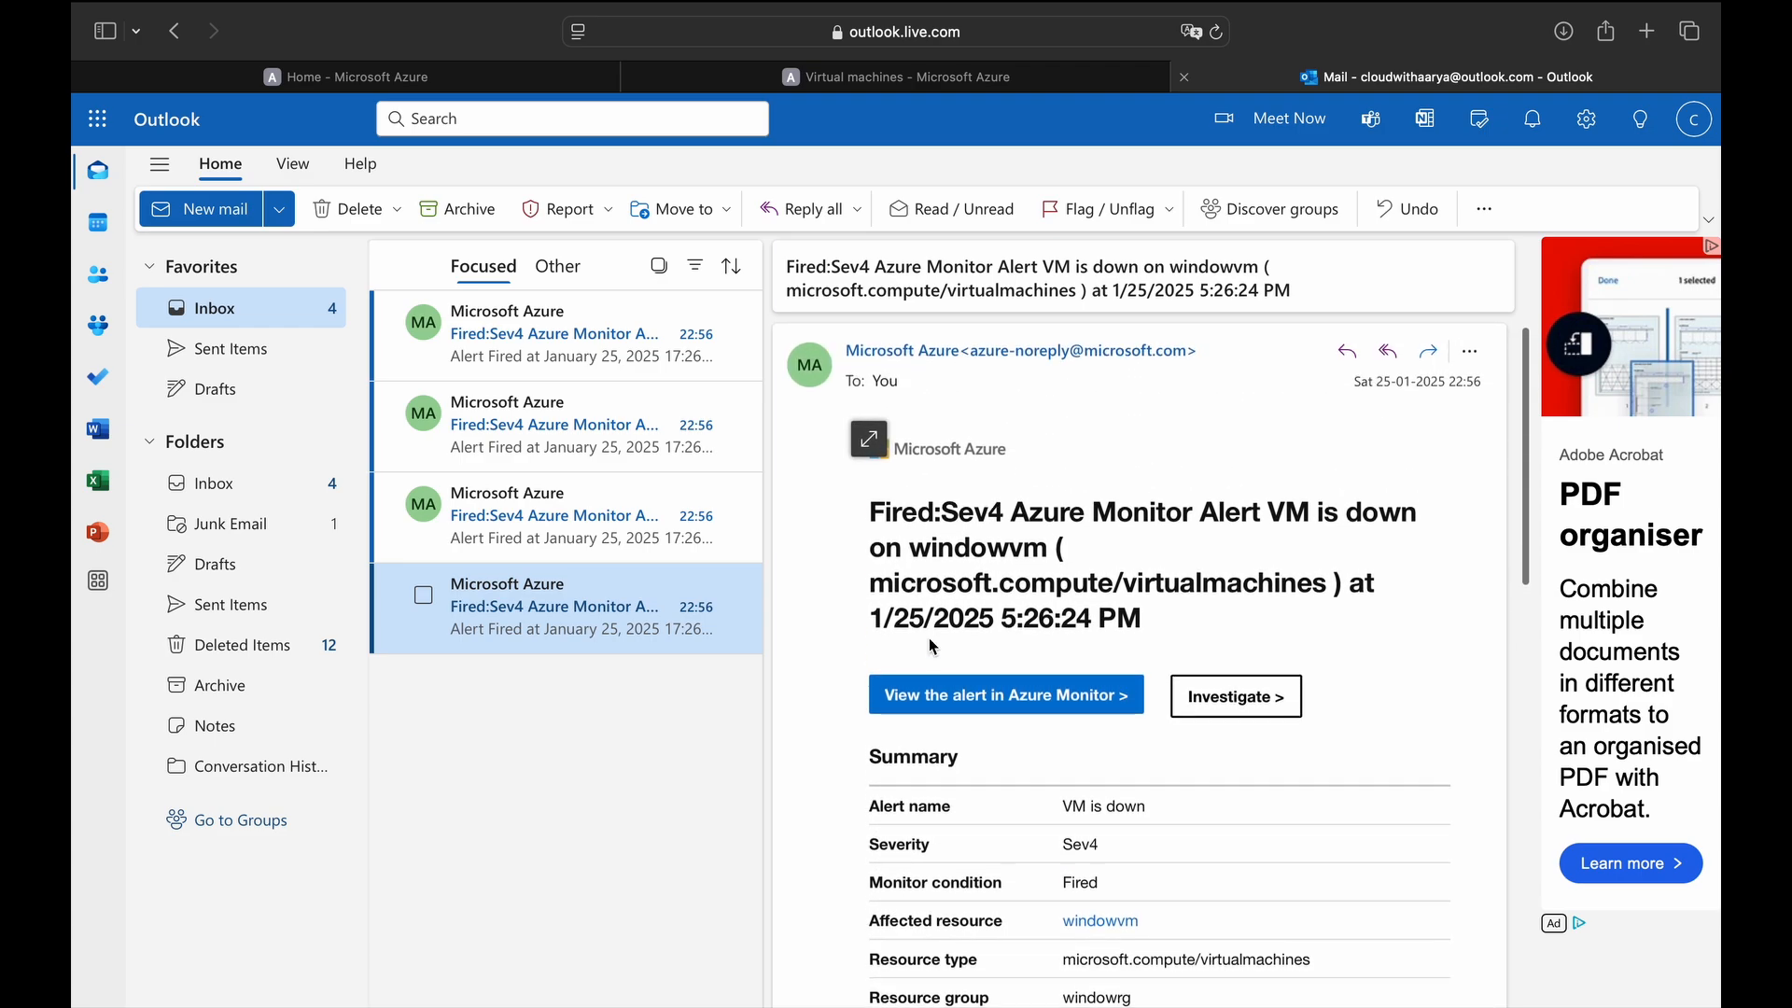
double_click(957, 549)
left_click(521, 430)
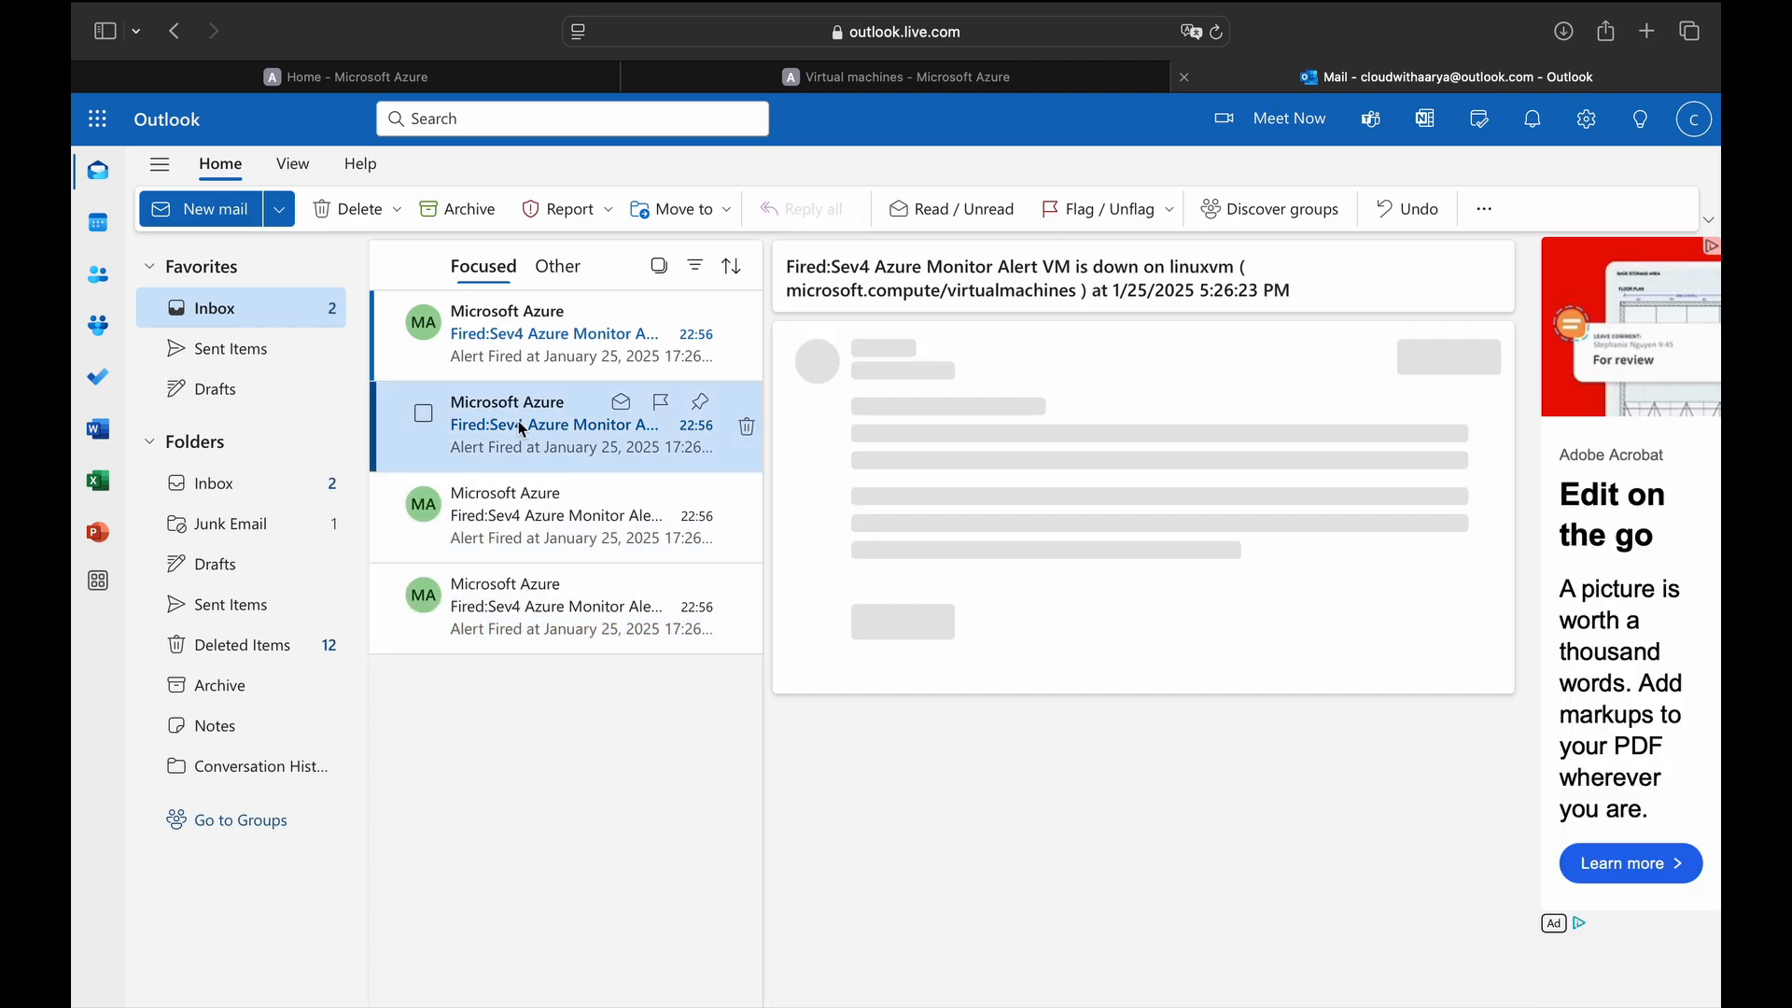
left_click(539, 369)
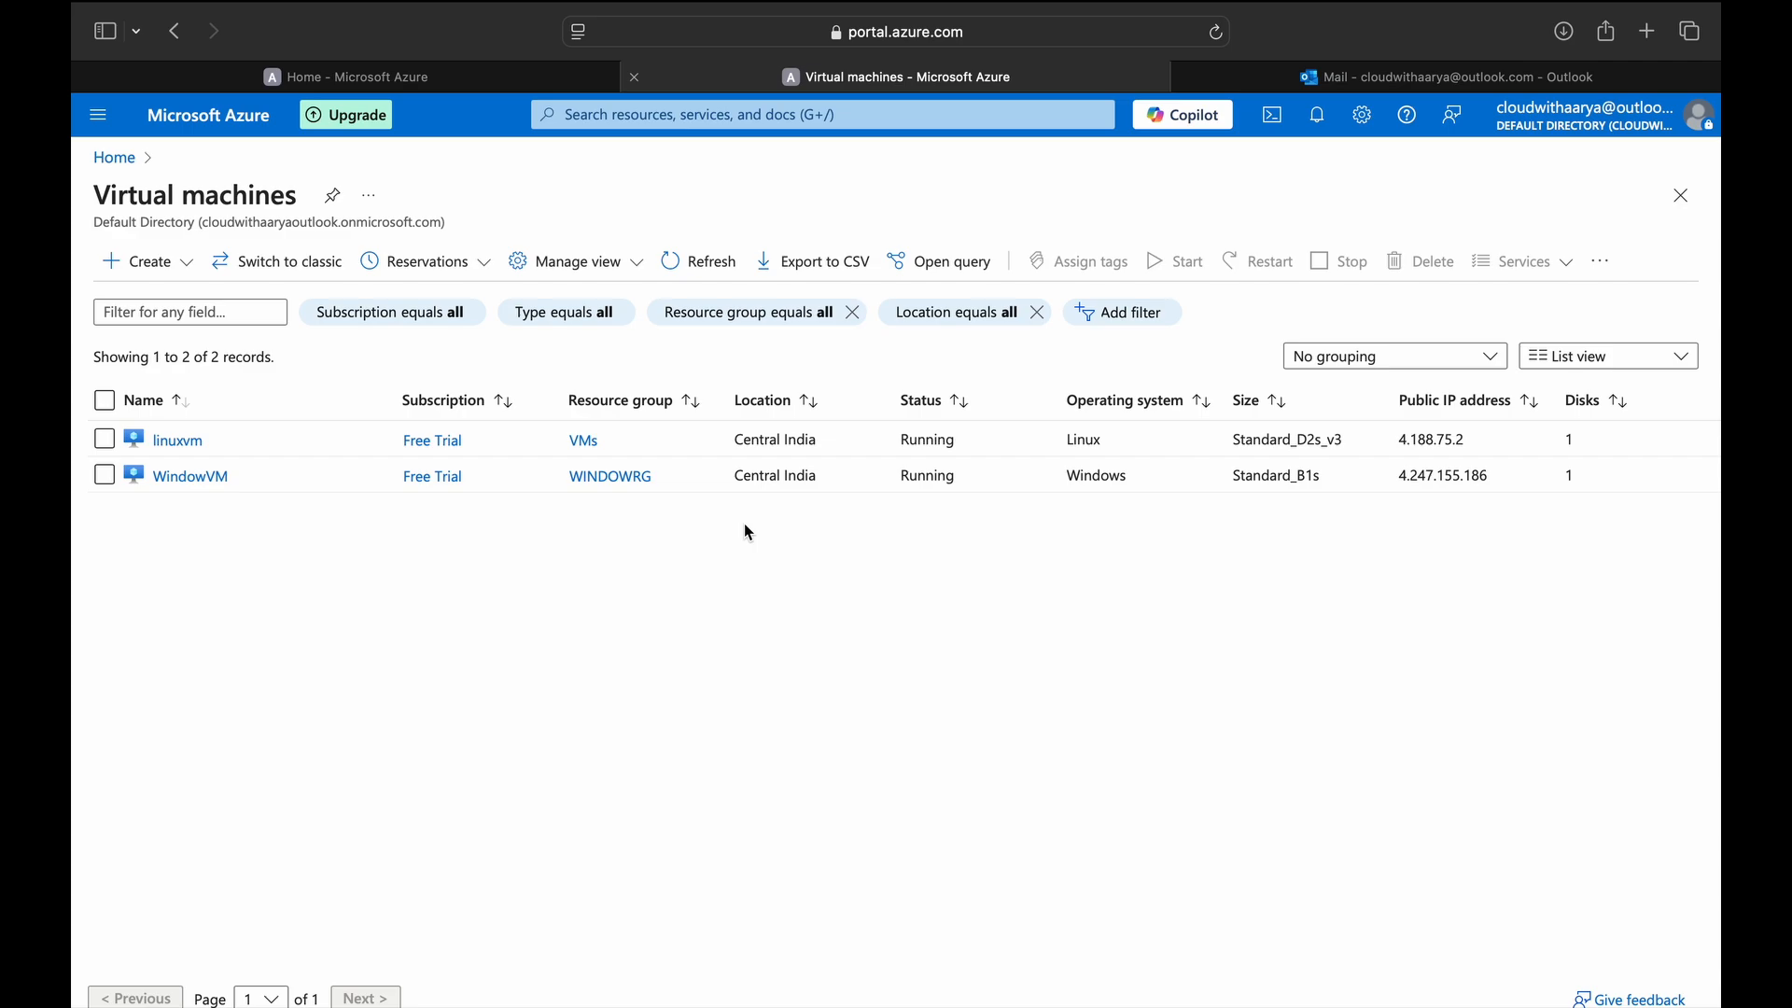
- Return to the Azure portal home and open the "VM is down" alert rule
left_click(456, 81)
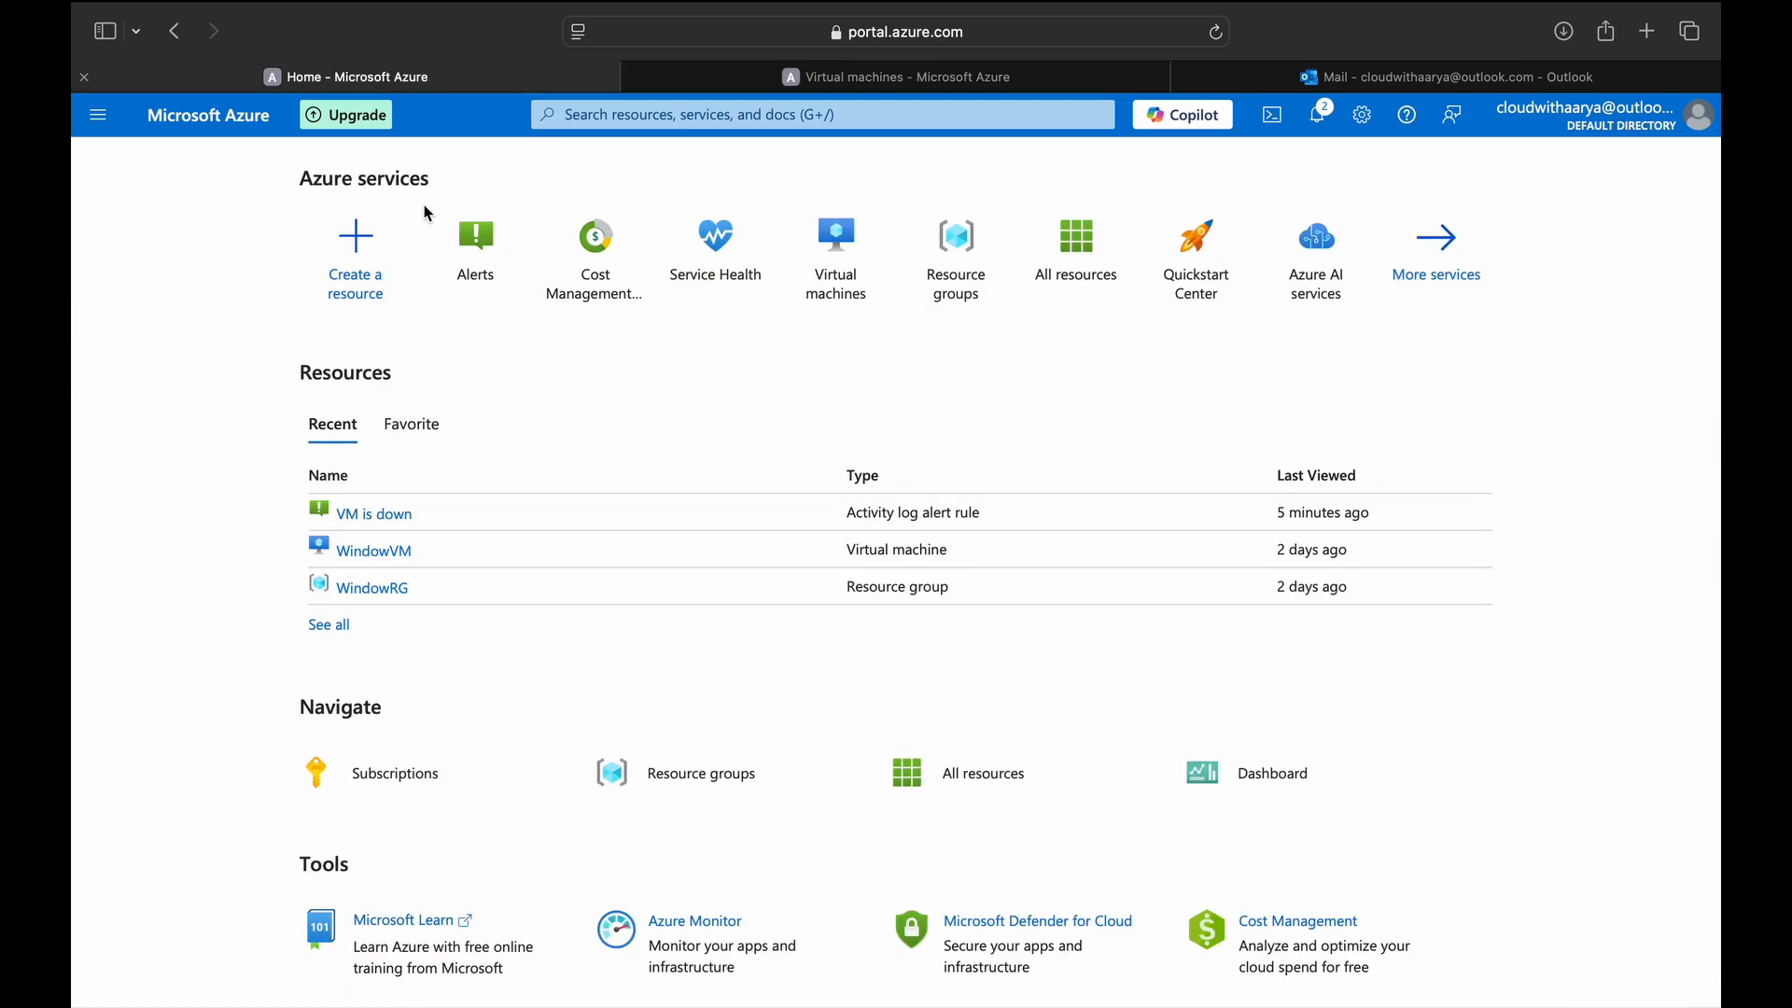
left_click(362, 513)
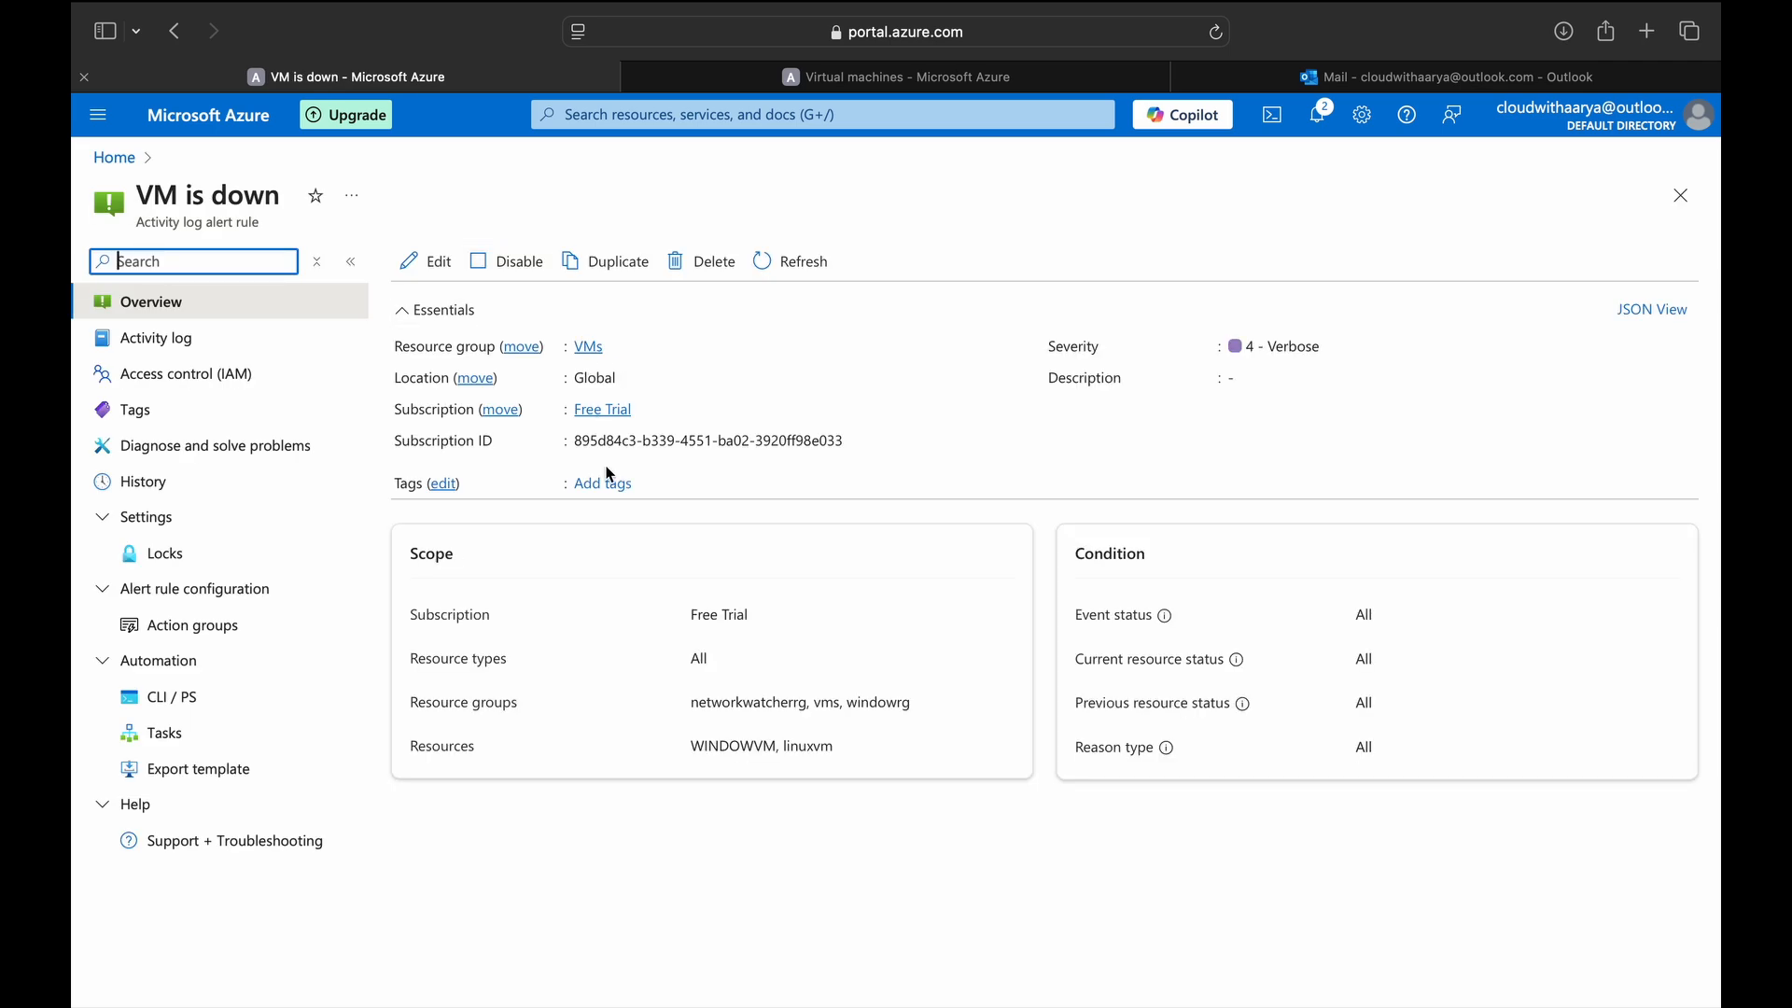